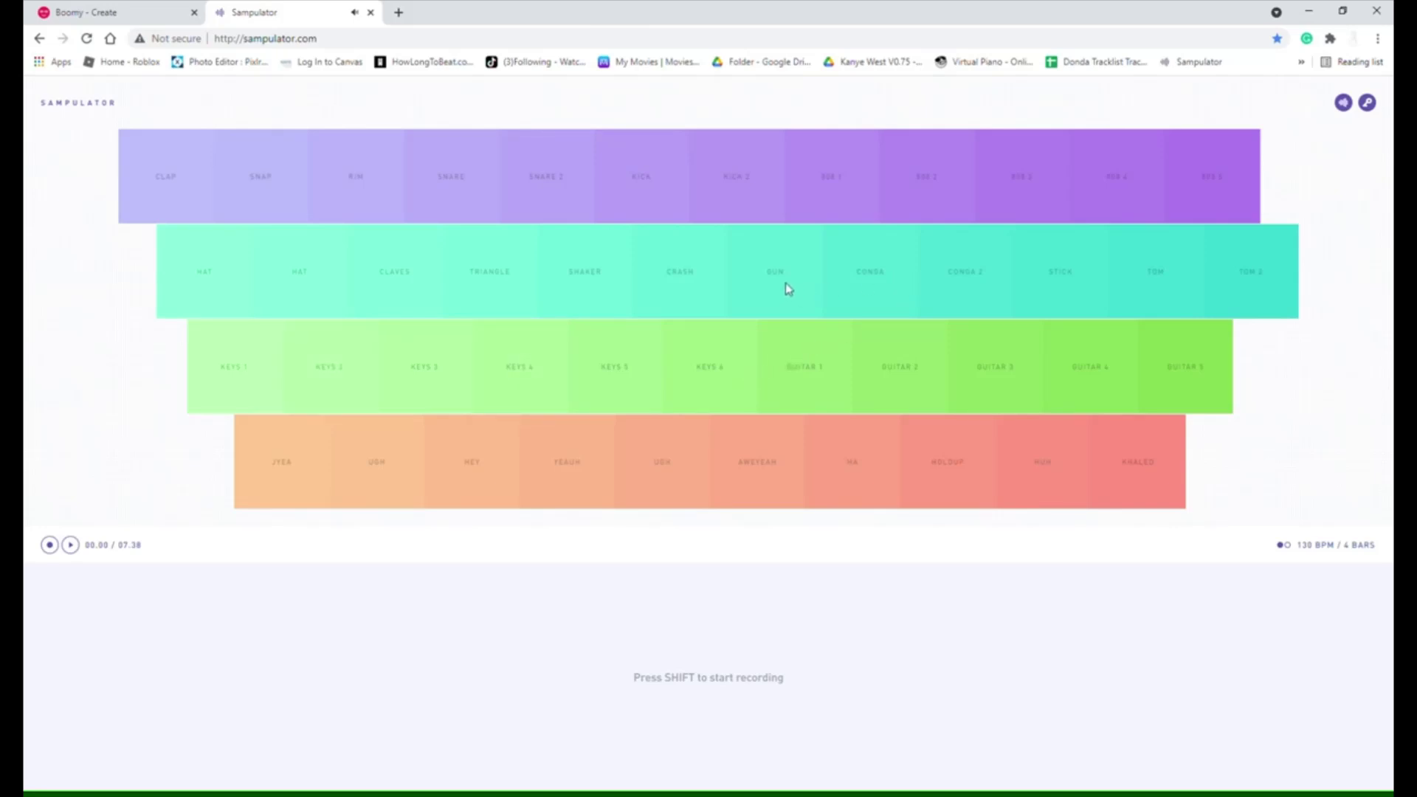
# Play the Keys 4, Keys 3 and Keys 2 samples followed by four Gun hits
pyautogui.press('f')
pyautogui.press('d')
pyautogui.press('s')
pyautogui.click(754, 301)
pyautogui.click(764, 297)
pyautogui.click(765, 298)
pyautogui.click(765, 297)
# Play a descending melody from Keys 4 through Keys 3 and Keys 2, ending with Keys 2 and Keys 1 alternating
pyautogui.press('f')
pyautogui.press('d')
pyautogui.press('s')
pyautogui.press('s')
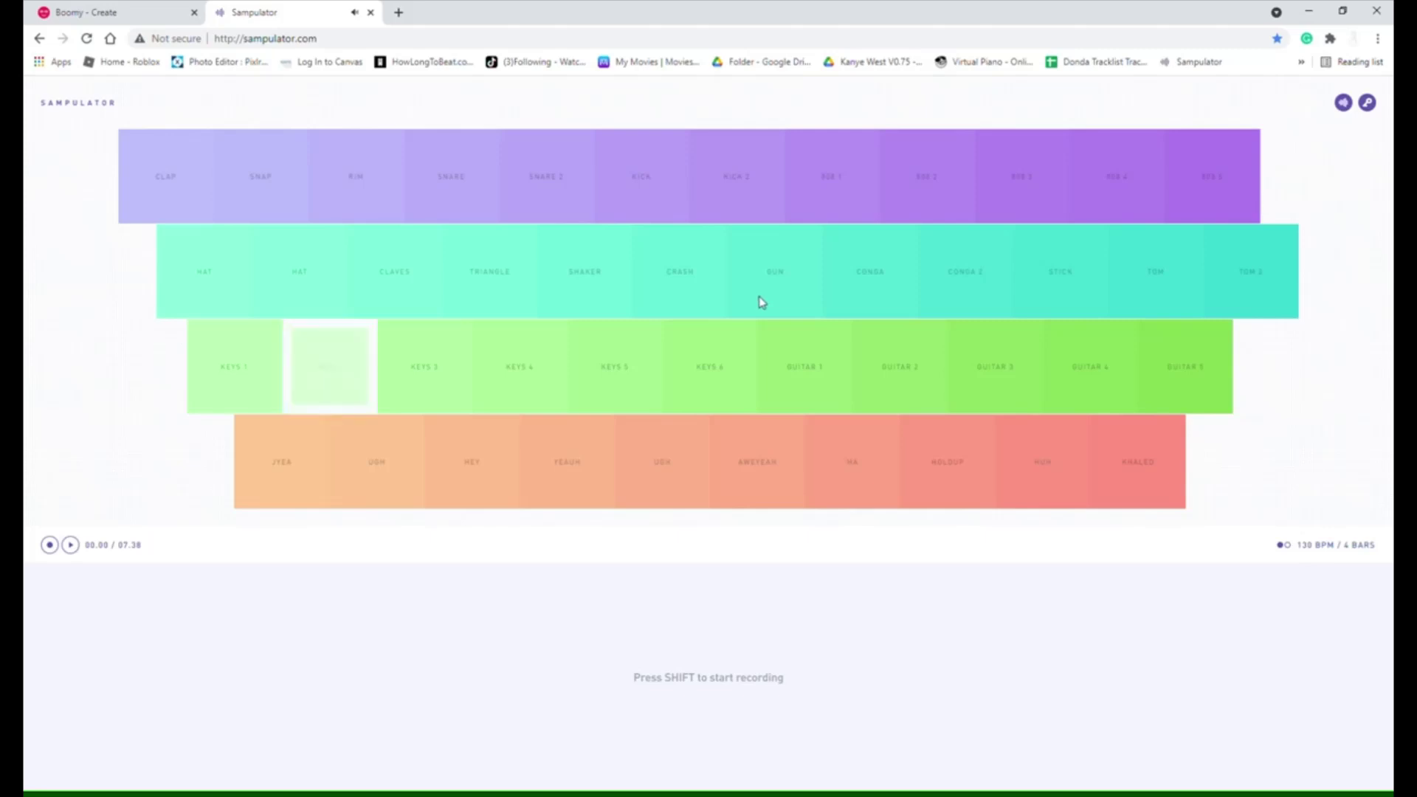
pyautogui.press('a')
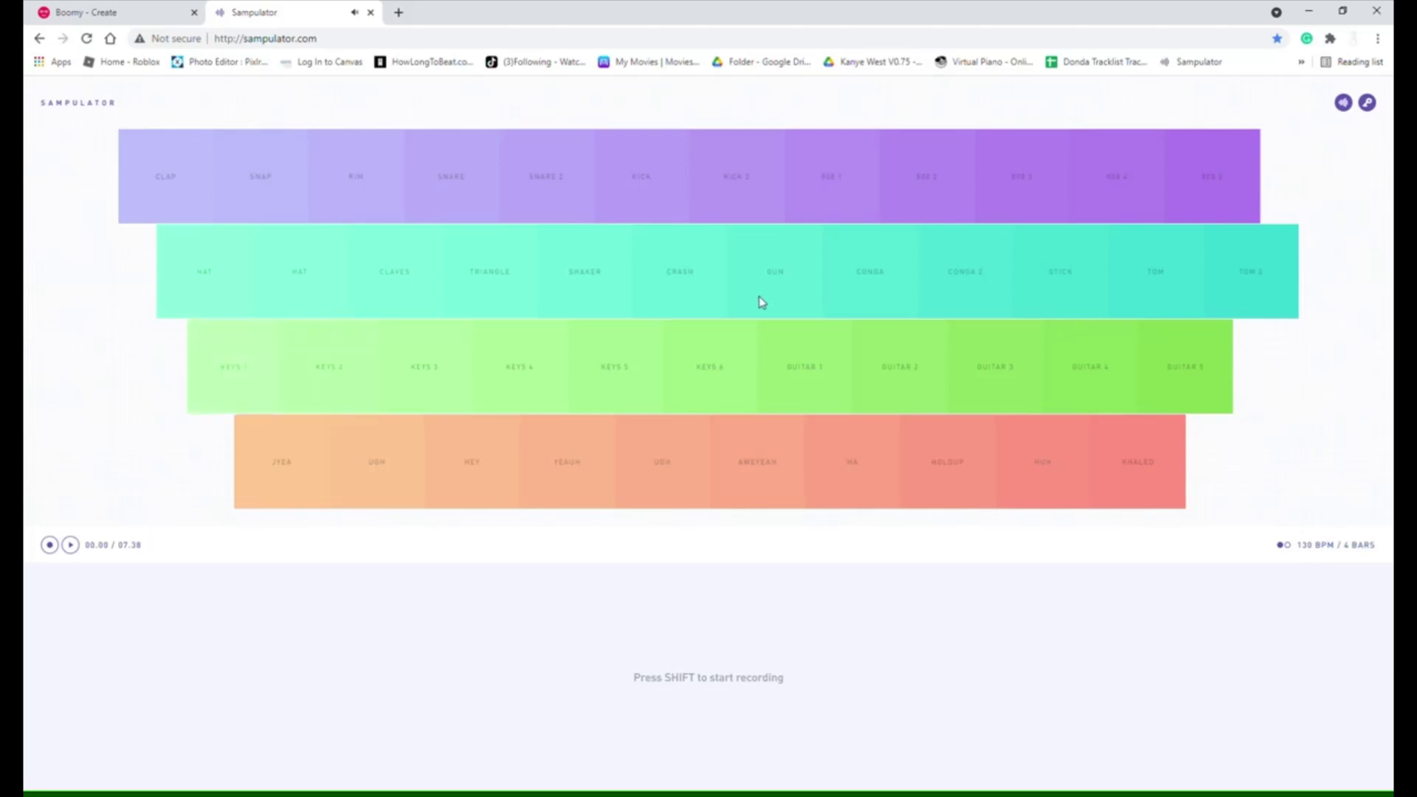
pyautogui.press('s')
pyautogui.press('a')
# Play a hi-hat rhythm that mixes the first and second Hat samples, ending on repeated first-Hat hits
pyautogui.press('q')
pyautogui.press('q')
pyautogui.press('w')
pyautogui.press('q')
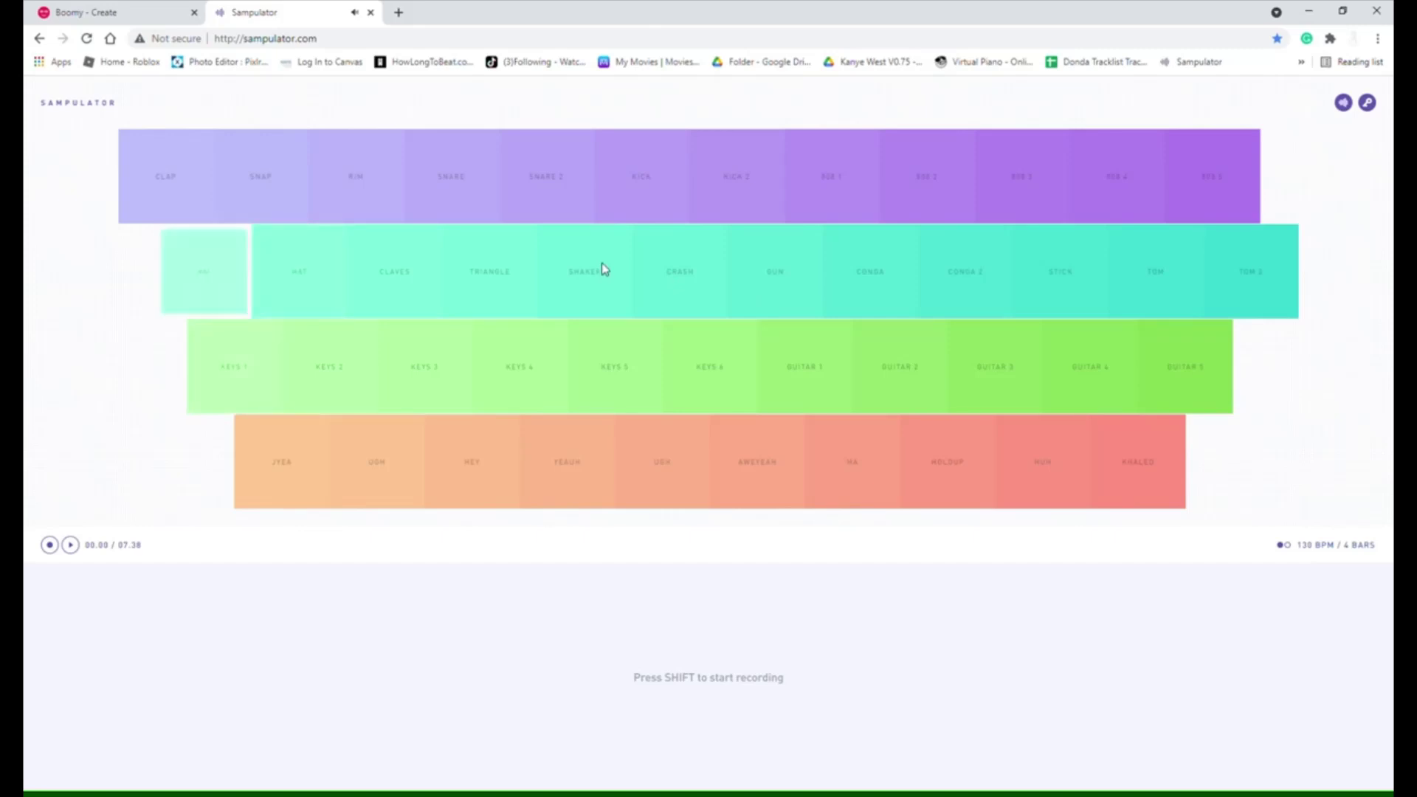
pyautogui.press('w')
pyautogui.press('q')
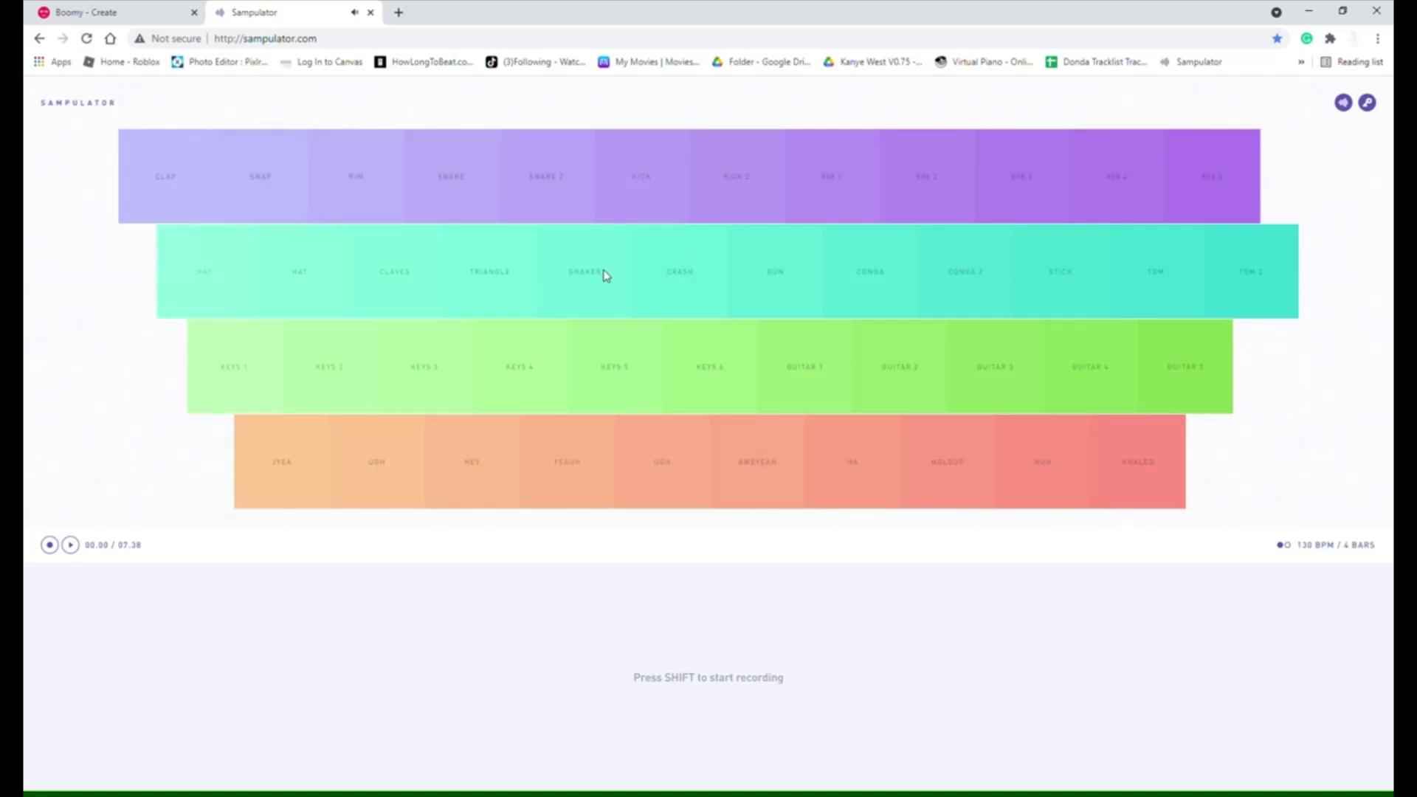
pyautogui.press('q')
pyautogui.press('q')
pyautogui.press('q')
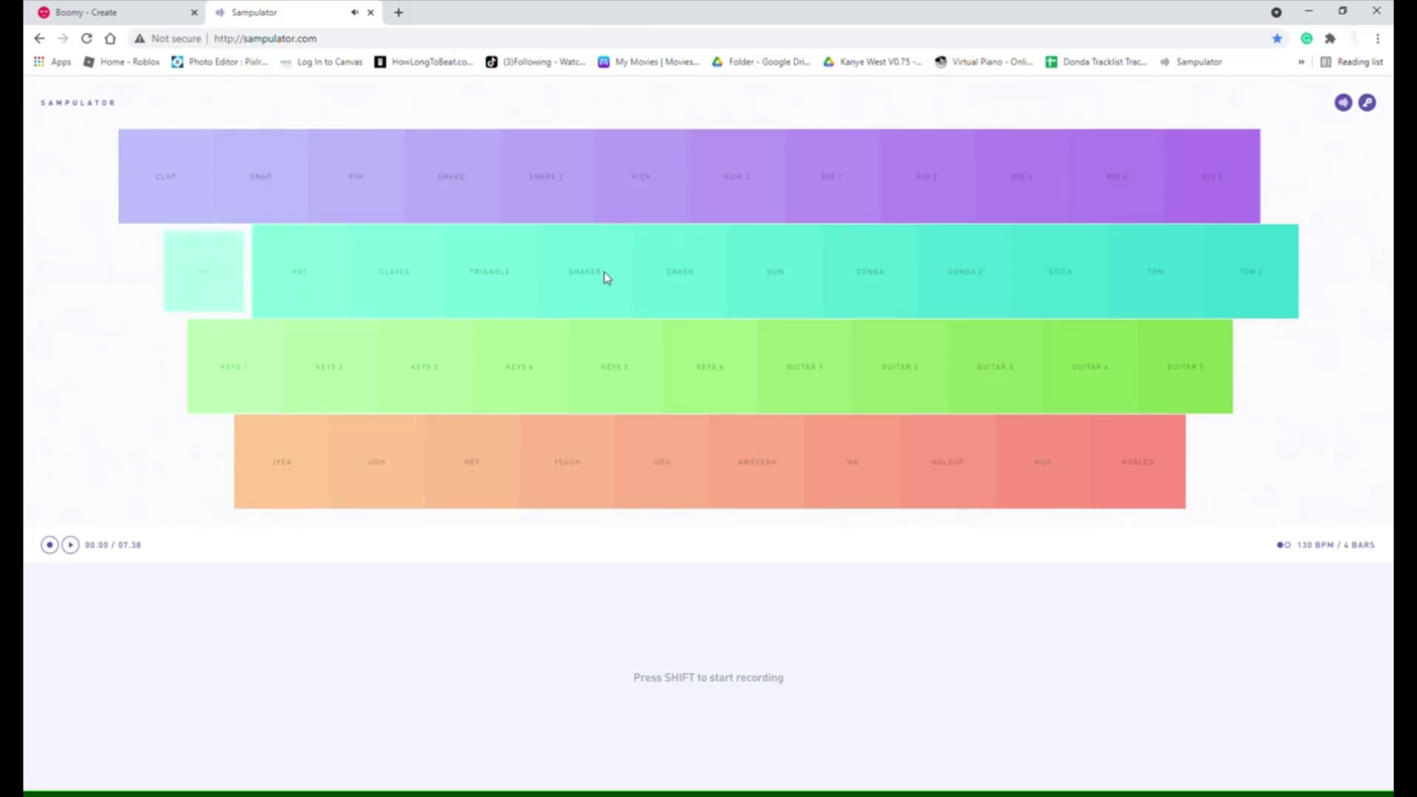
# Play a longer rhythm combining the two Hat samples with the Claves sample
pyautogui.press('w')
pyautogui.press('e')
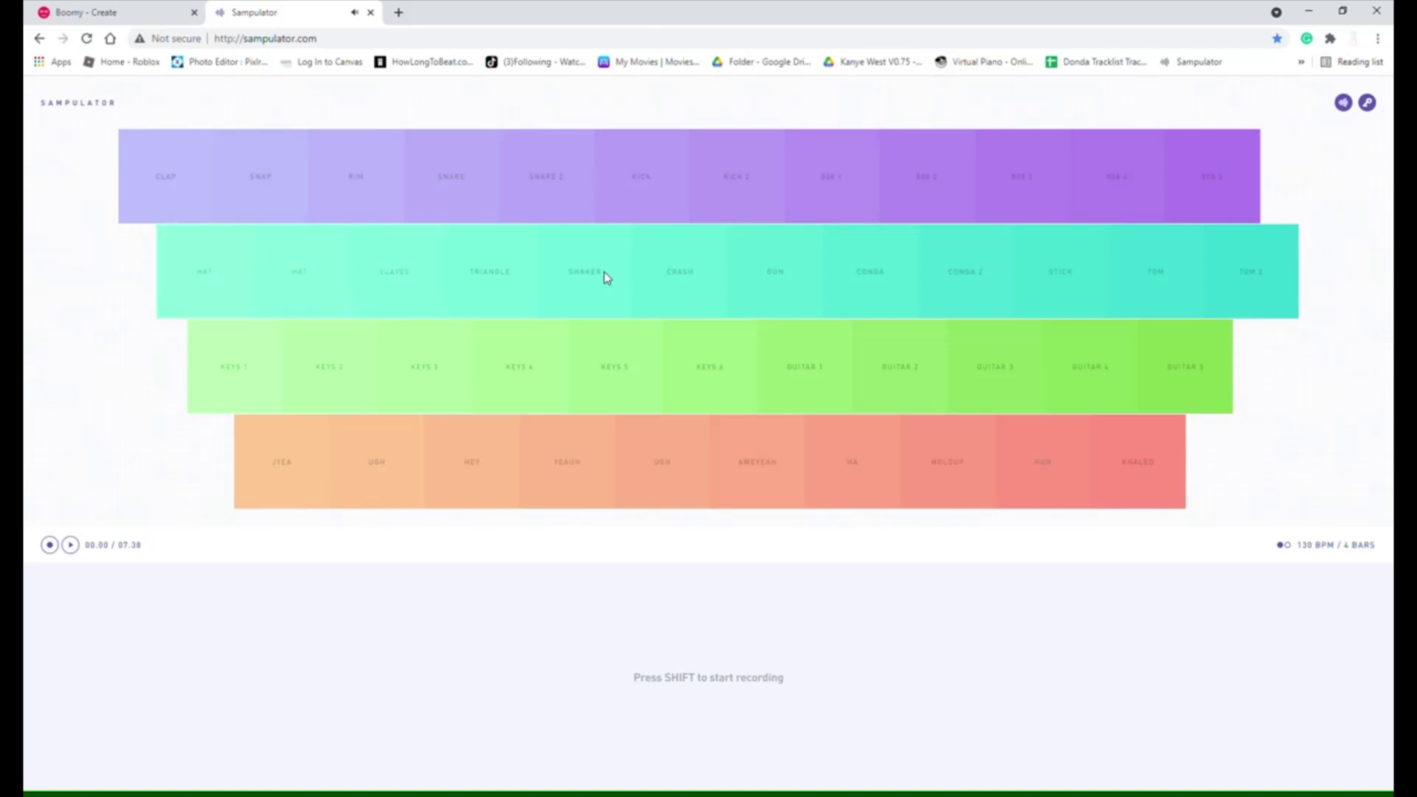
pyautogui.press('w')
pyautogui.press('e')
pyautogui.press('w')
pyautogui.press('e')
pyautogui.press('w')
pyautogui.press('q')
pyautogui.press('q')
pyautogui.press('w')
pyautogui.press('e')
pyautogui.press('q')
pyautogui.press('w')
pyautogui.press('w')
pyautogui.press('q')
pyautogui.press('w')
# Play the Rim sample four times, followed by Snare, Snare 2, Kick, Kick 2 and the first 808 sample
pyautogui.click(358, 180)
pyautogui.click(389, 196)
pyautogui.click(391, 202)
pyautogui.click(390, 202)
pyautogui.click(467, 199)
pyautogui.click(564, 209)
pyautogui.click(643, 213)
pyautogui.click(721, 212)
pyautogui.click(846, 202)
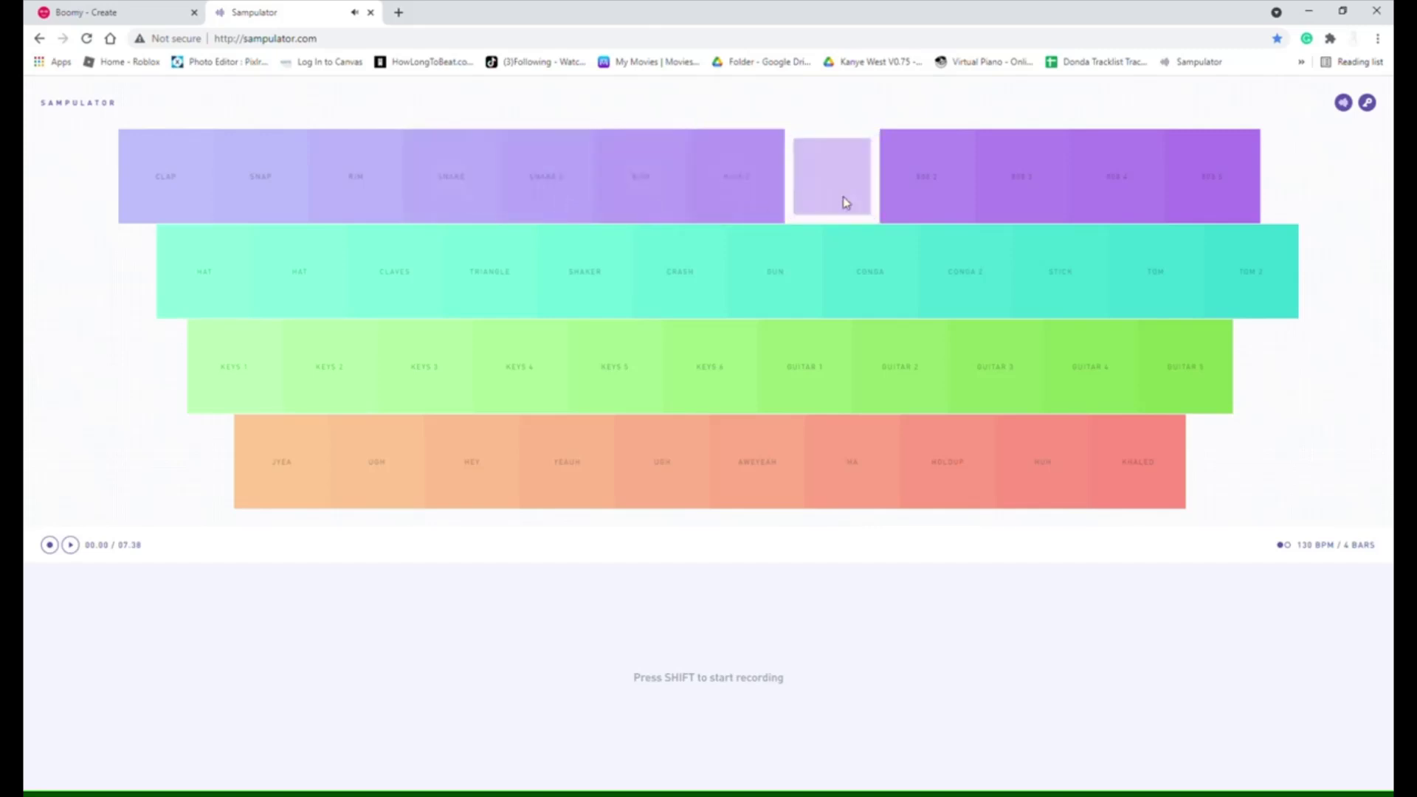
# Play the Gun sample three times
pyautogui.click(768, 298)
pyautogui.click(768, 298)
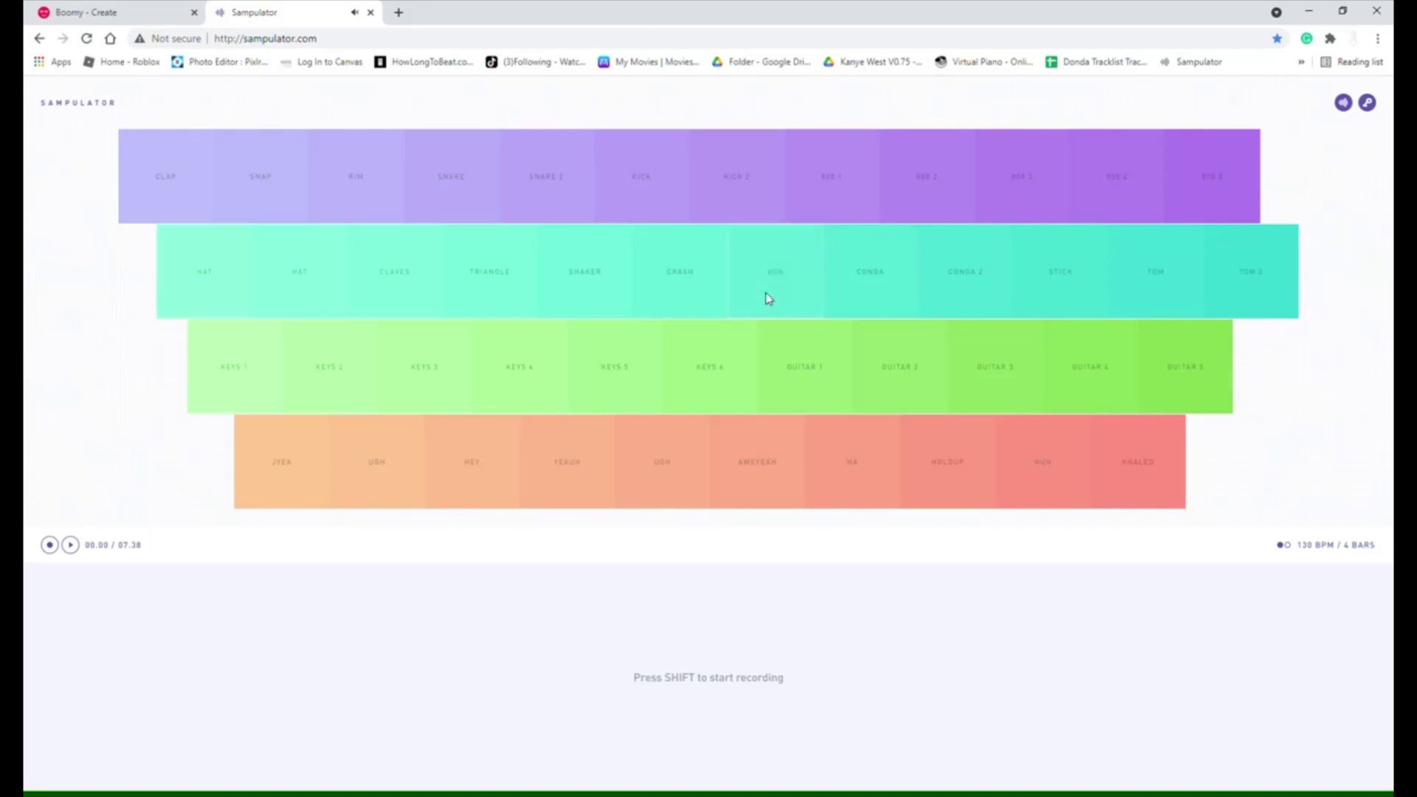
pyautogui.click(769, 298)
# Close the Sampulator page and play the generated Custom song in Boomy
pyautogui.hotkey('ctrl', 'w')
pyautogui.click(857, 659)
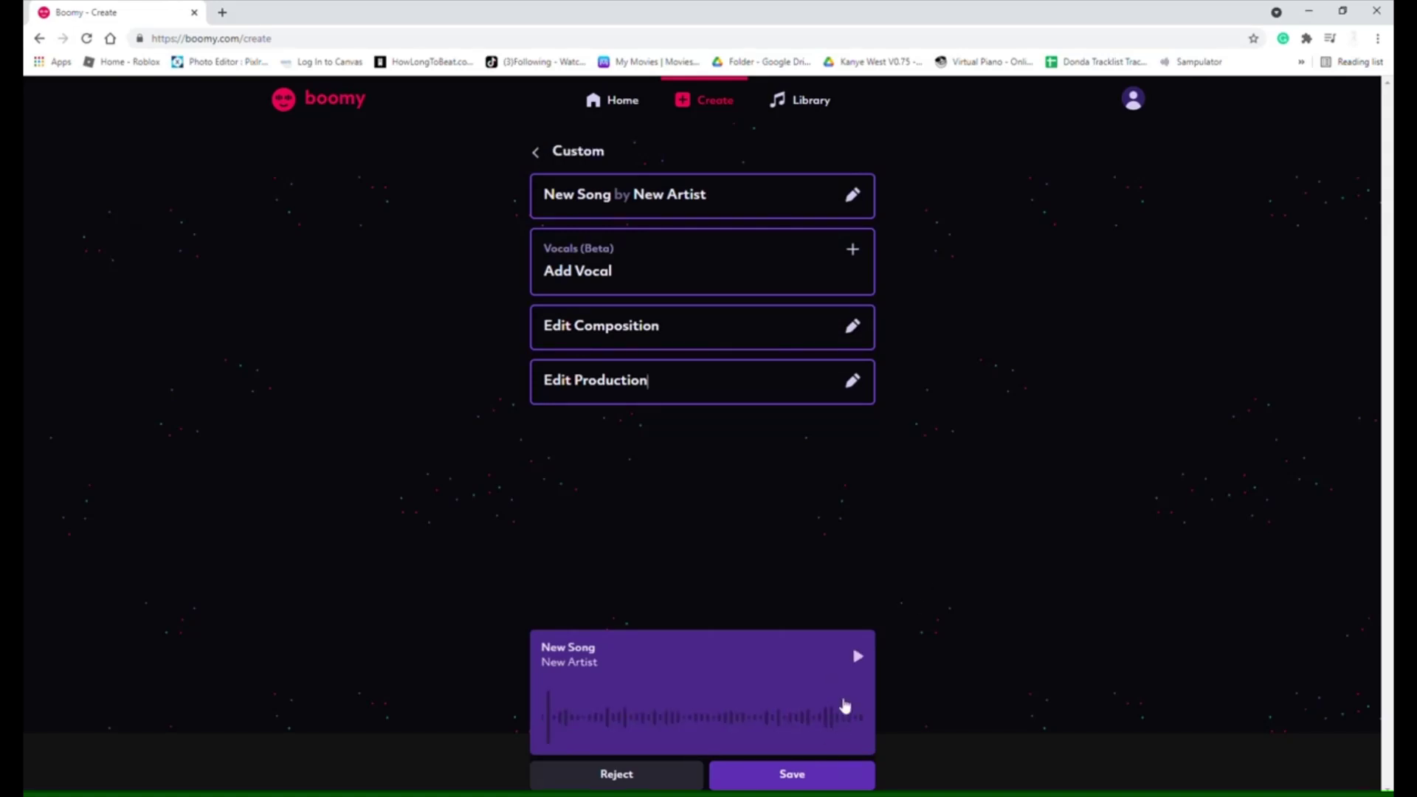
pyautogui.click(858, 657)
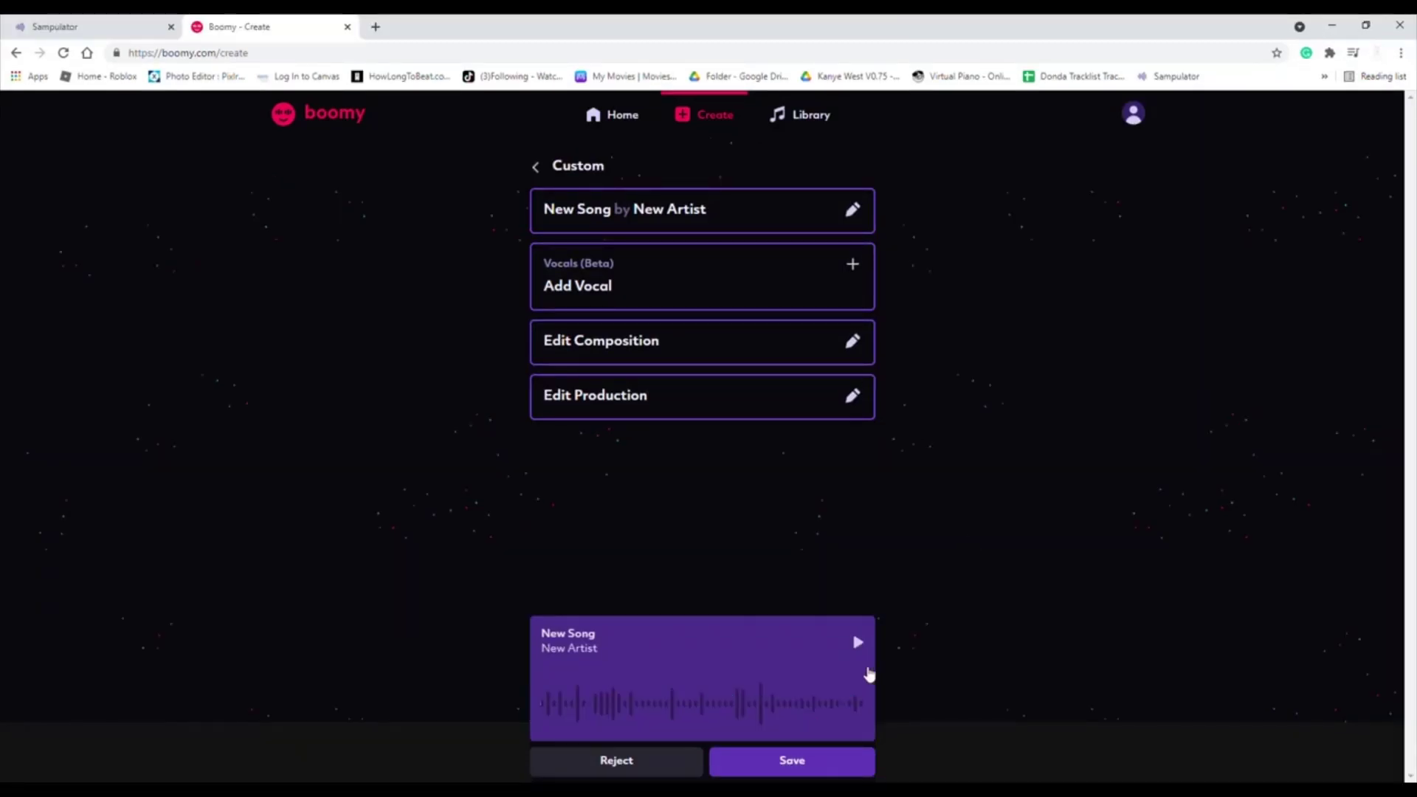
# Listen to two more generated Custom songs, pausing each near its end
pyautogui.click(862, 644)
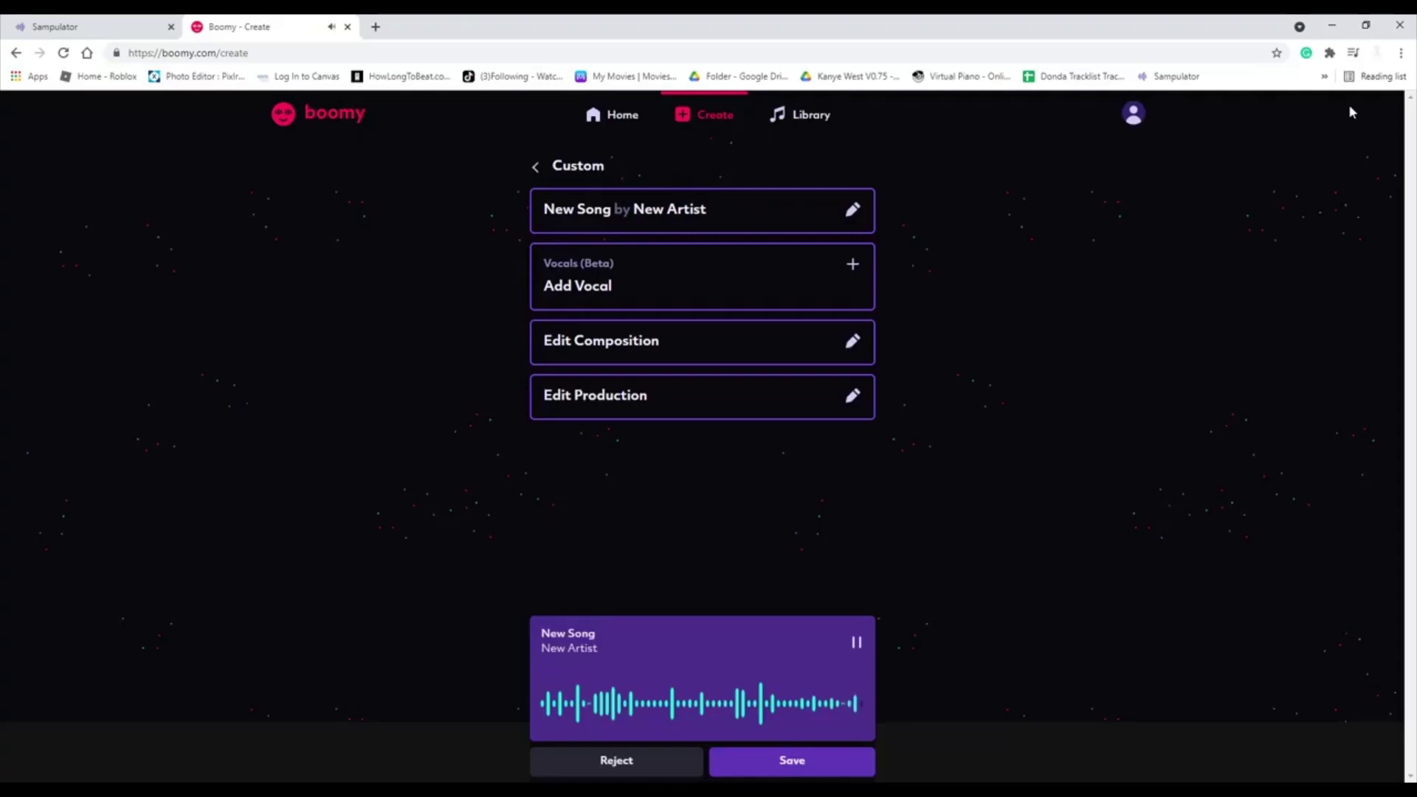
pyautogui.click(856, 643)
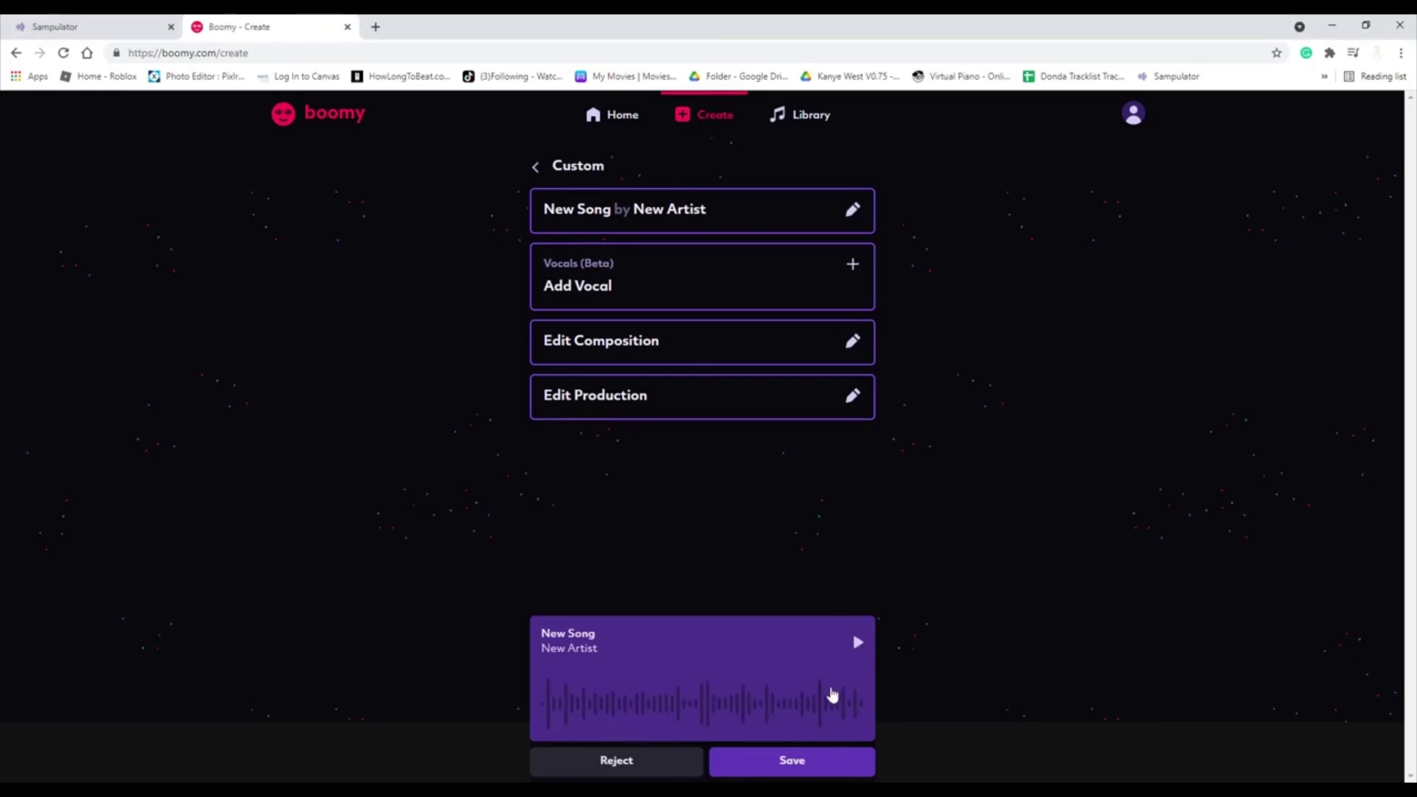
pyautogui.click(858, 643)
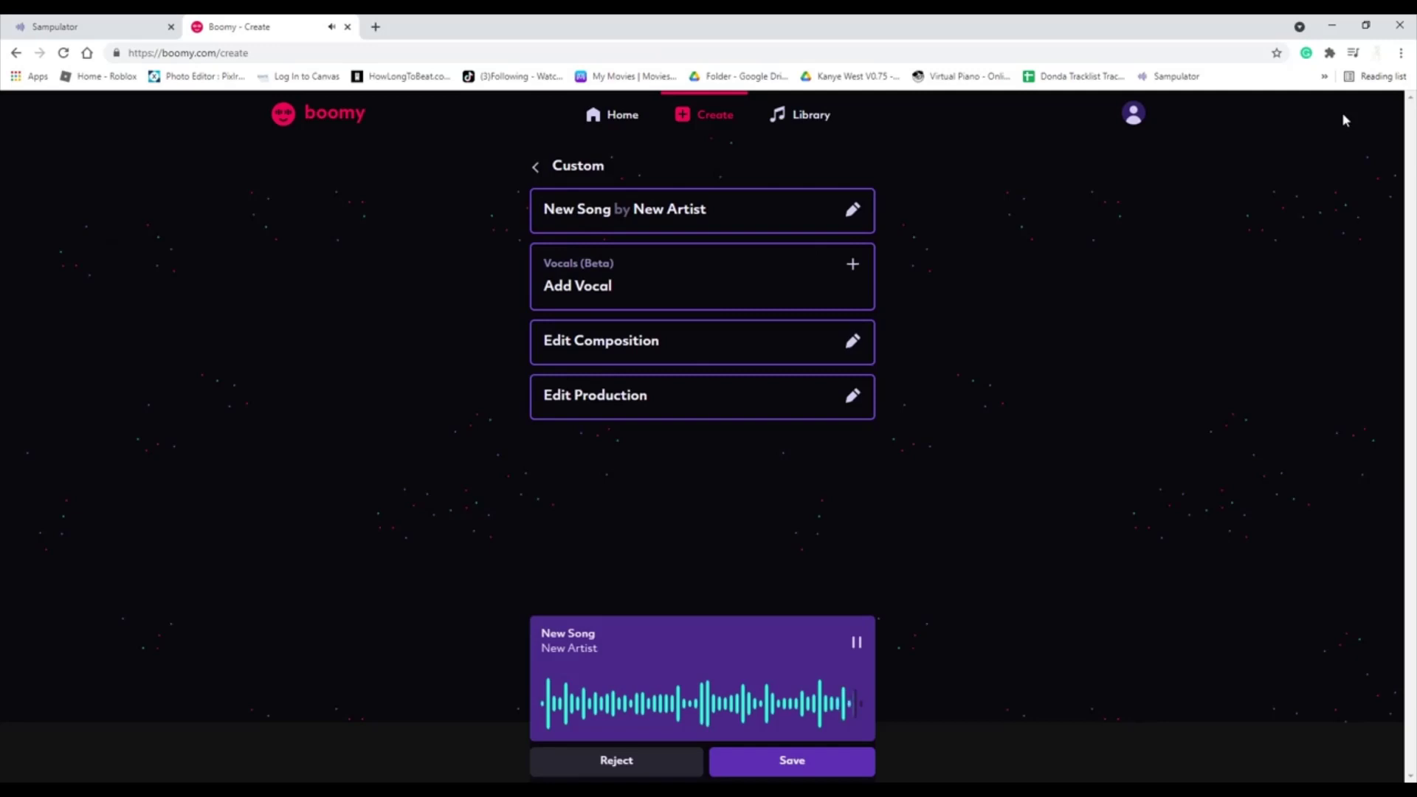
pyautogui.click(856, 642)
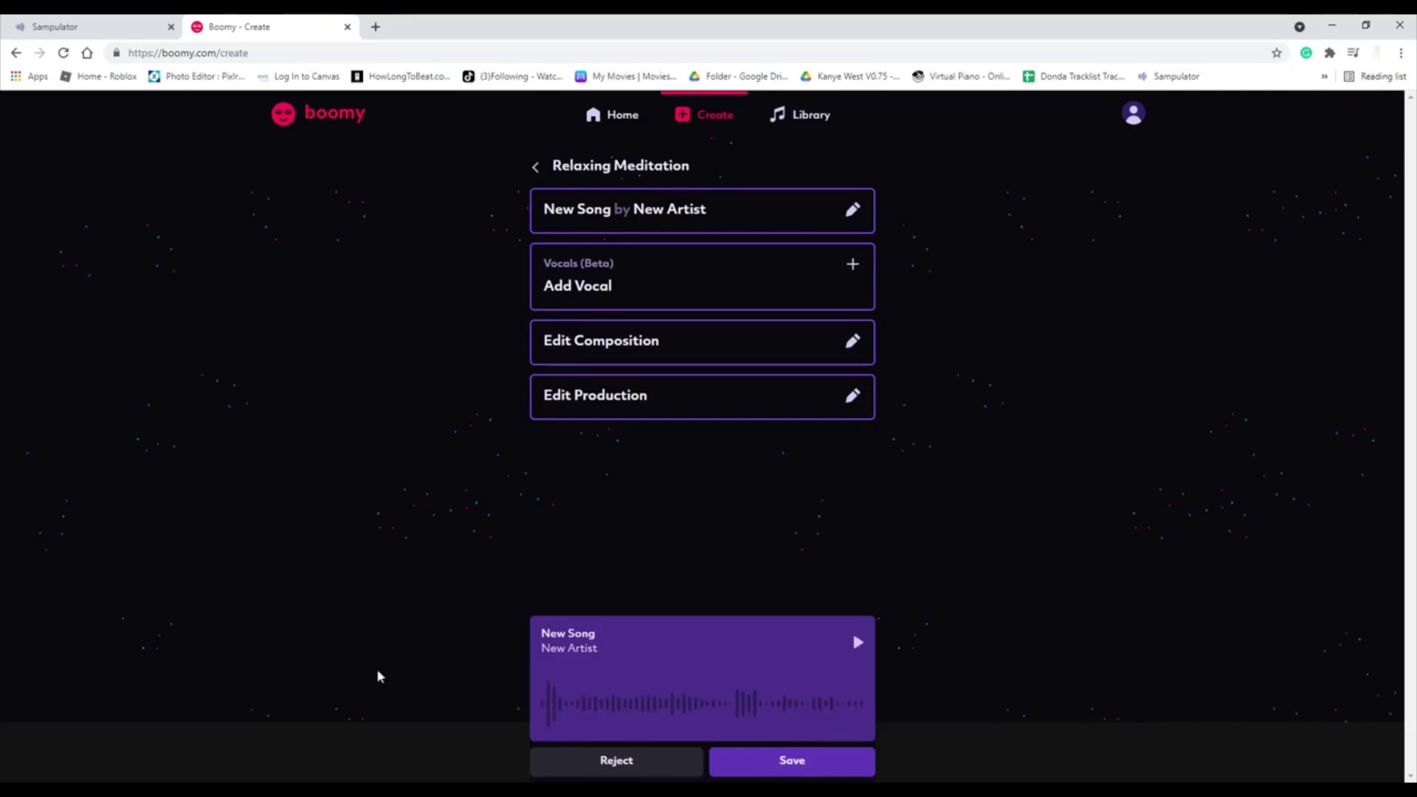
# Listen to the Relaxing Meditation song and several Custom songs, pausing each near its end
pyautogui.click(856, 642)
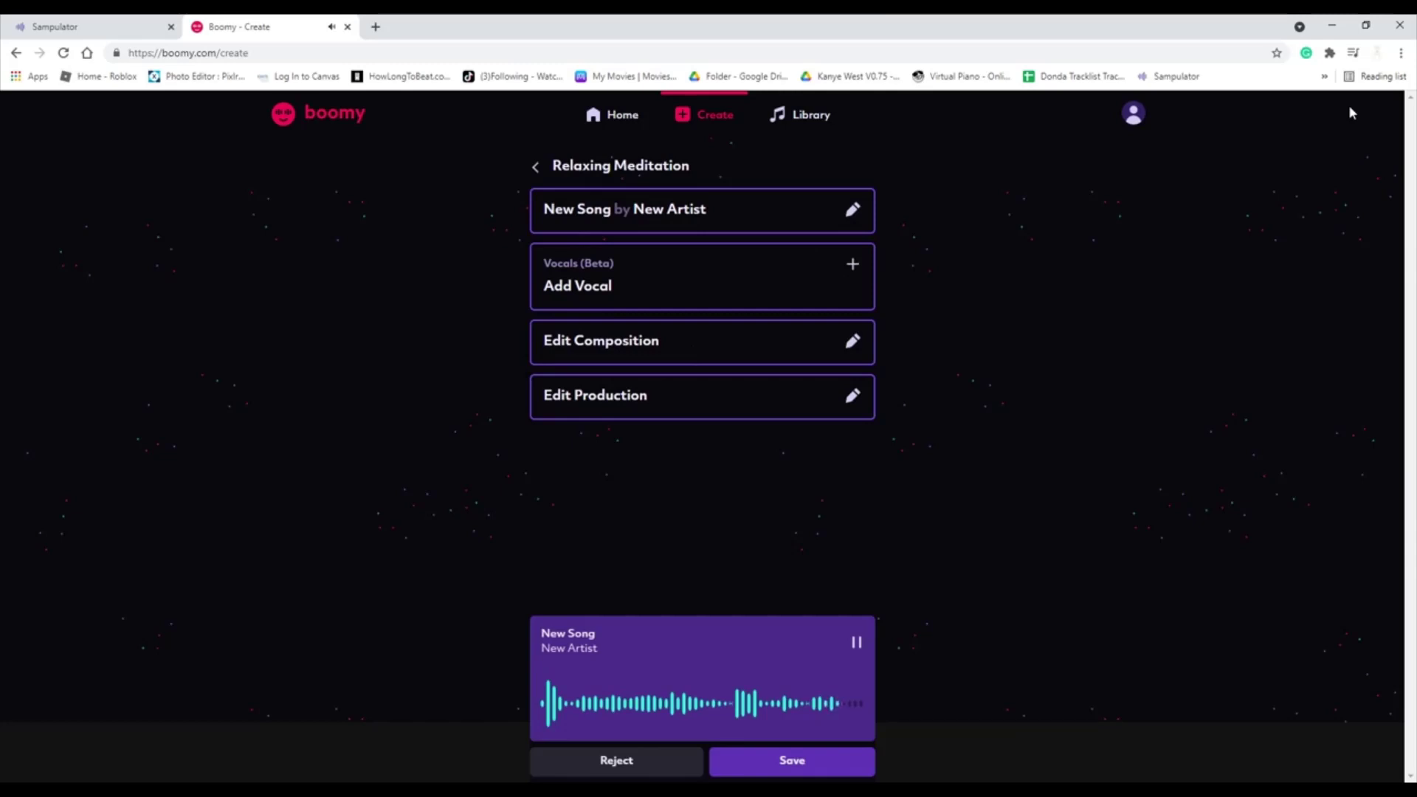
pyautogui.click(857, 642)
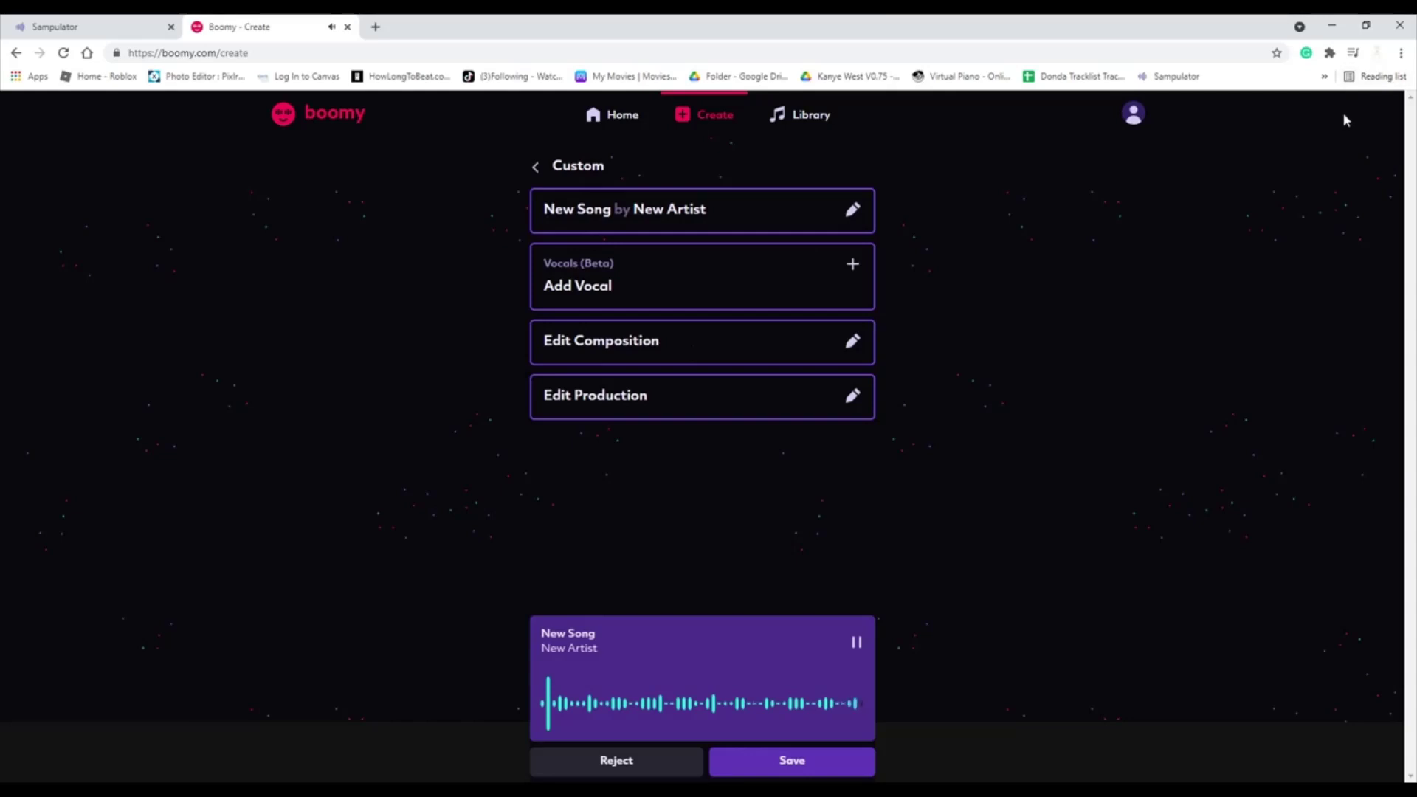
pyautogui.click(858, 648)
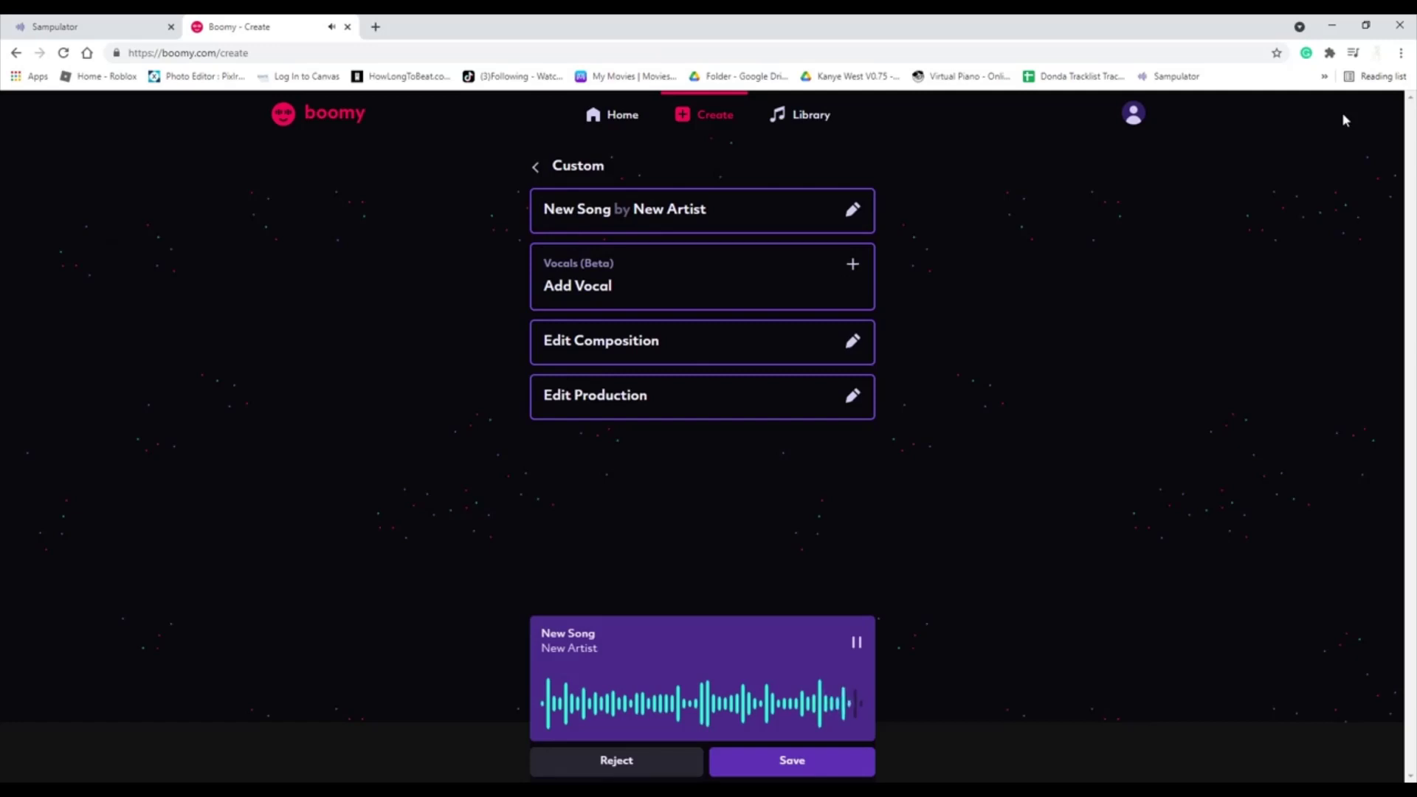
pyautogui.click(858, 643)
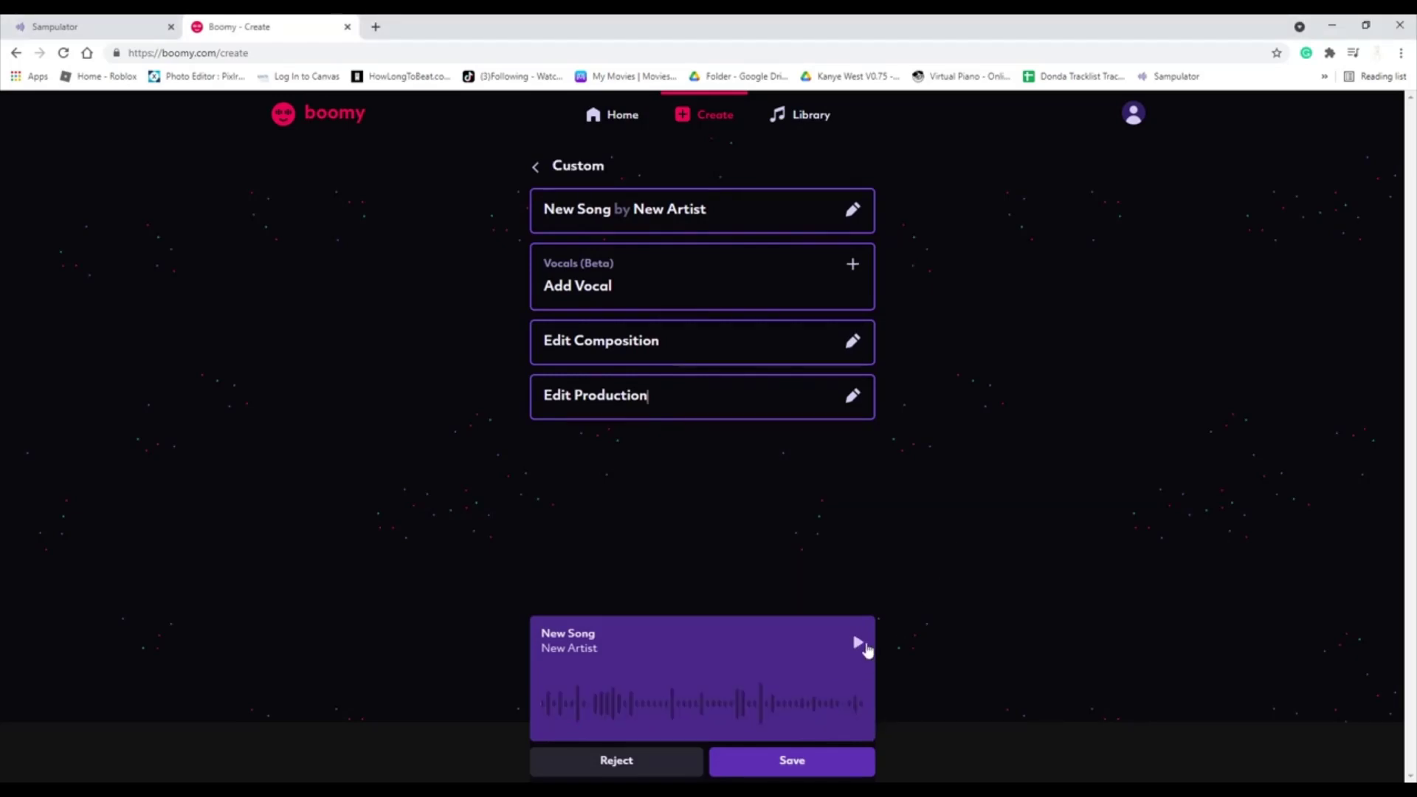
pyautogui.click(858, 644)
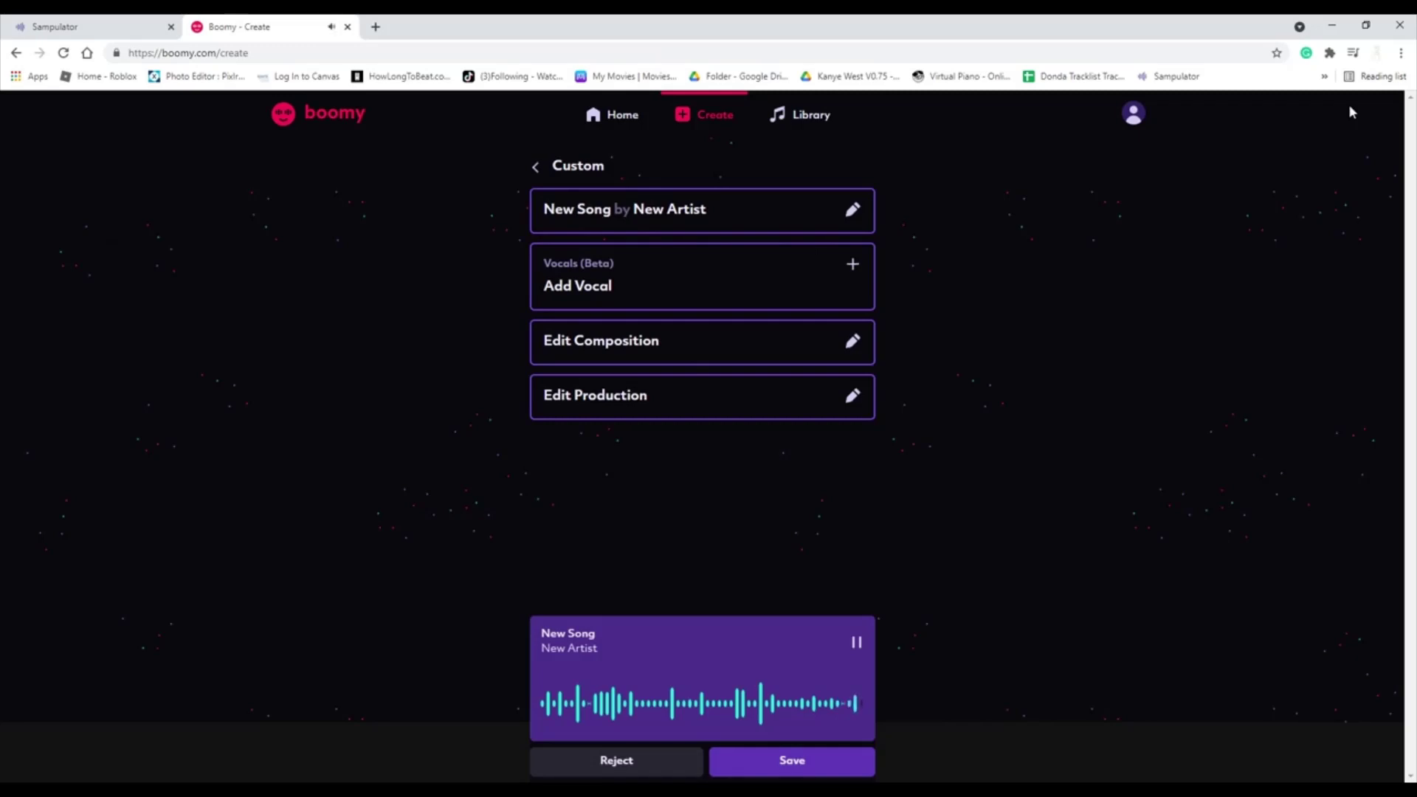
pyautogui.click(857, 643)
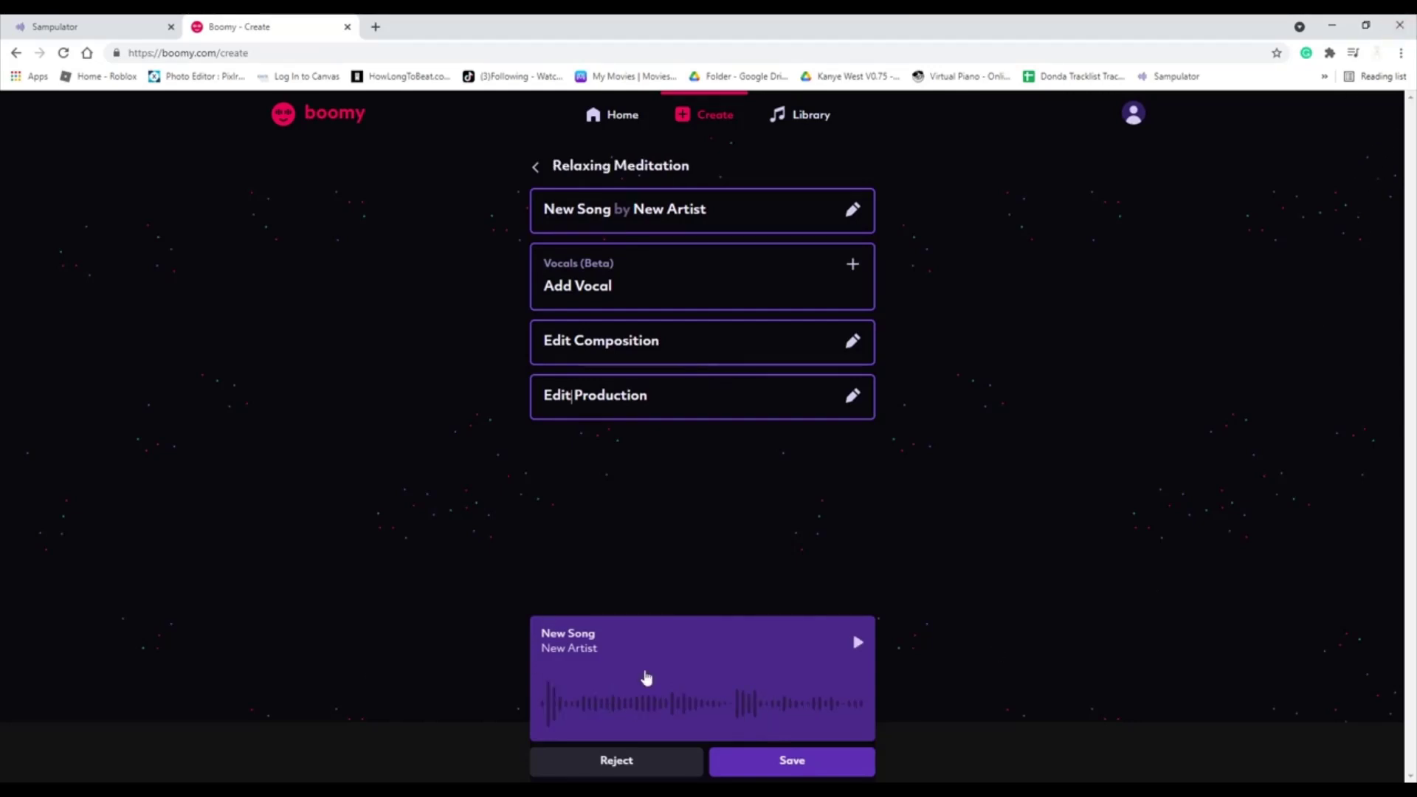
# Replay the Relaxing Meditation song up to near its end, pause it, and start playing the Lo-Fi song
pyautogui.click(863, 653)
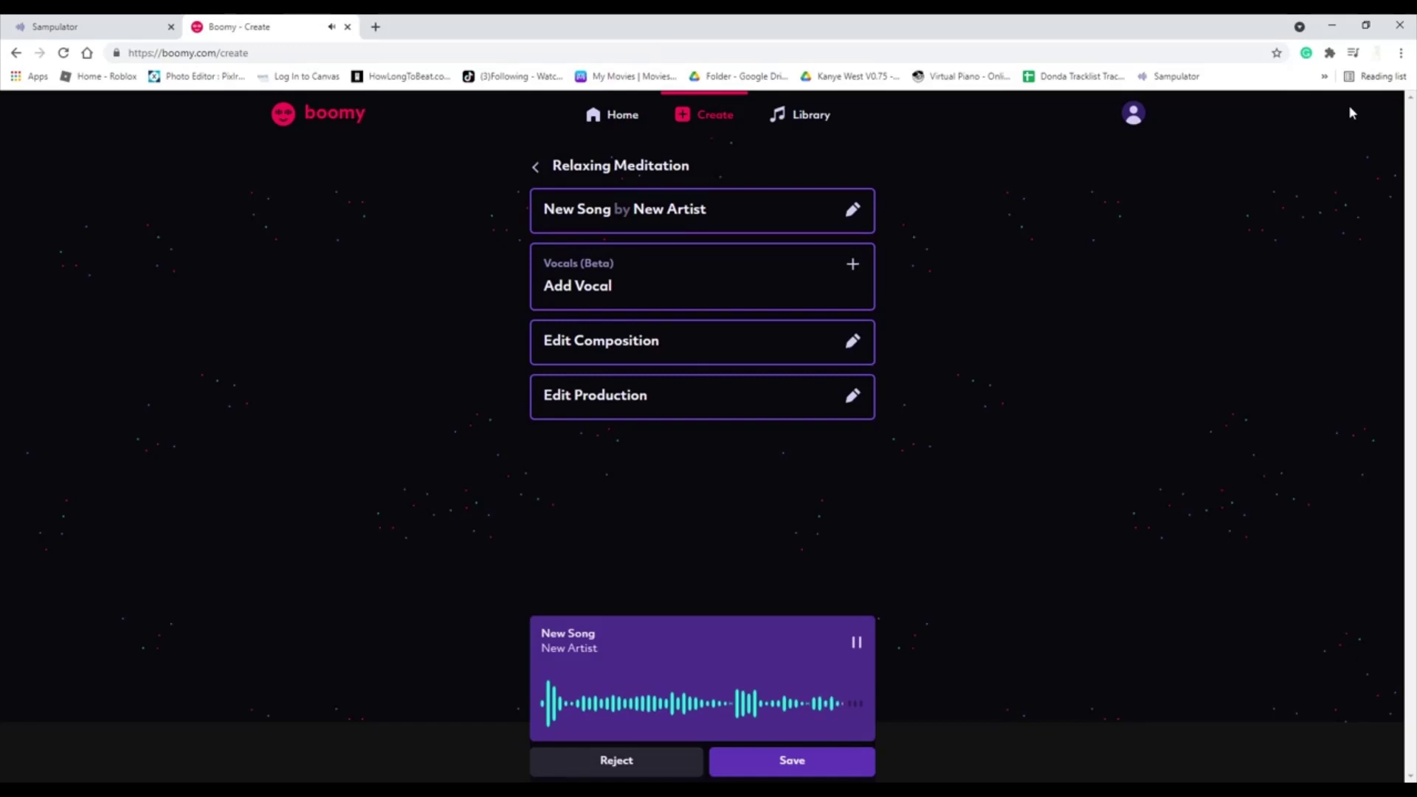
pyautogui.click(855, 643)
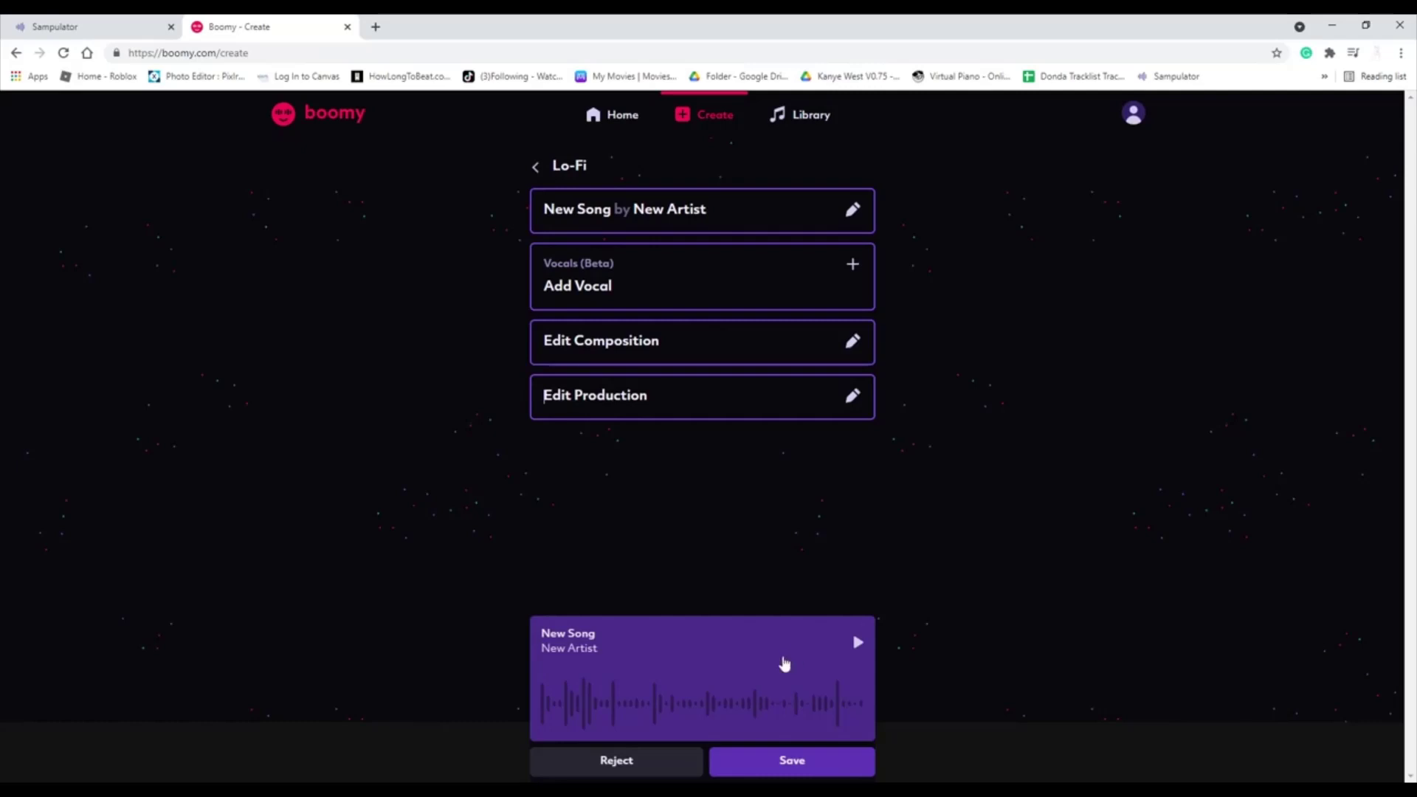
pyautogui.click(856, 643)
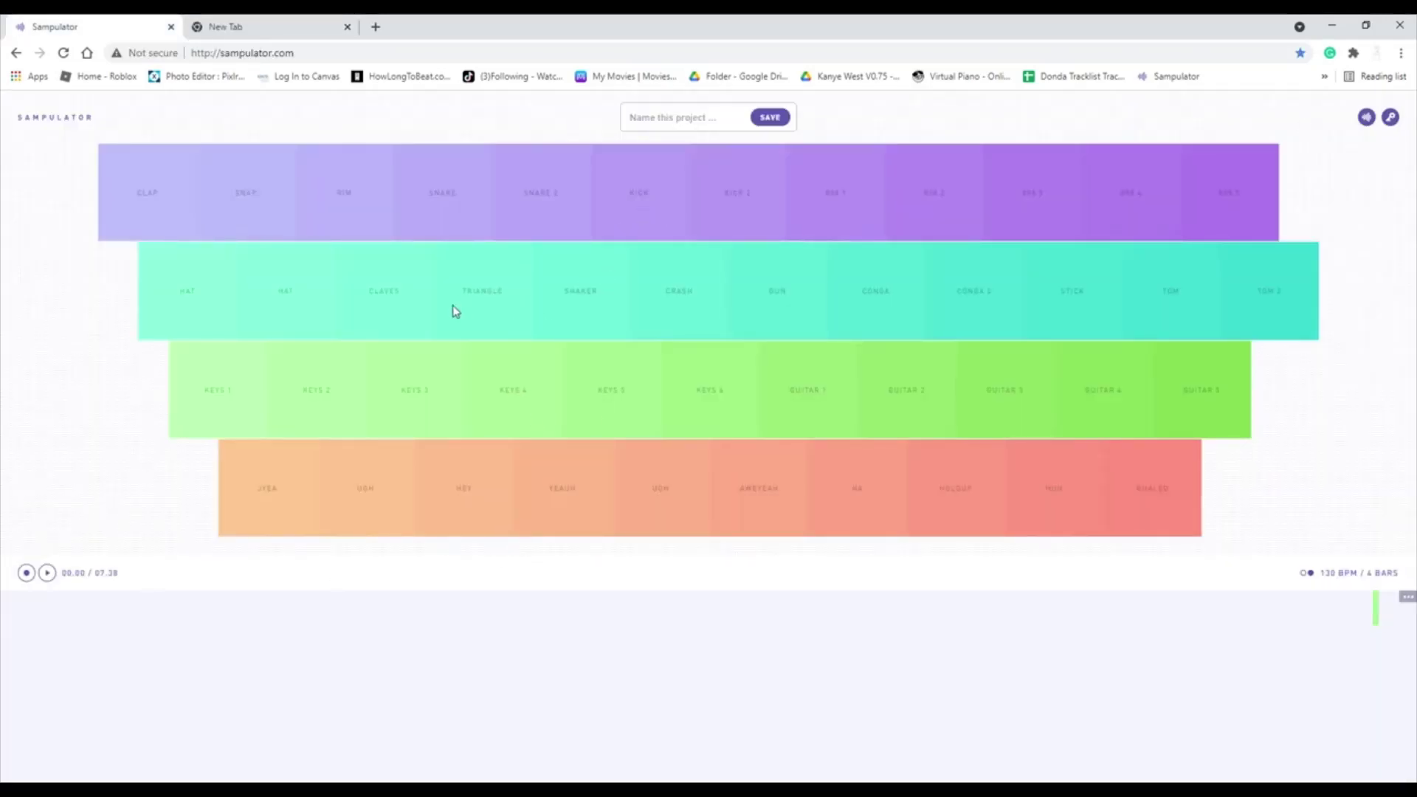
# In Sampulator, play six Claves hits followed by one Keys 3 note
pyautogui.click(393, 298)
pyautogui.click(392, 299)
pyautogui.click(392, 298)
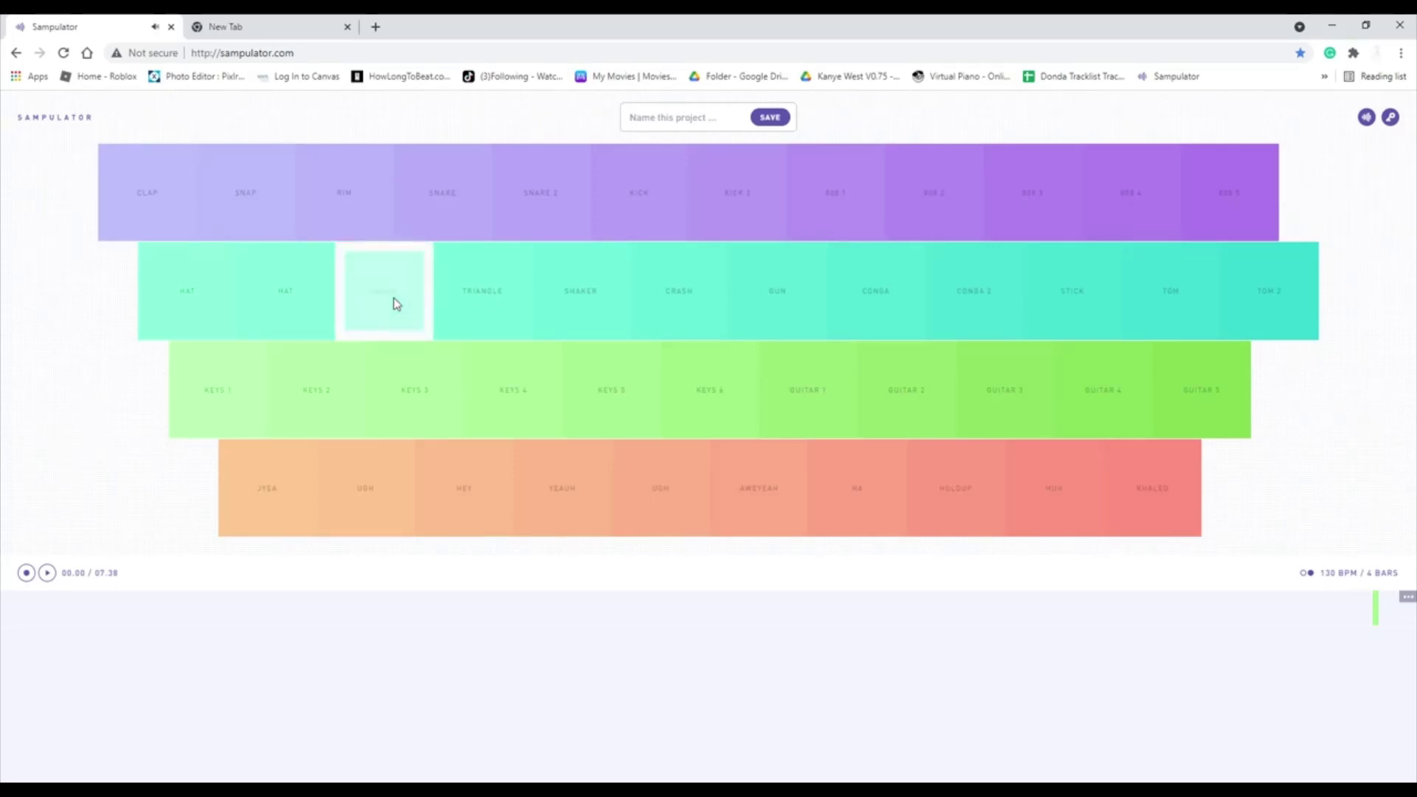
pyautogui.click(393, 298)
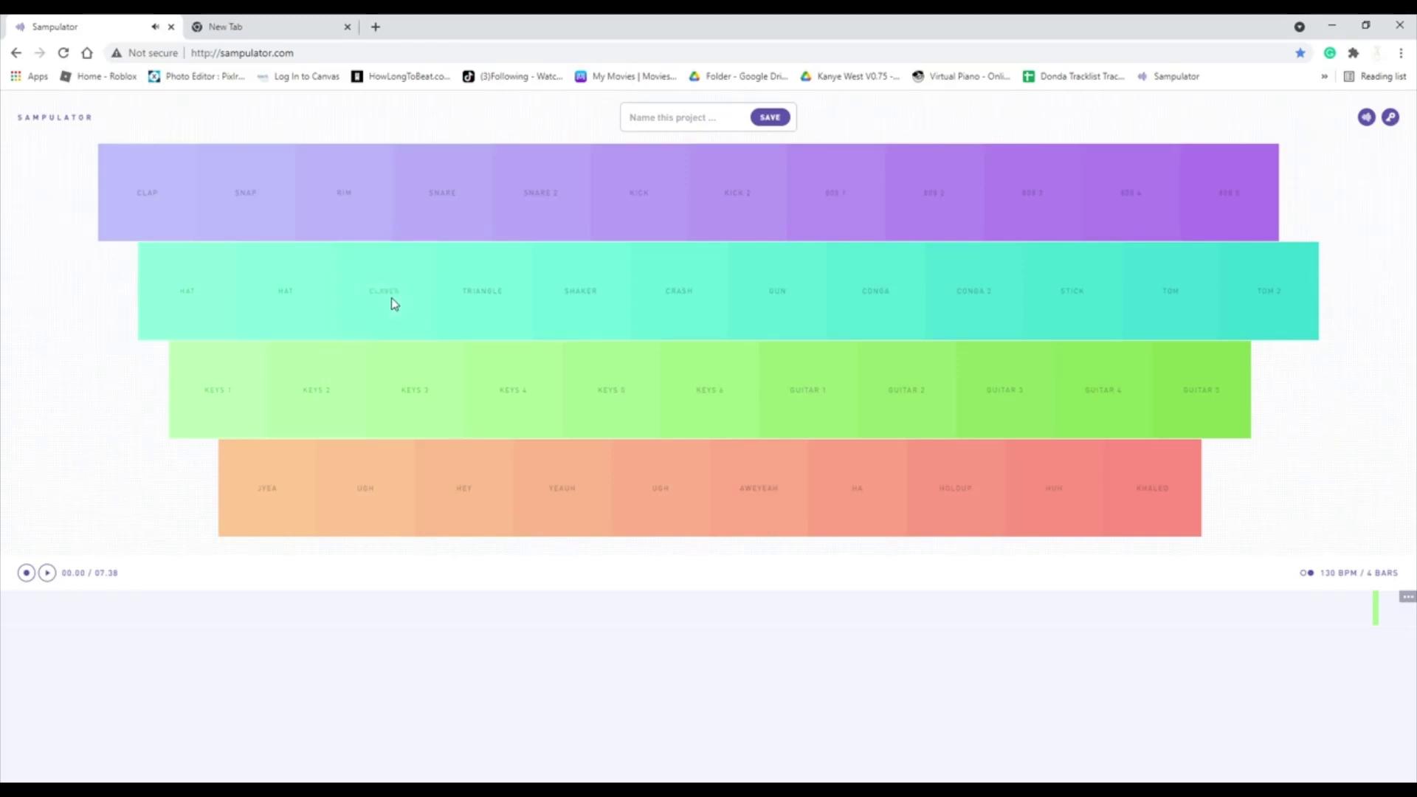
pyautogui.click(391, 299)
pyautogui.click(392, 298)
pyautogui.click(406, 363)
# Play five more Claves hits followed by one Keys 2 note
pyautogui.click(399, 323)
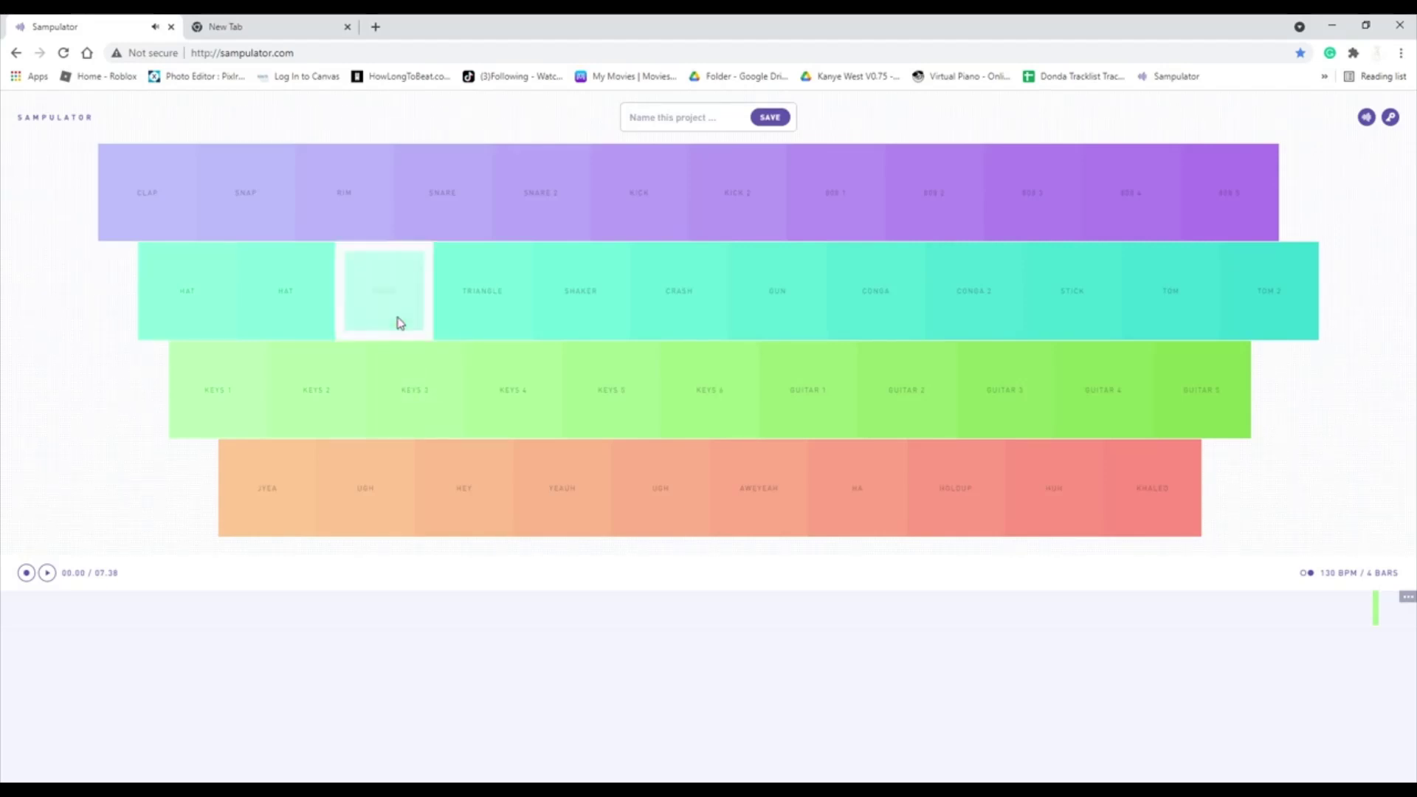
pyautogui.click(398, 323)
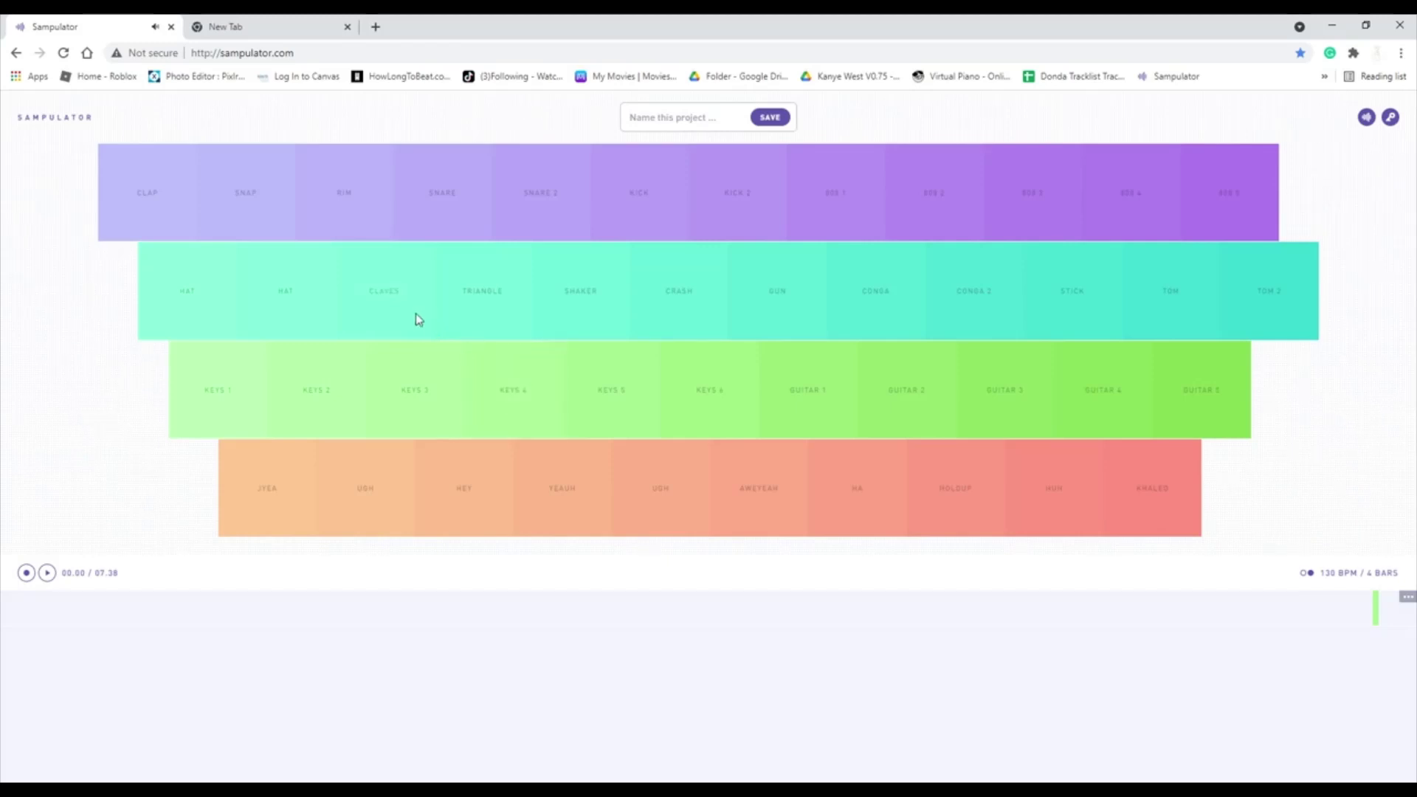
pyautogui.click(410, 311)
pyautogui.click(410, 312)
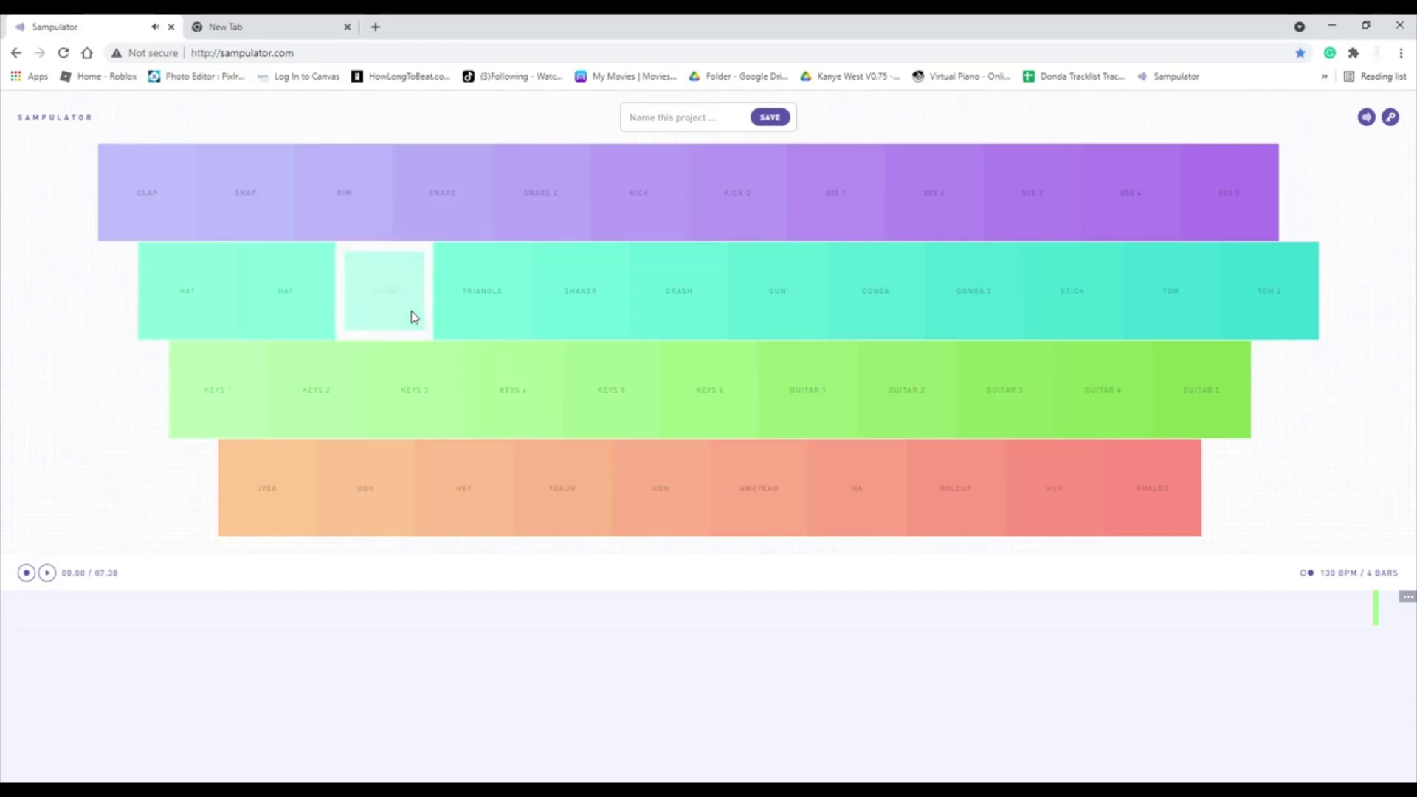
pyautogui.click(411, 312)
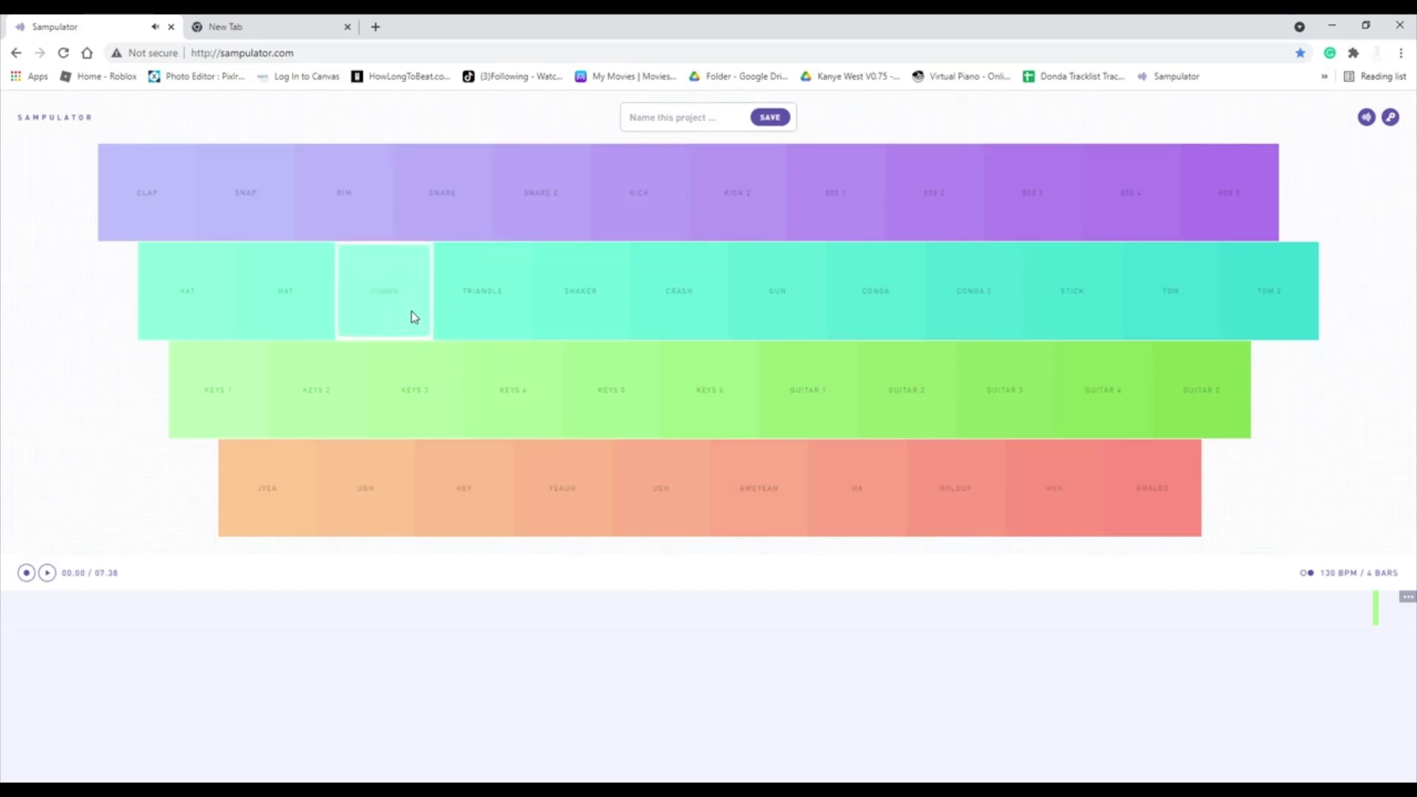
pyautogui.click(357, 378)
# Play three Claves hits with a Keys 1 note, followed by three more Claves hits with a Keys 4 note
pyautogui.click(365, 326)
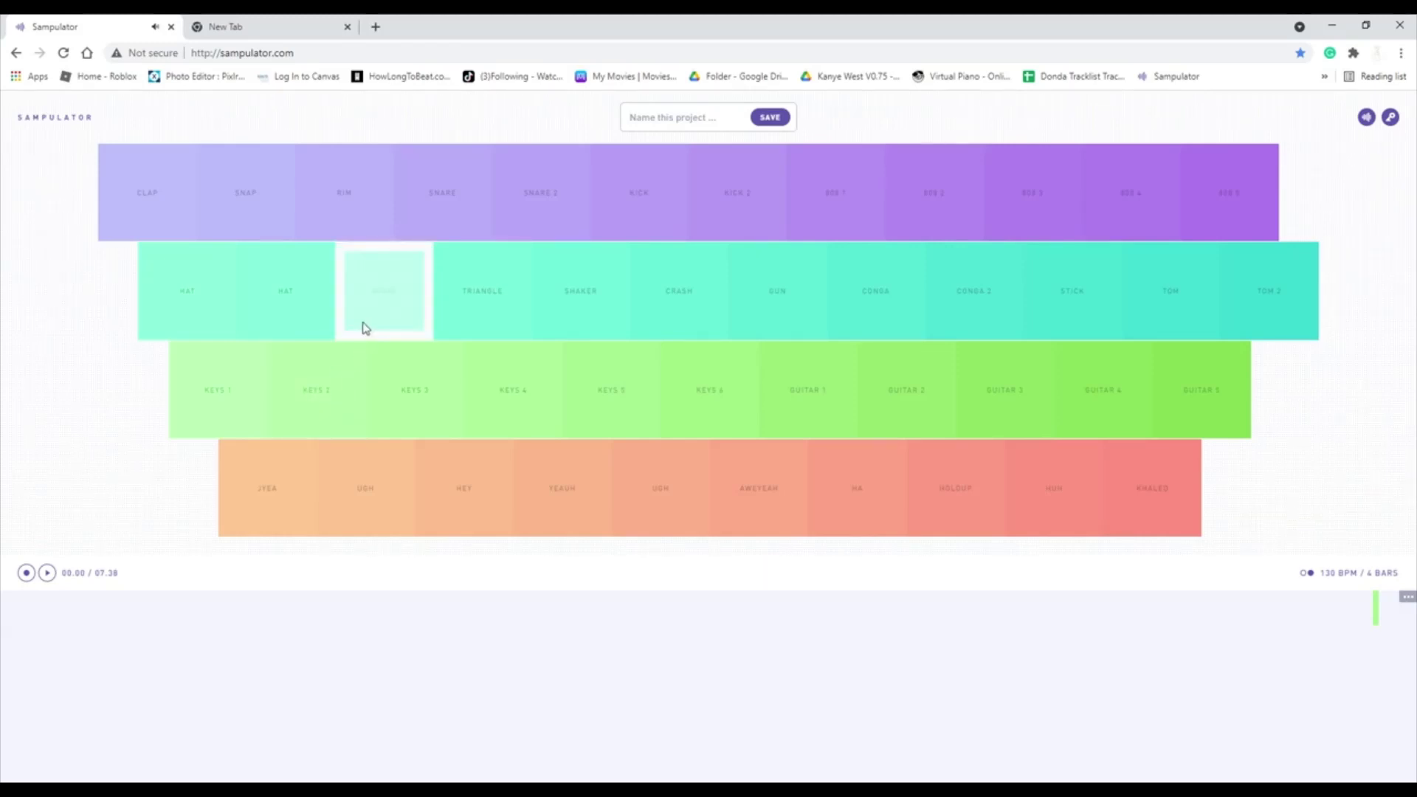
pyautogui.click(362, 323)
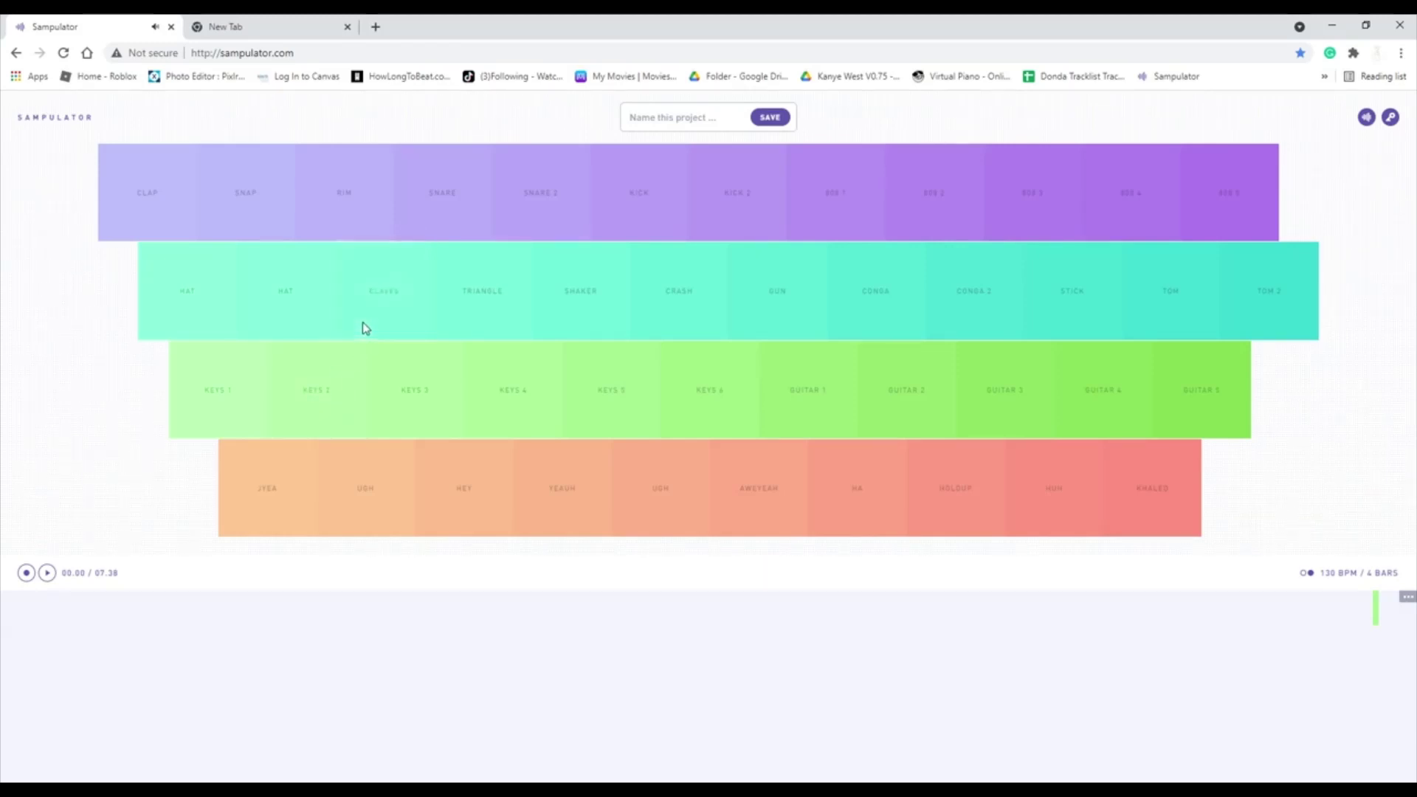
pyautogui.click(363, 324)
pyautogui.click(239, 374)
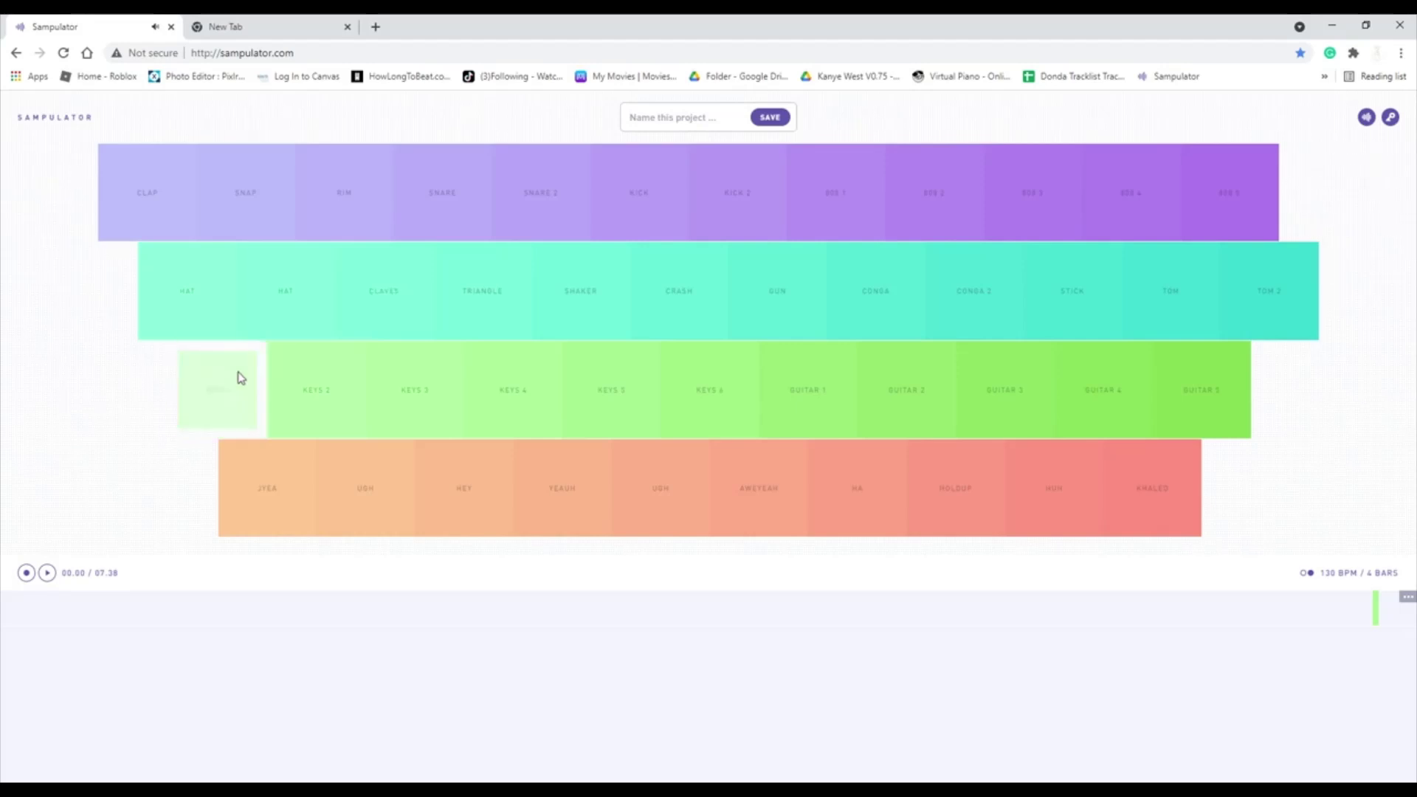
pyautogui.click(371, 306)
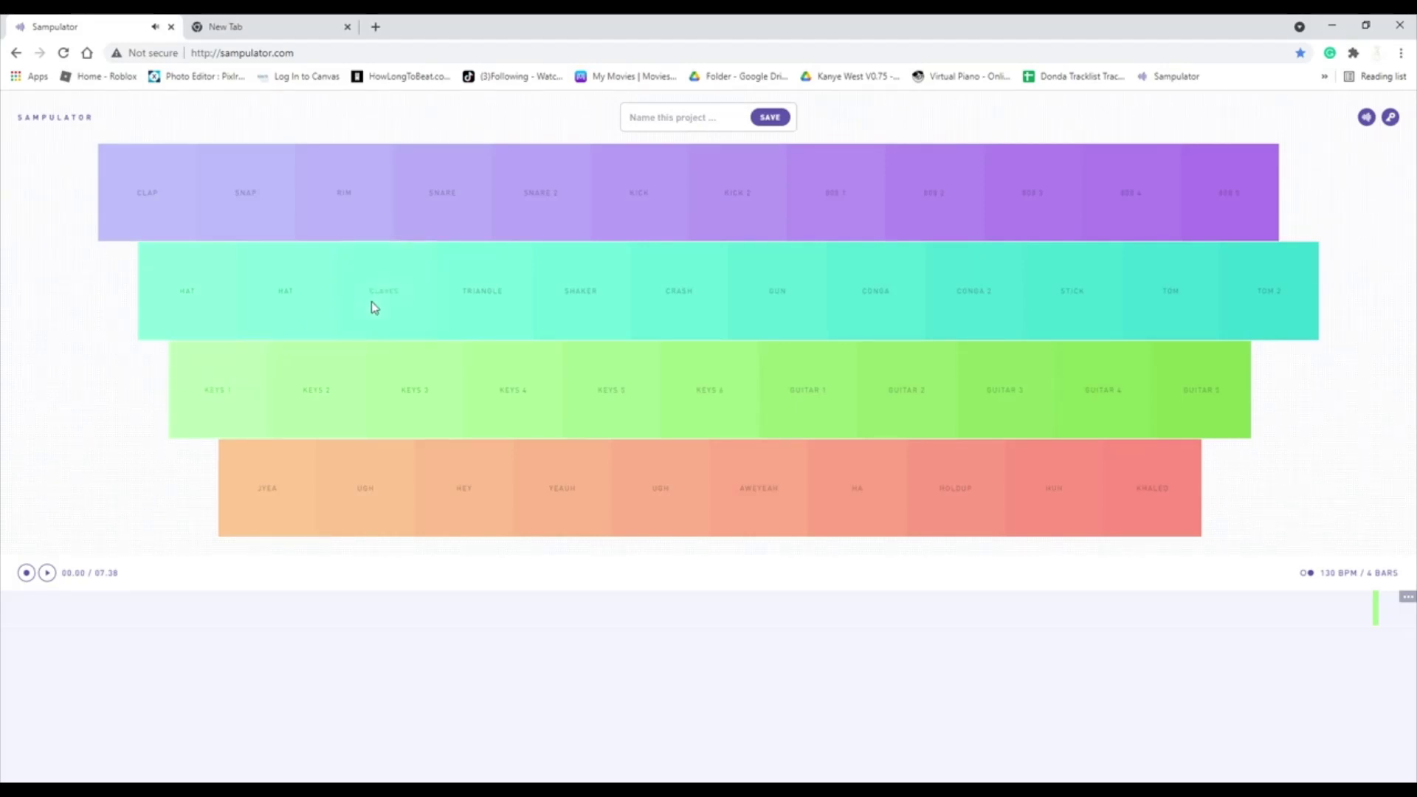
pyautogui.click(371, 302)
pyautogui.click(372, 303)
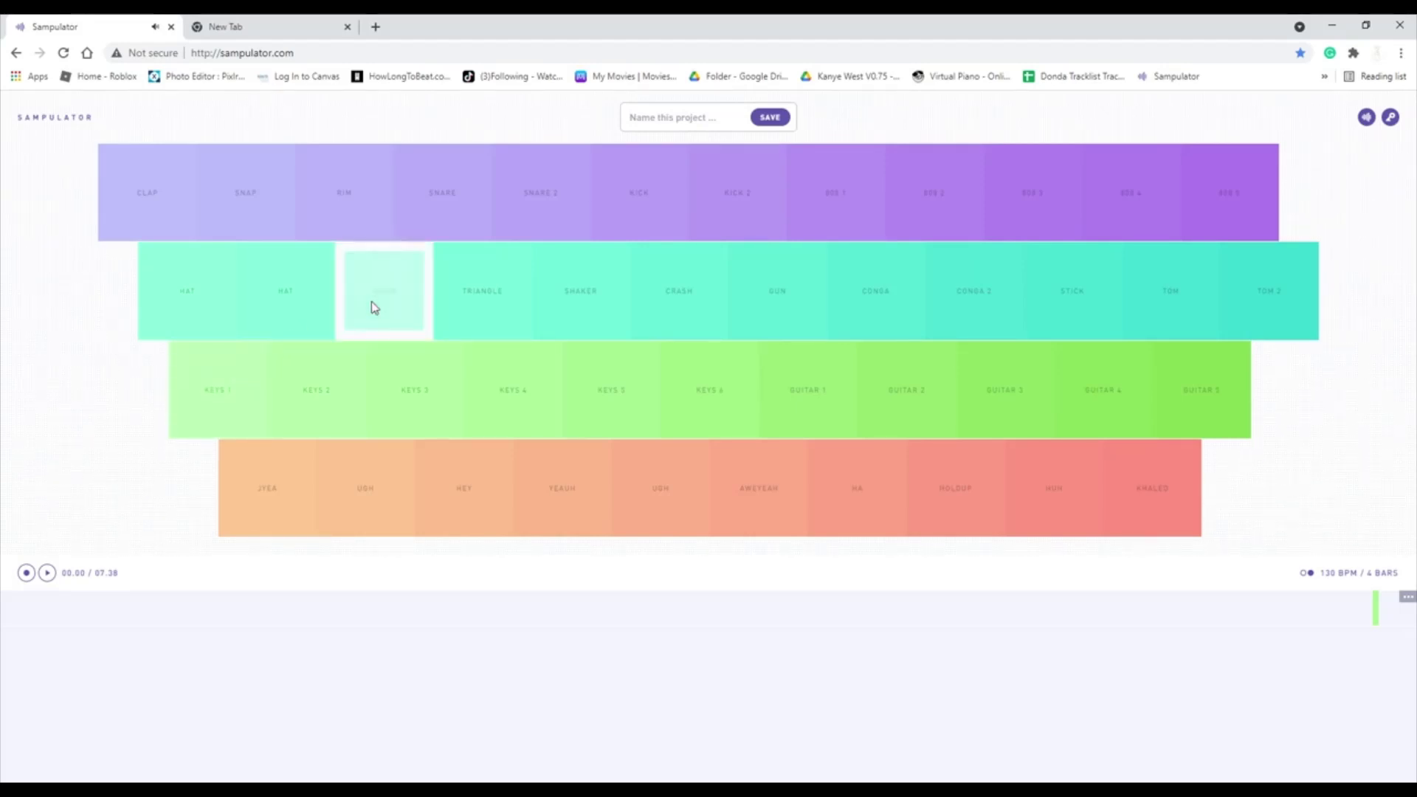
pyautogui.click(481, 362)
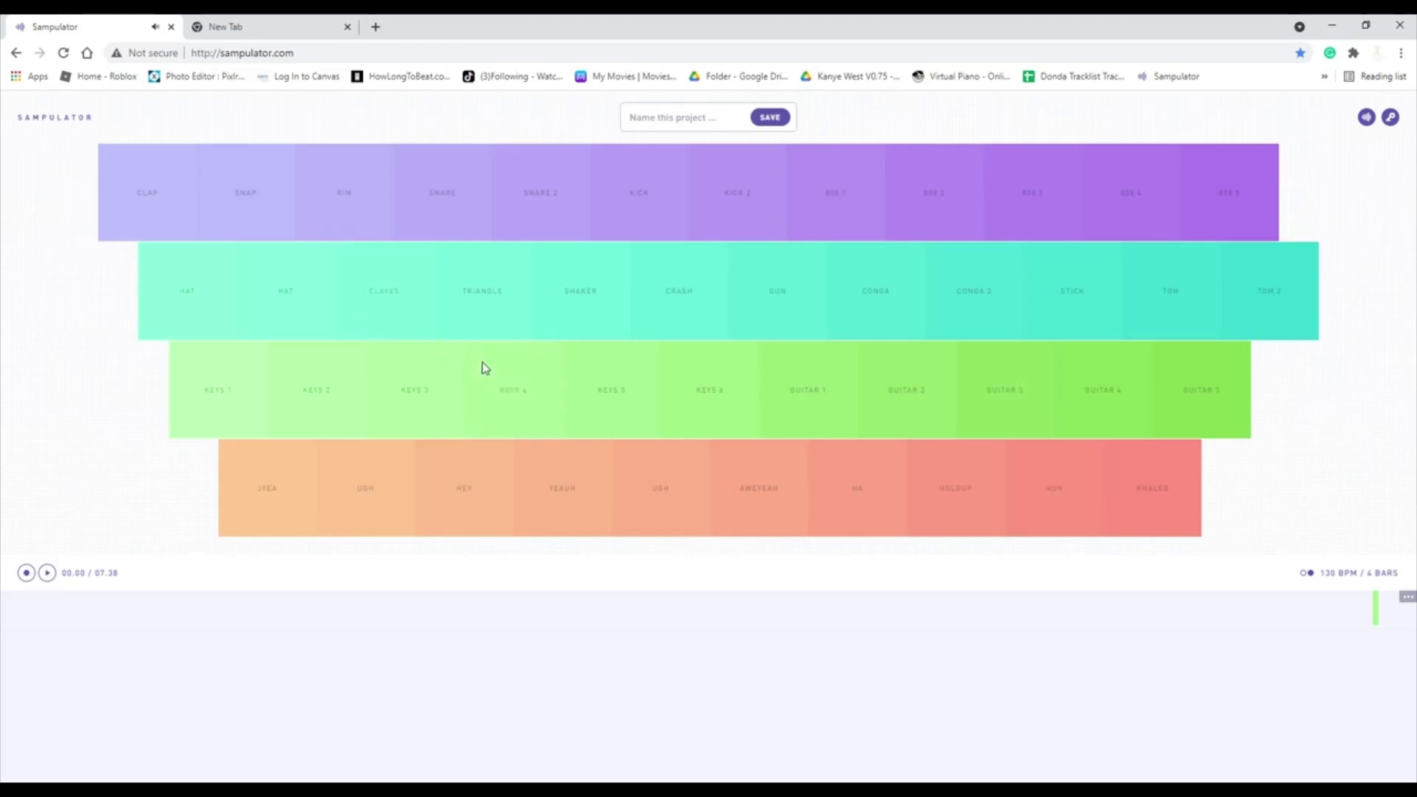
# Play nine Claves hits followed by one Keys 6 note
pyautogui.click(411, 317)
pyautogui.click(407, 312)
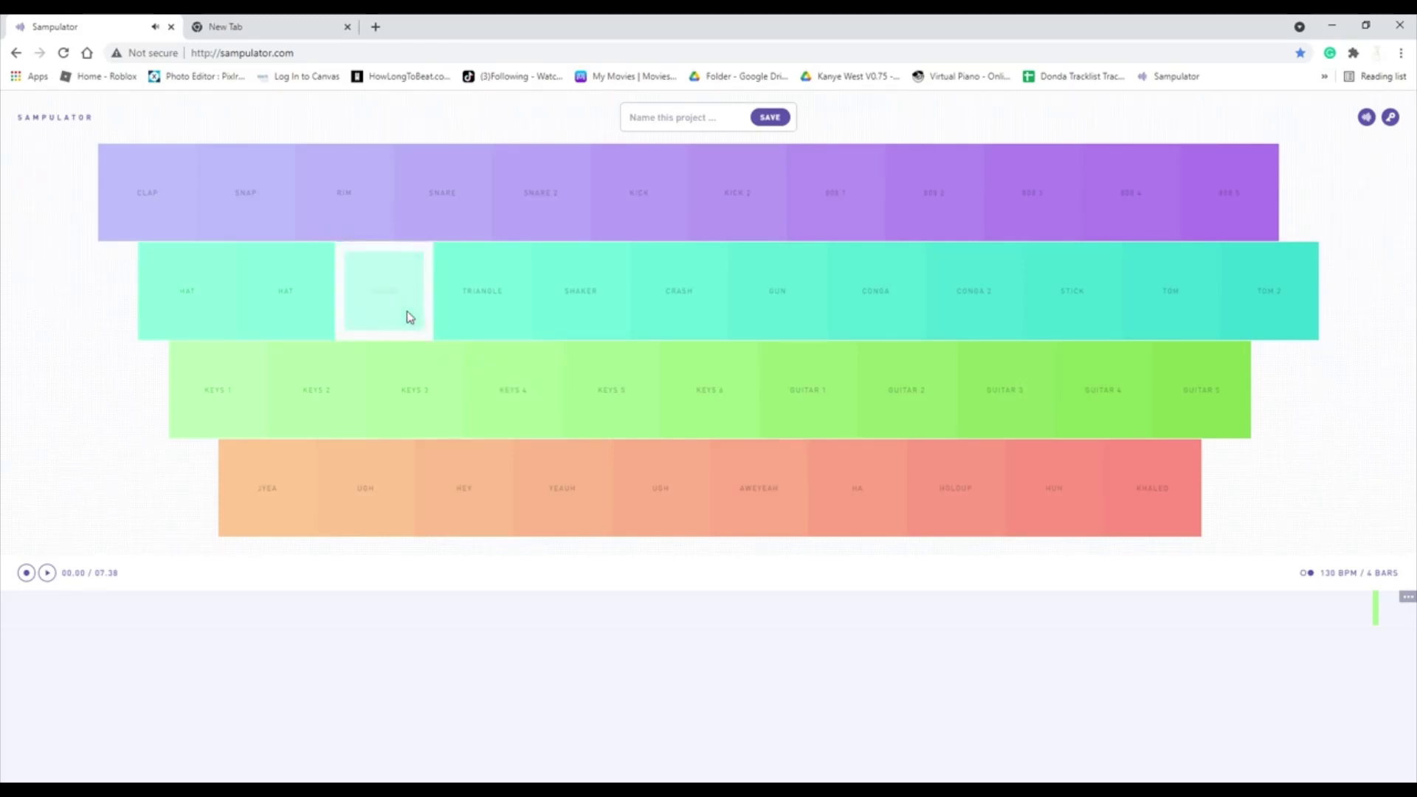
pyautogui.click(407, 311)
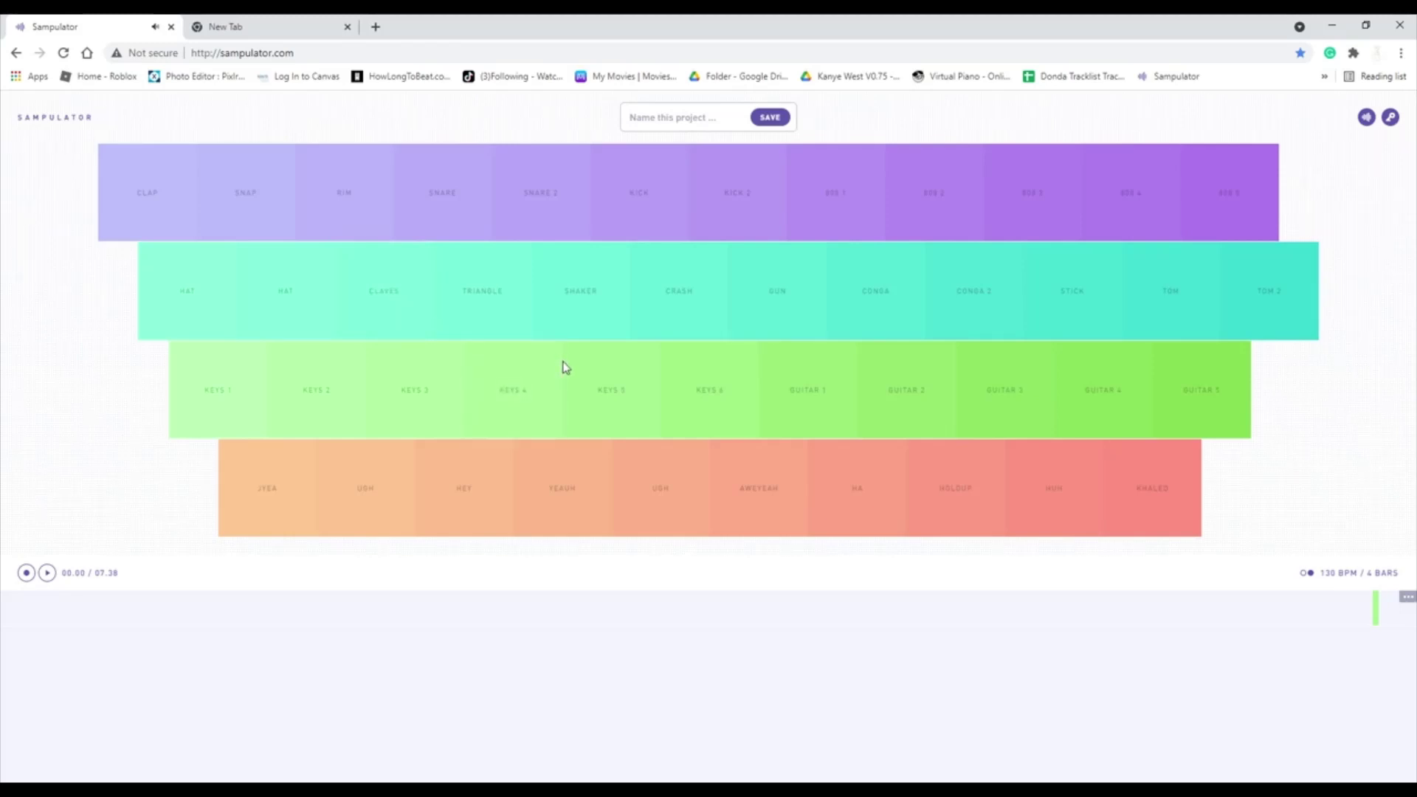
pyautogui.click(381, 293)
pyautogui.click(380, 290)
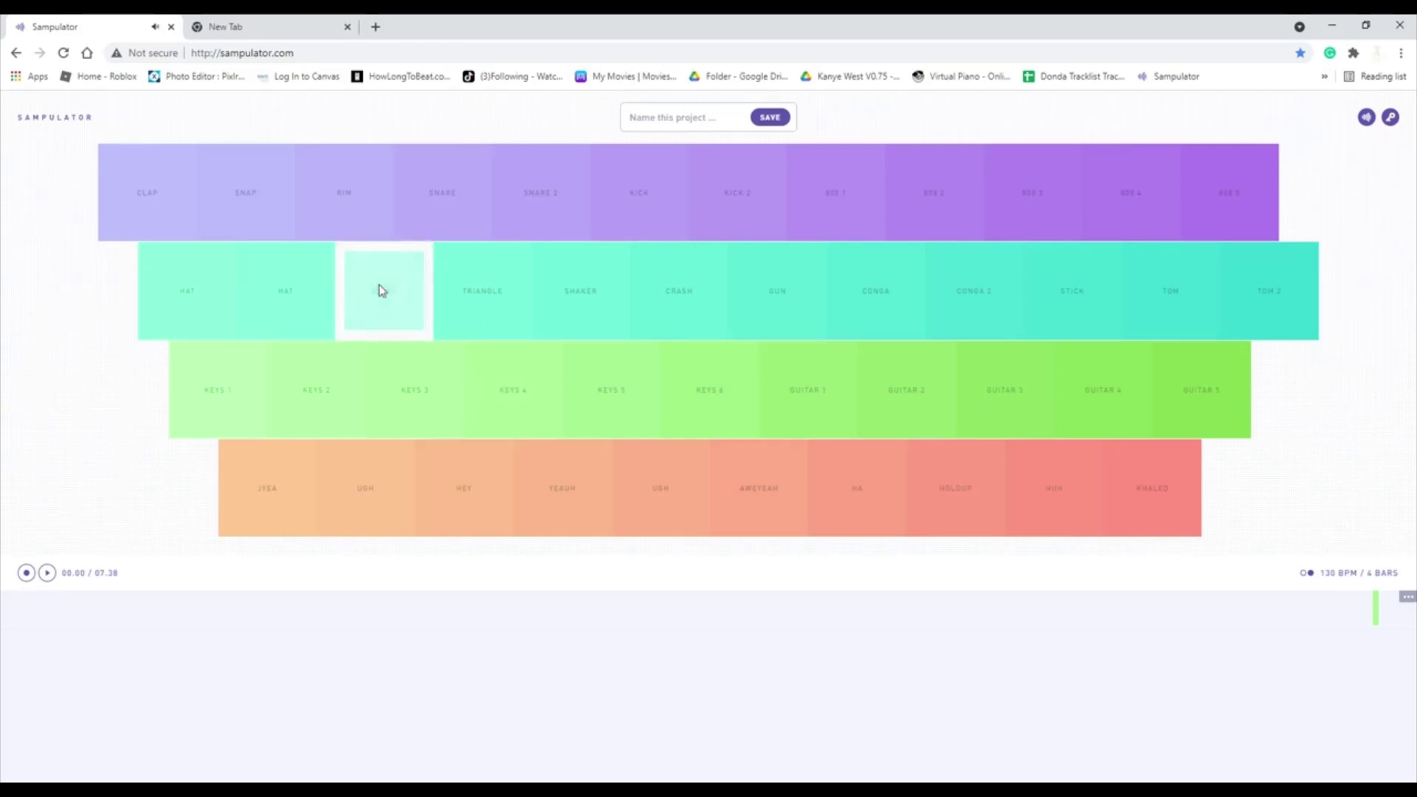
pyautogui.click(375, 286)
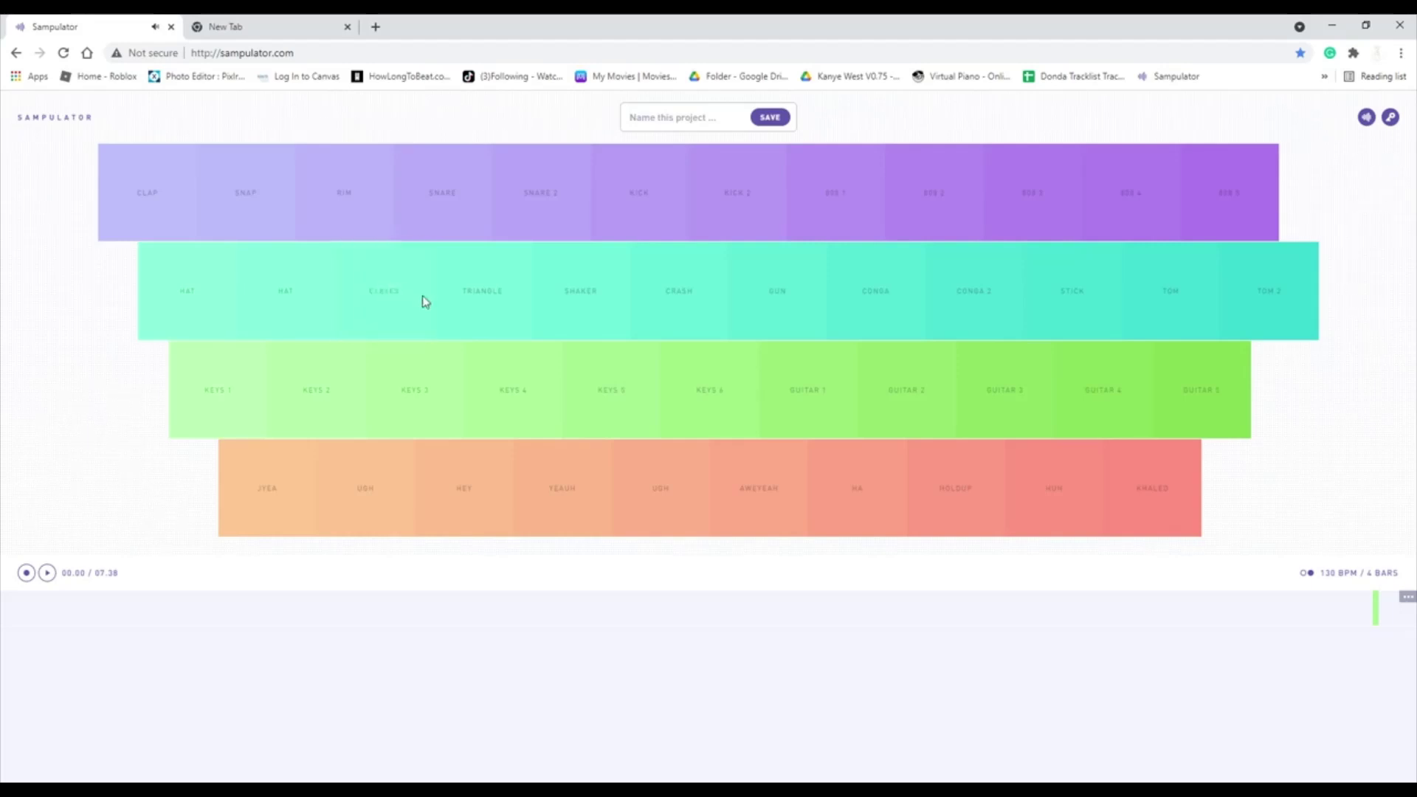
pyautogui.click(378, 303)
pyautogui.click(377, 303)
pyautogui.click(375, 309)
pyautogui.click(693, 392)
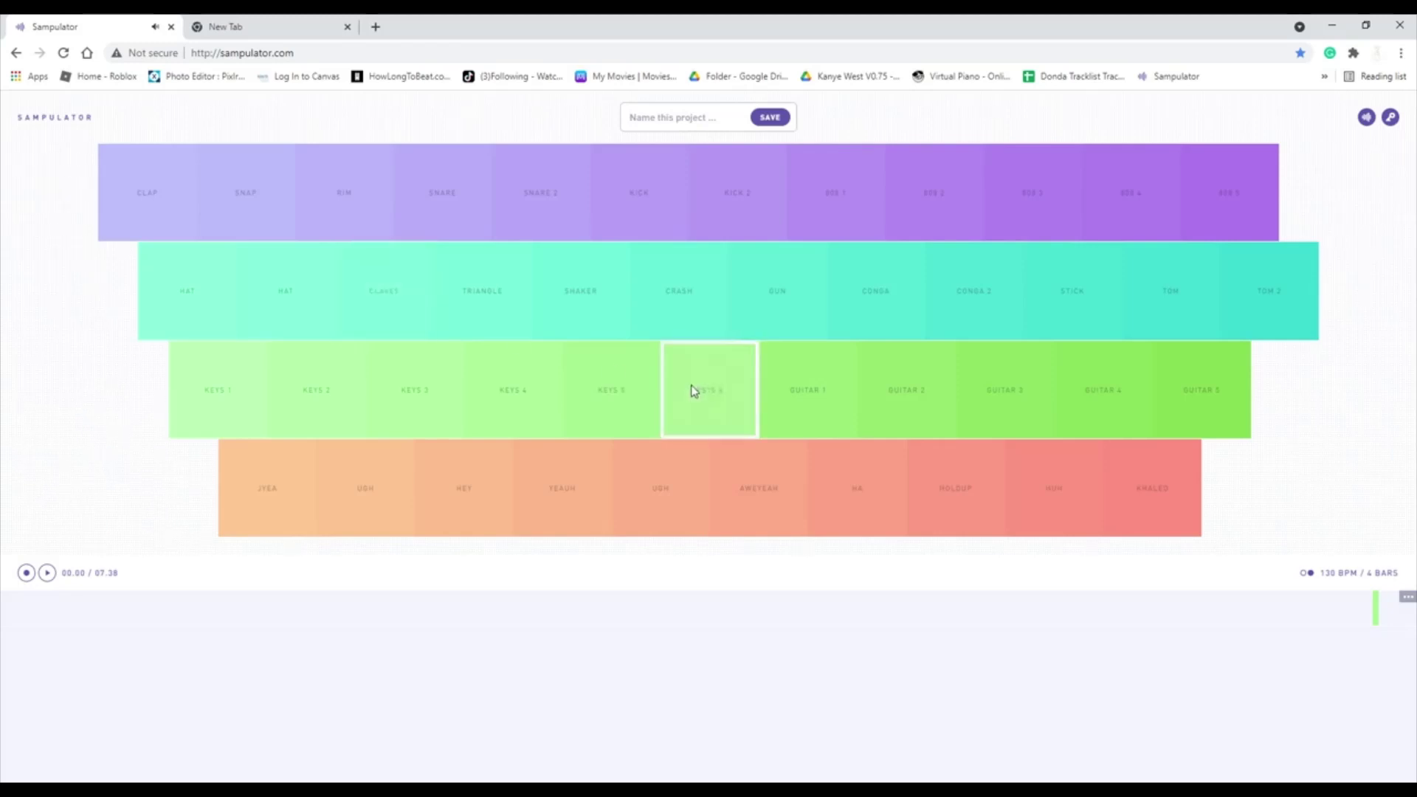
# Play five more Claves hits in a row
pyautogui.click(363, 287)
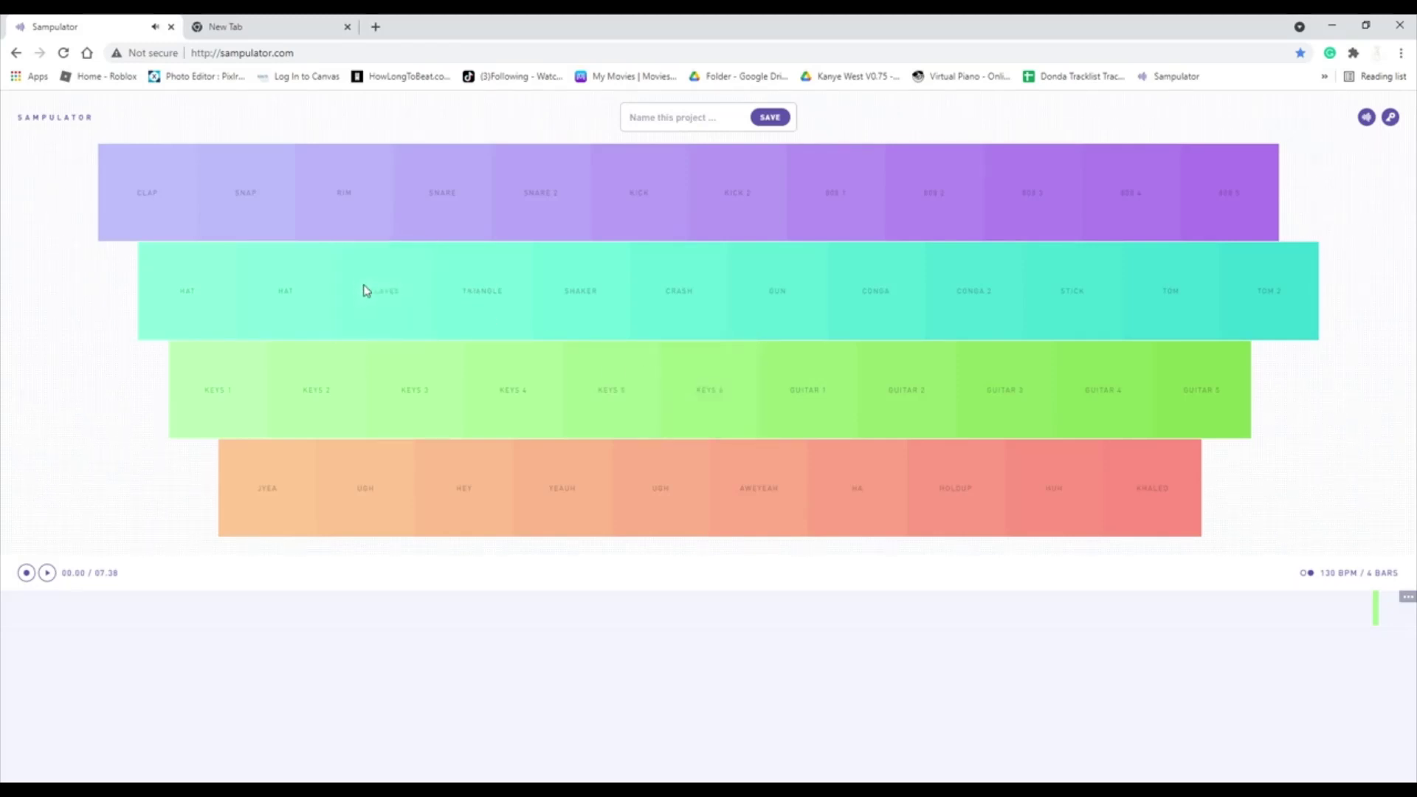
pyautogui.click(370, 288)
pyautogui.click(370, 289)
pyautogui.click(370, 289)
pyautogui.click(371, 289)
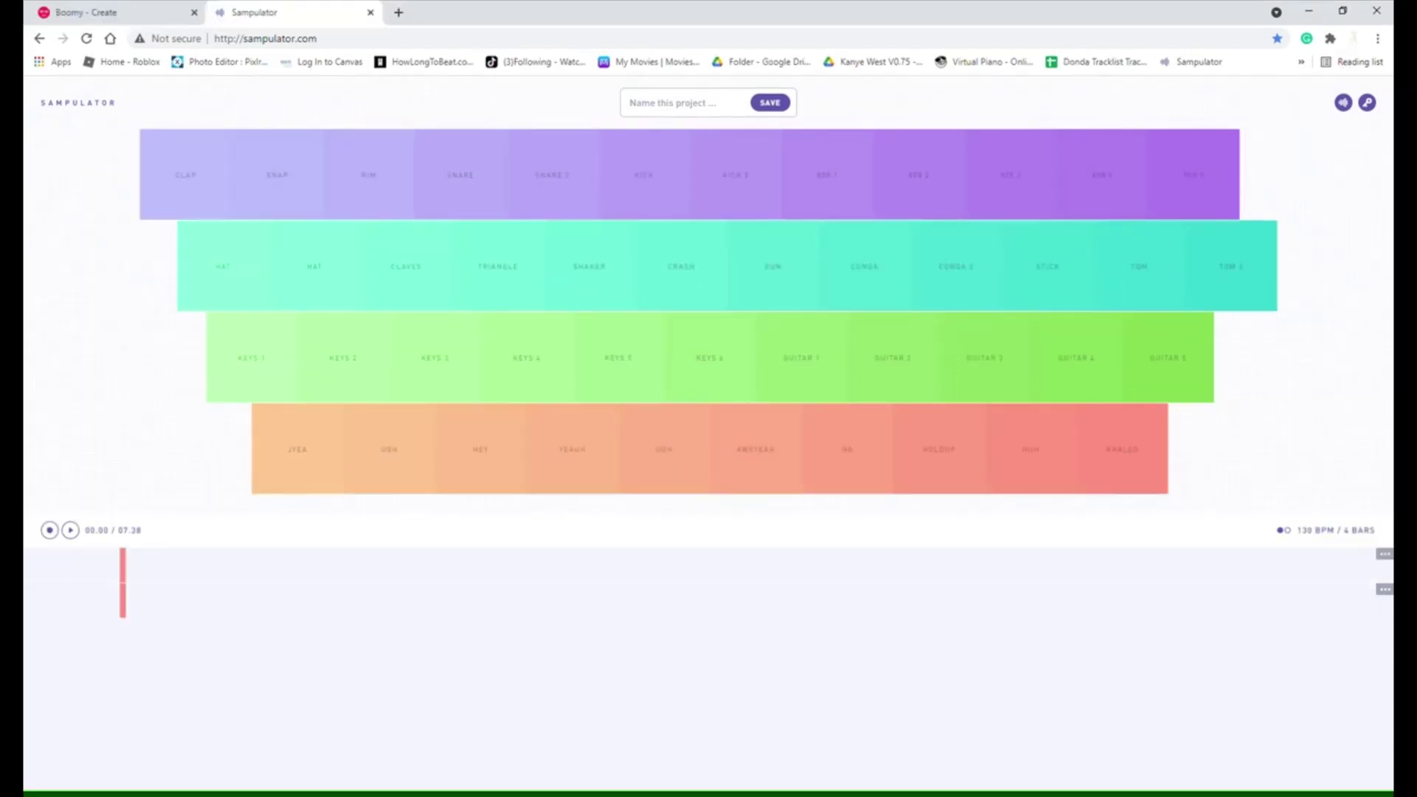
# Play the 808 5 bass twice, 808 4 twice, 808 5 twice more and 808 4 once
pyautogui.click(1178, 197)
pyautogui.click(1188, 189)
pyautogui.click(1115, 171)
pyautogui.click(1106, 165)
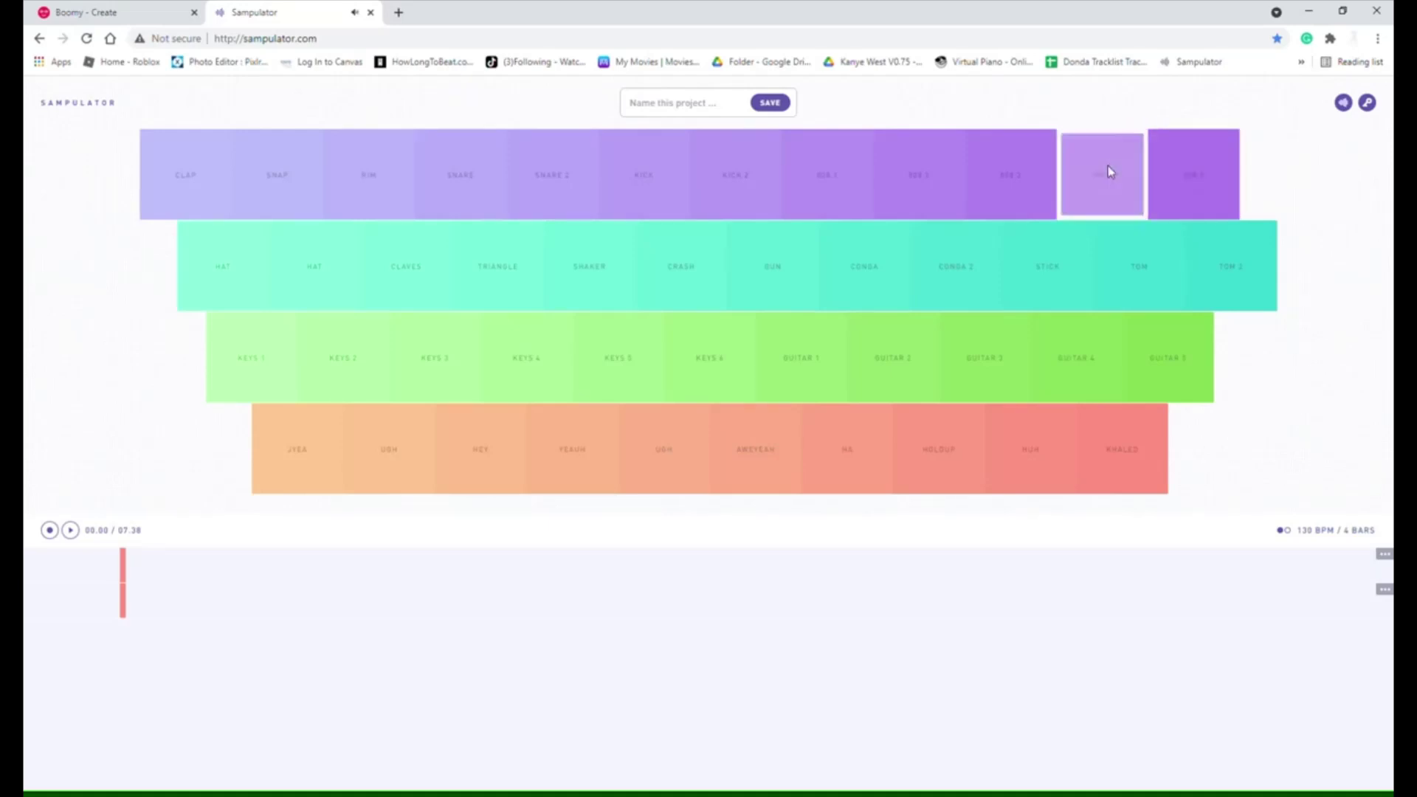
pyautogui.click(1158, 199)
pyautogui.click(1160, 201)
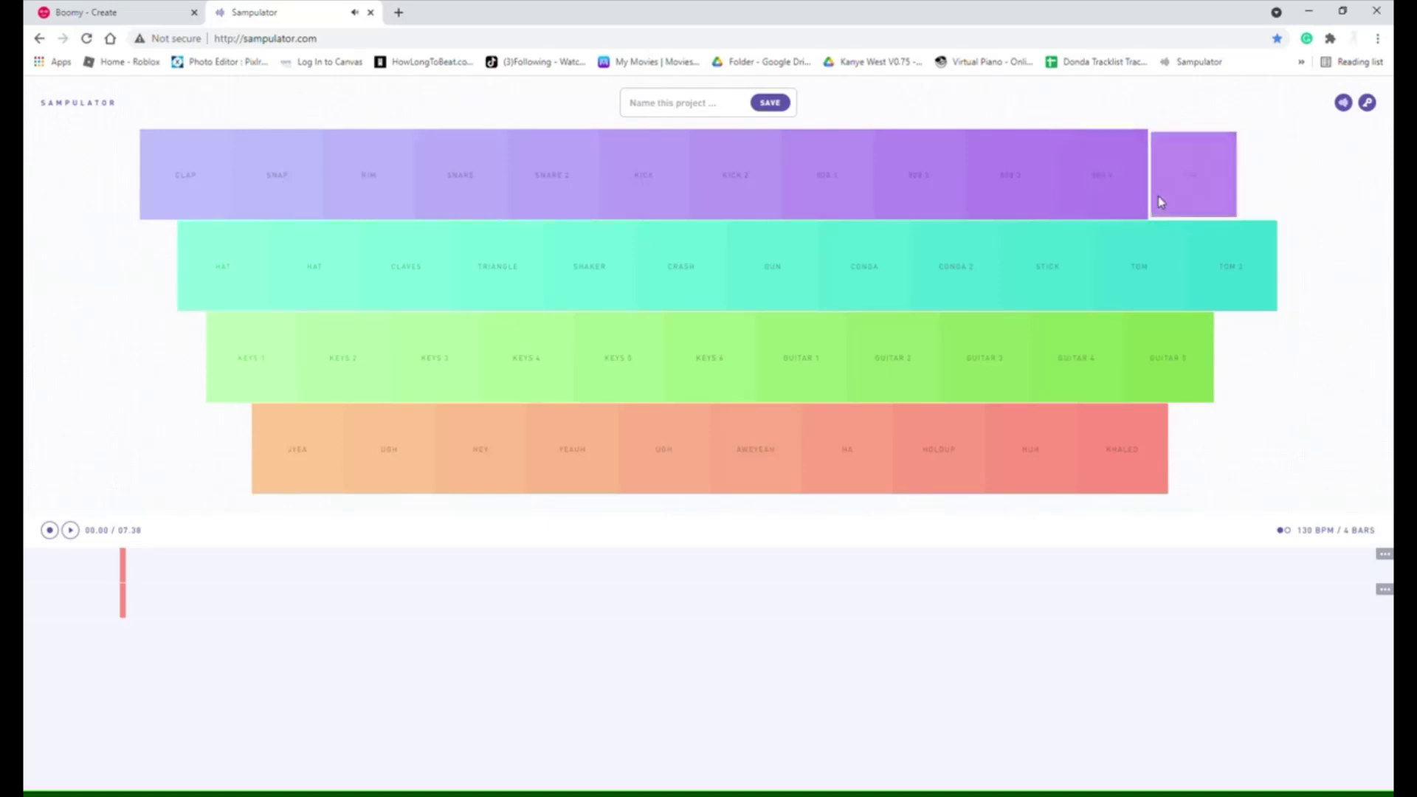
pyautogui.press('-')
# Play eight drum hits alternating mostly between Tom 2 and Tom
pyautogui.press(']')
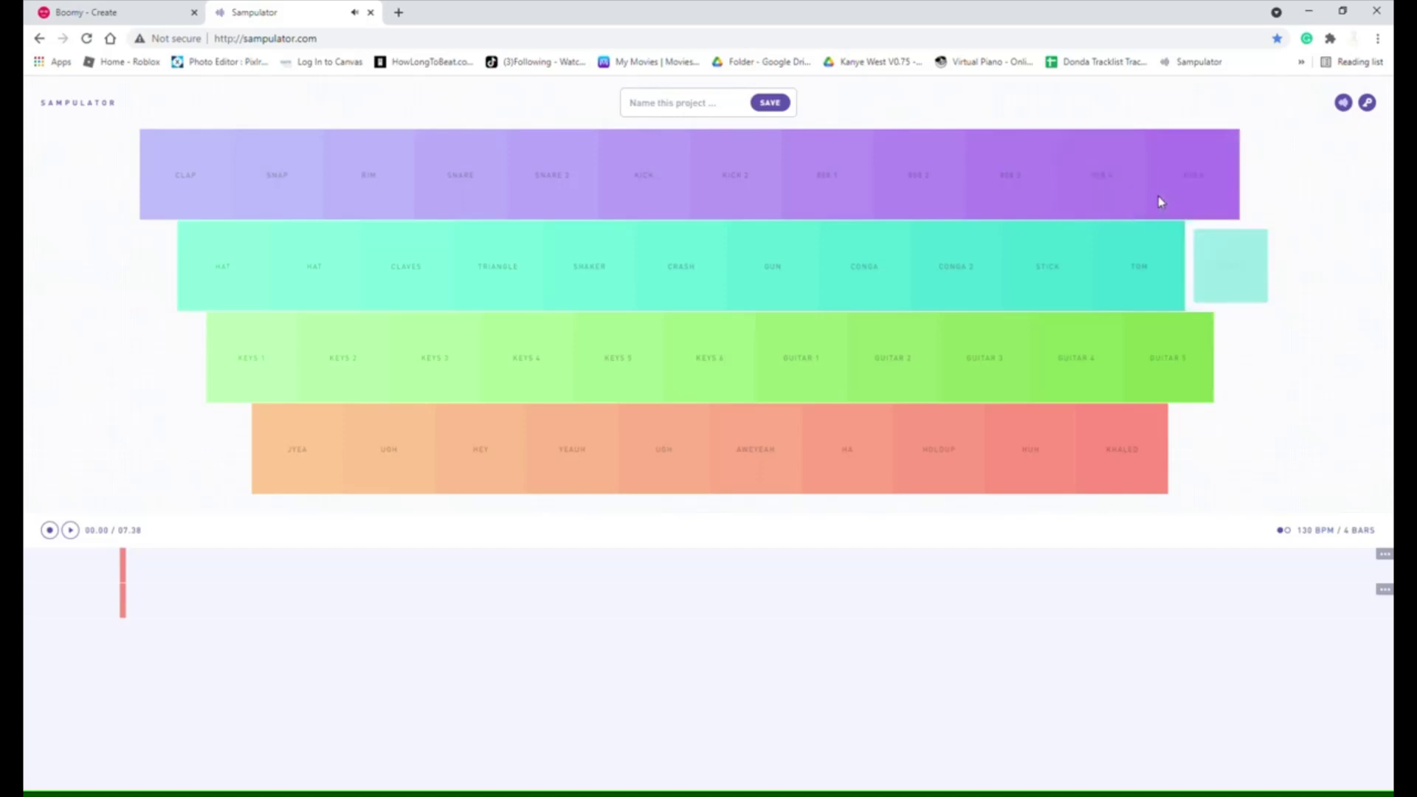
pyautogui.press('[')
pyautogui.press(']')
pyautogui.press('[')
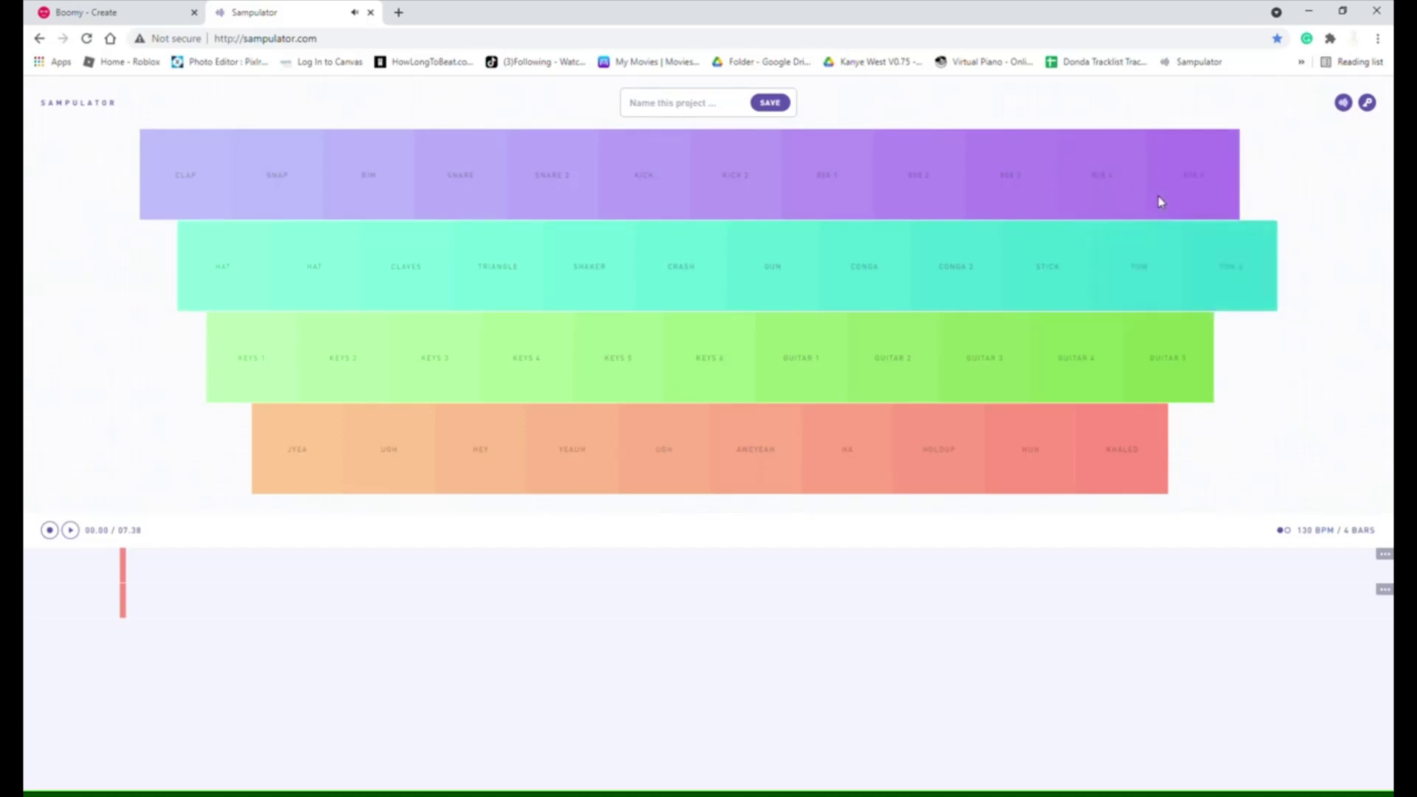
pyautogui.press(']')
pyautogui.press(']')
pyautogui.press('[')
pyautogui.press(']')
# Play one Guitar 5 note and two Guitar 4 notes among five Tom and Tom 2 hits
pyautogui.press("'")
pyautogui.press('[')
pyautogui.press(']')
pyautogui.press('[')
pyautogui.press(';')
pyautogui.press(']')
pyautogui.press(';')
pyautogui.press('[')
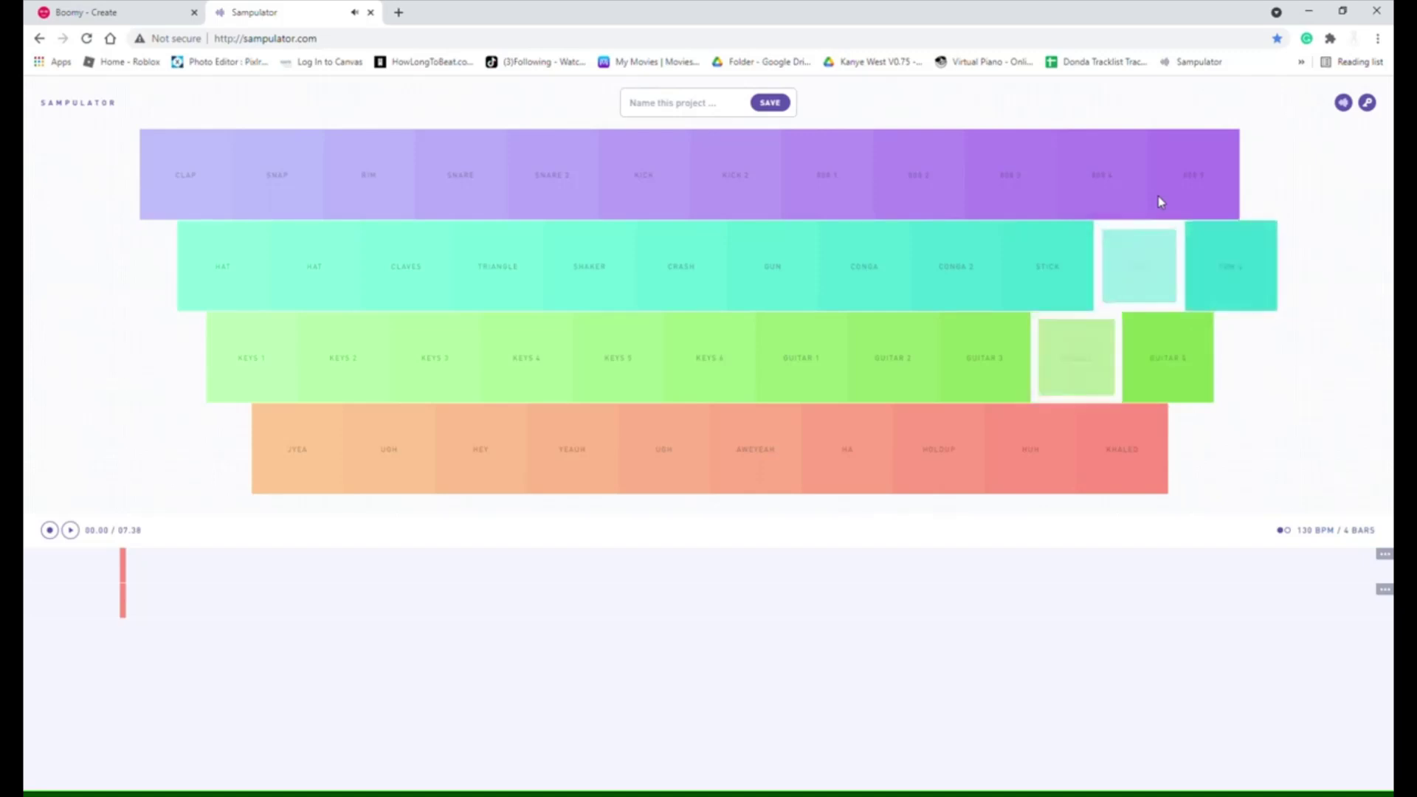
# Play seven more Tom and Tom 2 hits with two Guitar 4 notes mixed in
pyautogui.press(']')
pyautogui.press(';')
pyautogui.press(']')
pyautogui.press(']')
pyautogui.press('[')
pyautogui.press(';')
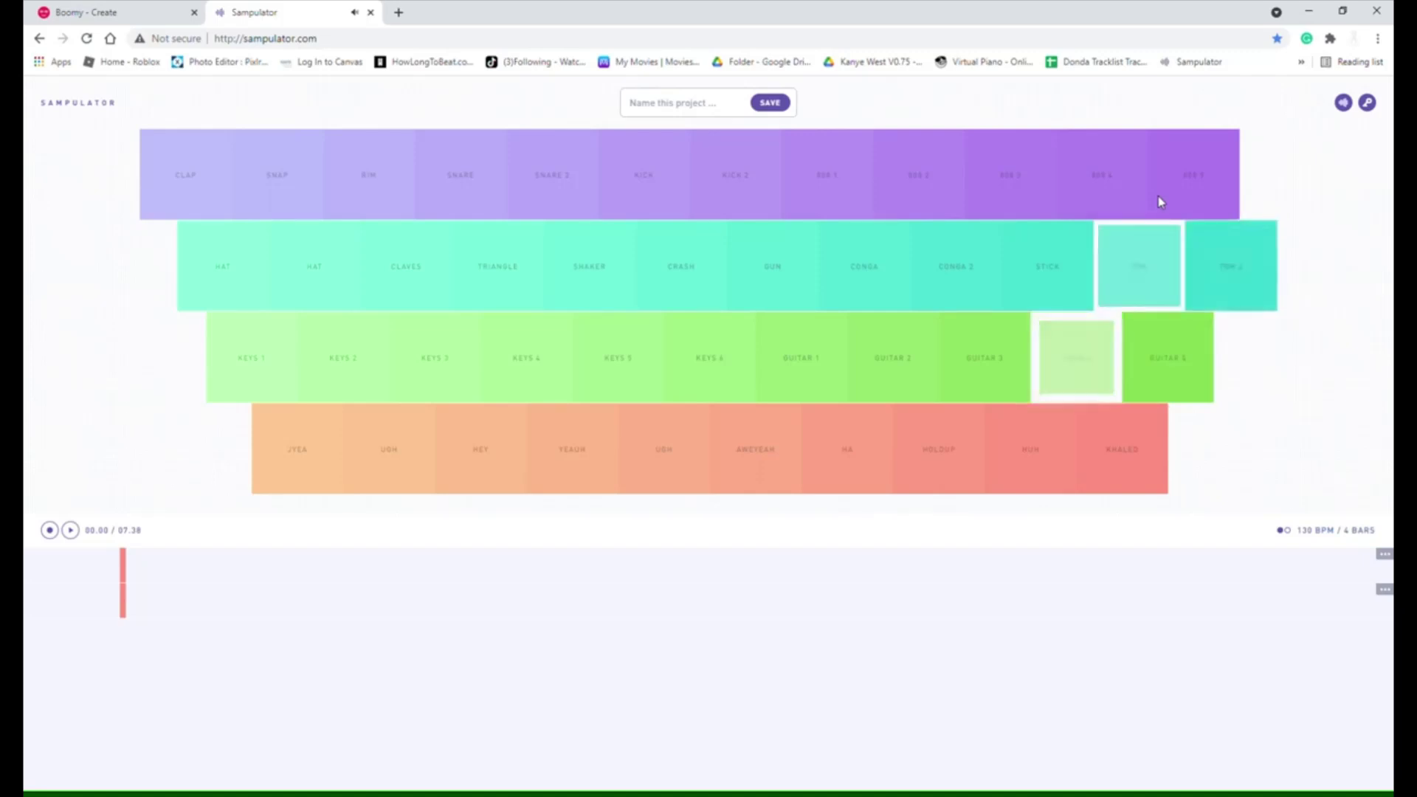
pyautogui.press('[')
pyautogui.press(']')
pyautogui.press('[')
# Play a riff alternating Guitar 3 and Guitar 4 notes, with one Huh sample after the first Guitar 3 note
pyautogui.press('l')
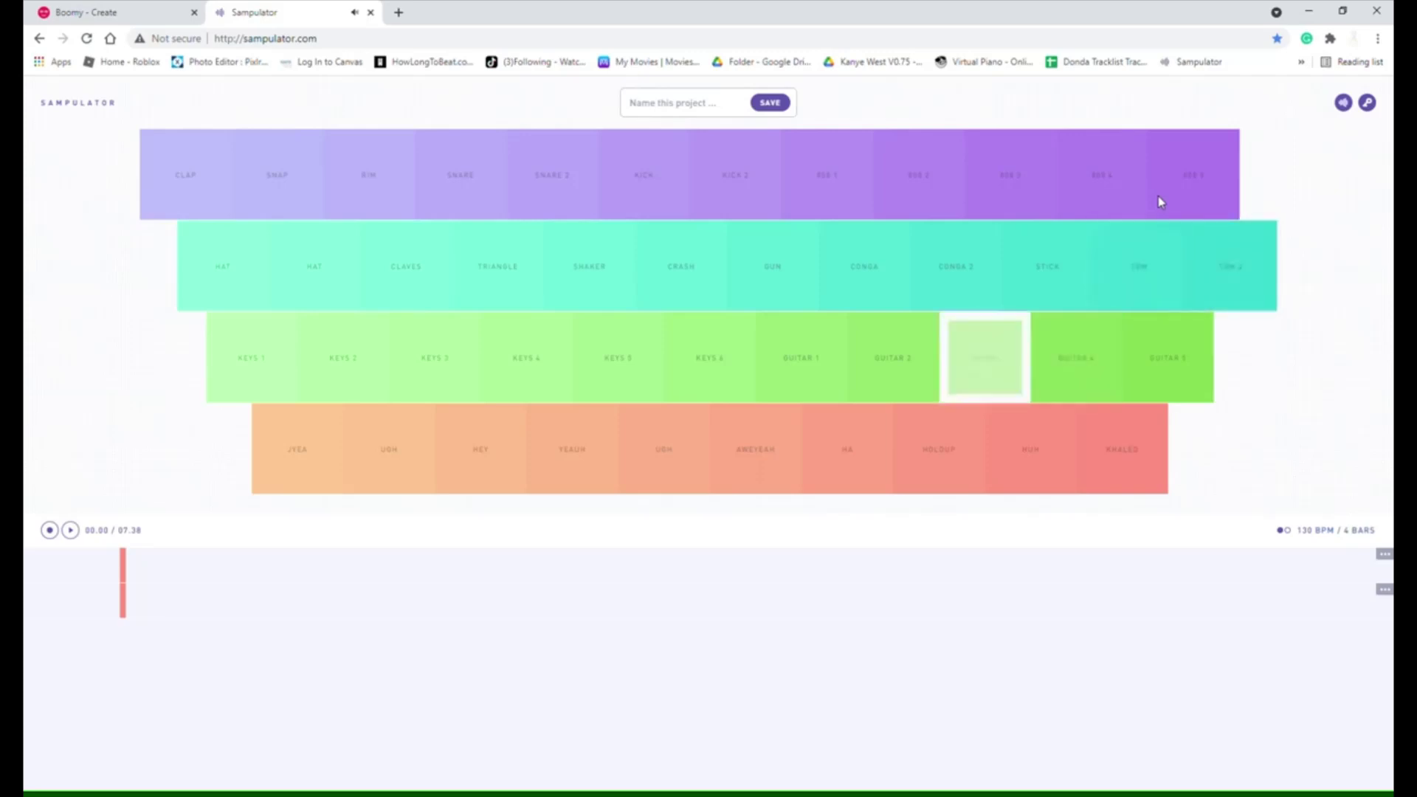
pyautogui.press('.')
pyautogui.press('l')
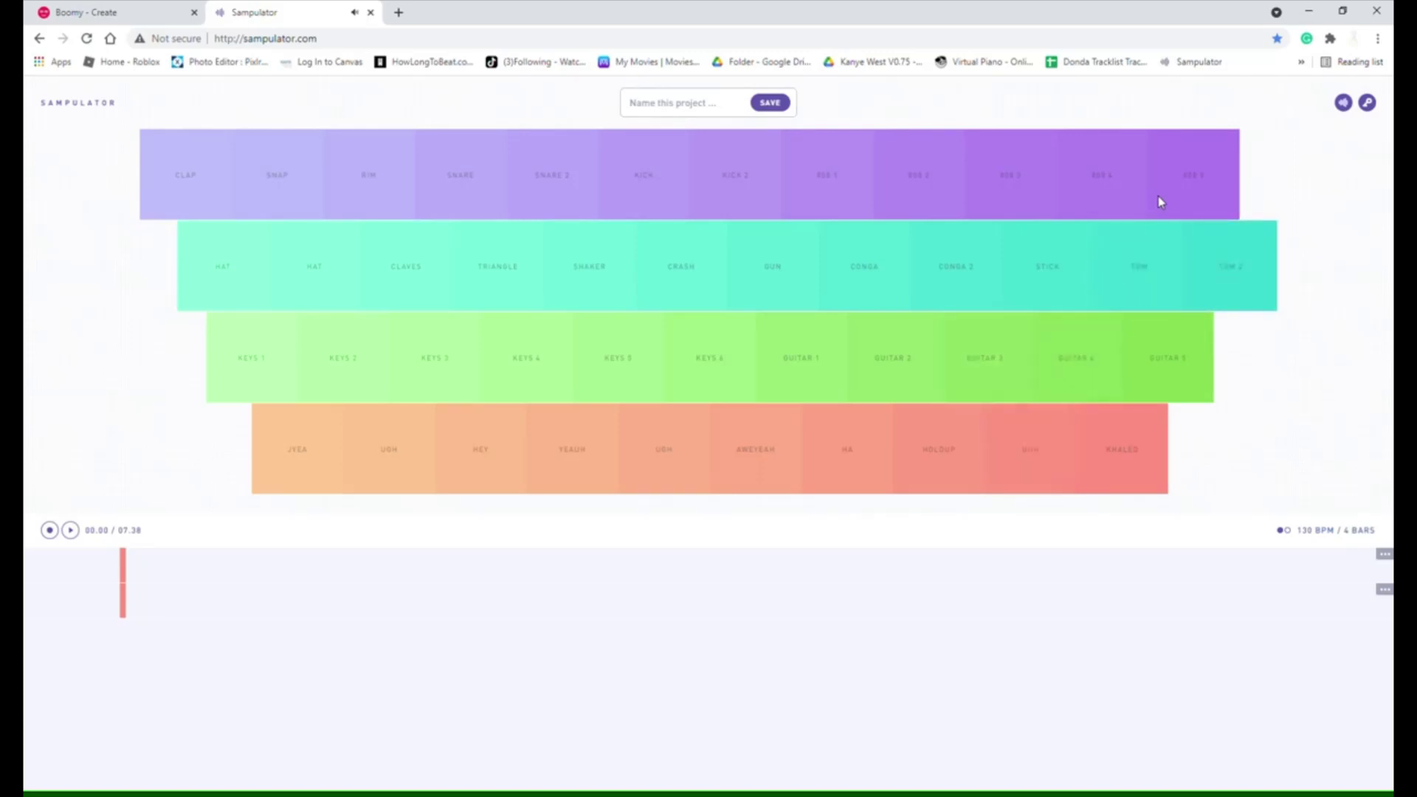
pyautogui.press(';')
pyautogui.press('l')
pyautogui.press('l')
pyautogui.press(';')
pyautogui.press('l')
pyautogui.press(';')
pyautogui.press('l')
pyautogui.press(';')
pyautogui.press('l')
pyautogui.press(';')
pyautogui.press('l')
pyautogui.press(';')
pyautogui.press('l')
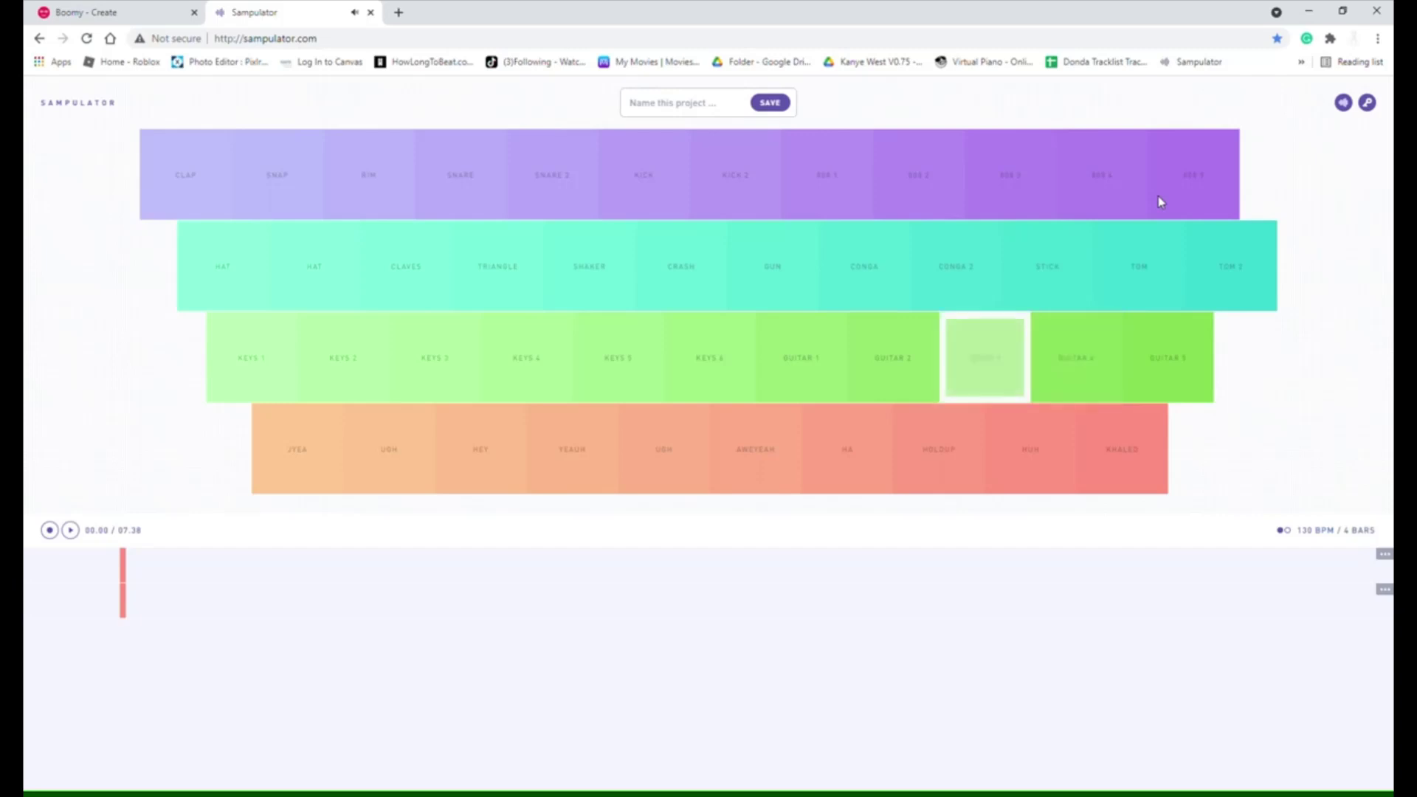
pyautogui.press('l')
pyautogui.press(';')
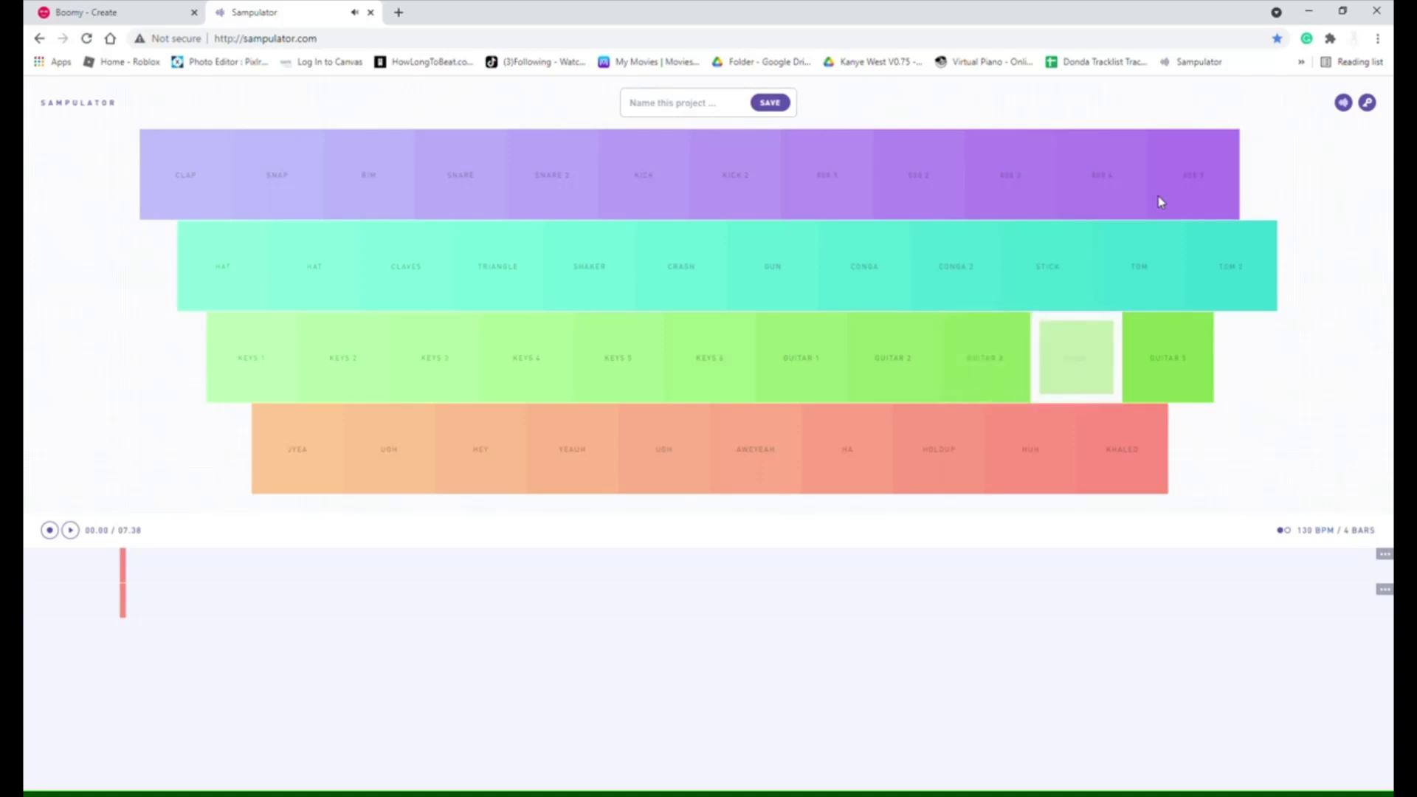
# Play Guitar 2, Guitar 3, Guitar 1 twice, Keys 6, Keys 5 and Keys 6, ending with a Gun sample
pyautogui.press('k')
pyautogui.press('l')
pyautogui.press('j')
pyautogui.press('j')
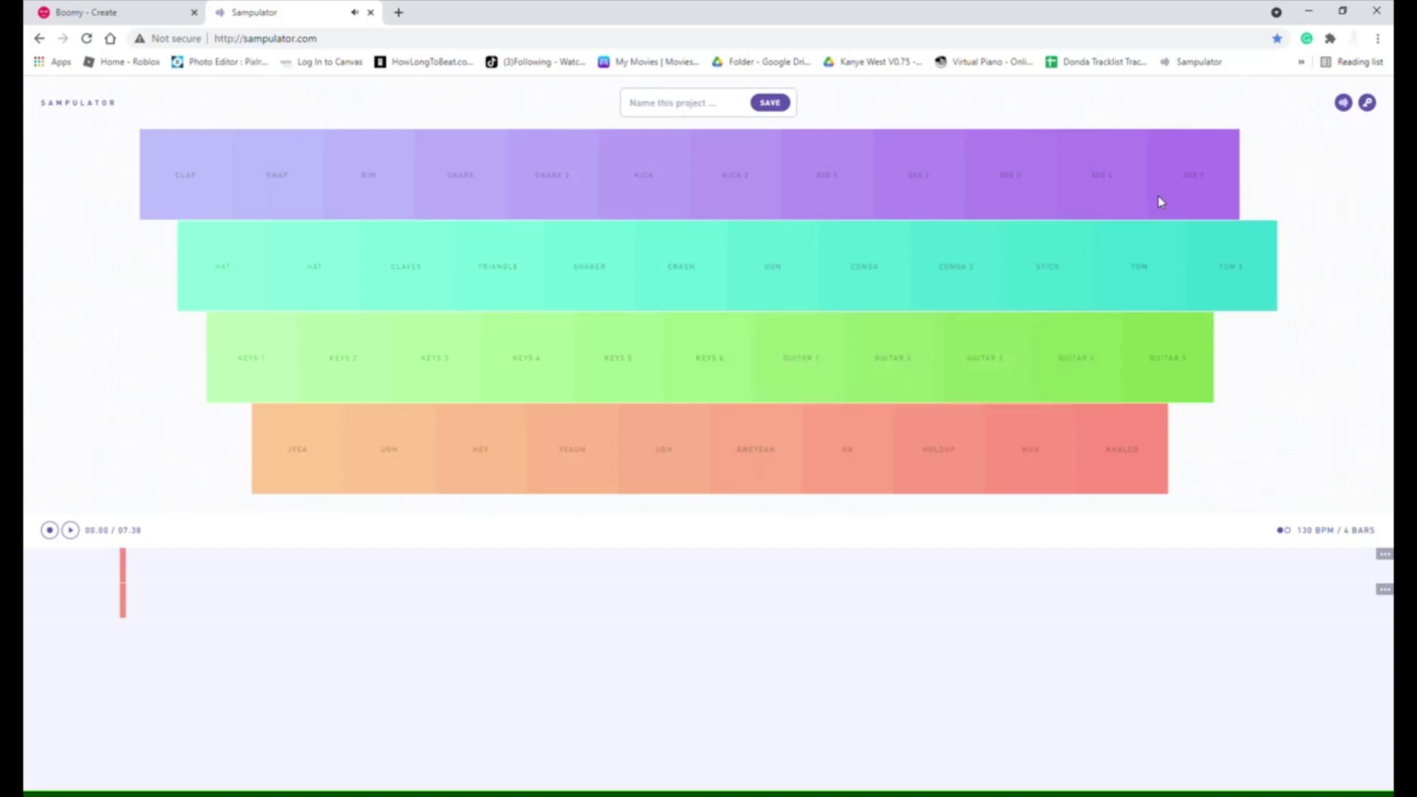
pyautogui.press('h')
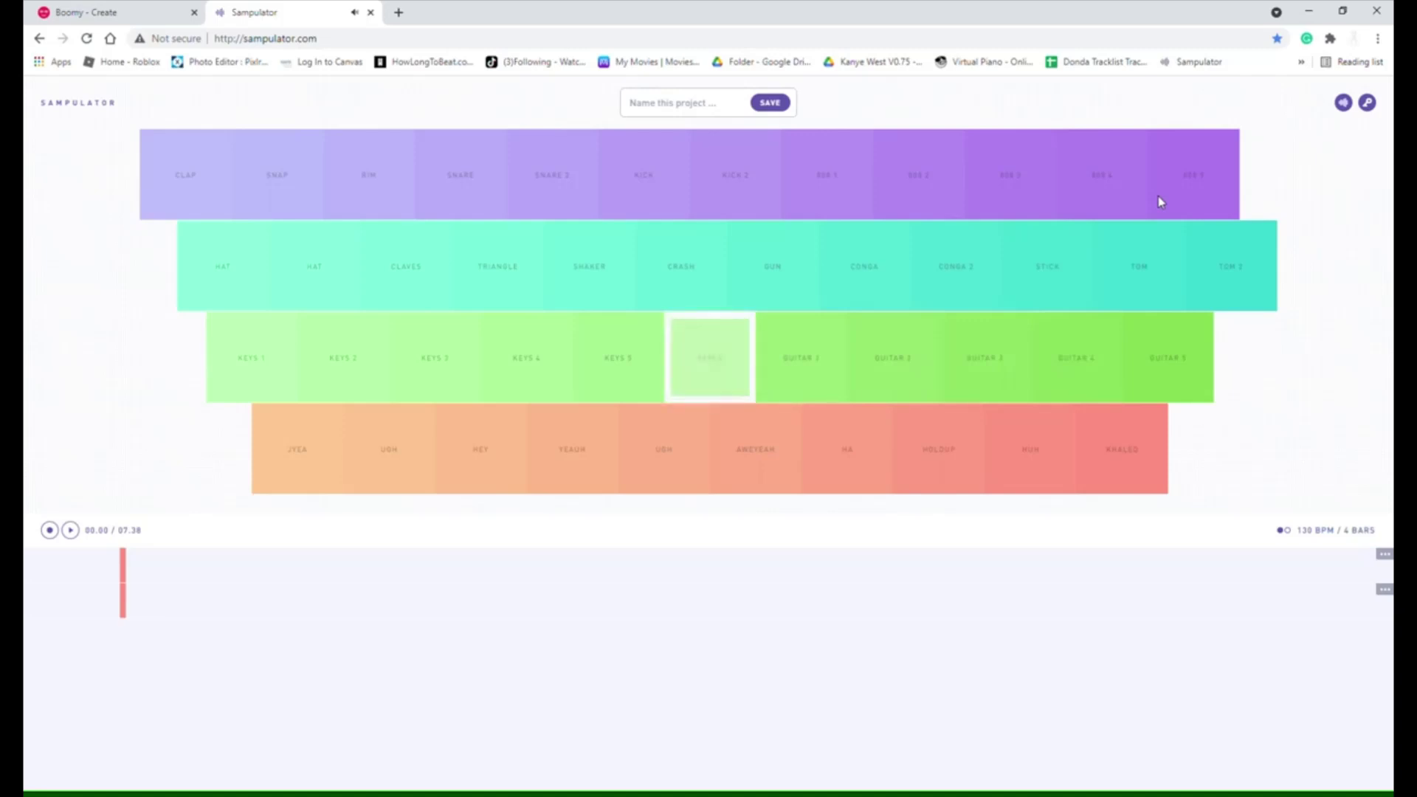
pyautogui.press('g')
pyautogui.press('h')
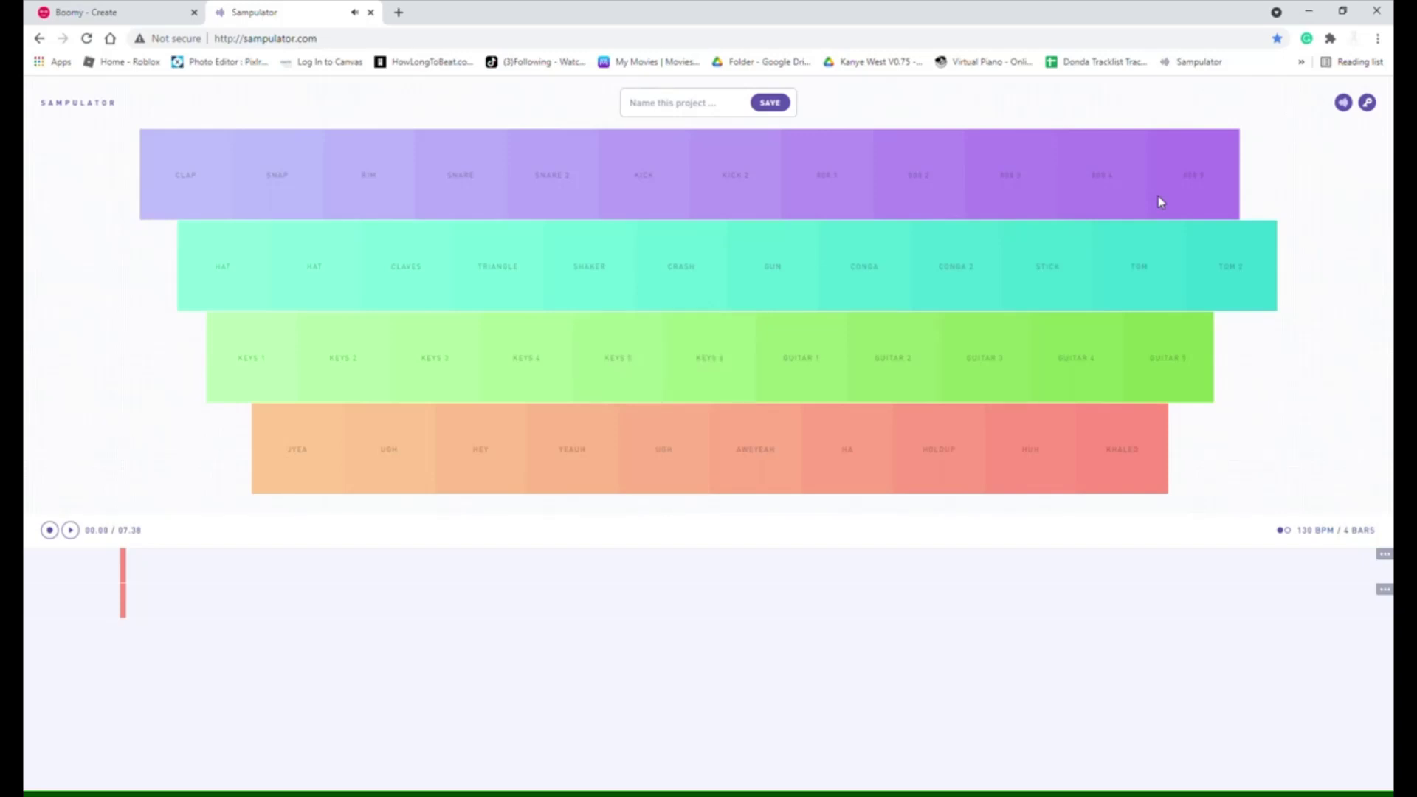
pyautogui.click(777, 250)
# Alternate 808 5 and 808 4 bass hits, three of each, and finish with two 808 5 hits
pyautogui.click(1179, 196)
pyautogui.click(1085, 196)
pyautogui.click(1177, 198)
pyautogui.click(1111, 169)
pyautogui.press('=')
pyautogui.click(1106, 174)
pyautogui.click(1158, 199)
pyautogui.click(1160, 201)
# Play seven Tom and Tom 2 hits, starting with Tom 2 and ending with Tom
pyautogui.press(']')
pyautogui.press('[')
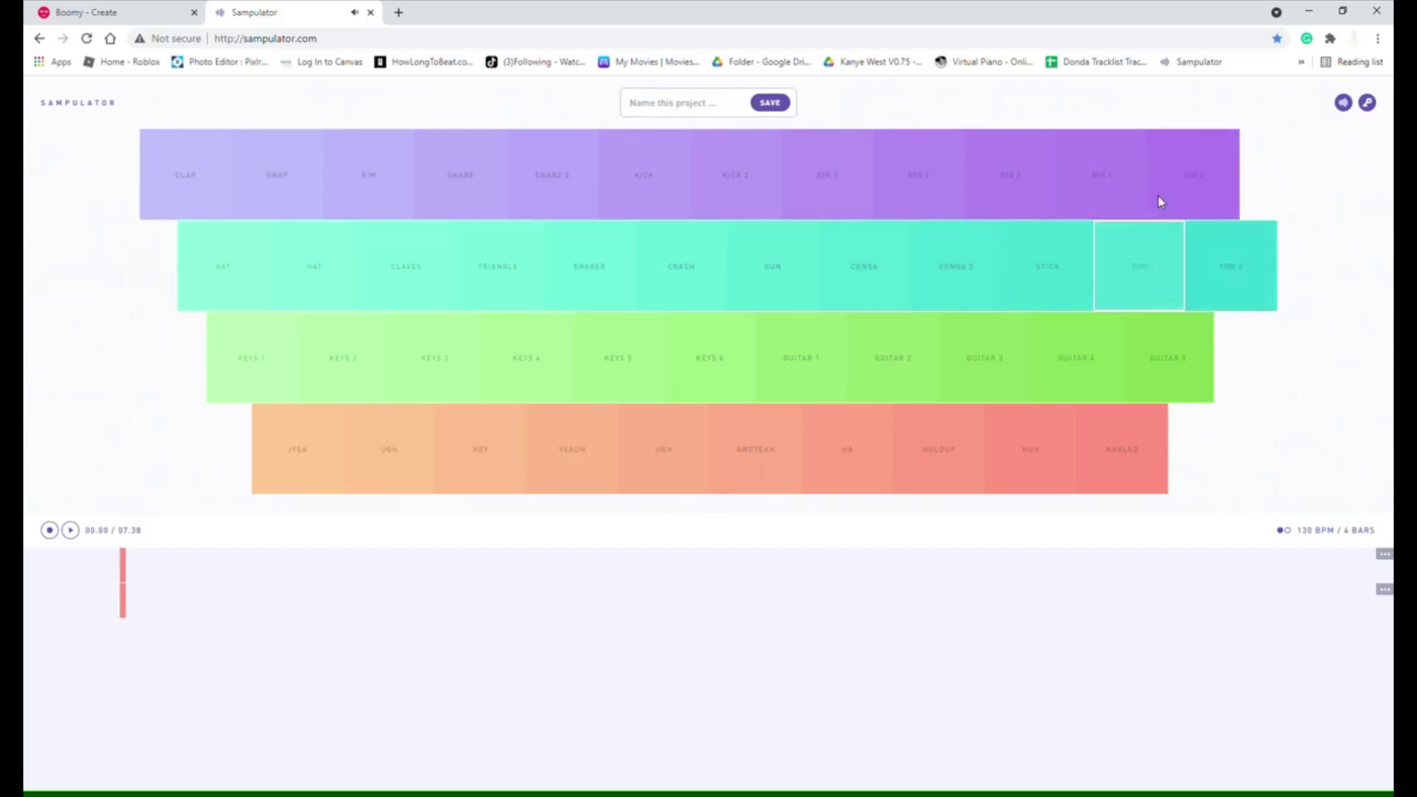
pyautogui.press('[')
pyautogui.press(']')
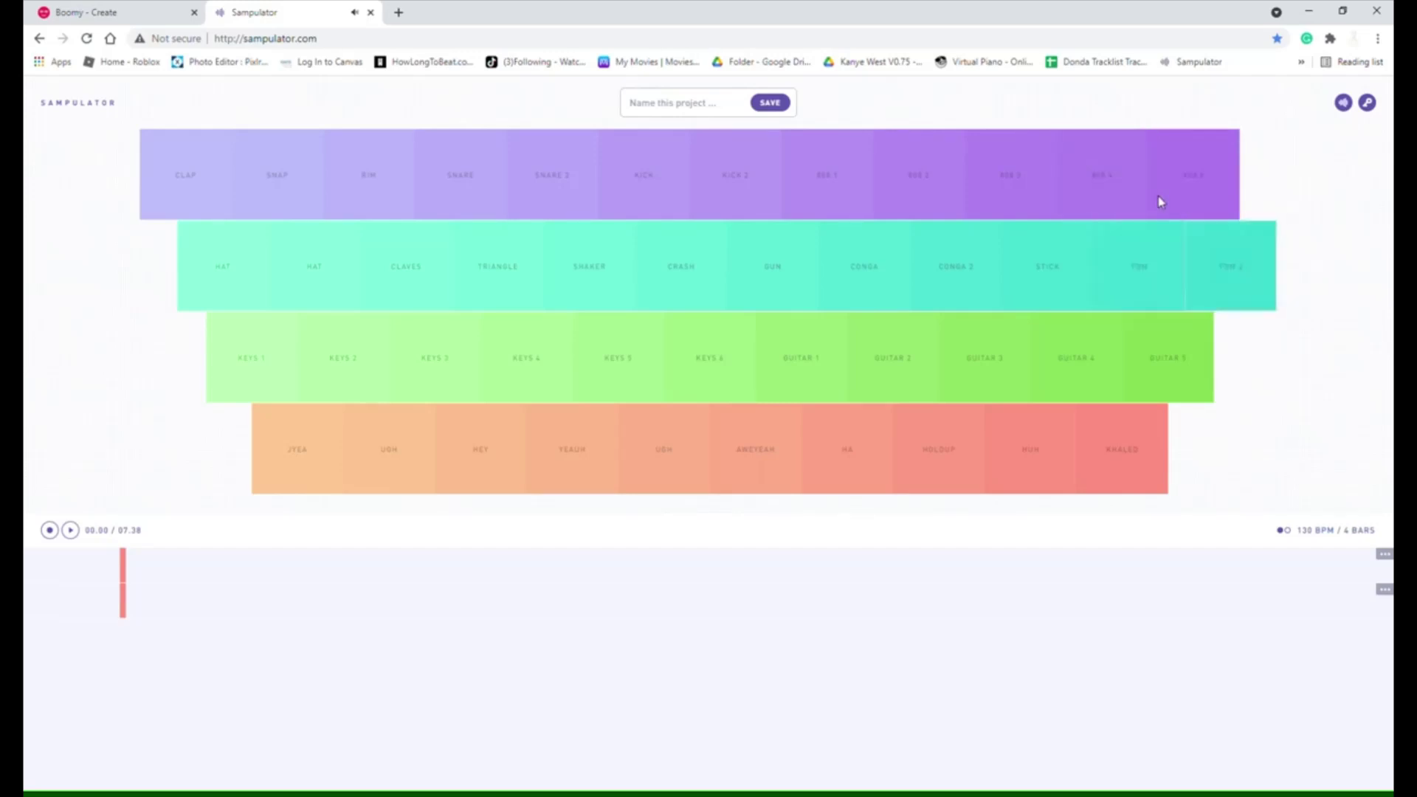
pyautogui.press('[')
pyautogui.press(']')
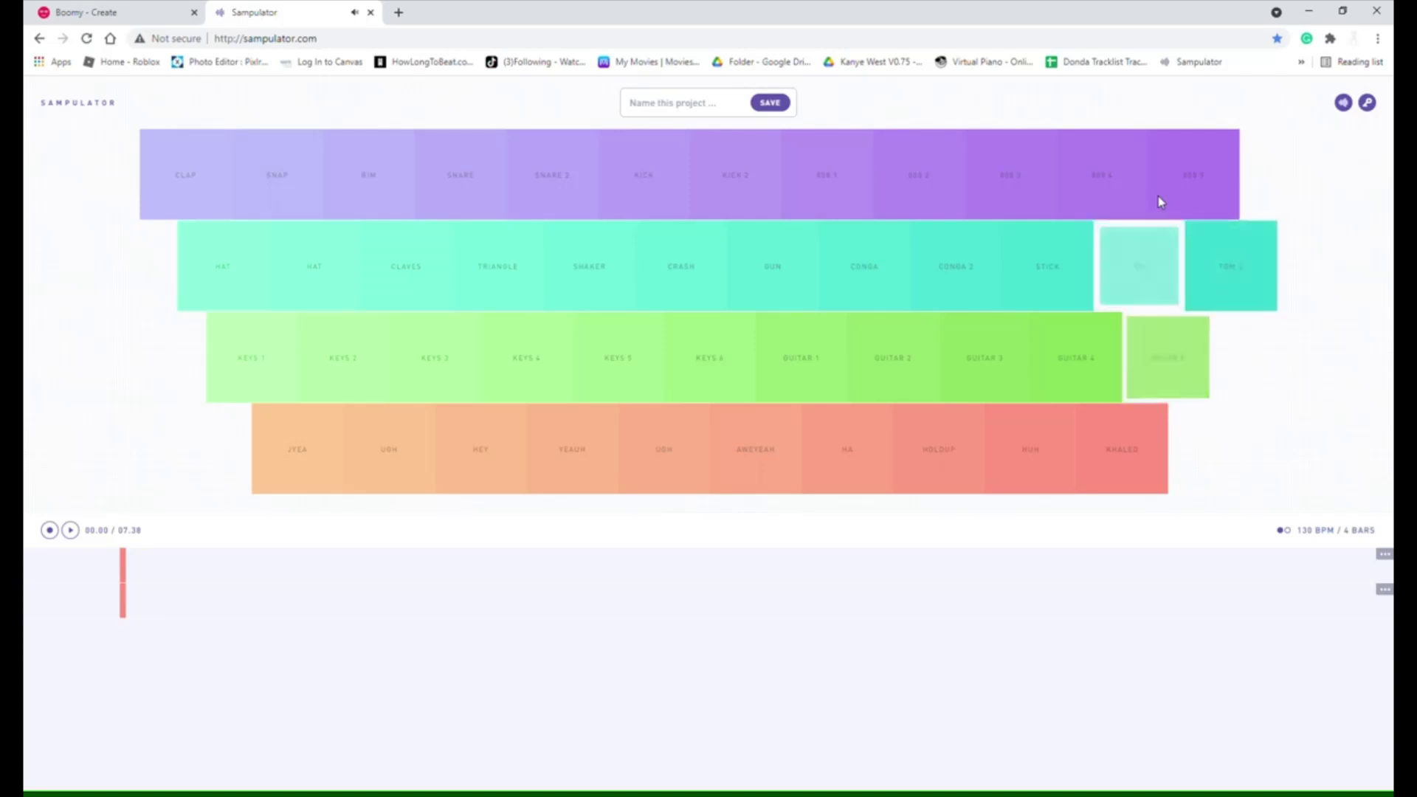
pyautogui.press('[')
# Play nine Tom and Tom 2 hits with two Guitar 5 notes mixed in
pyautogui.press("'")
pyautogui.press('[')
pyautogui.press(']')
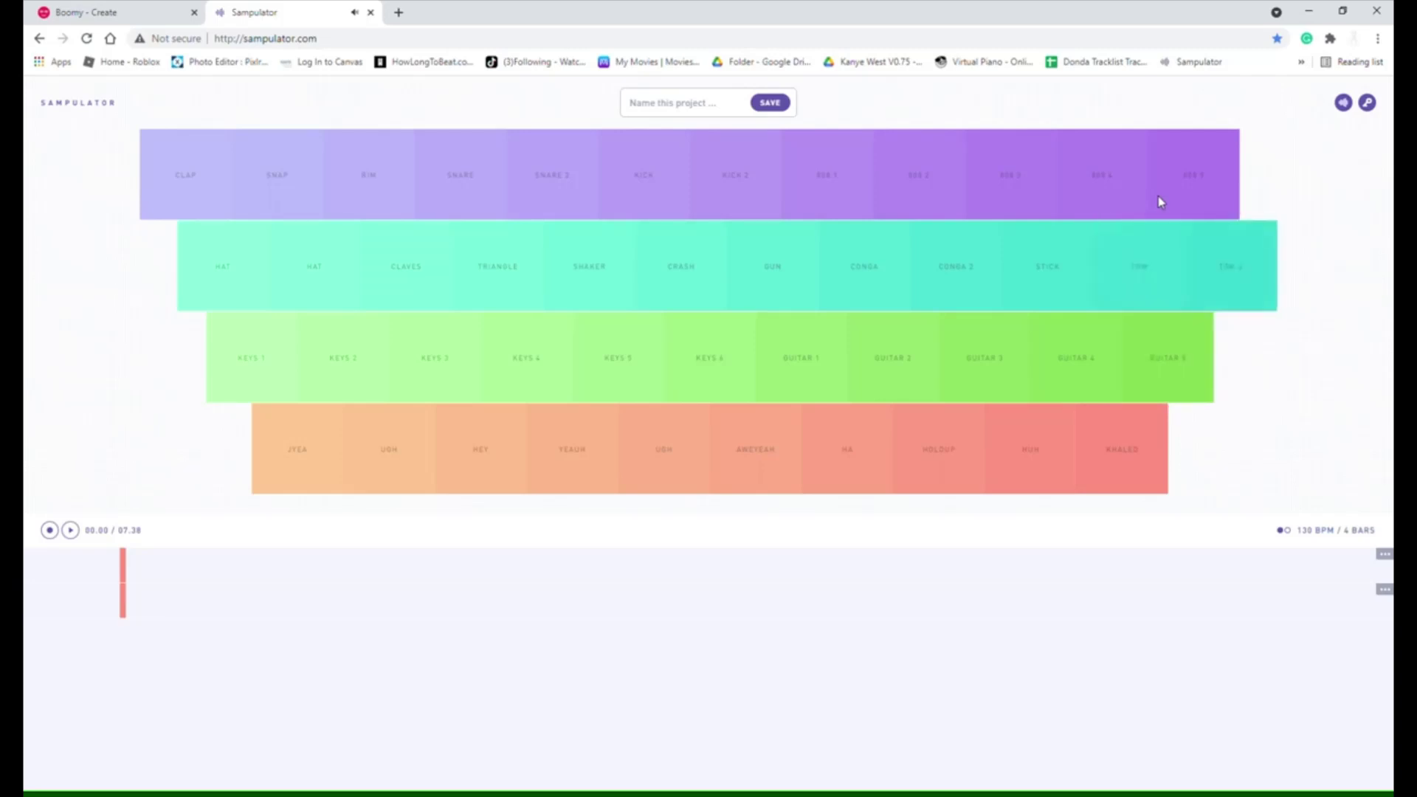
pyautogui.press('[')
pyautogui.press("'")
pyautogui.press(']')
pyautogui.press('[')
pyautogui.press(']')
pyautogui.press('[')
pyautogui.press(']')
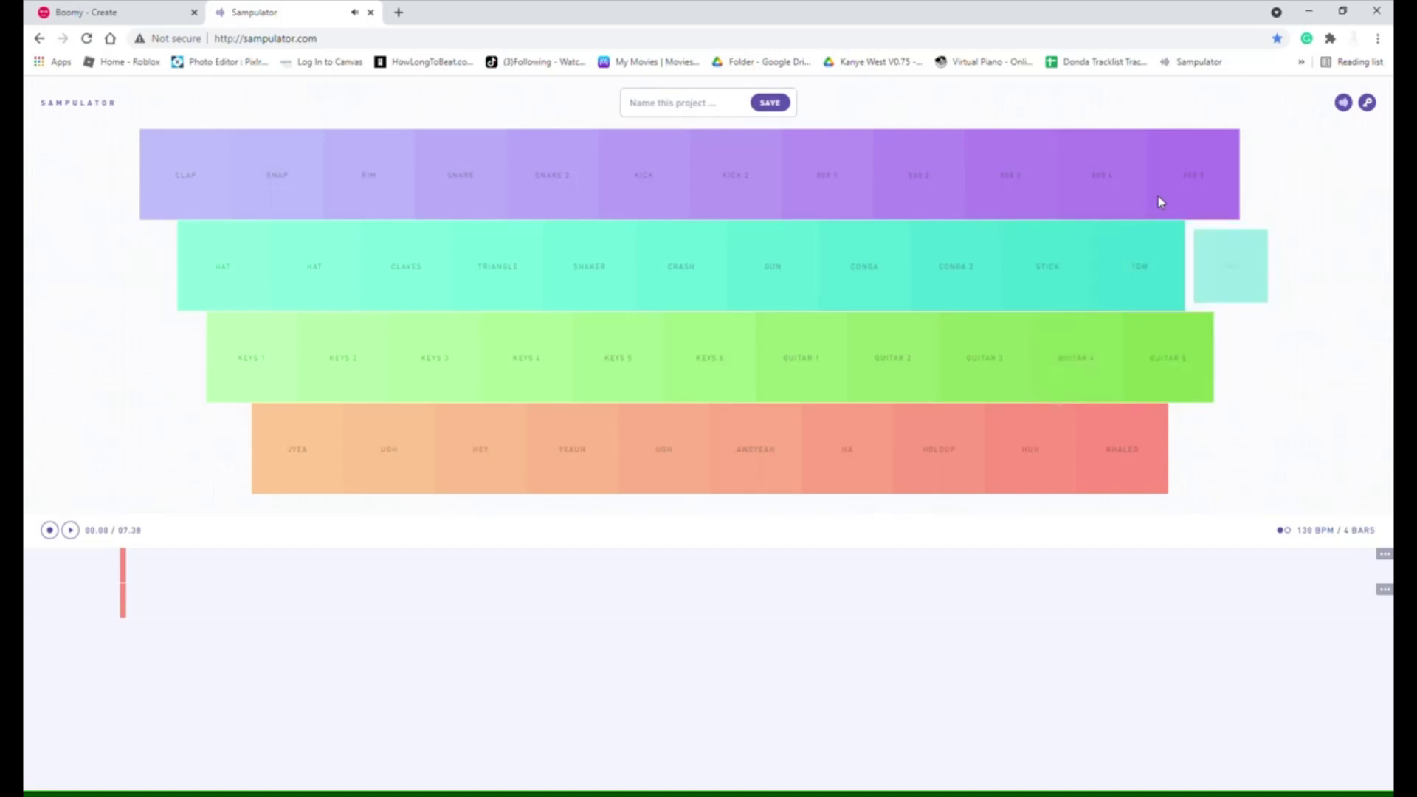
pyautogui.press('[')
# Play six Guitar 4 notes interleaved with seven Tom and Tom 2 hits
pyautogui.press(';')
pyautogui.press('[')
pyautogui.press(']')
pyautogui.press(';')
pyautogui.press(']')
pyautogui.press(';')
pyautogui.press('[')
pyautogui.press(';')
pyautogui.press(']')
pyautogui.press(';')
pyautogui.press(']')
pyautogui.press('[')
pyautogui.press(';')
# Play one Huh sample followed by a riff mixing Guitar 3 and Guitar 4 notes
pyautogui.press('.')
pyautogui.press('l')
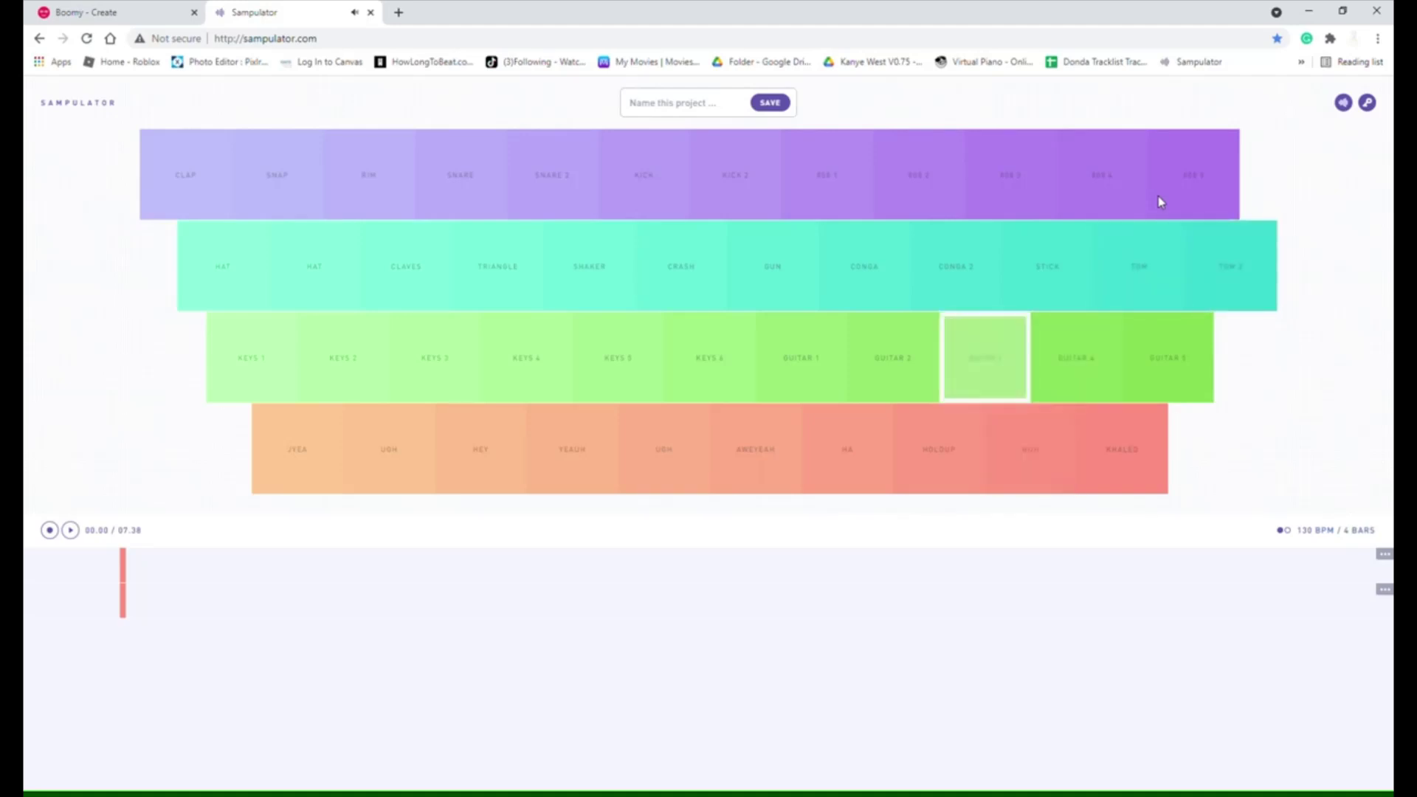
pyautogui.press(';')
pyautogui.press(';')
pyautogui.press('l')
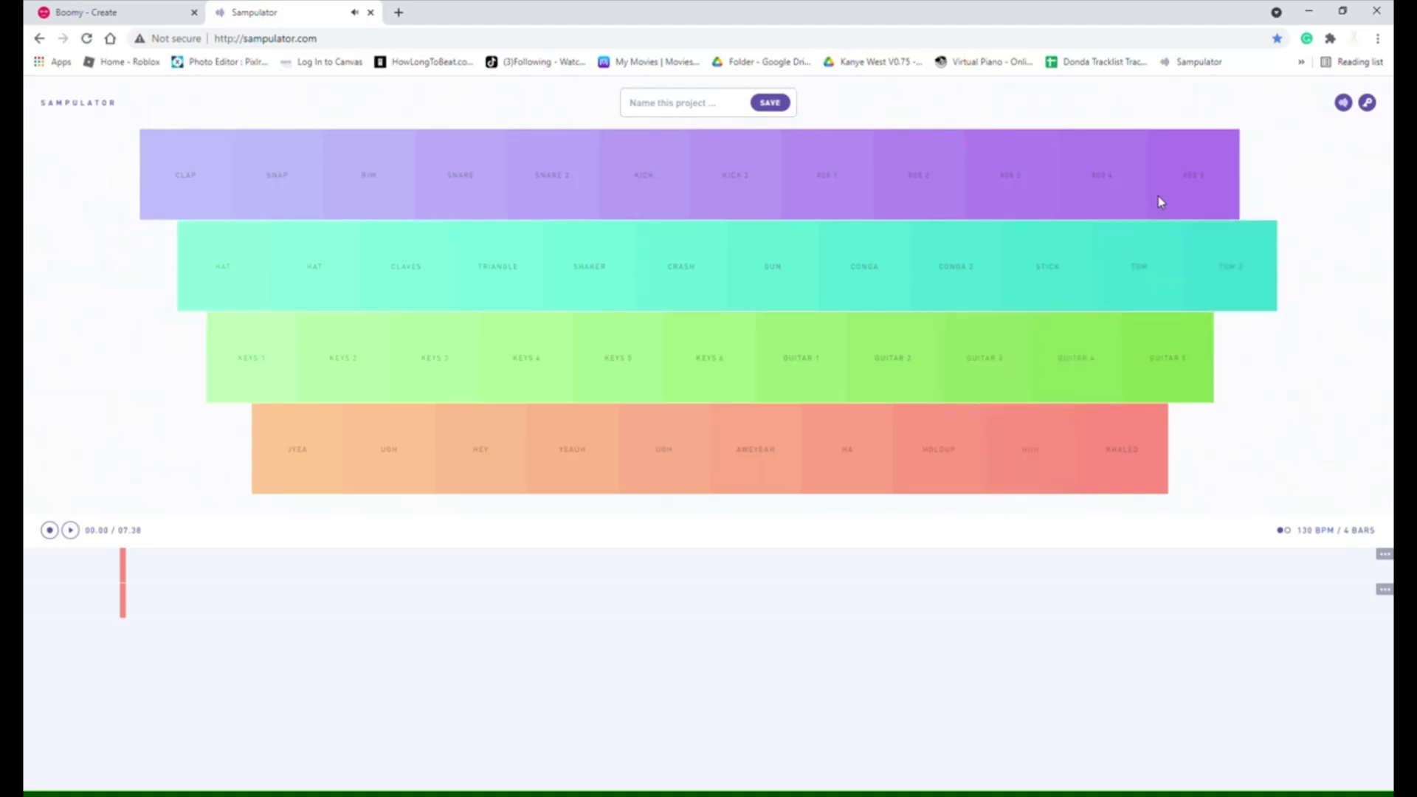
pyautogui.press(';')
pyautogui.press(';')
pyautogui.press(';')
pyautogui.press('l')
pyautogui.press(';')
pyautogui.press('l')
pyautogui.press(';')
pyautogui.press(';')
pyautogui.press('l')
pyautogui.press(';')
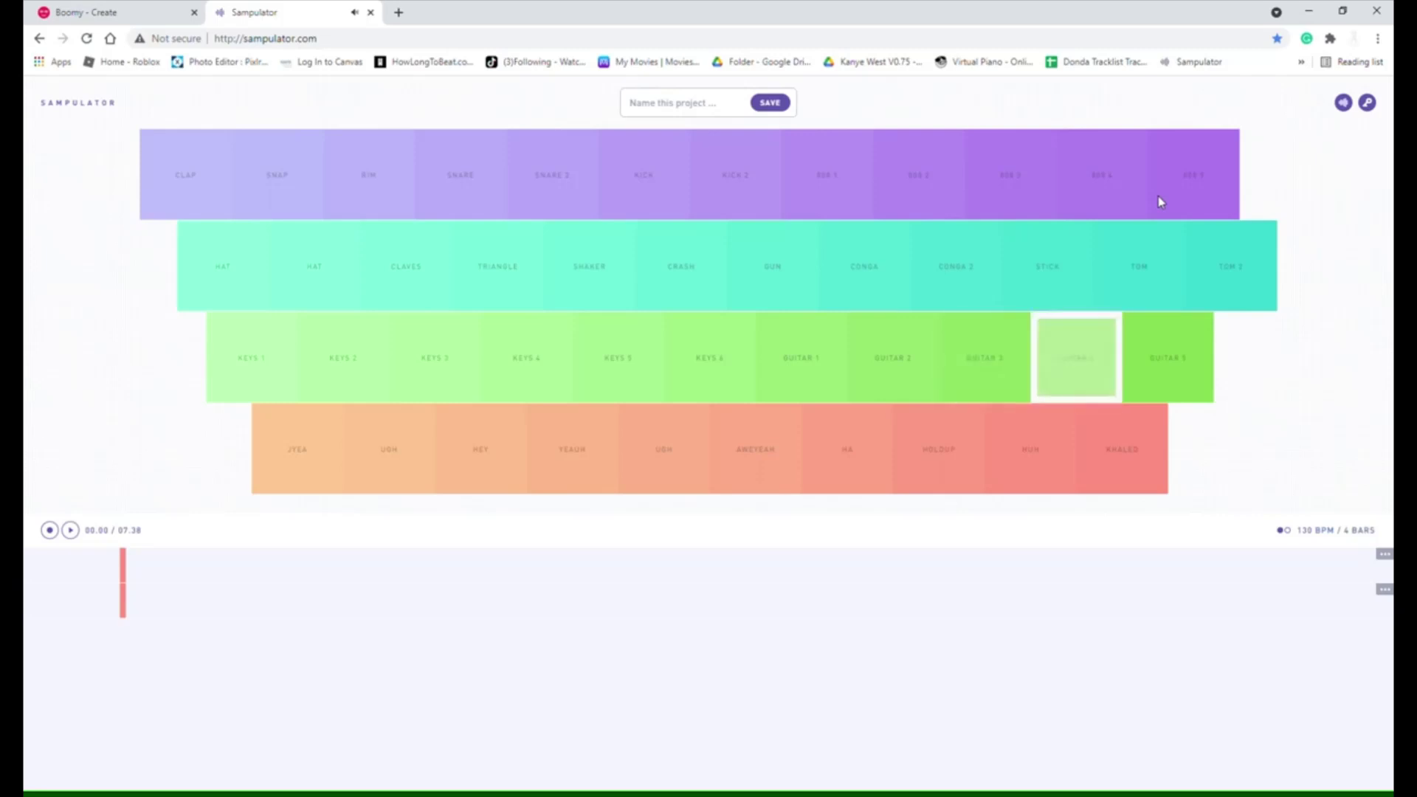
pyautogui.press('l')
pyautogui.press(';')
# Play Guitar 2, Guitar 3, Guitar 1, Keys 6 twice and Keys 5, ending with a Gun sample
pyautogui.press('k')
pyautogui.press('l')
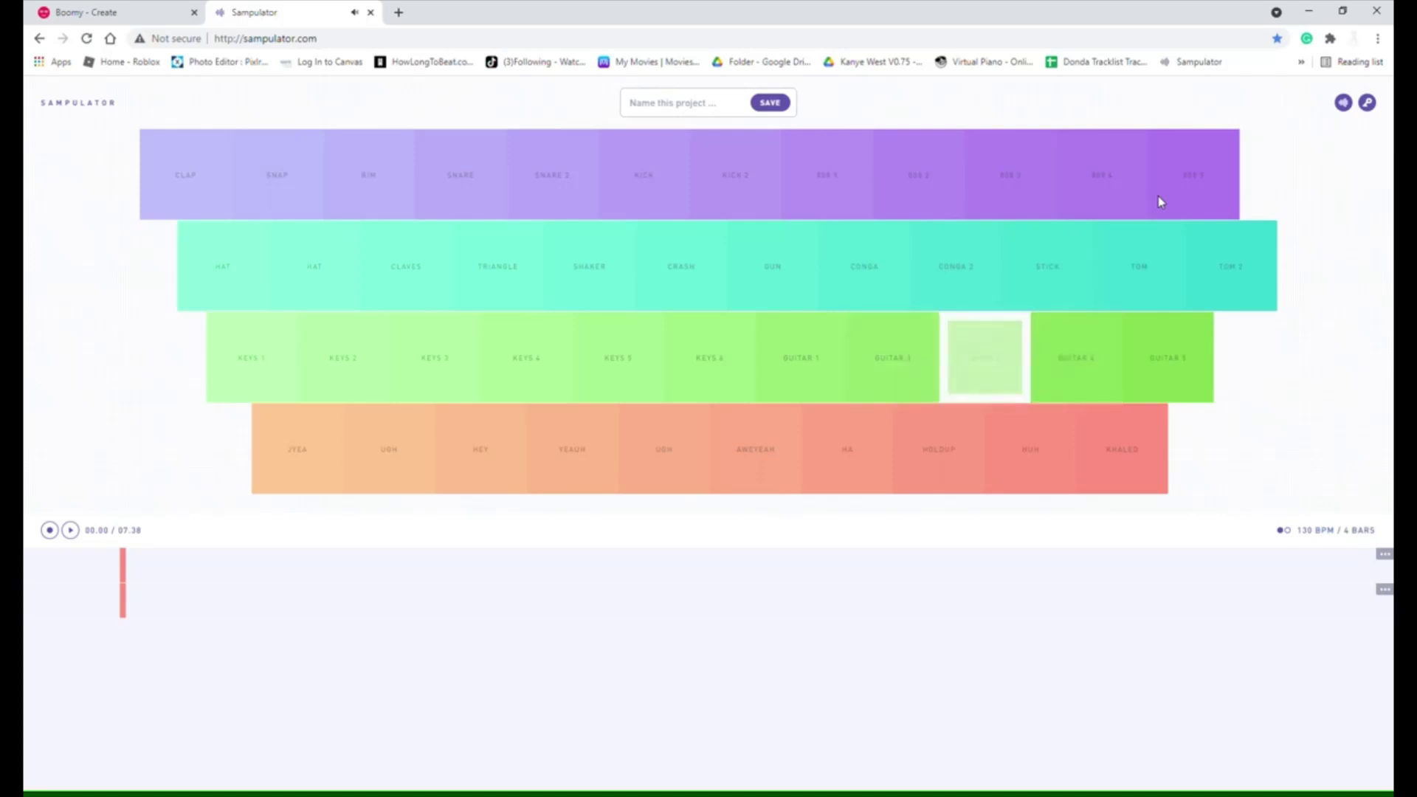
pyautogui.press('j')
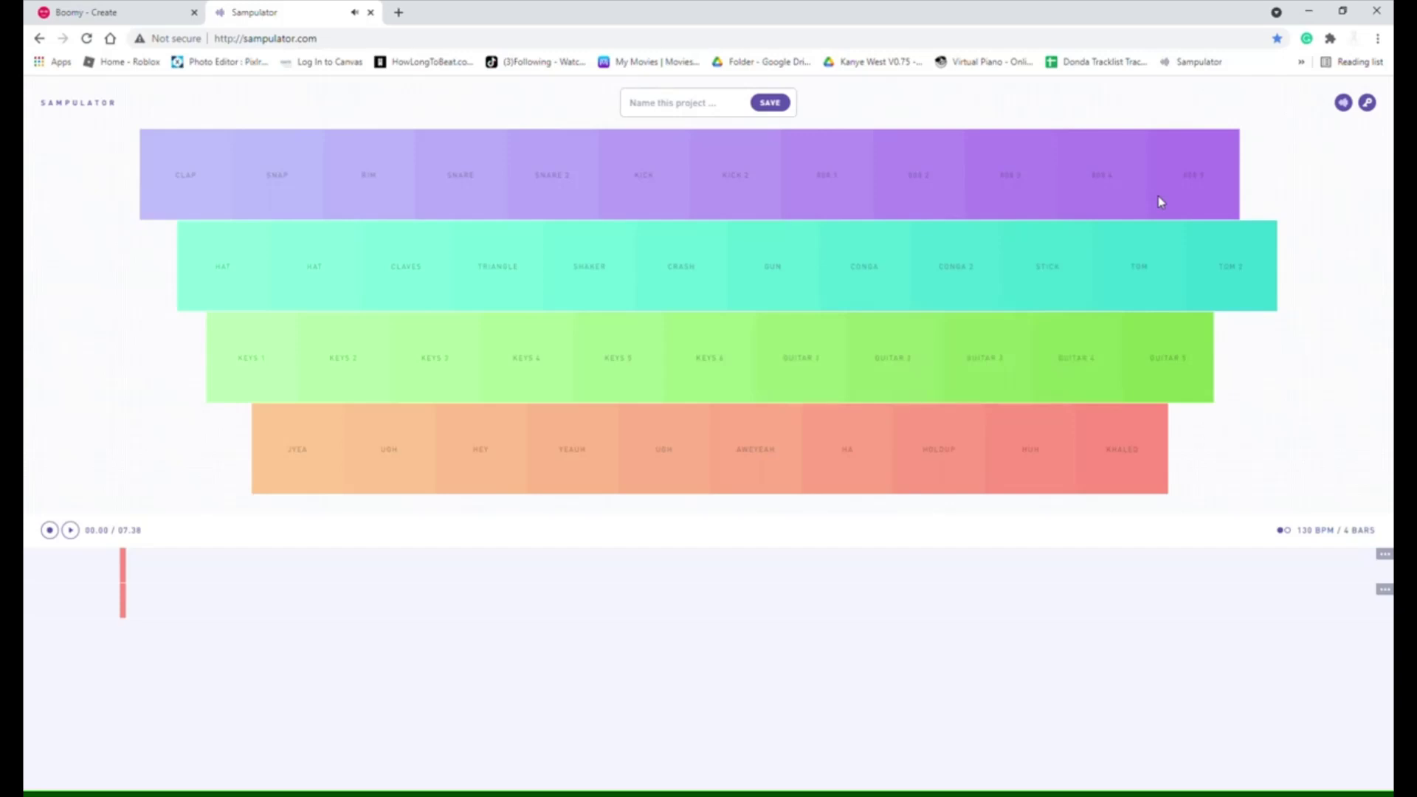
pyautogui.press('h')
pyautogui.press('h')
pyautogui.press('g')
pyautogui.click(776, 249)
# Play the Keys 5, Keys 6, Keys 4, Keys 3, Keys 2 and Keys 1 notes once each, in that order
pyautogui.click(626, 331)
pyautogui.click(725, 367)
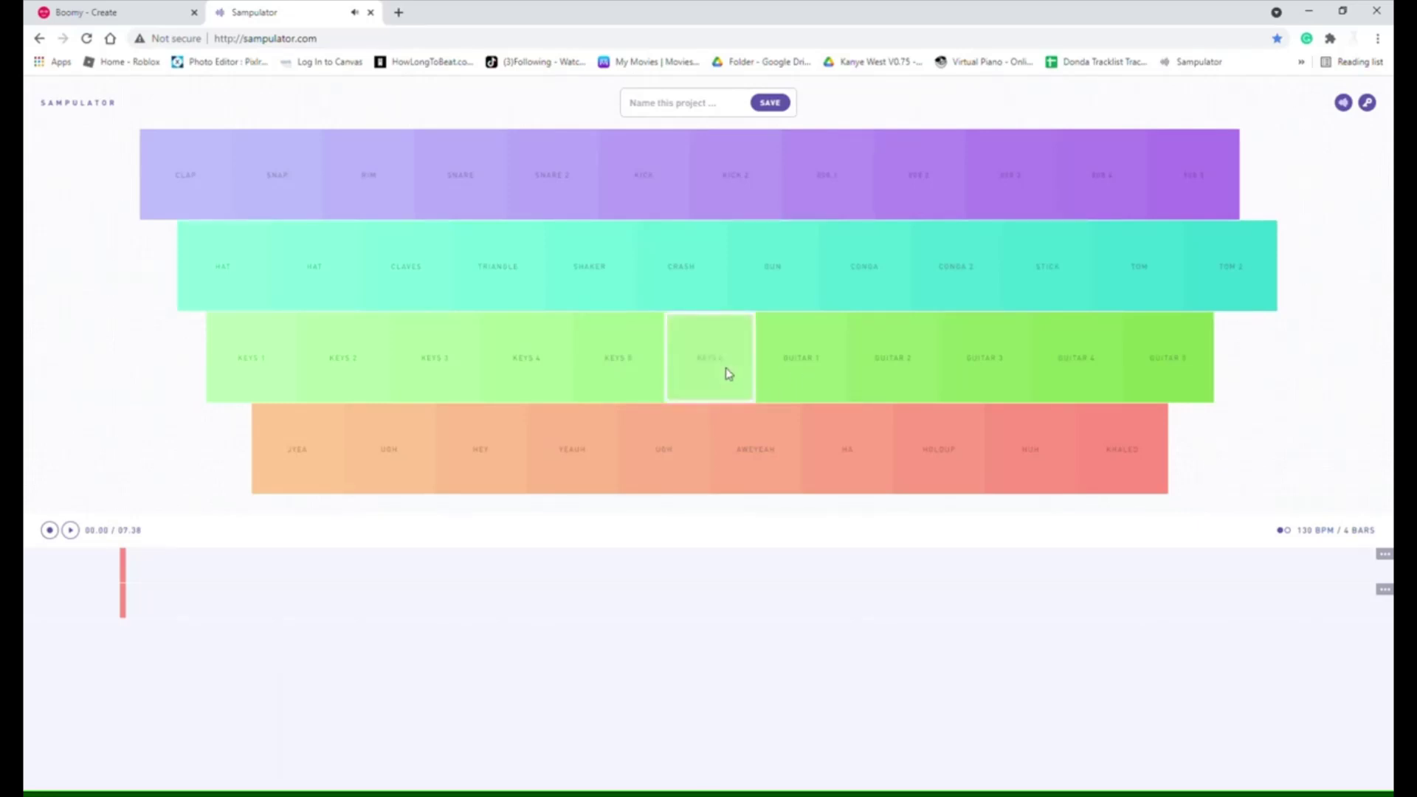
pyautogui.click(516, 361)
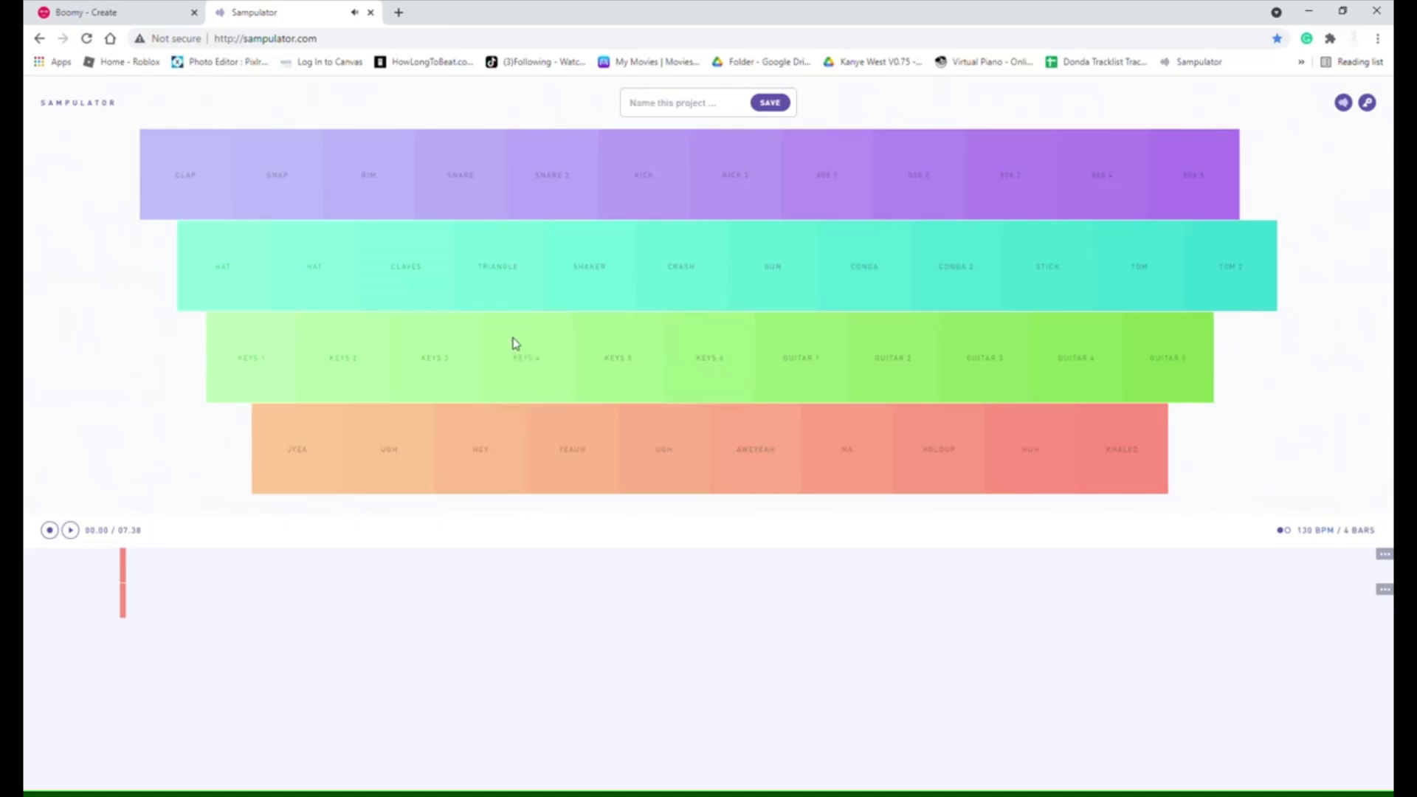
pyautogui.click(431, 360)
pyautogui.click(345, 355)
pyautogui.click(239, 345)
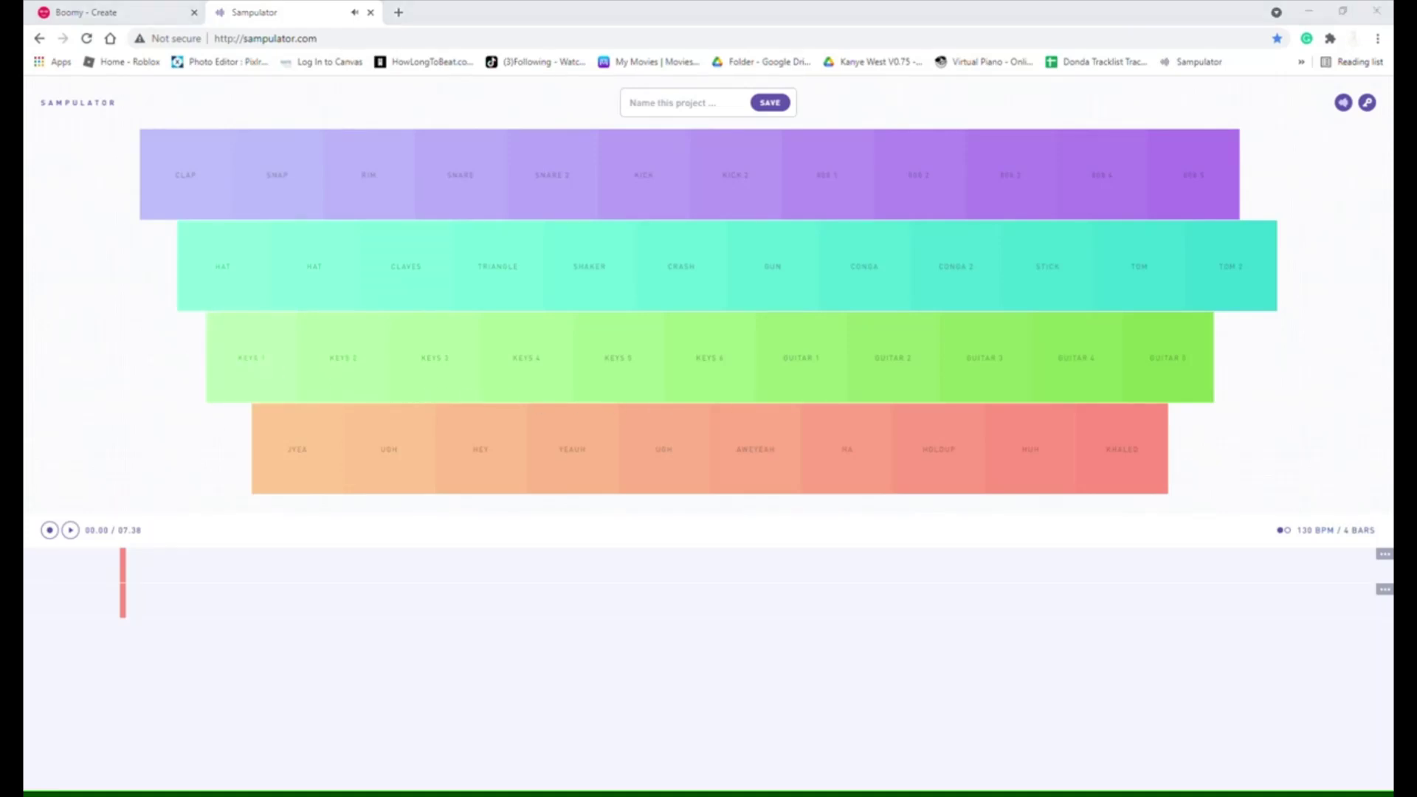
# Alternate the second Hat and Claves samples for eight hits, followed by one Keys 1 note
pyautogui.click(310, 252)
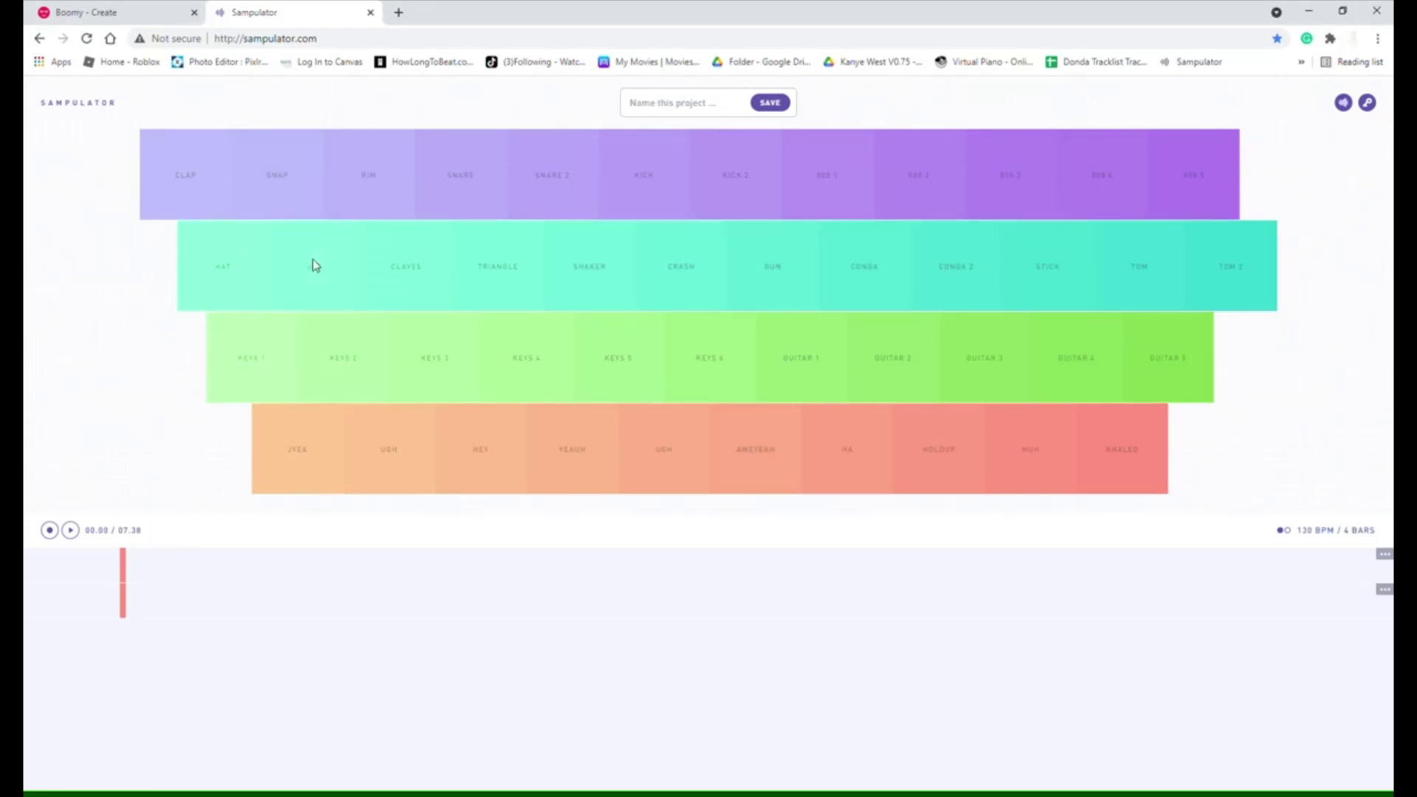
pyautogui.click(380, 282)
pyautogui.click(341, 283)
pyautogui.click(405, 278)
pyautogui.click(333, 288)
pyautogui.click(413, 267)
pyautogui.click(344, 287)
pyautogui.click(414, 289)
pyautogui.click(258, 372)
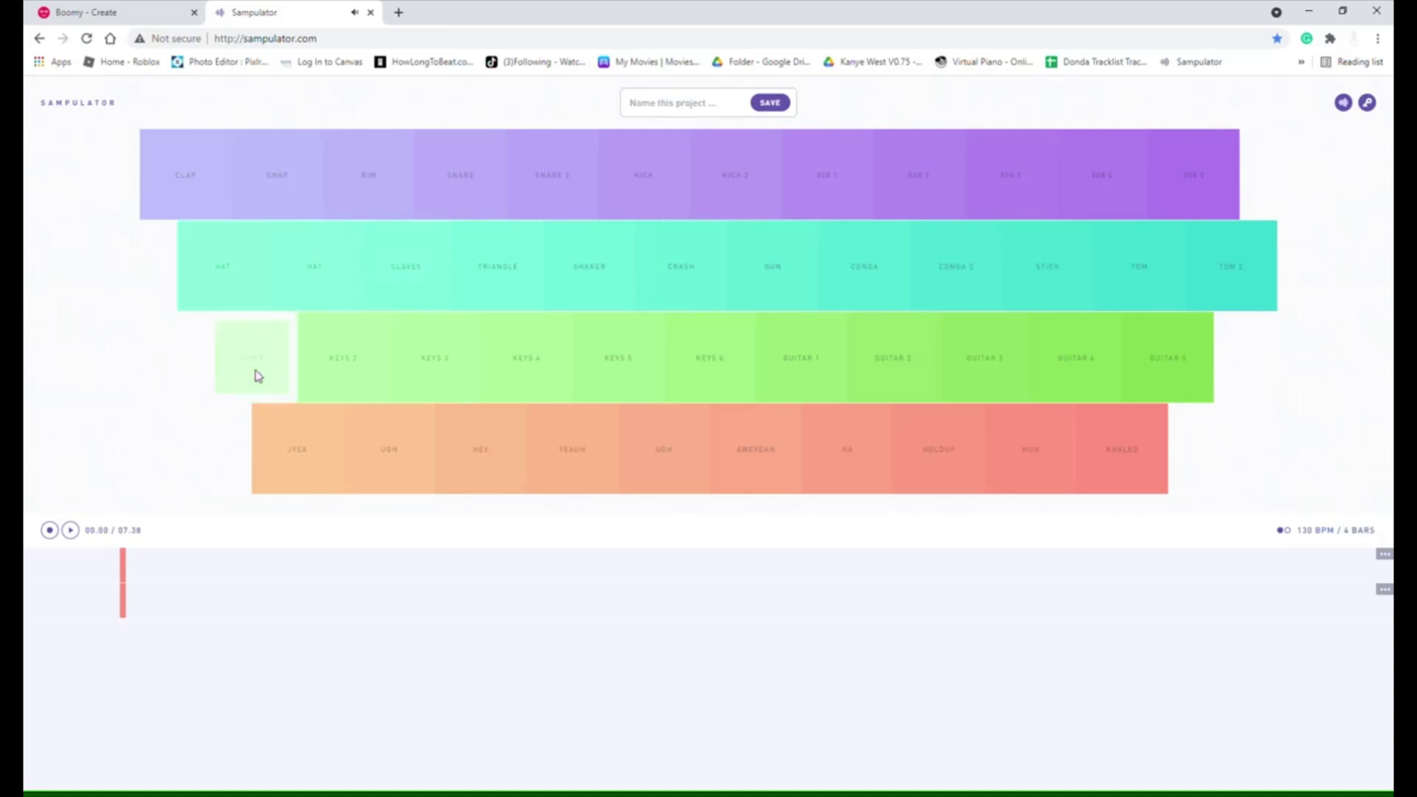
# Play the Keys 2, Keys 3, Keys 4, Keys 5 and Keys 6 notes in ascending order, followed by Keys 2 again
pyautogui.click(325, 367)
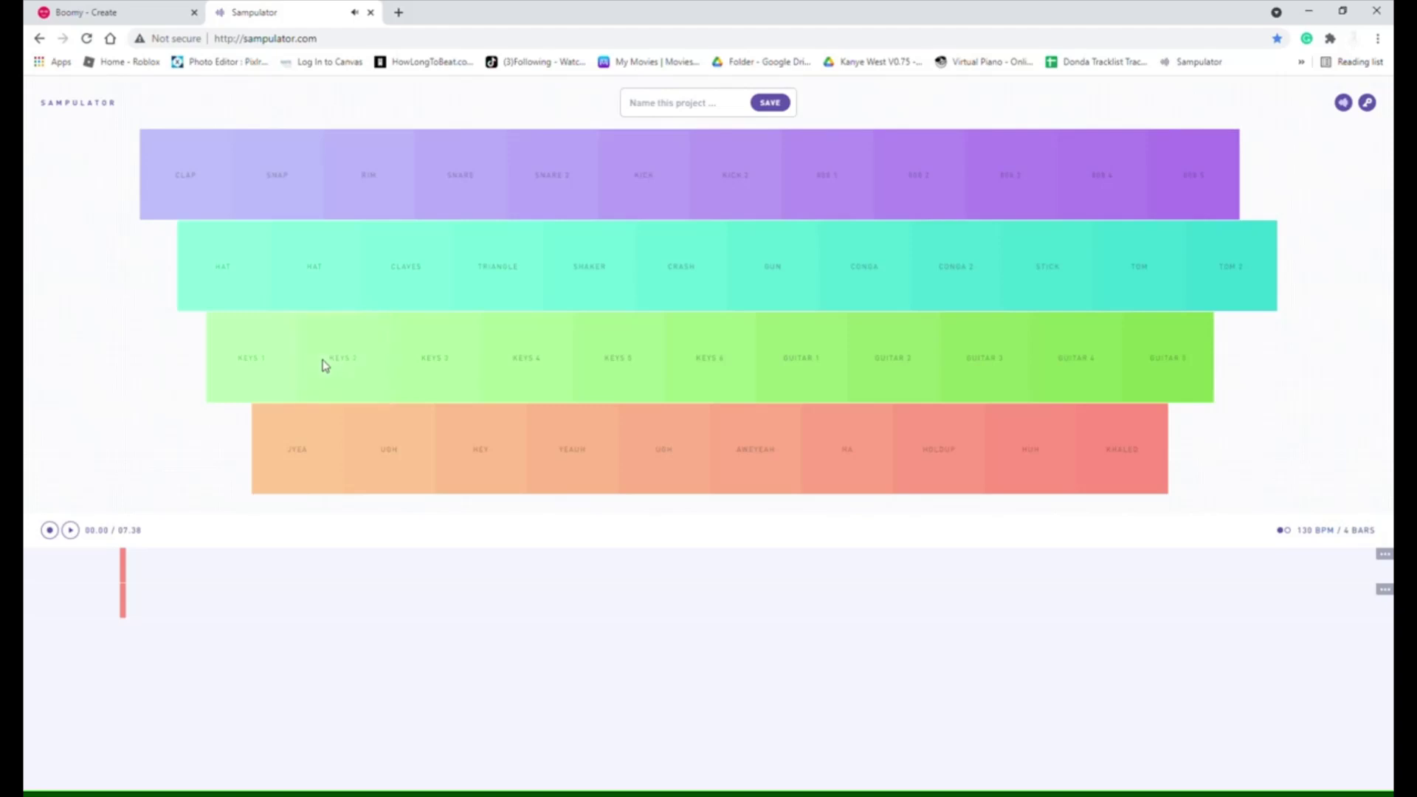
pyautogui.click(445, 361)
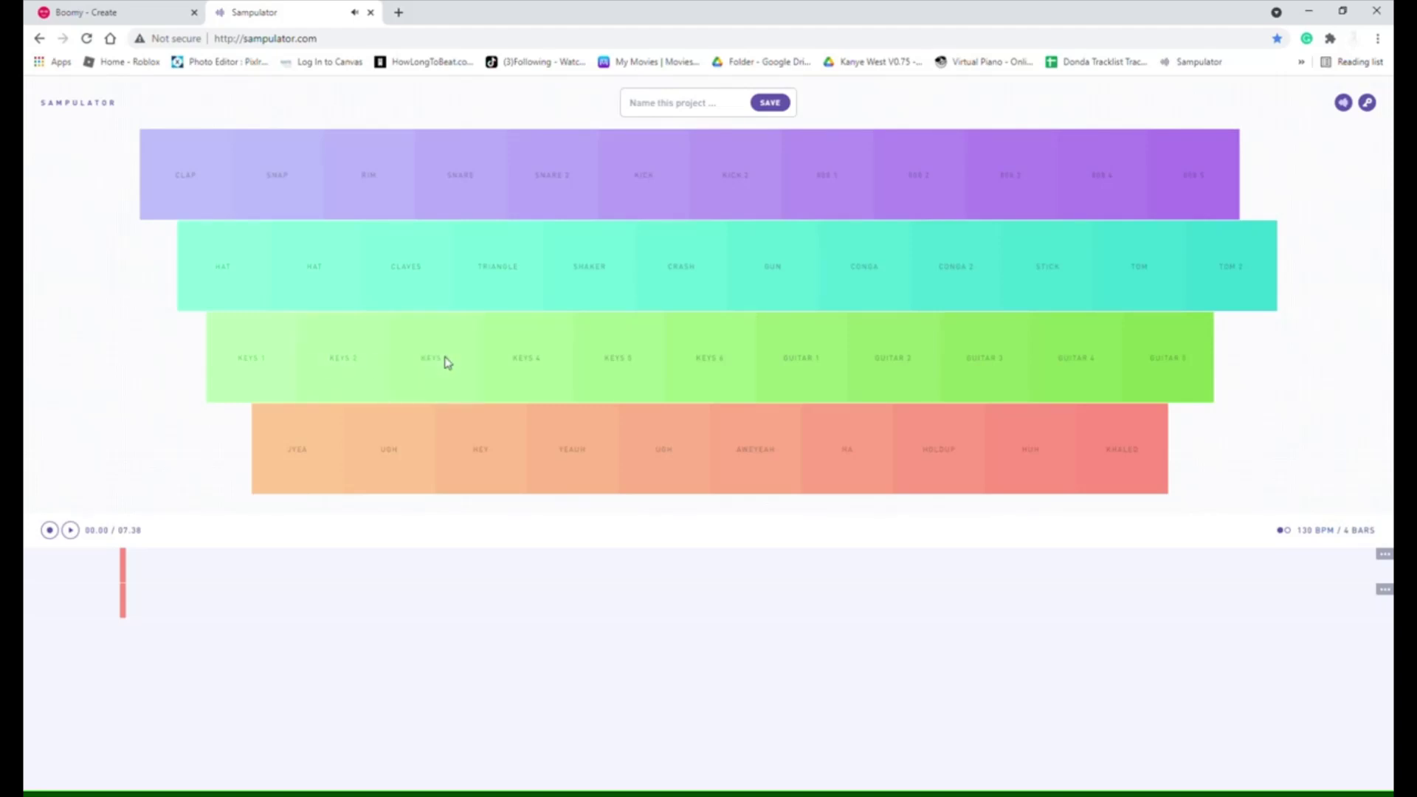
pyautogui.click(536, 374)
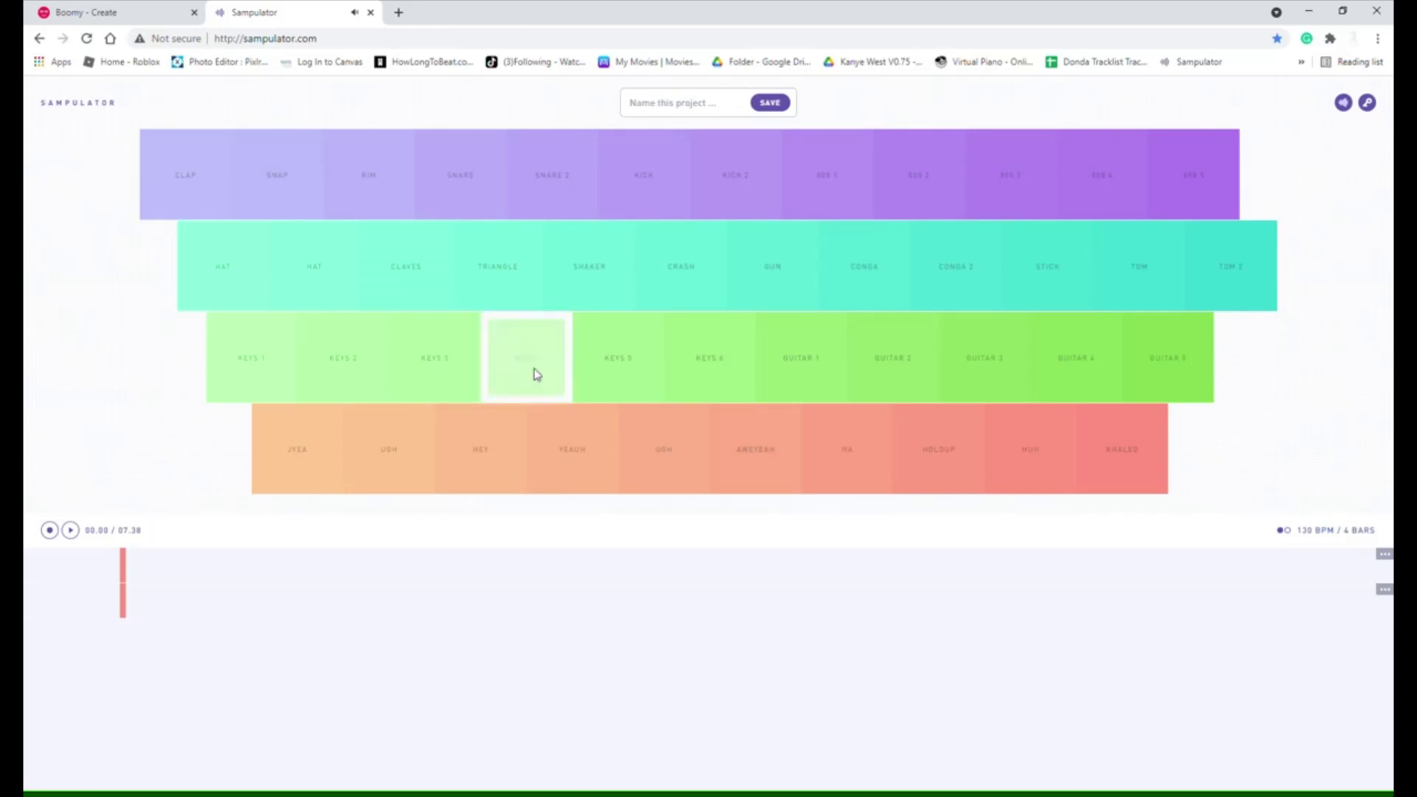
pyautogui.click(645, 377)
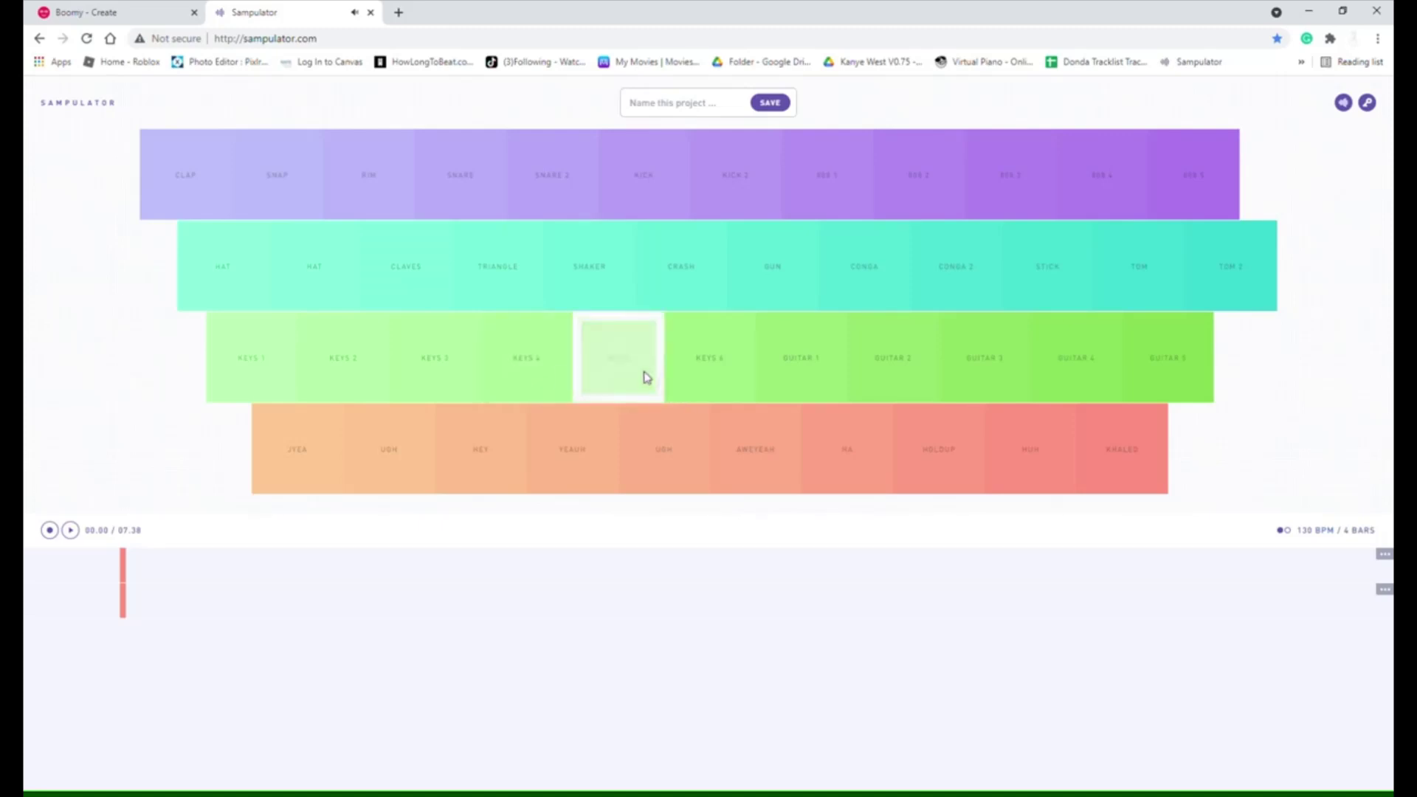
pyautogui.click(719, 383)
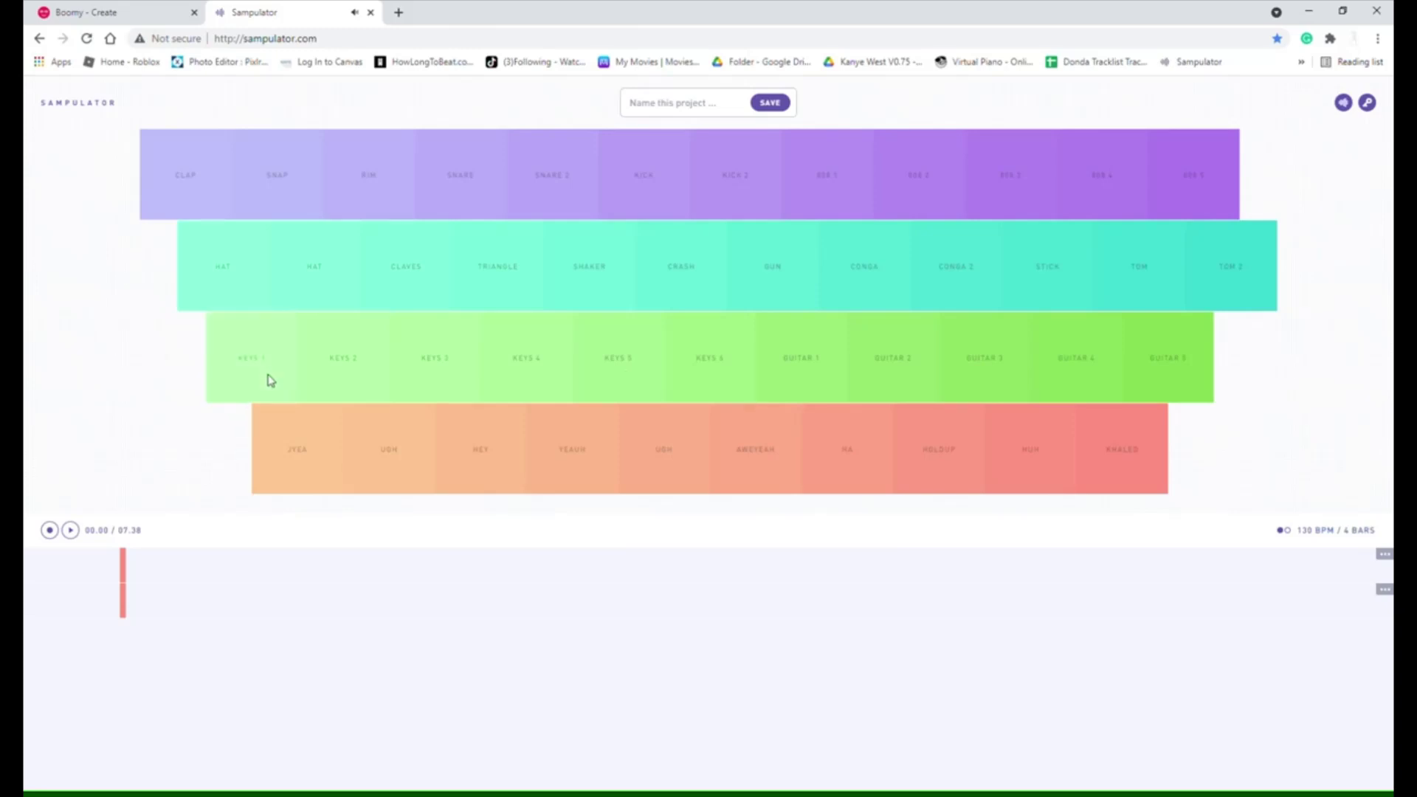
pyautogui.click(335, 381)
# Play a descending bass run of 808 5, 808 4, 808 3 twice and 808 2
pyautogui.press('=')
pyautogui.press('-')
pyautogui.press('0')
pyautogui.press('0')
pyautogui.press('9')
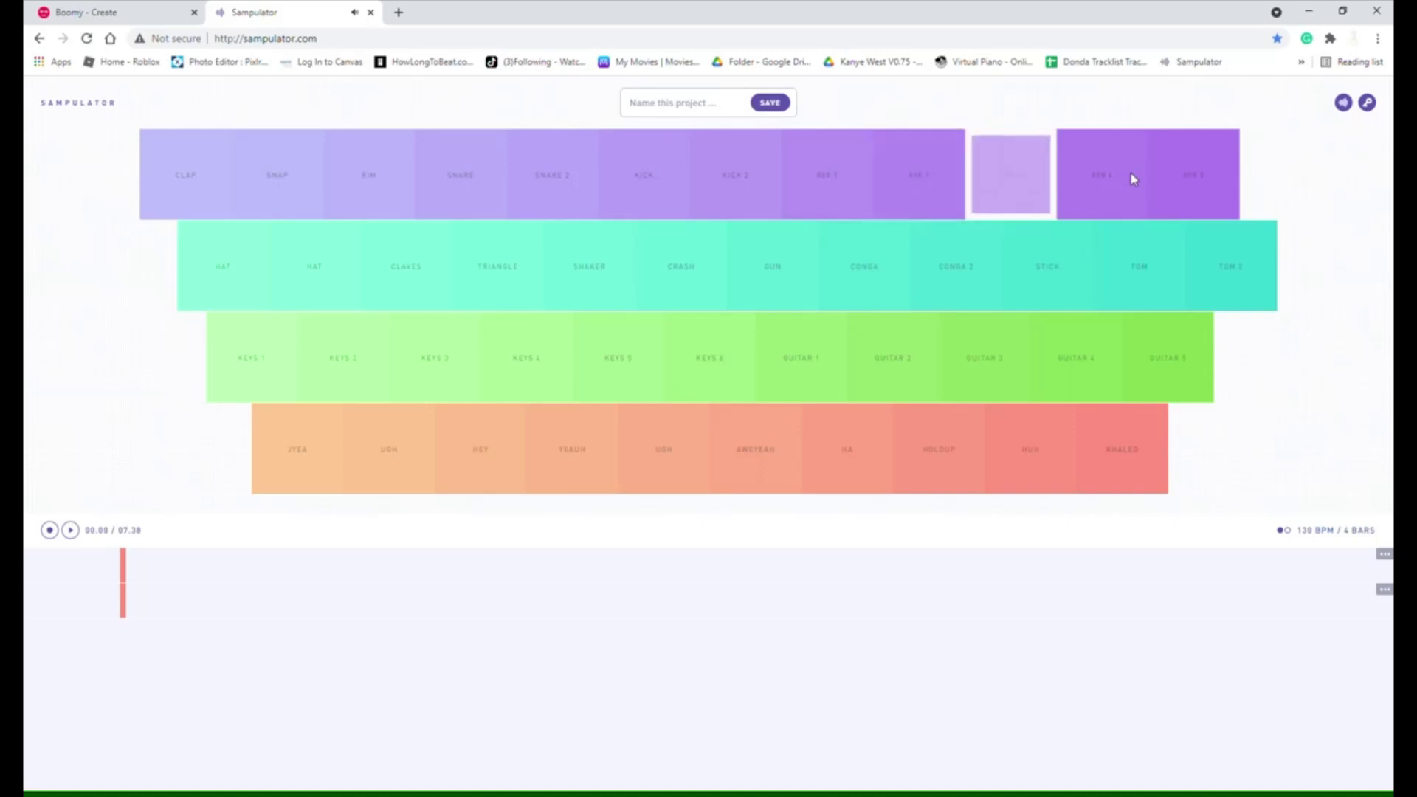
# Play the Tom sample, Tom 2 twice, Tom again and a final Tom 2
pyautogui.click(1138, 270)
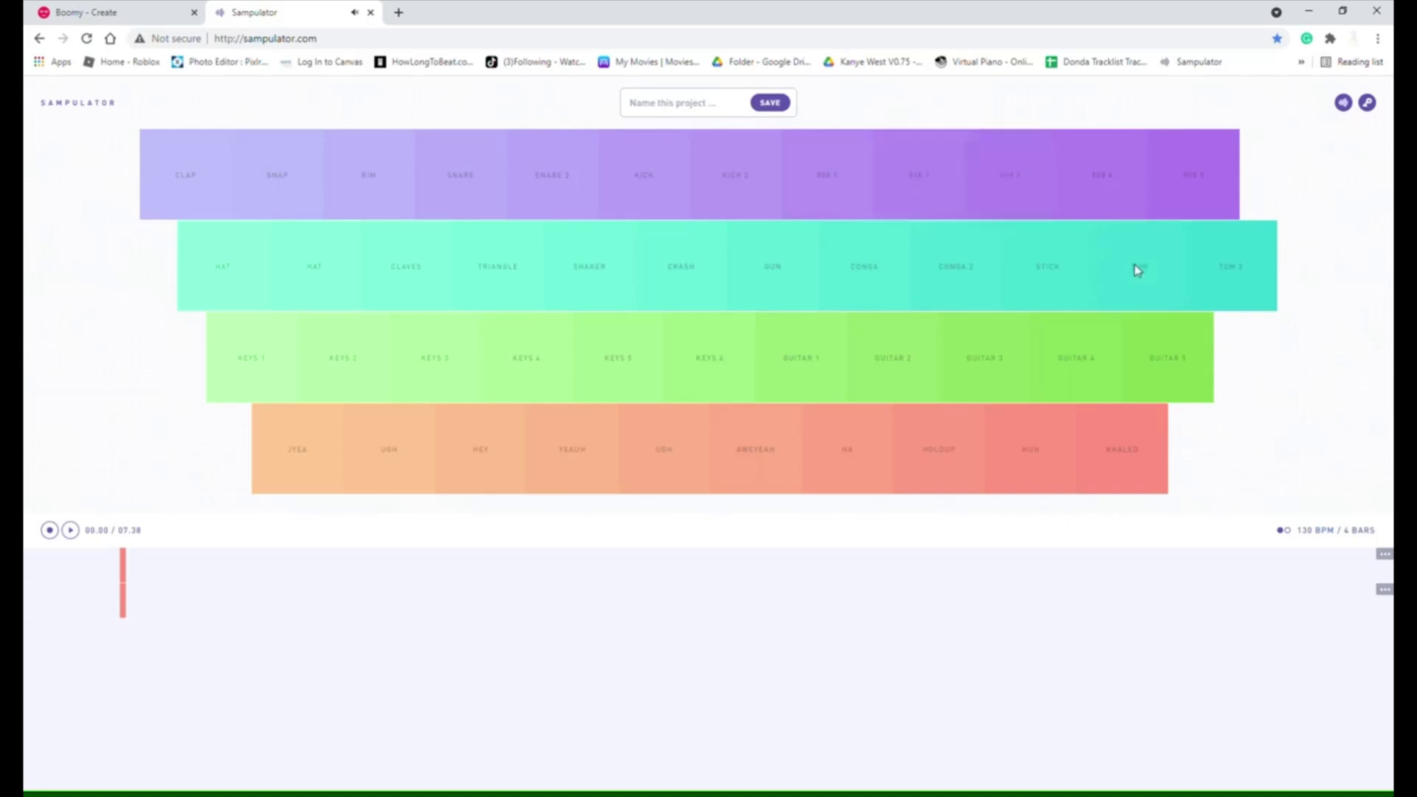
pyautogui.click(1216, 277)
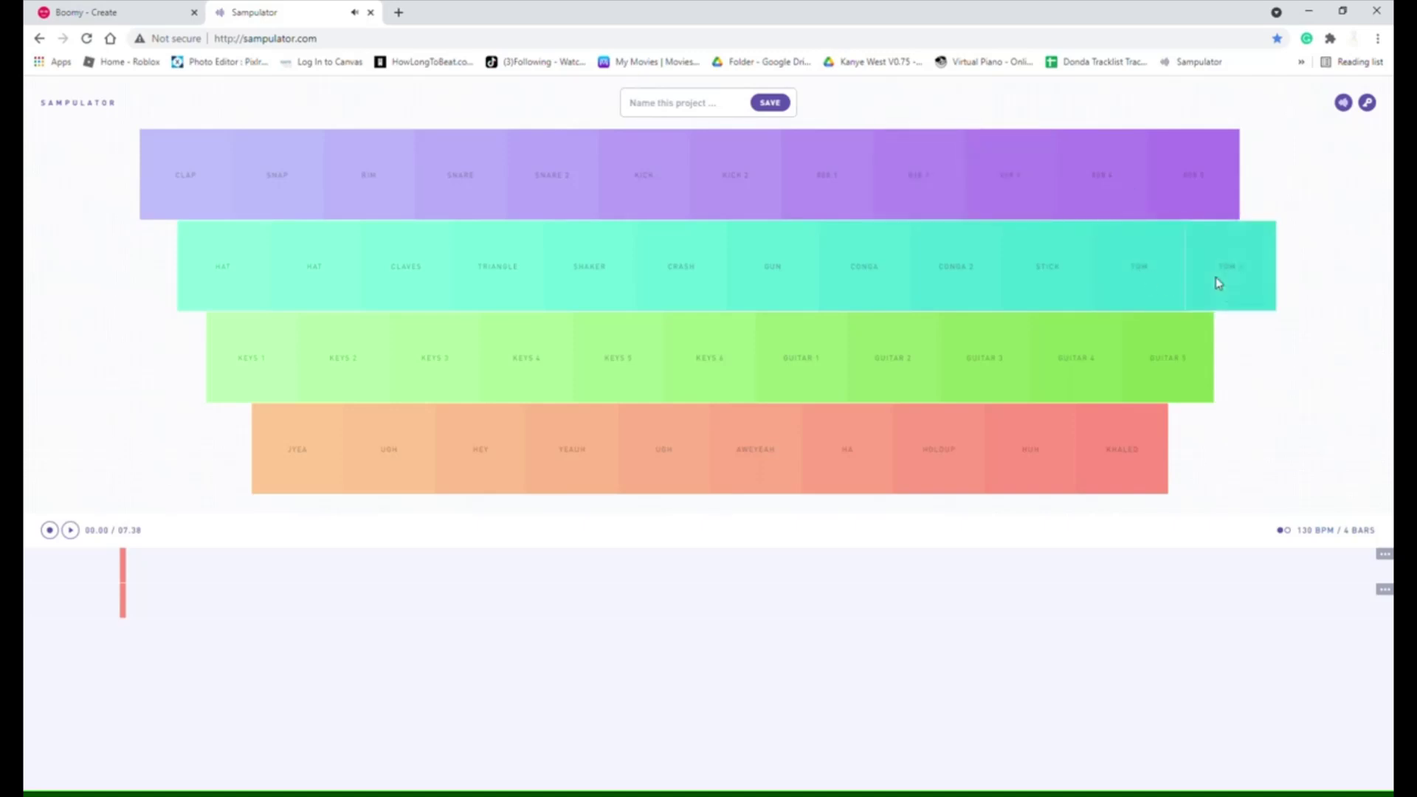
pyautogui.press(']')
pyautogui.click(1175, 262)
pyautogui.press(']')
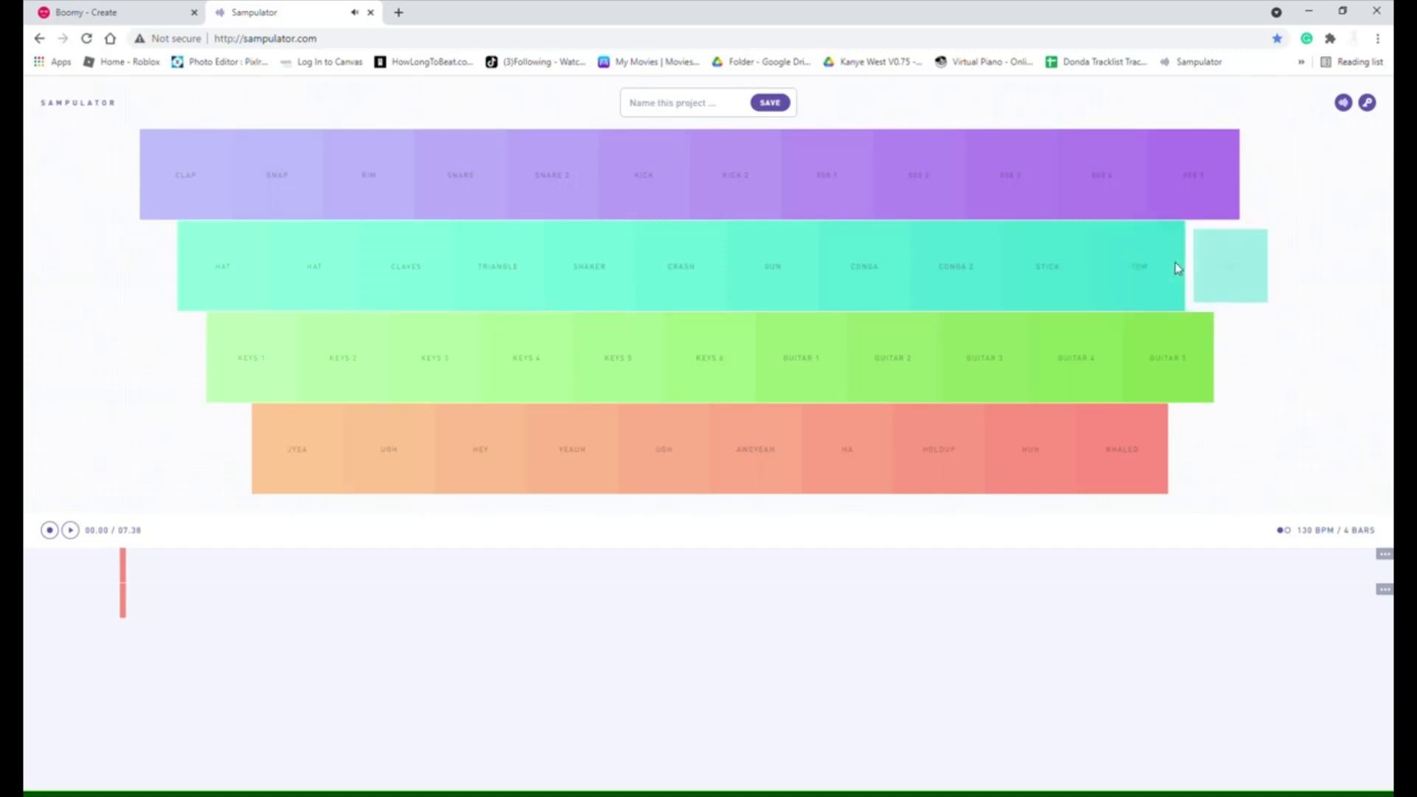
# Play the Stick sample five times in a row
pyautogui.press('p')
pyautogui.press('p')
pyautogui.press('p')
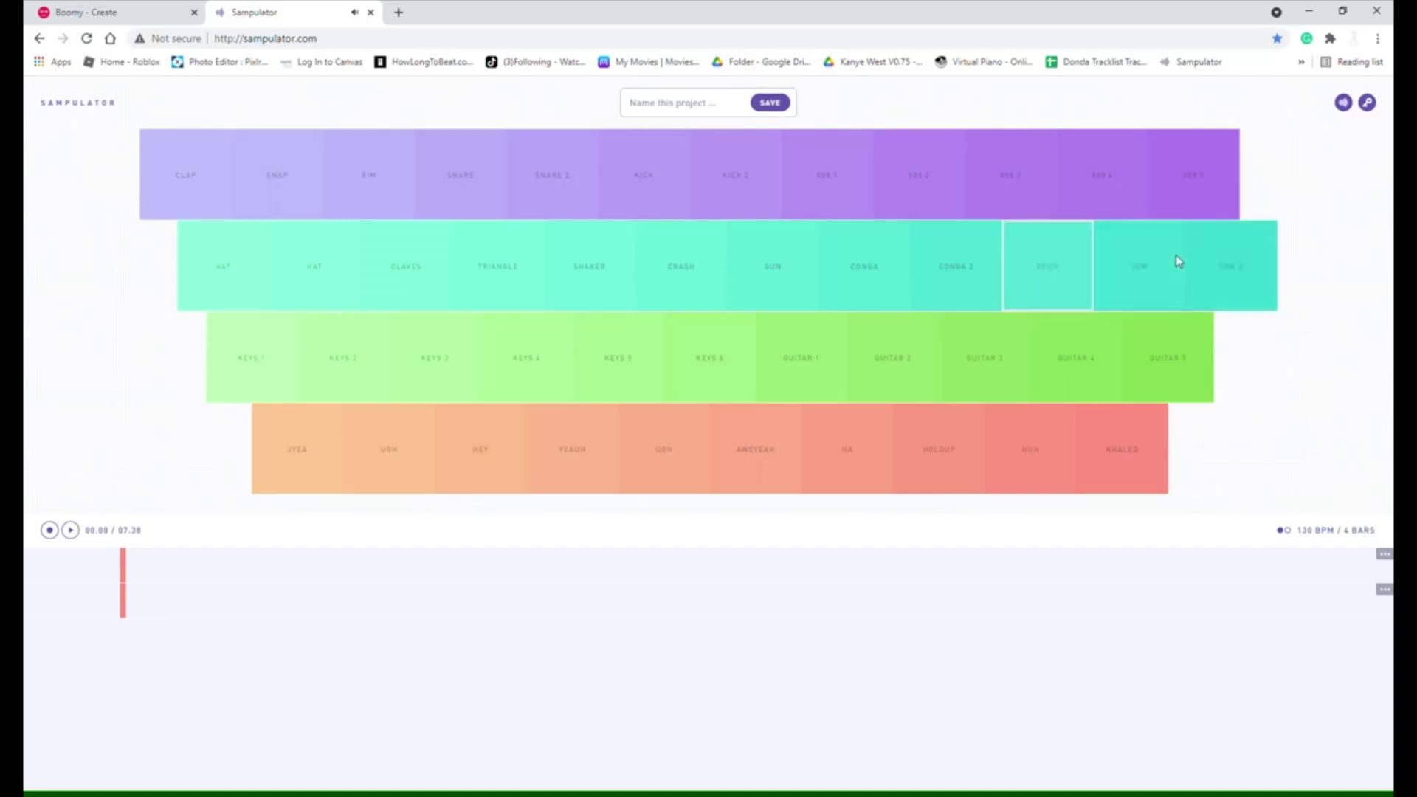
pyautogui.press('p')
pyautogui.press('p')
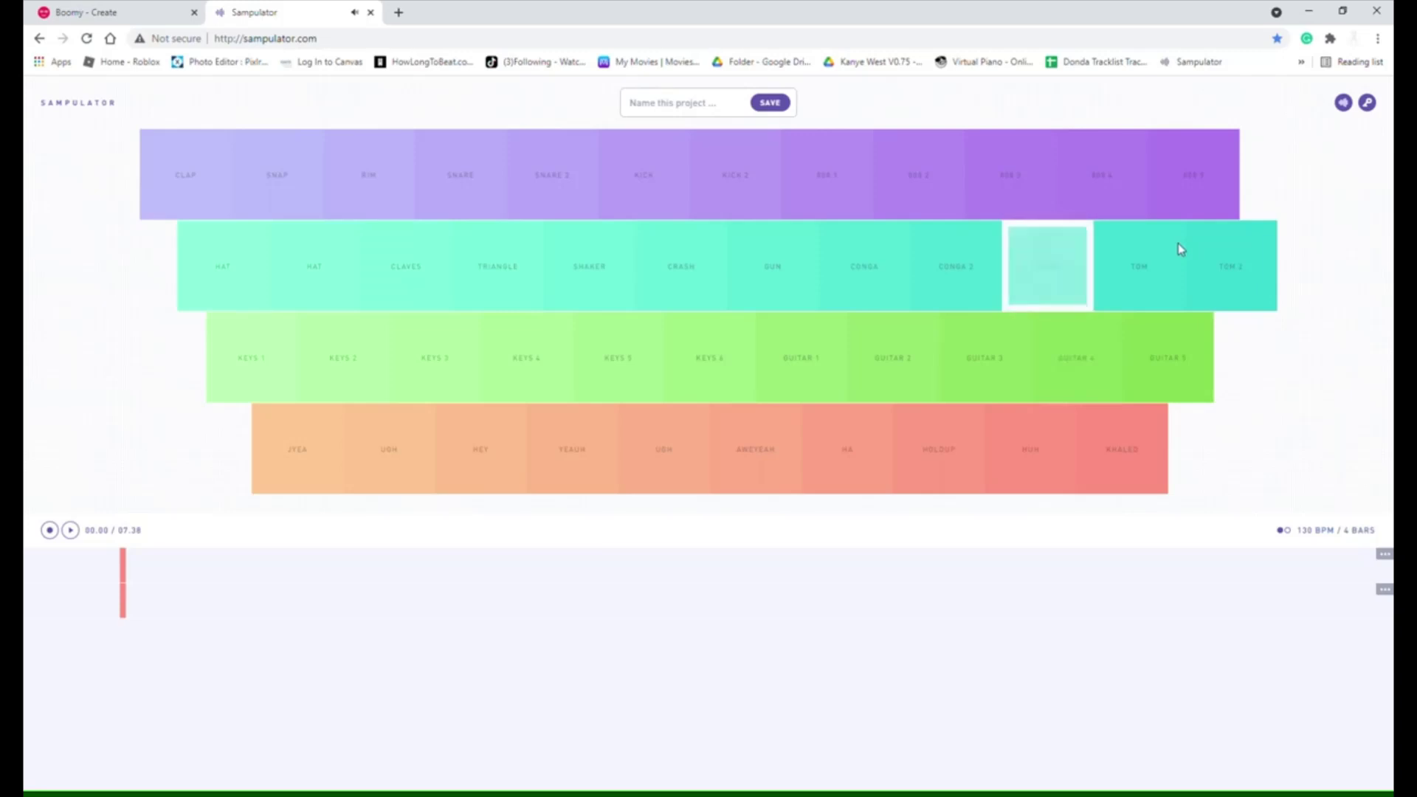
# Alternate the Stick and Guitar 4 samples for twenty hits, starting with Stick
pyautogui.press('p')
pyautogui.press(';')
pyautogui.press('p')
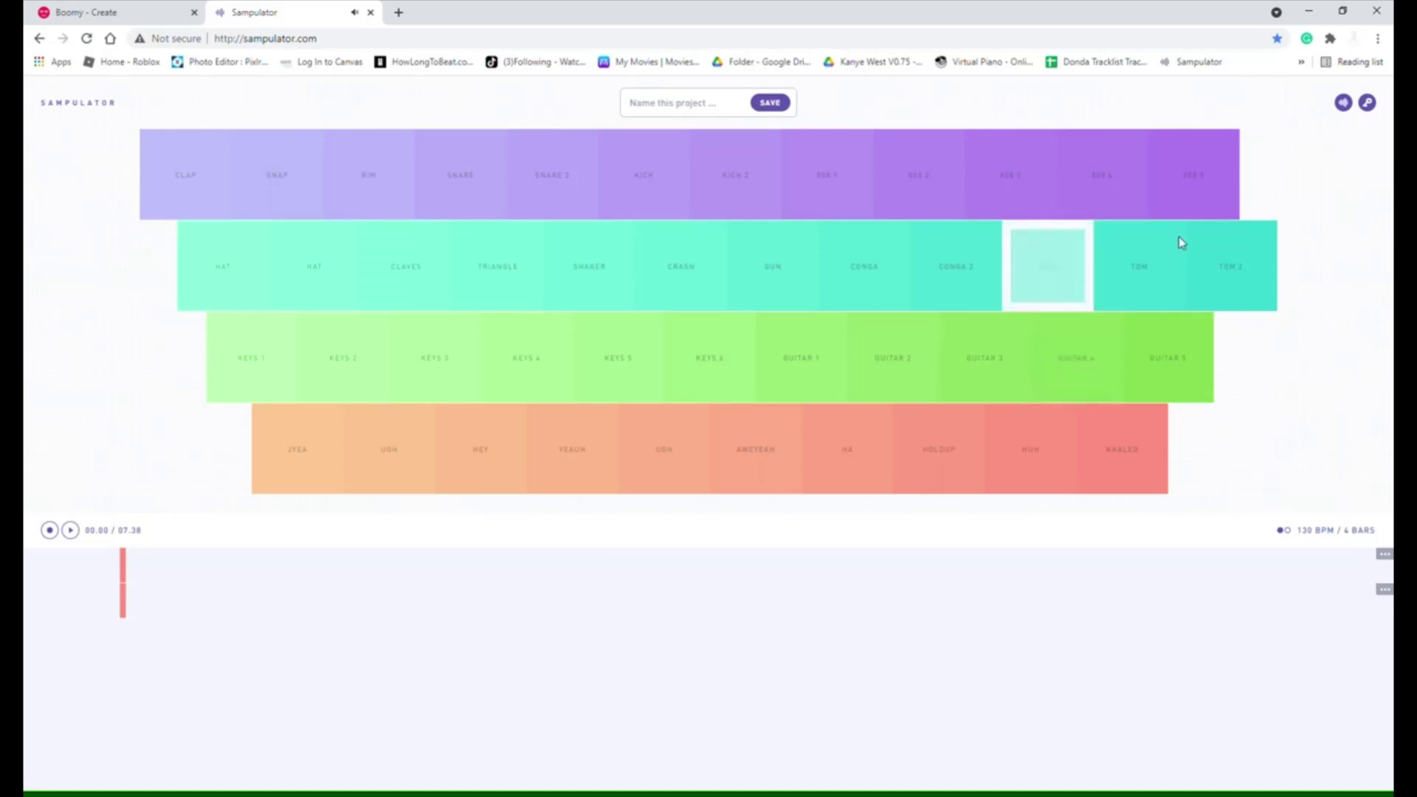
pyautogui.press(';')
pyautogui.press('p')
pyautogui.press(';')
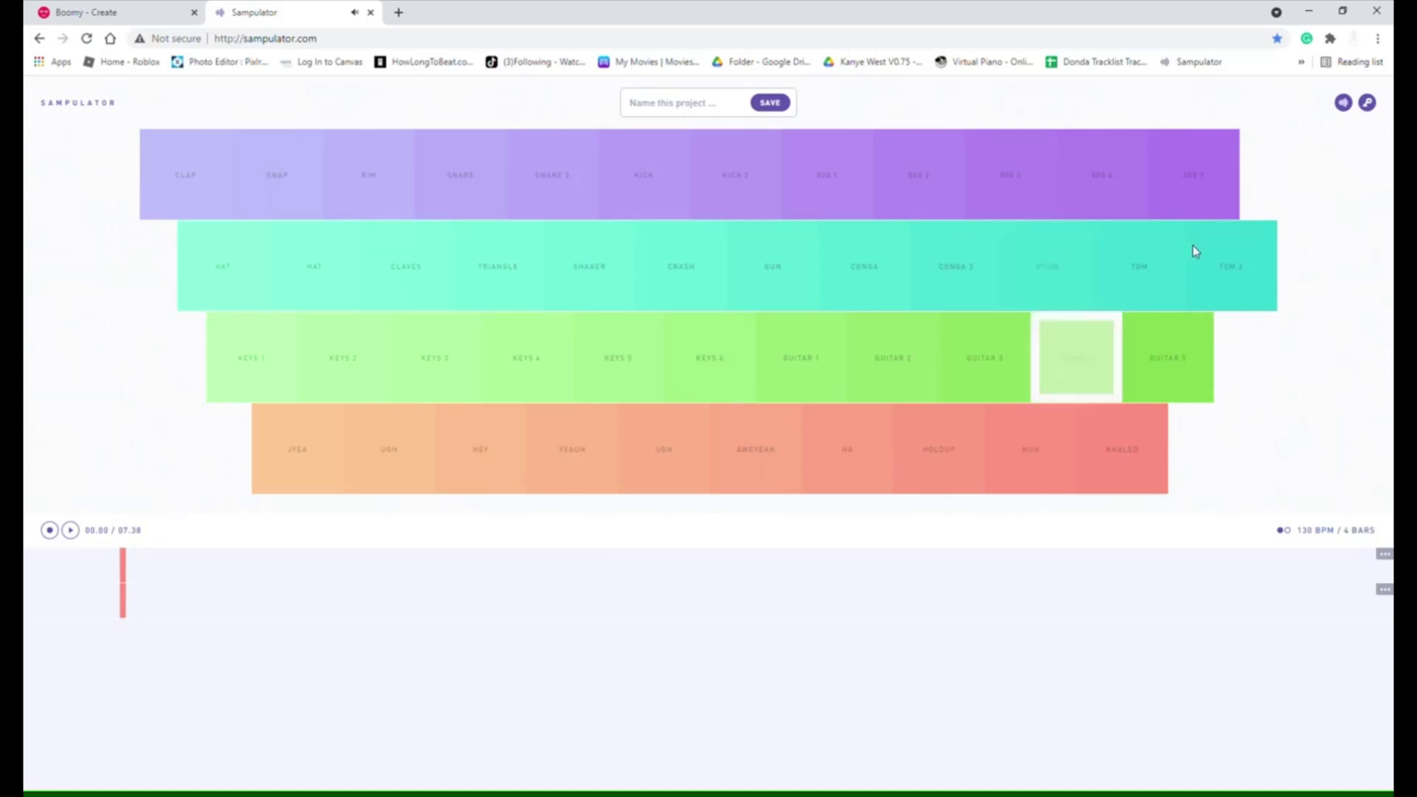
pyautogui.press('p')
pyautogui.press(';')
pyautogui.press('p')
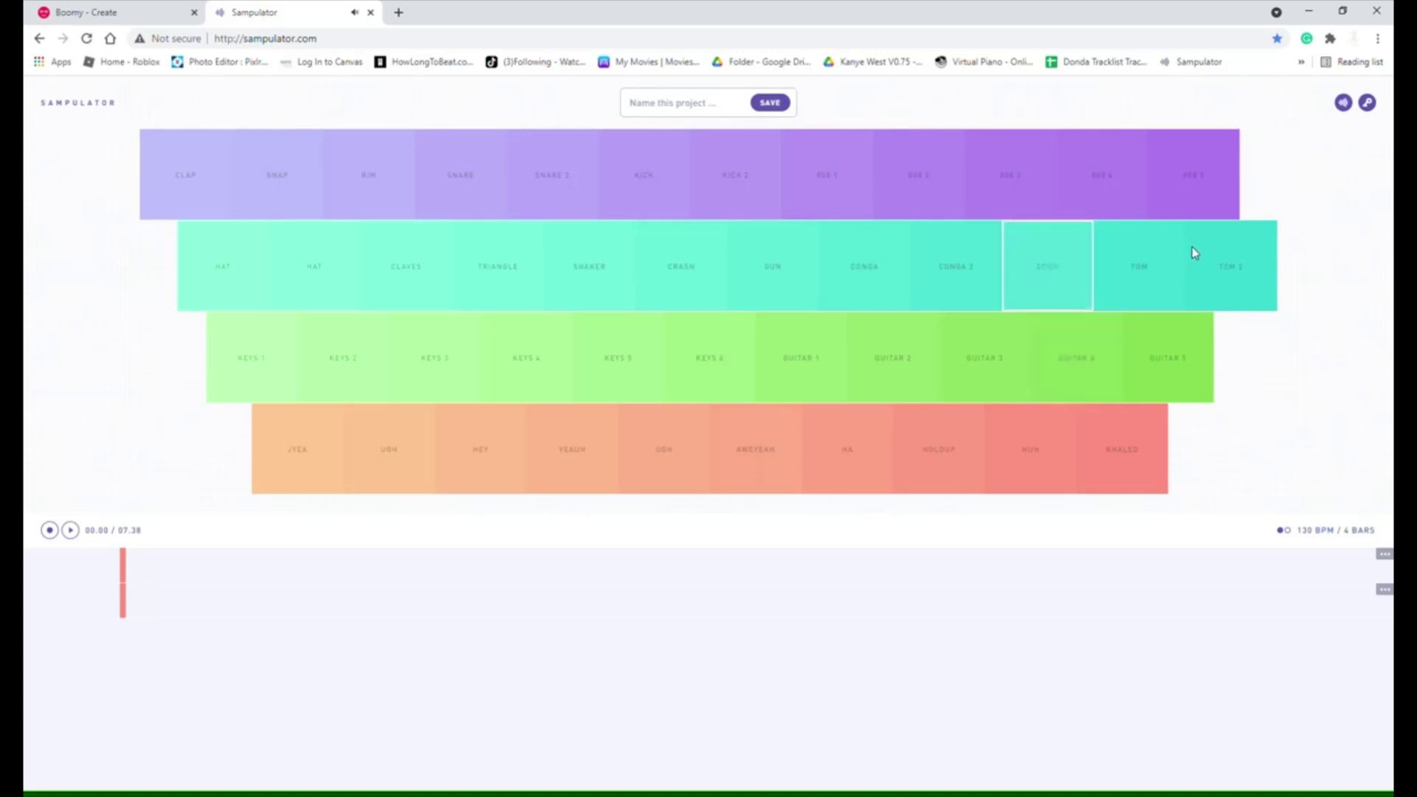
pyautogui.press(';')
pyautogui.press('p')
pyautogui.press(';')
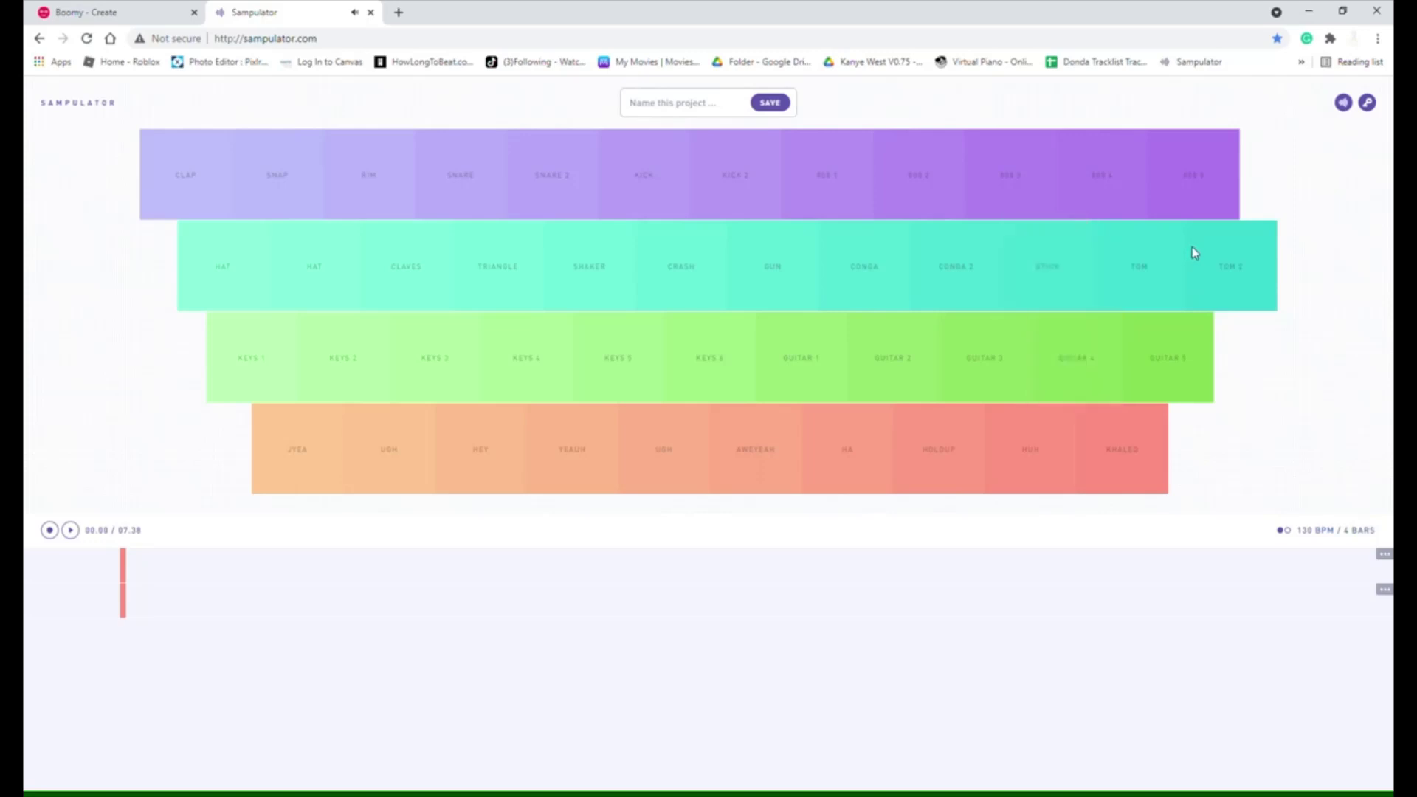
pyautogui.press('p')
pyautogui.press(';')
pyautogui.press('p')
pyautogui.press(';')
pyautogui.press('p')
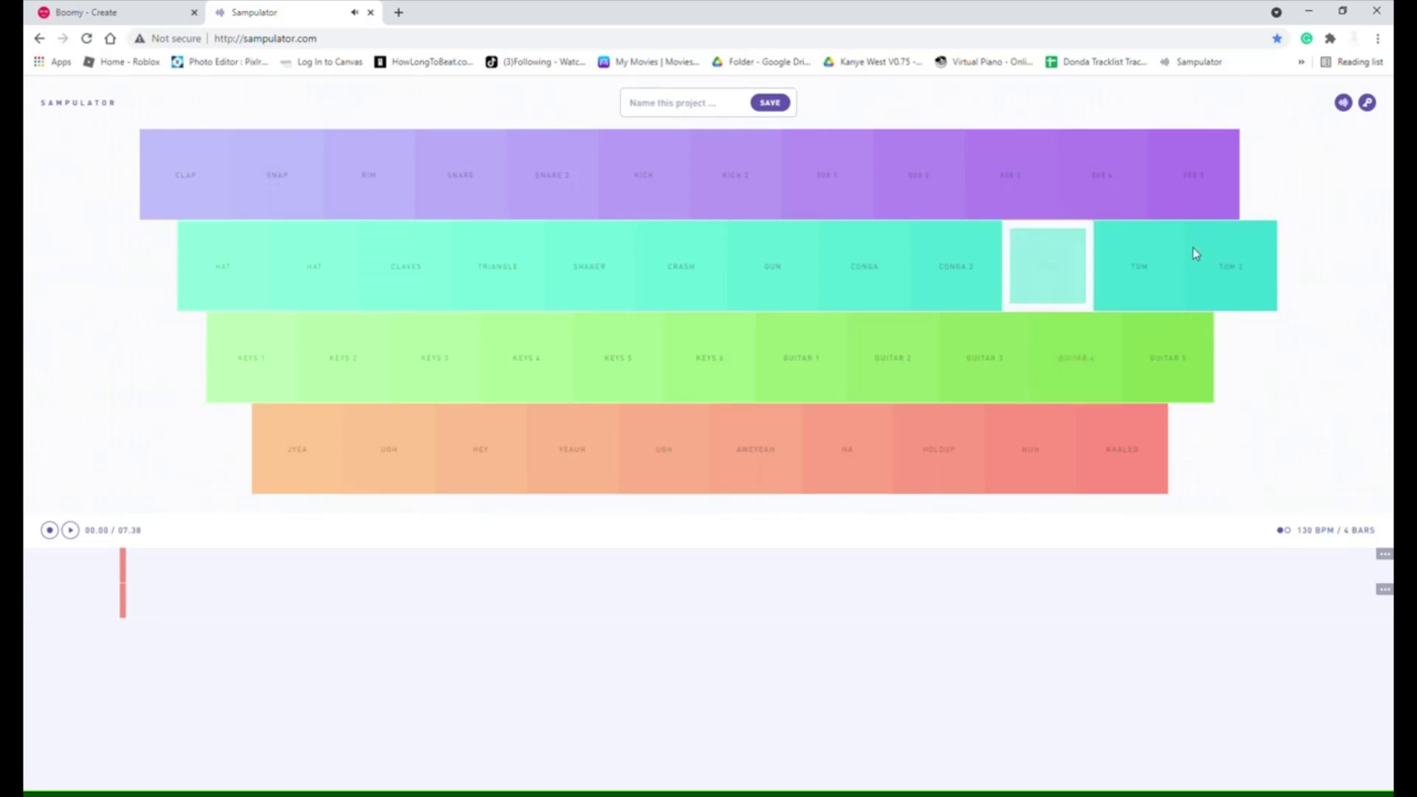
pyautogui.press(';')
pyautogui.press('p')
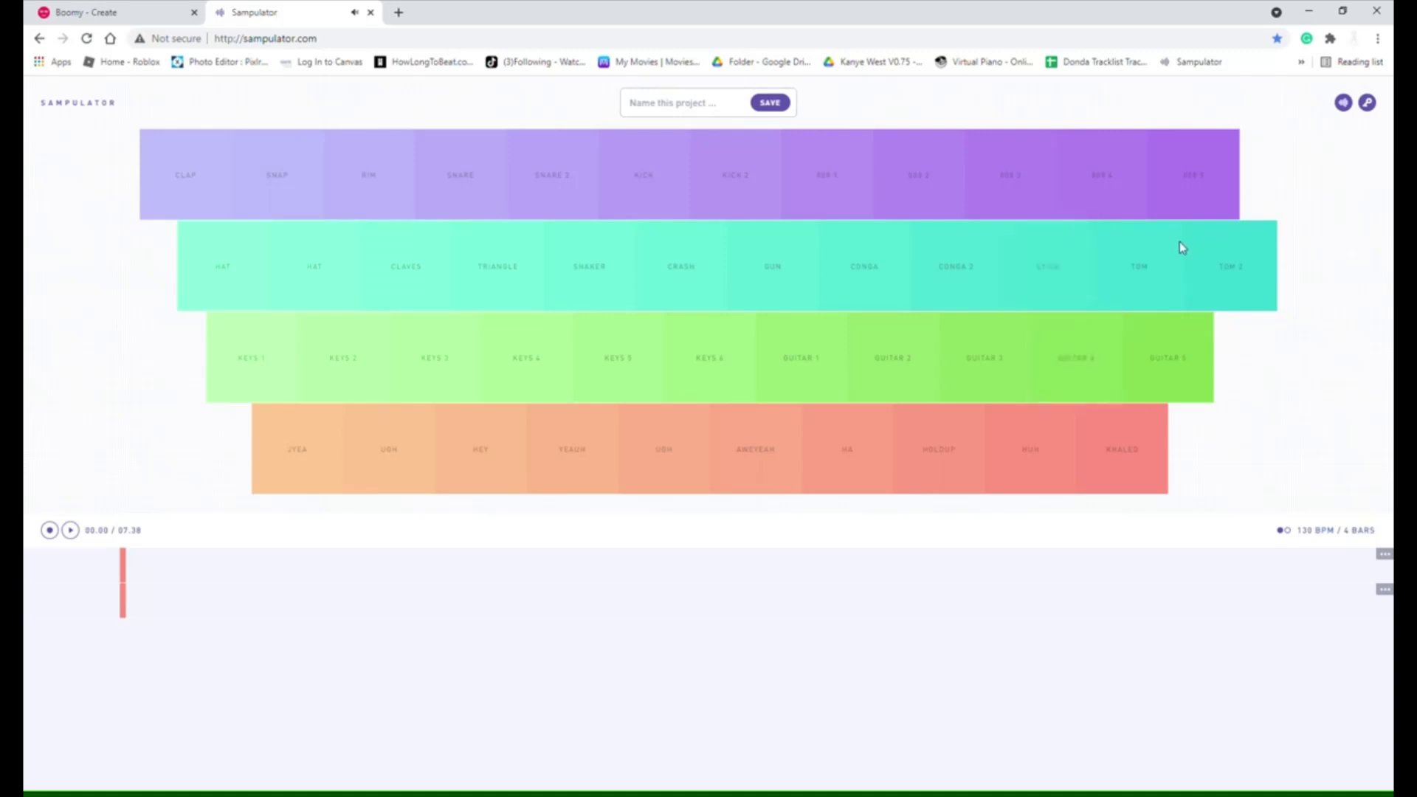
pyautogui.press(';')
# Vary the Guitar 4 and Stick rhythm with three consecutive Guitar 4 notes, ending on two Stick hits
pyautogui.press(';')
pyautogui.press('p')
pyautogui.press(';')
pyautogui.press(';')
pyautogui.press(';')
pyautogui.press('p')
pyautogui.press(';')
pyautogui.press('p')
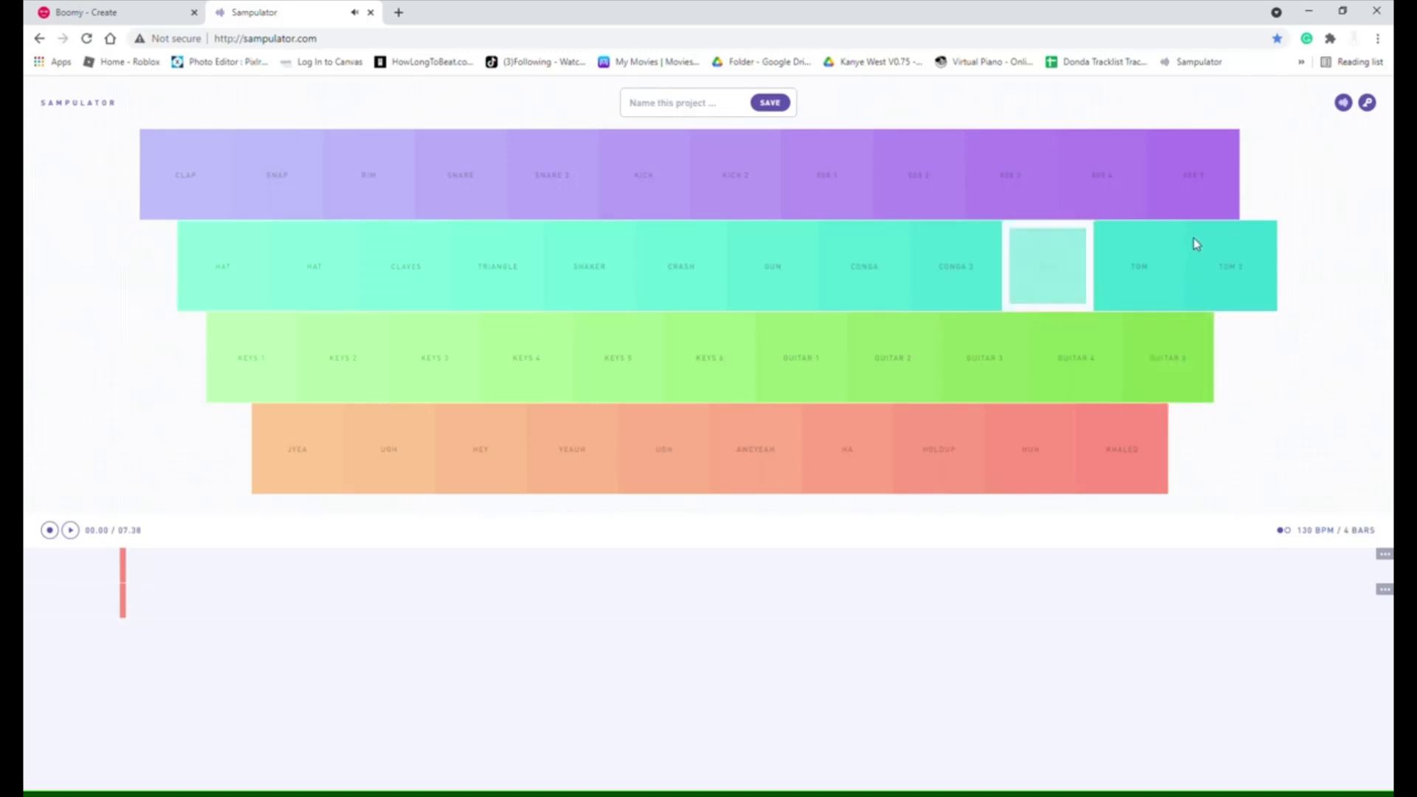
pyautogui.press('p')
# Play a nine-hit riff of Stick and Guitar 3, starting with Stick and ending on Guitar 3
pyautogui.press('p')
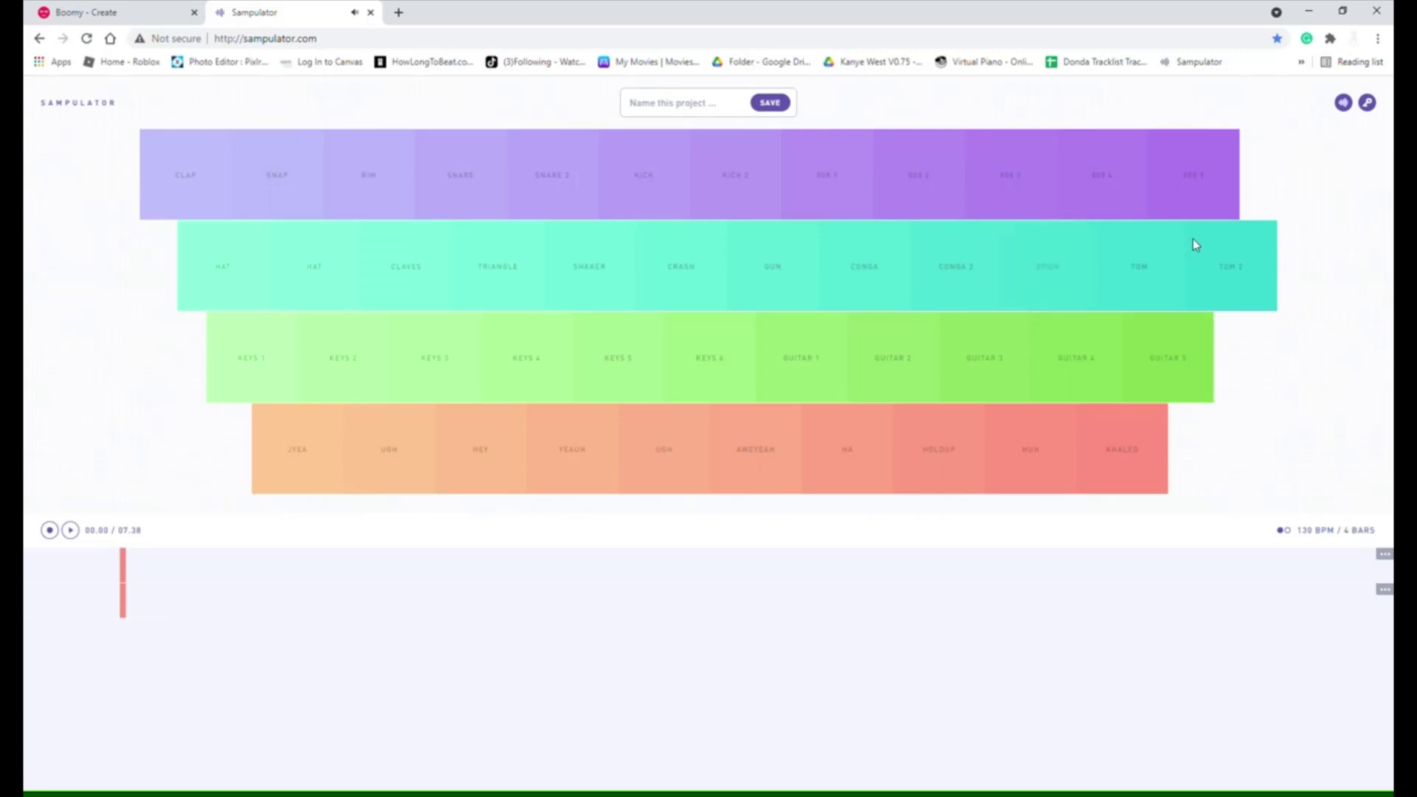
pyautogui.press('l')
pyautogui.press('p')
pyautogui.press('p')
pyautogui.press('p')
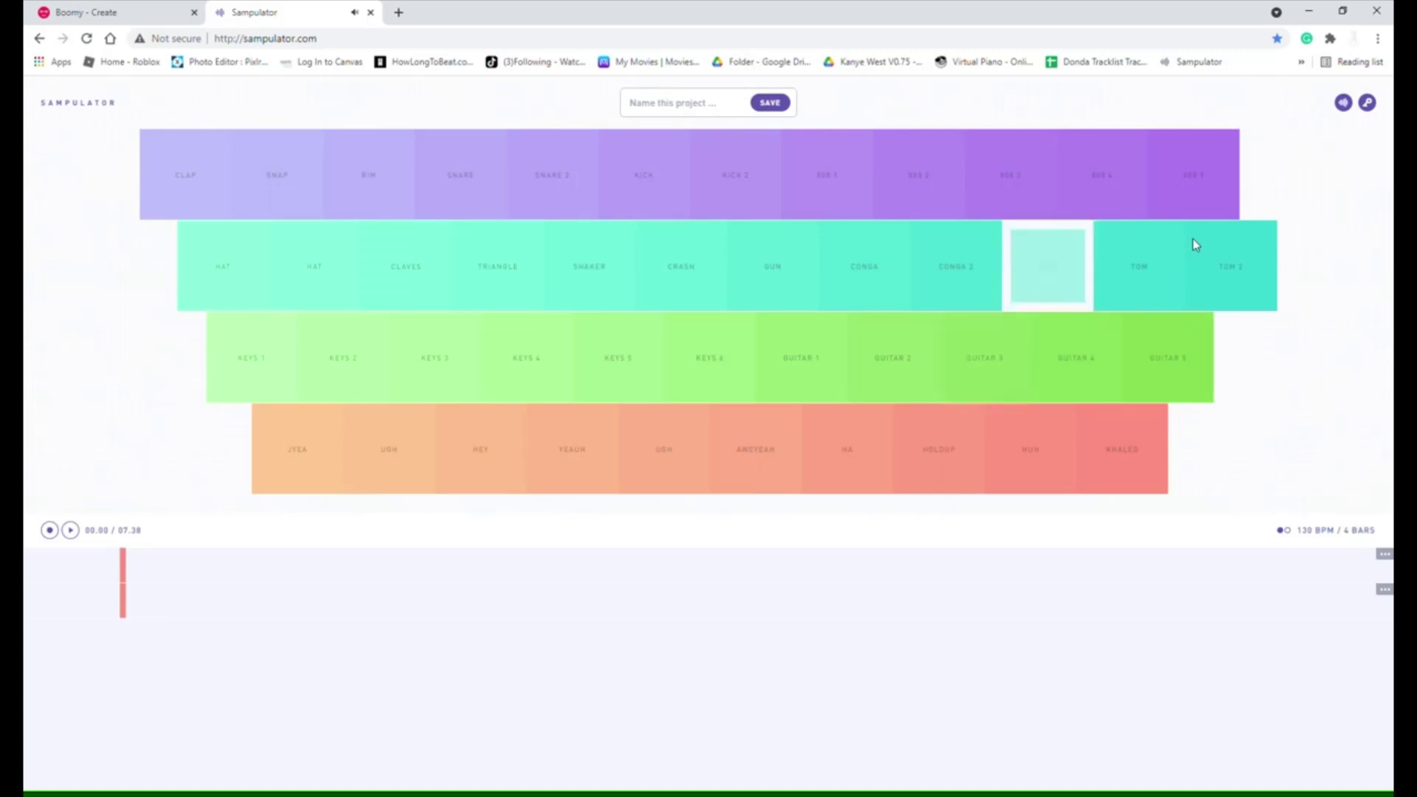
pyautogui.press('l')
pyautogui.press('l')
pyautogui.press('p')
pyautogui.press('l')
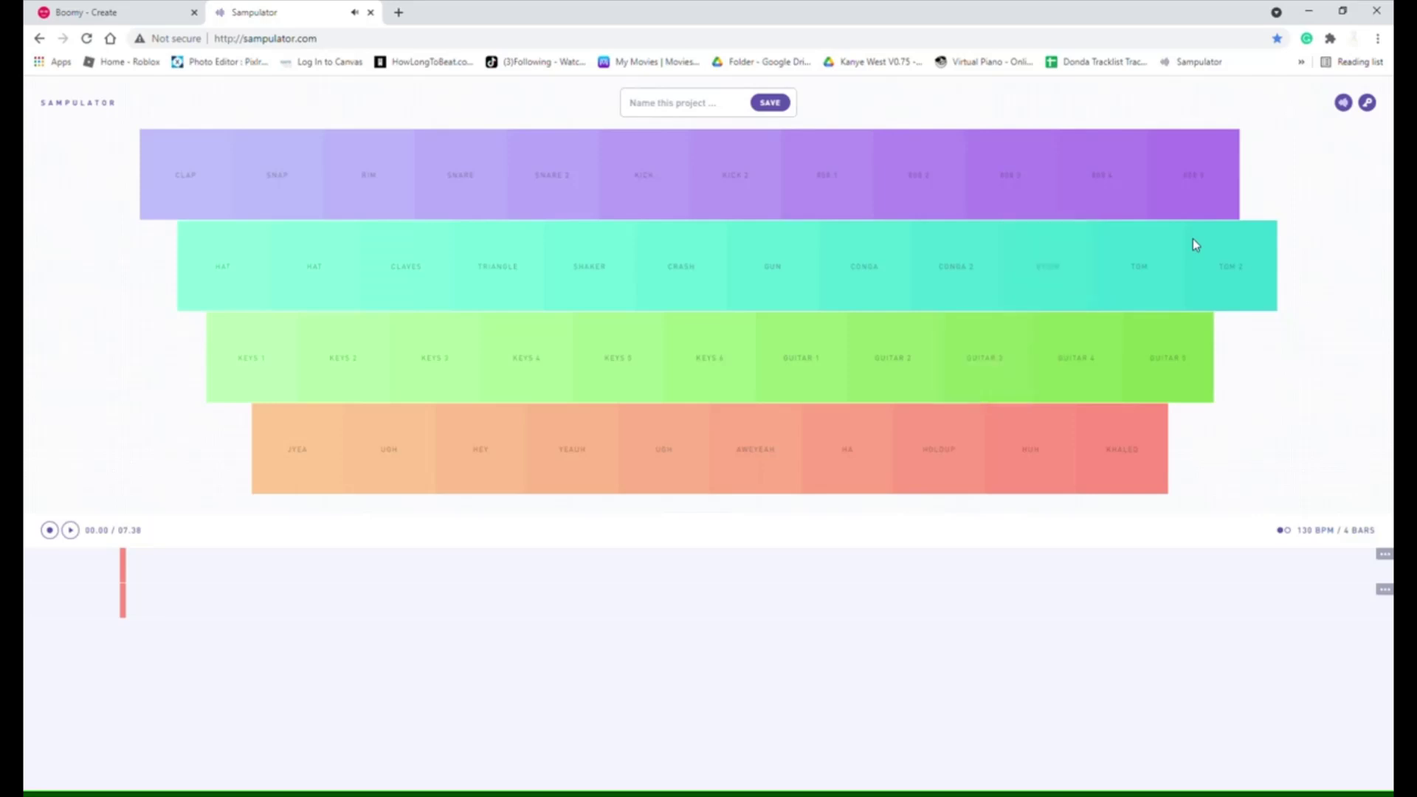
# Play a nine-hit riff of Stick and Guitar 2 with doubled Guitar 2 notes, starting and ending on Stick
pyautogui.press('p')
pyautogui.press('k')
pyautogui.press('k')
pyautogui.press('p')
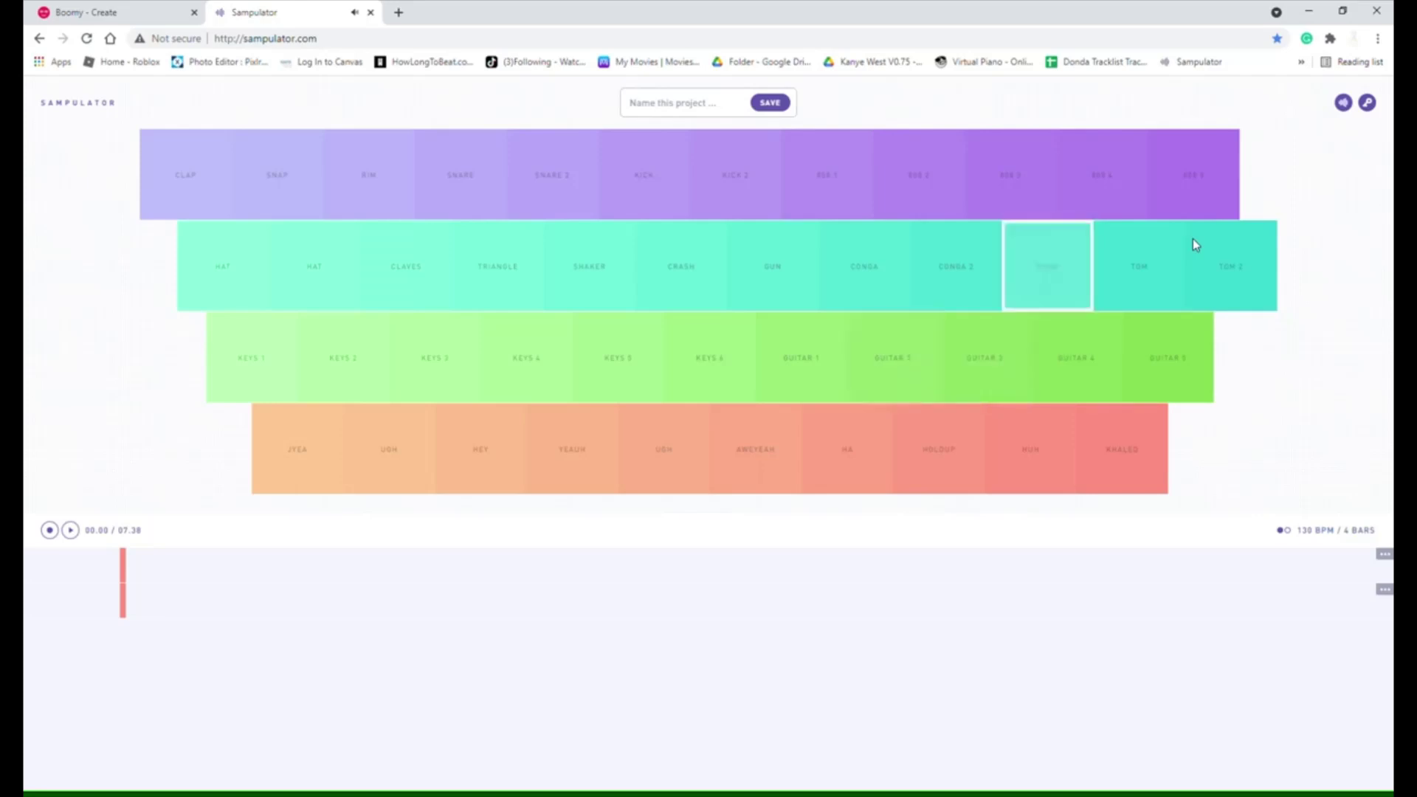
pyautogui.press('k')
pyautogui.press('p')
pyautogui.press('k')
pyautogui.press('k')
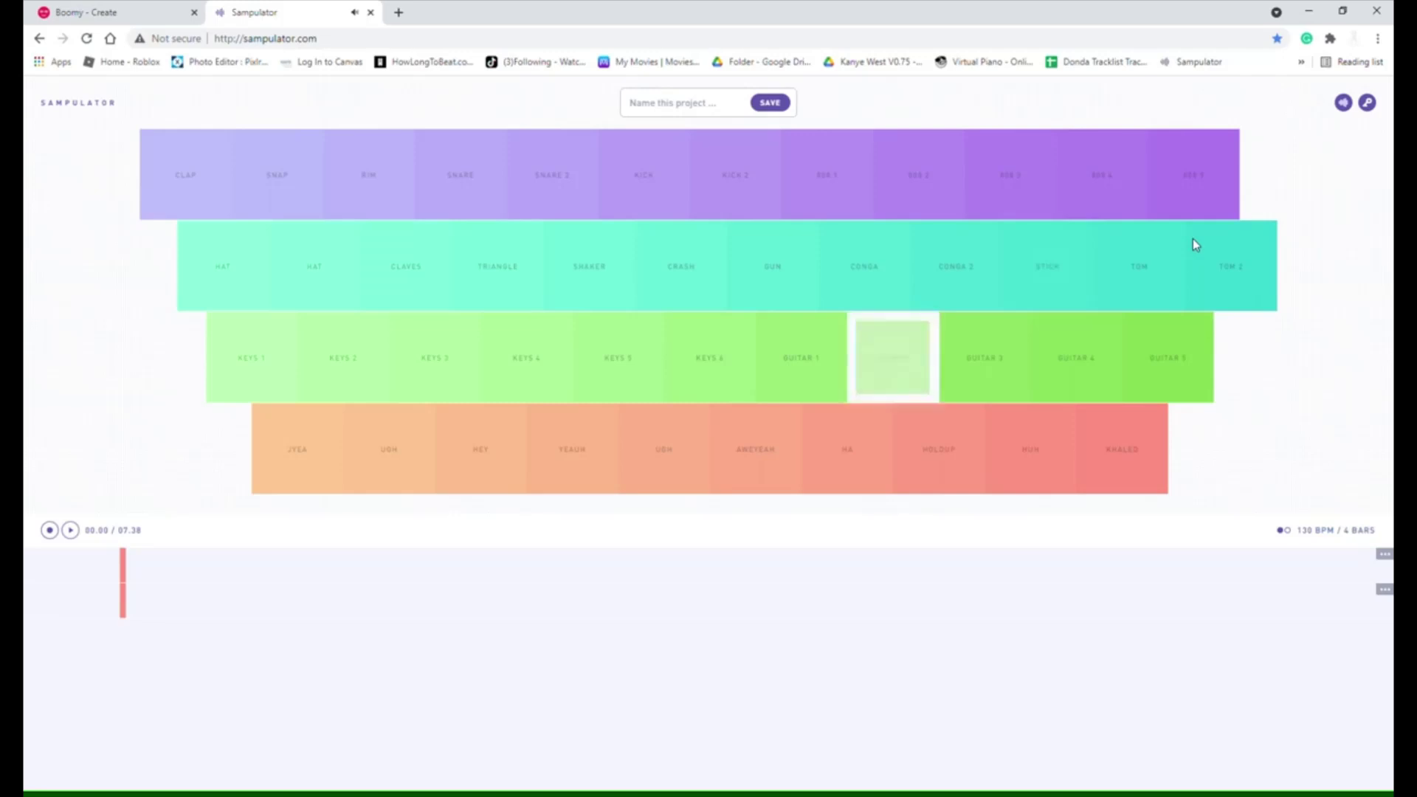
pyautogui.press('p')
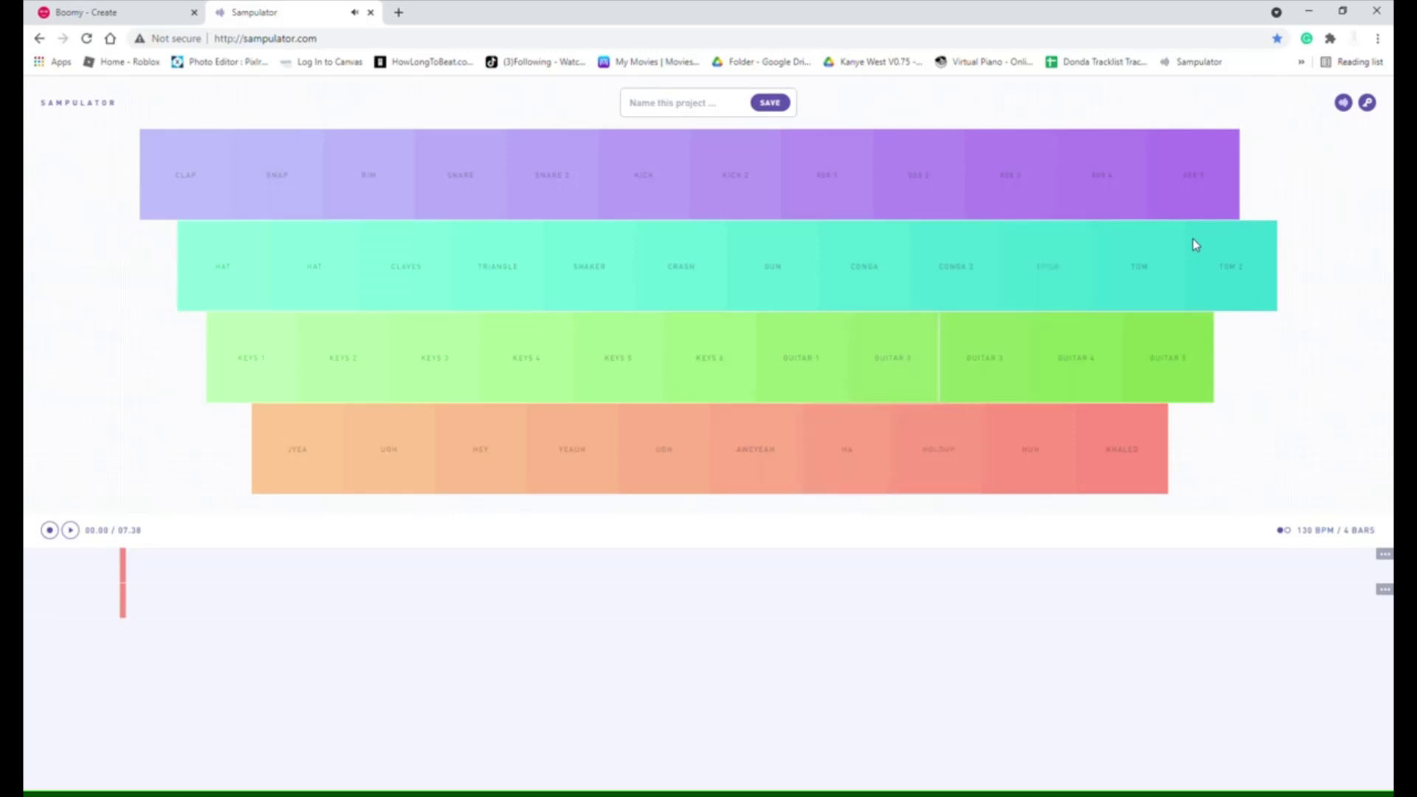
# Continue the Stick and Guitar 2 riff for fourteen hits, using single Guitar 2 notes between single and doubled Stick hits
pyautogui.press('p')
pyautogui.press('p')
pyautogui.press('k')
pyautogui.press('p')
pyautogui.press('k')
pyautogui.press('p')
pyautogui.press('k')
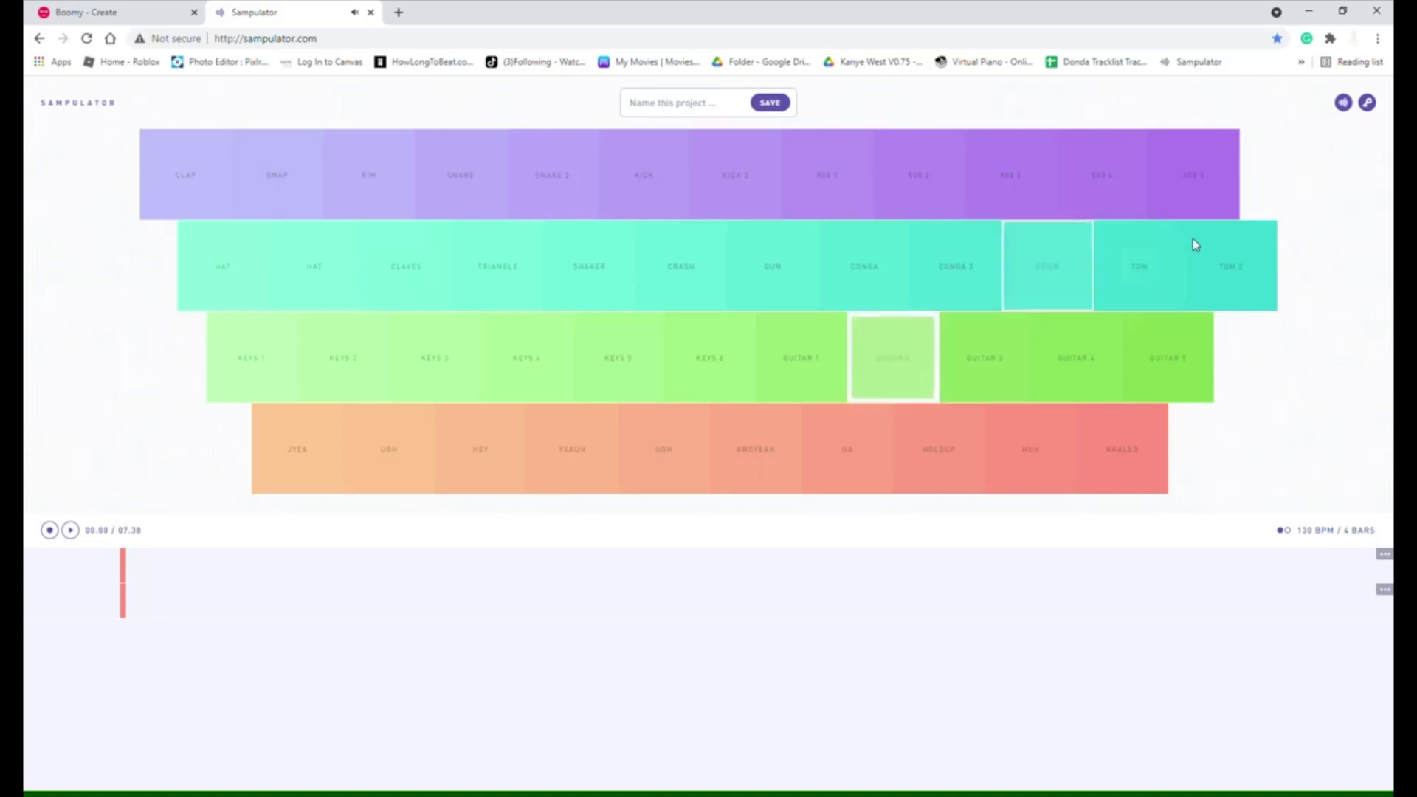
pyautogui.press('p')
pyautogui.press('p')
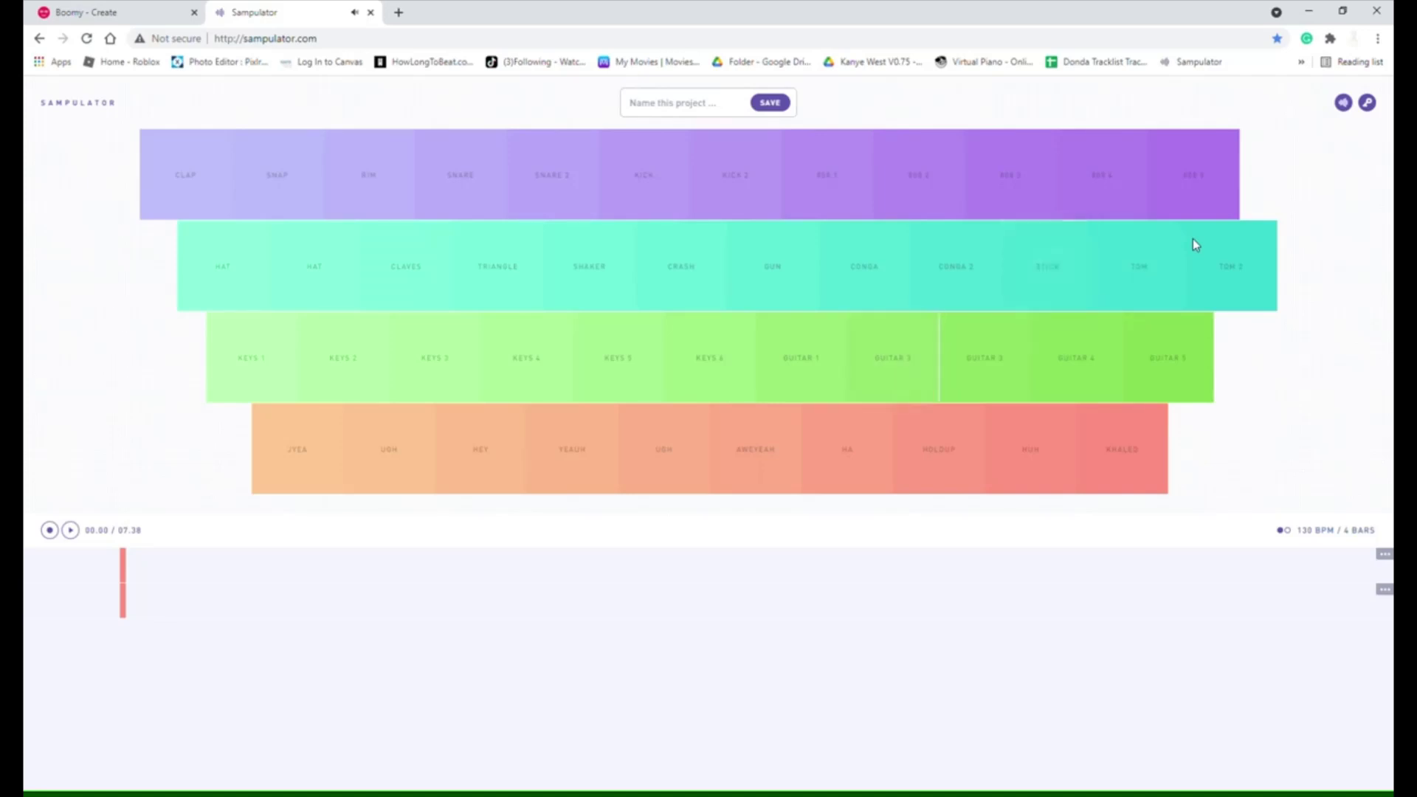
pyautogui.press('k')
pyautogui.press('p')
pyautogui.press('p')
pyautogui.press('k')
pyautogui.press('p')
# Play Guitar 1 four times, Stick, Guitar 1 again and two closing Stick hits
pyautogui.press('j')
pyautogui.press('j')
pyautogui.press('j')
pyautogui.press('j')
pyautogui.press('p')
pyautogui.press('j')
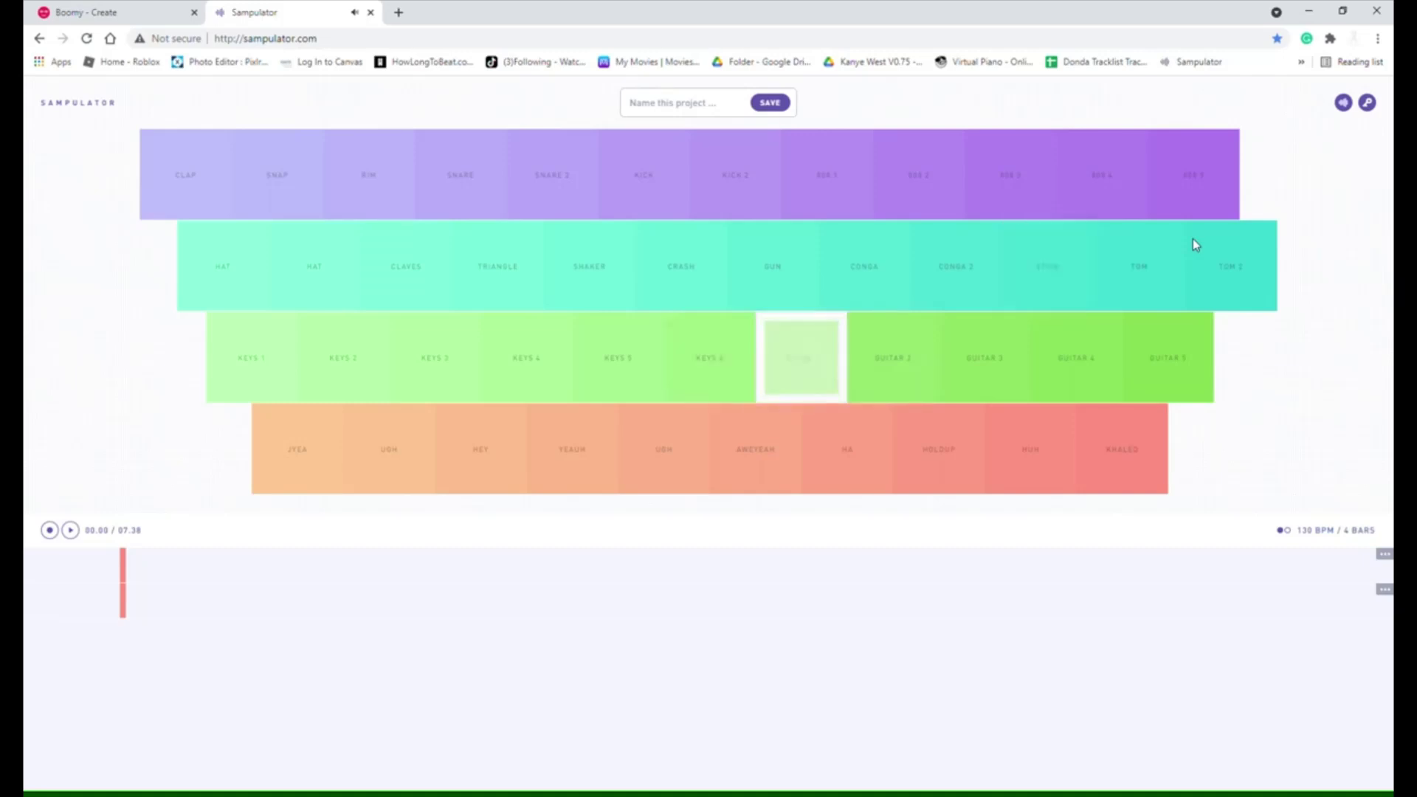
pyautogui.press('p')
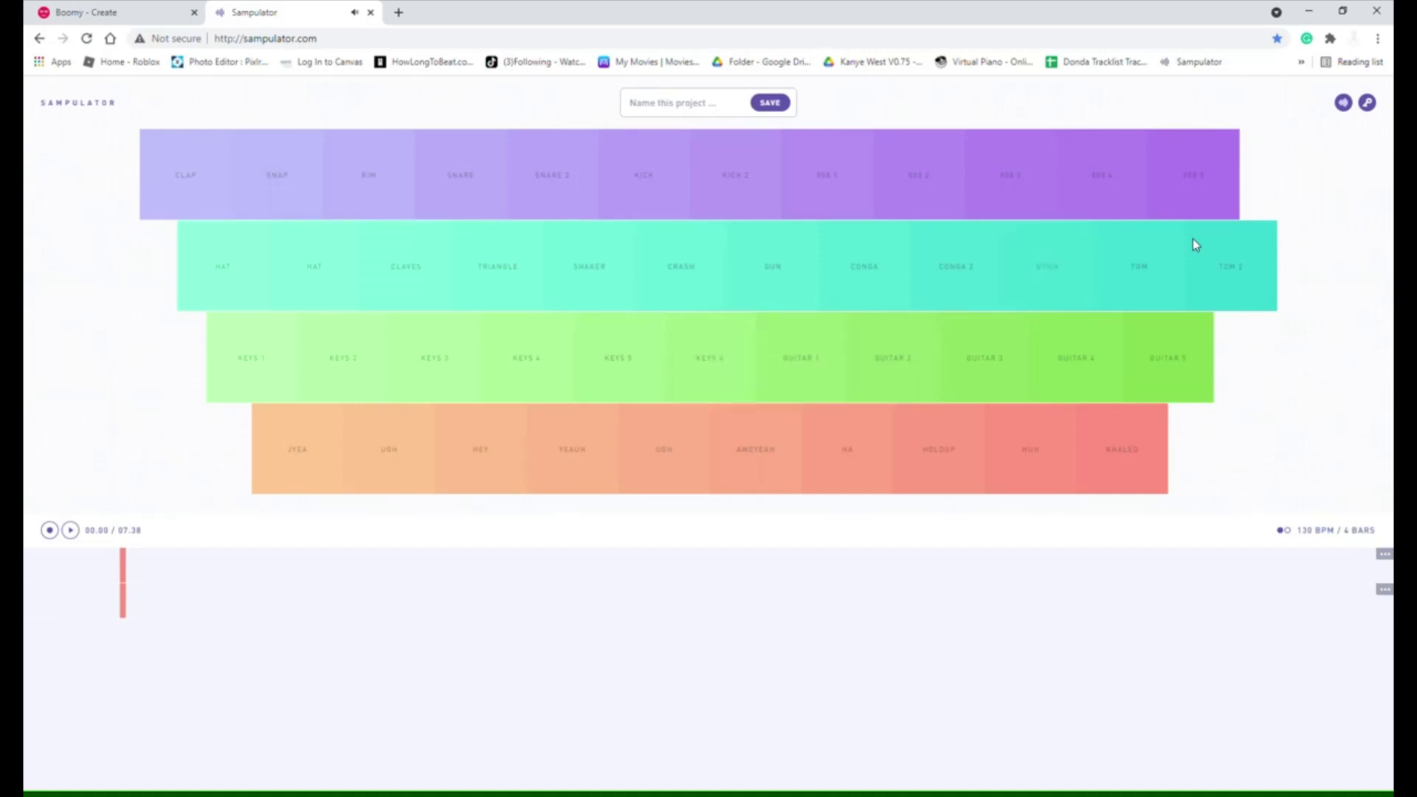
pyautogui.press('p')
# Play Keys 6 twice, Stick and Keys 6 once more, ending with a Gun sample
pyautogui.press('h')
pyautogui.press('h')
pyautogui.press('p')
pyautogui.press('h')
pyautogui.click(768, 270)
# Reset the project to an empty timeline and try out the Shaker, Snare 2, Crash and Kick samples
pyautogui.click(1344, 103)
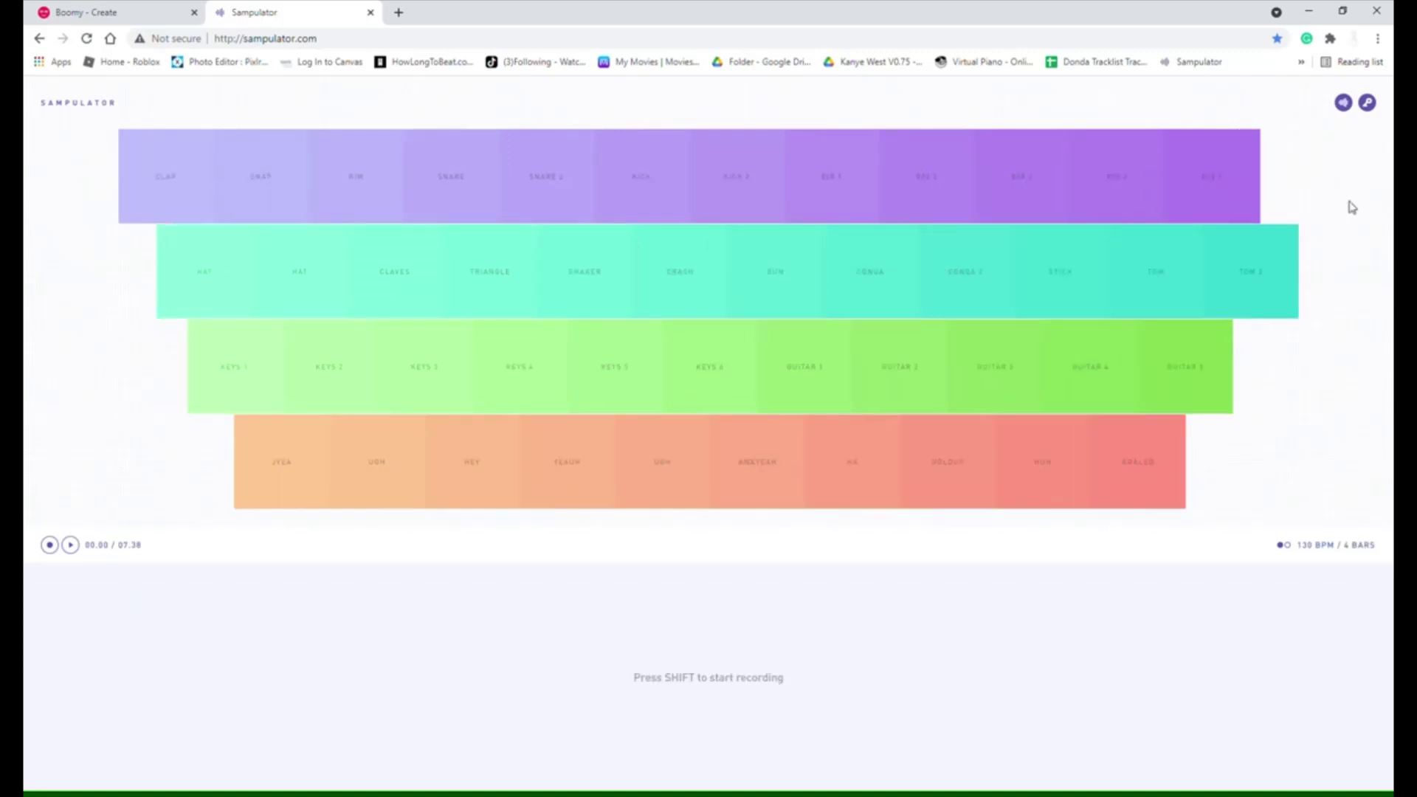
pyautogui.click(567, 260)
pyautogui.click(585, 270)
pyautogui.click(561, 216)
pyautogui.click(579, 285)
pyautogui.click(680, 272)
pyautogui.click(680, 200)
pyautogui.click(629, 191)
pyautogui.click(647, 193)
# Alternate the Shaker and Kick samples for nine hits, starting and ending with Shaker
pyautogui.click(580, 290)
pyautogui.click(633, 206)
pyautogui.click(579, 270)
pyautogui.click(627, 197)
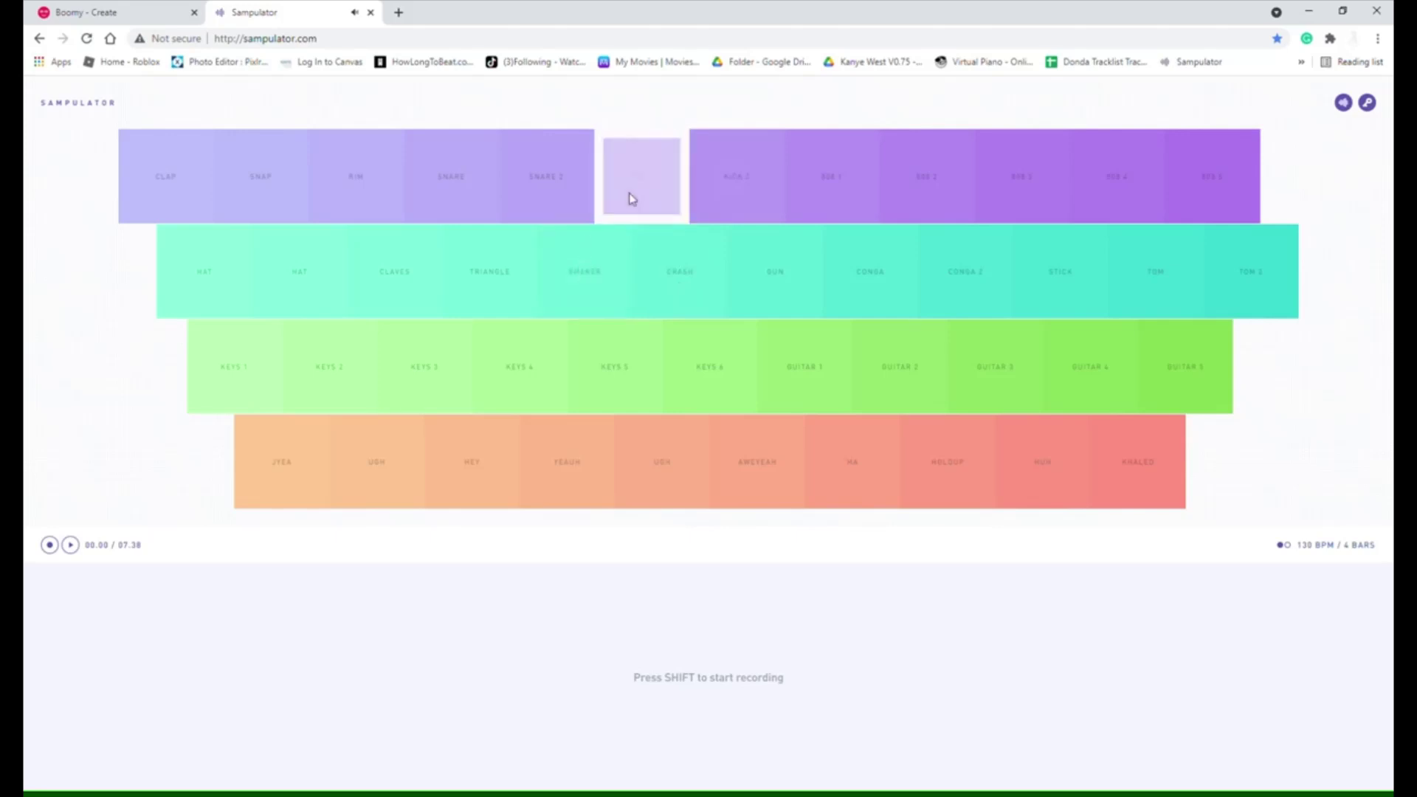
pyautogui.click(572, 278)
pyautogui.click(613, 178)
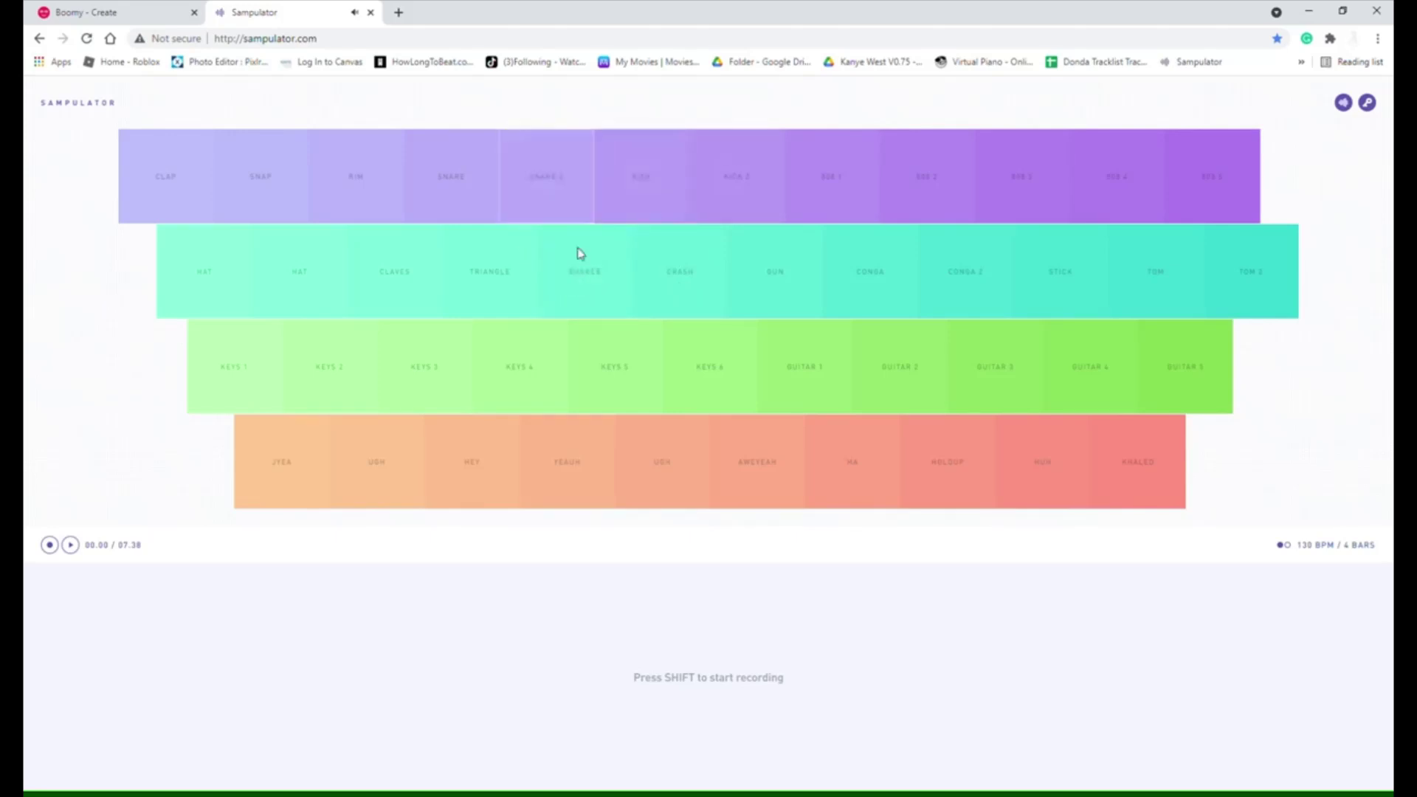
pyautogui.click(583, 267)
pyautogui.click(612, 184)
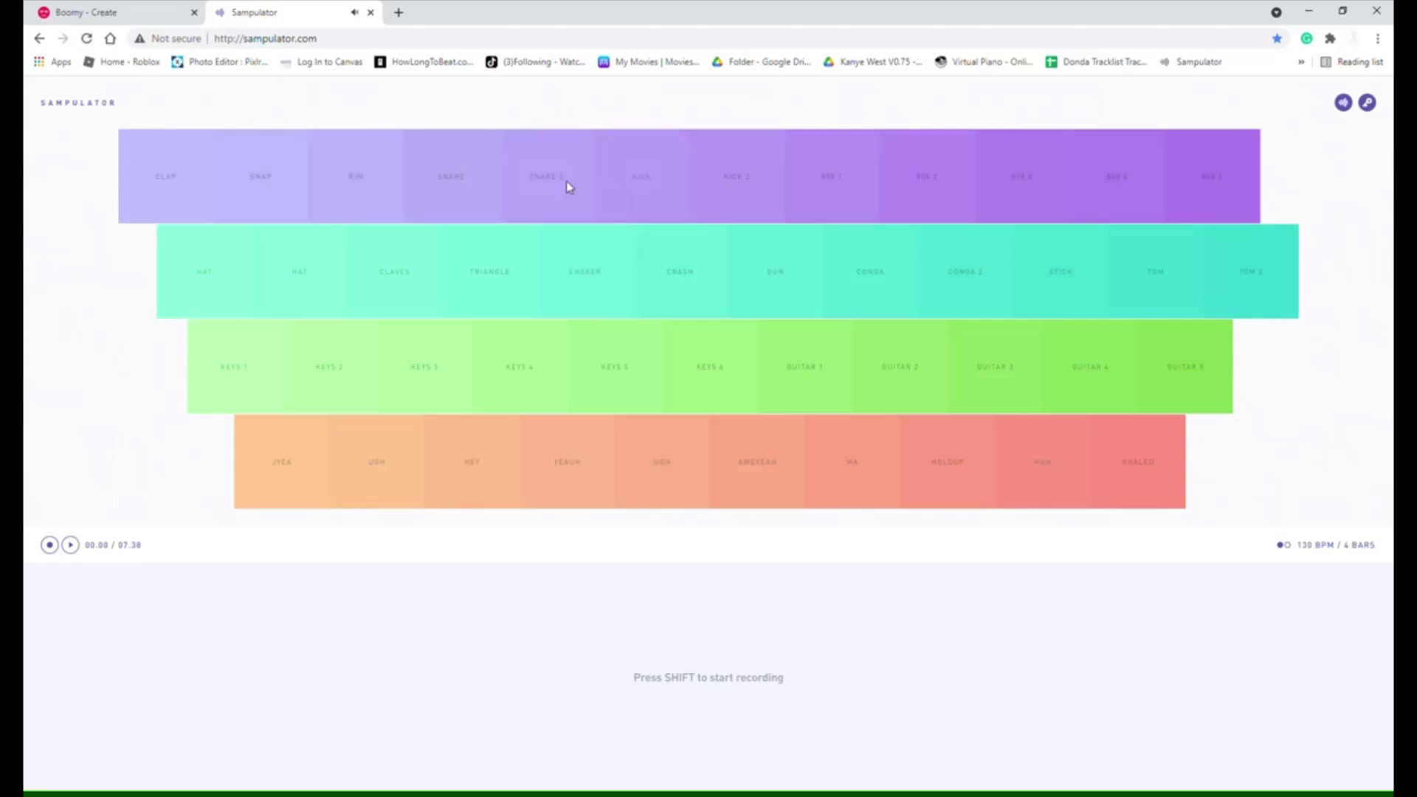
pyautogui.click(581, 277)
# Play a nine-hit beat combining Snare 2, Kick and Shaker, starting and ending with Snare 2
pyautogui.press('5')
pyautogui.press('6')
pyautogui.press('6')
pyautogui.press('6')
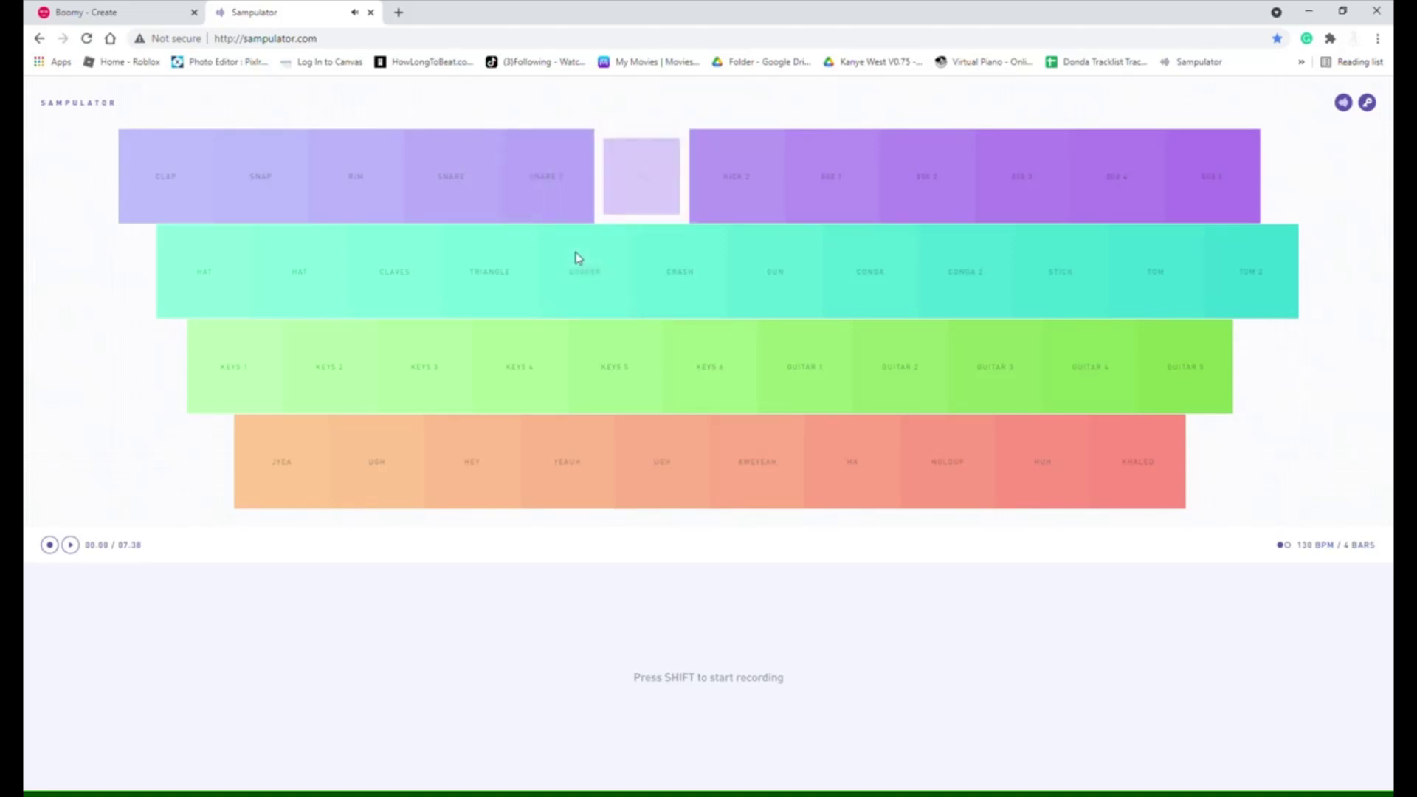
pyautogui.press('5')
pyautogui.click(579, 257)
pyautogui.press('6')
pyautogui.click(580, 258)
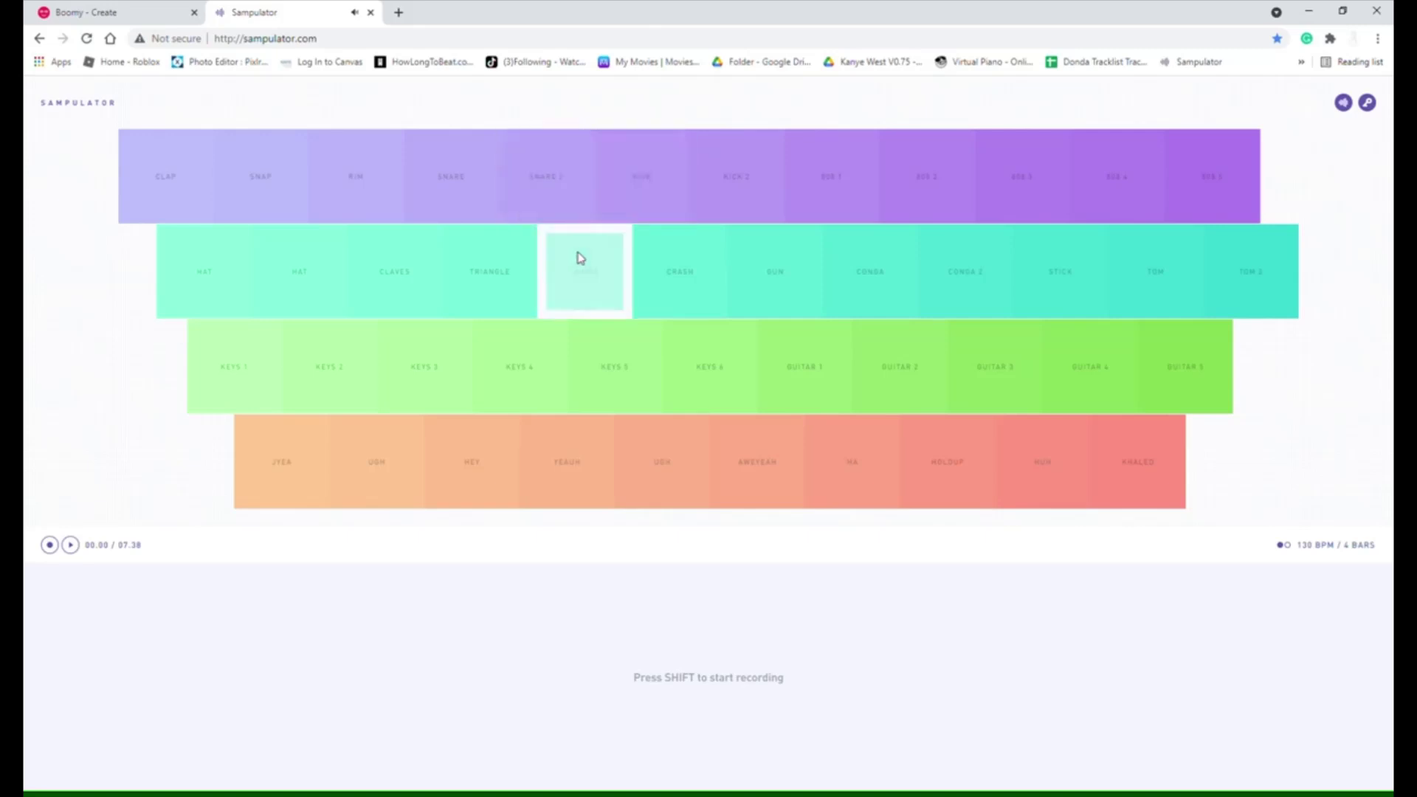
pyautogui.press('5')
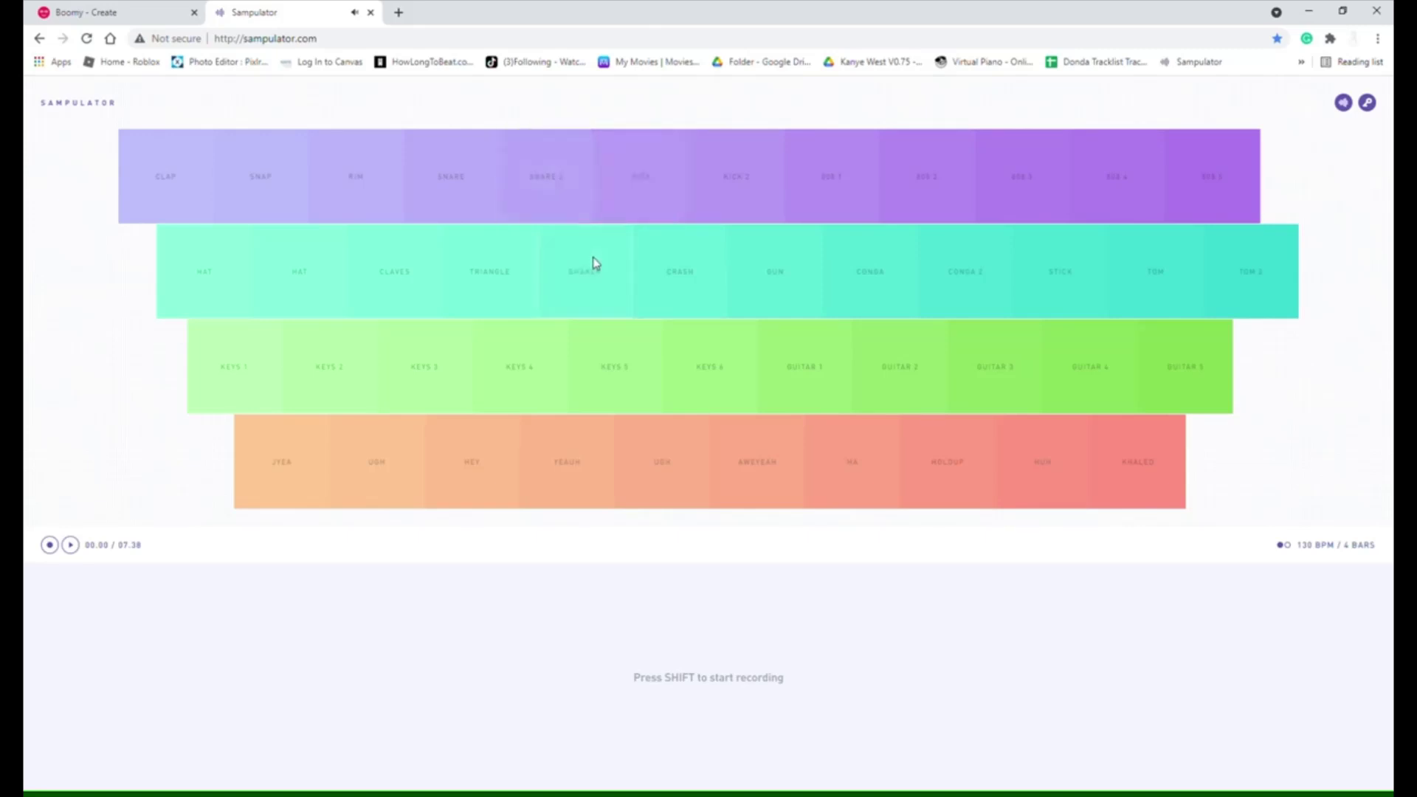
# Play five alternating Snare 2 and Kick hits, three Snare hits and a closing Snare 2
pyautogui.press('5')
pyautogui.press('6')
pyautogui.press('5')
pyautogui.press('6')
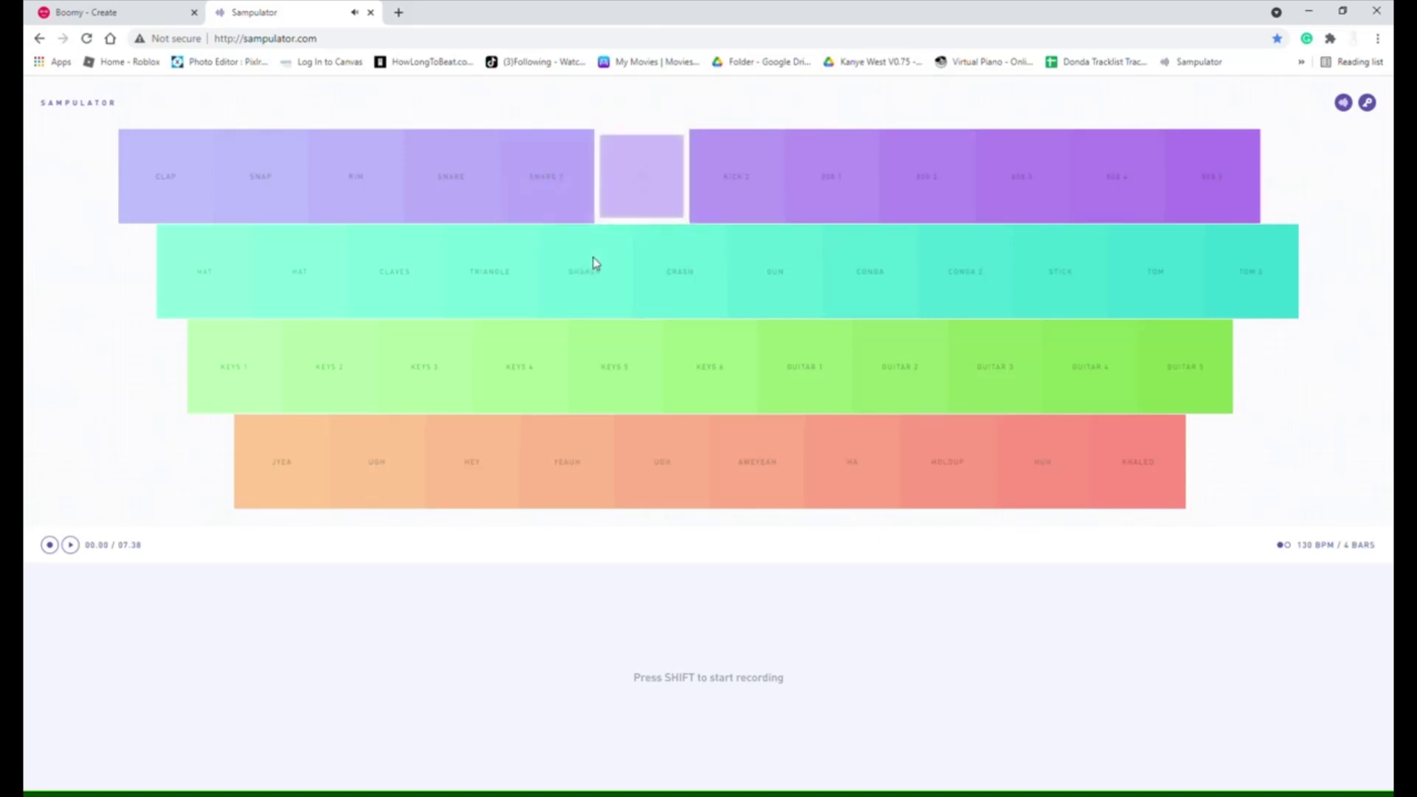
pyautogui.press('5')
pyautogui.press('4')
pyautogui.press('4')
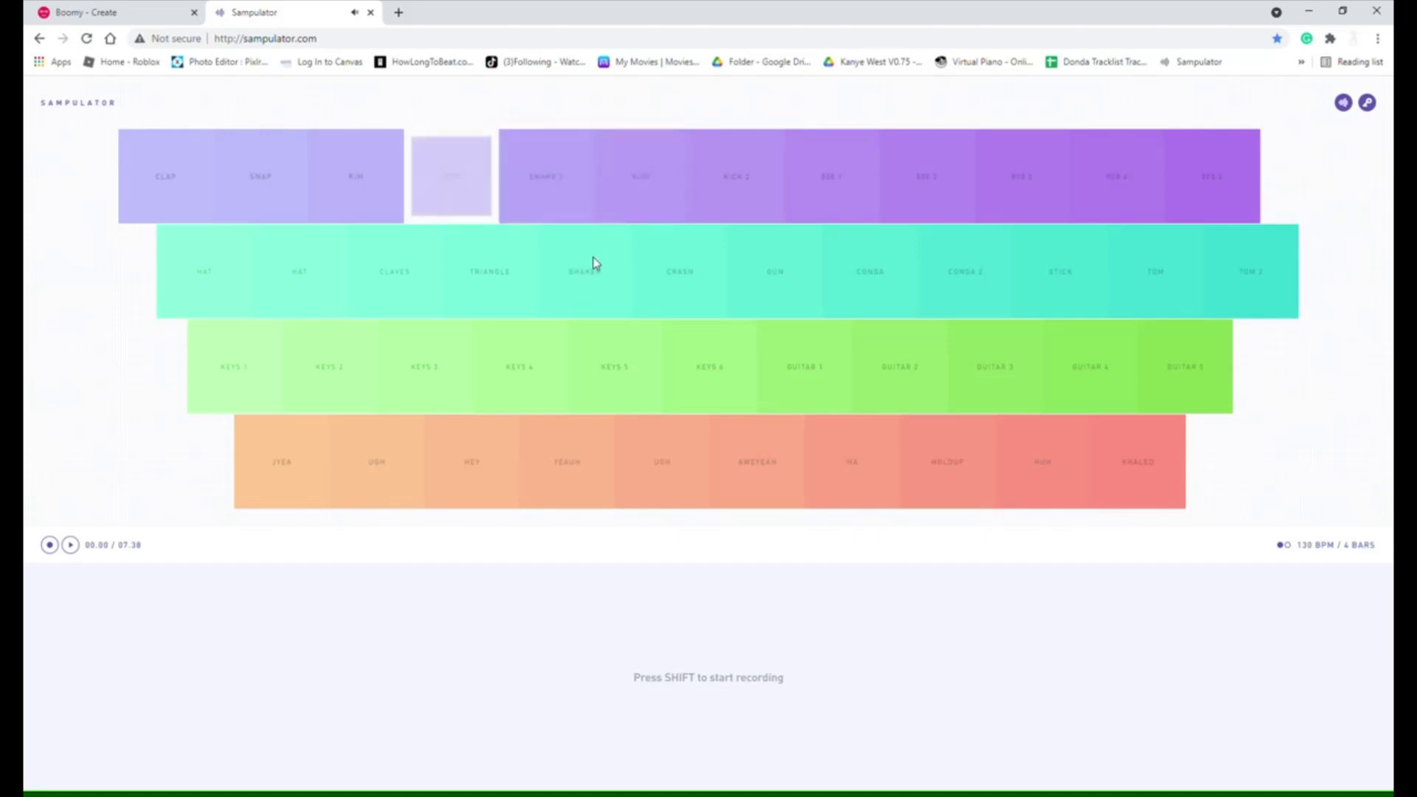
pyautogui.press('4')
pyautogui.press('5')
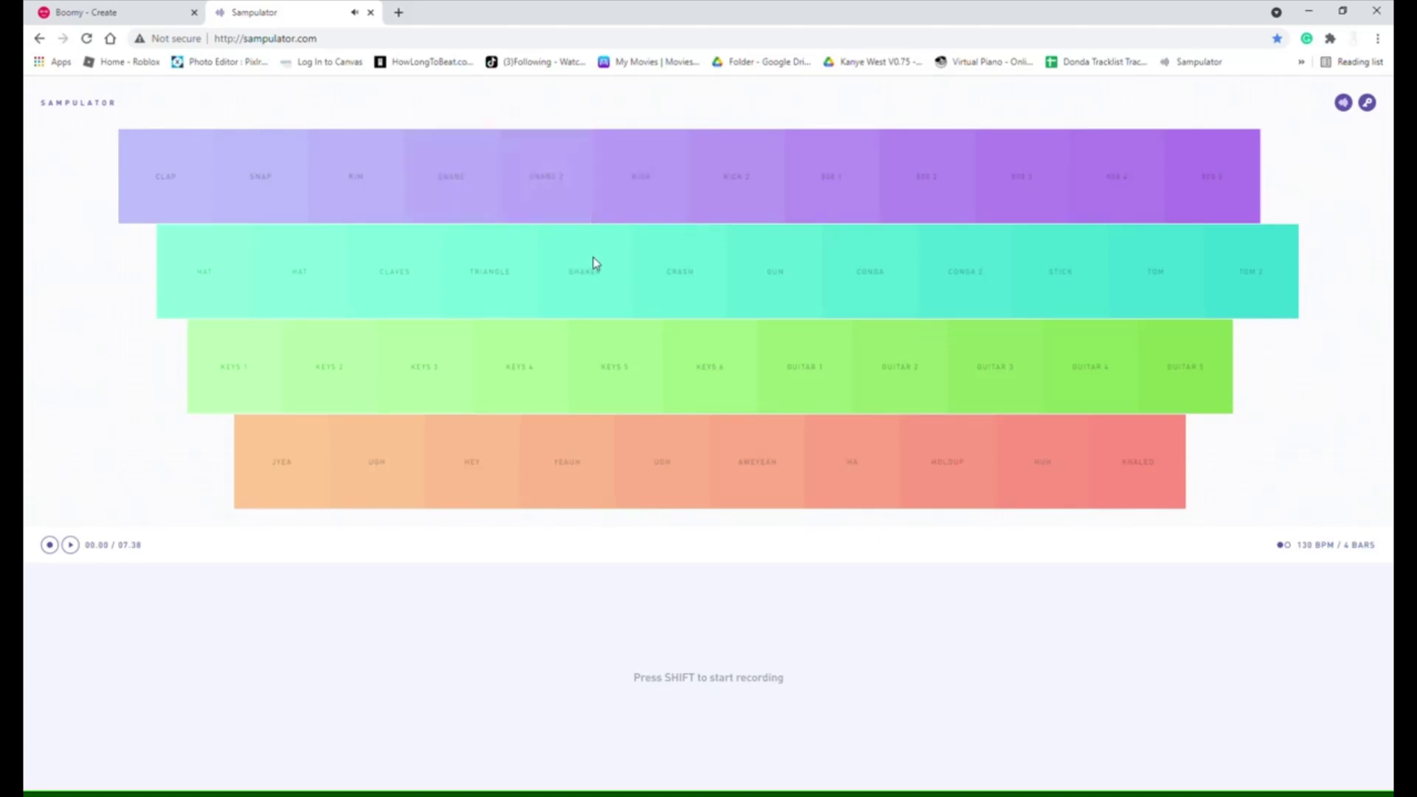
# Play Snare, Snare 2 and Kick in order twice, ending with one more Snare and Snare 2
pyautogui.press('4')
pyautogui.press('5')
pyautogui.press('6')
pyautogui.press('4')
pyautogui.press('5')
pyautogui.press('6')
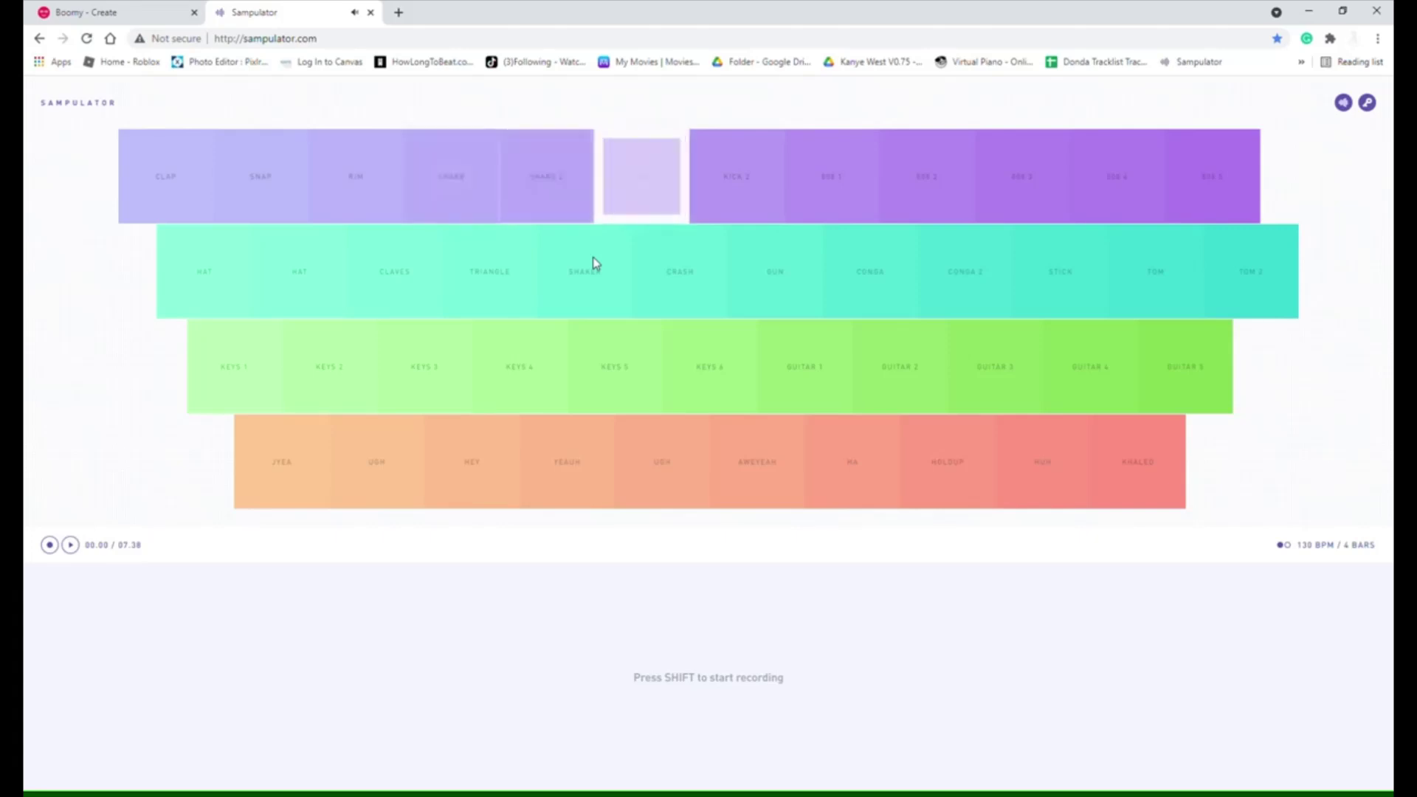
pyautogui.press('4')
pyautogui.press('5')
# Play the Snare sample twelve times in a row
pyautogui.press('4')
pyautogui.press('4')
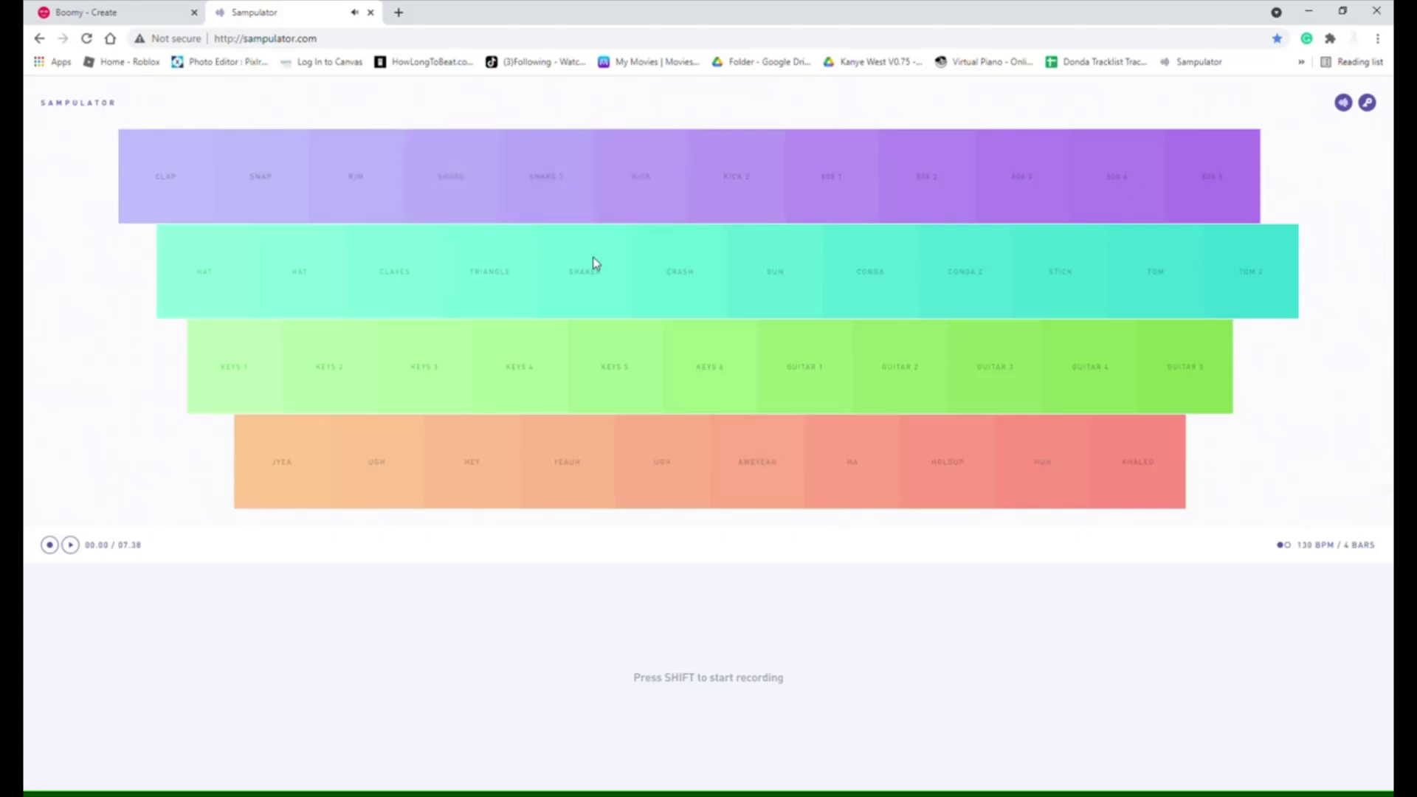
pyautogui.press('4')
pyautogui.press('4')
pyautogui.press('4')
pyautogui.press('4')
pyautogui.press('4')
pyautogui.press('4')
pyautogui.press('4')
pyautogui.press('4')
pyautogui.press('4')
pyautogui.press('4')
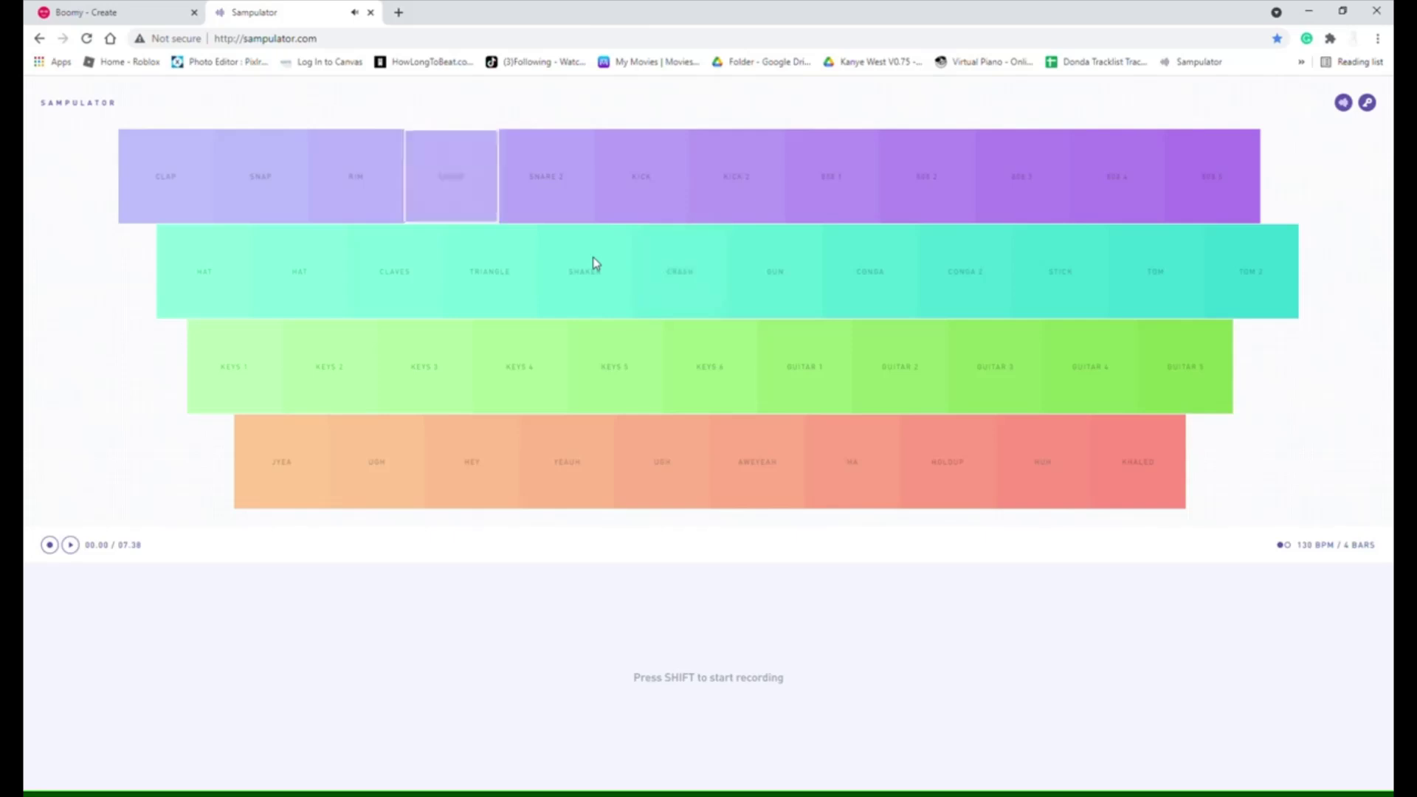
# Play a twelve-hit Crash beat with Snare on the second, fifth and ninth hits
pyautogui.press('y')
pyautogui.press('4')
pyautogui.press('y')
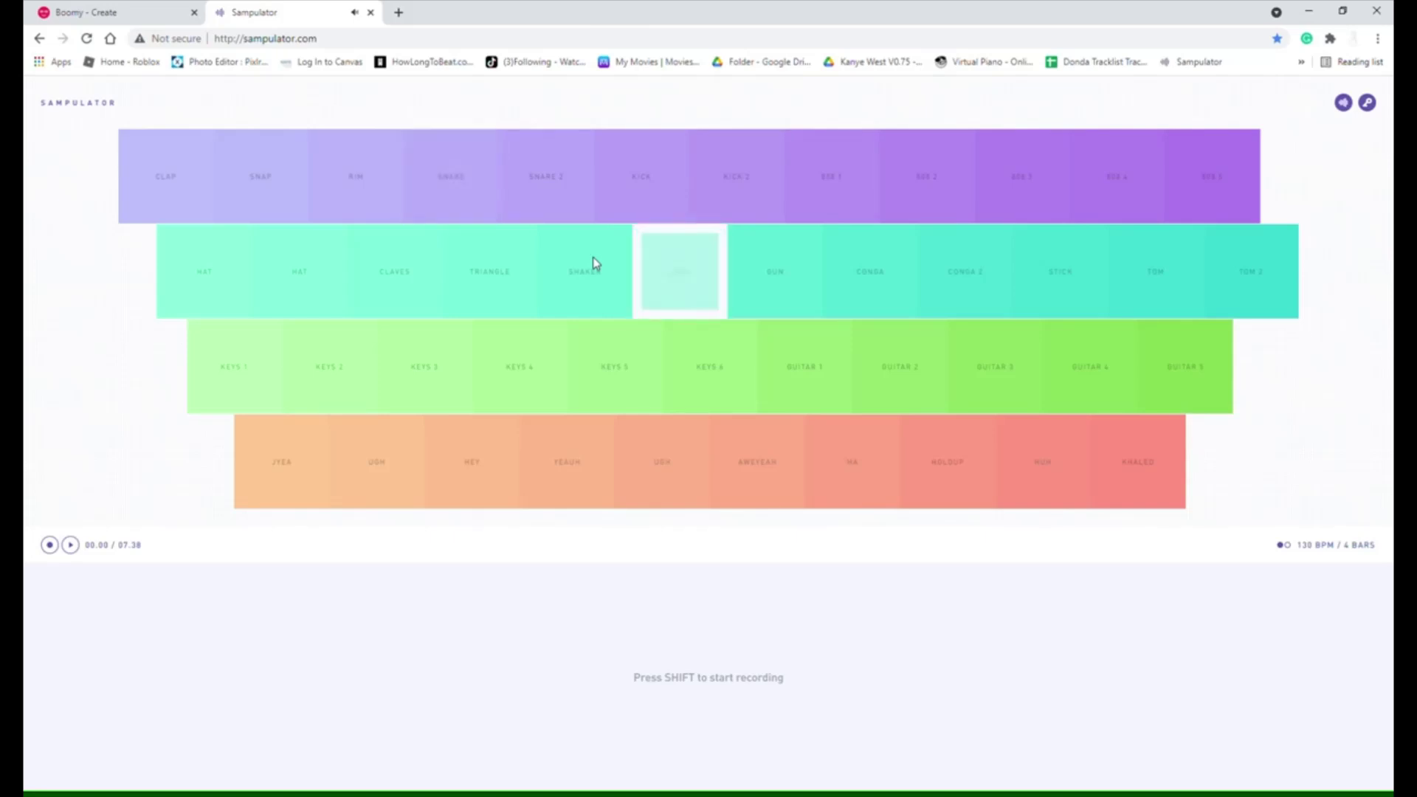
pyautogui.press('y')
pyautogui.press('4')
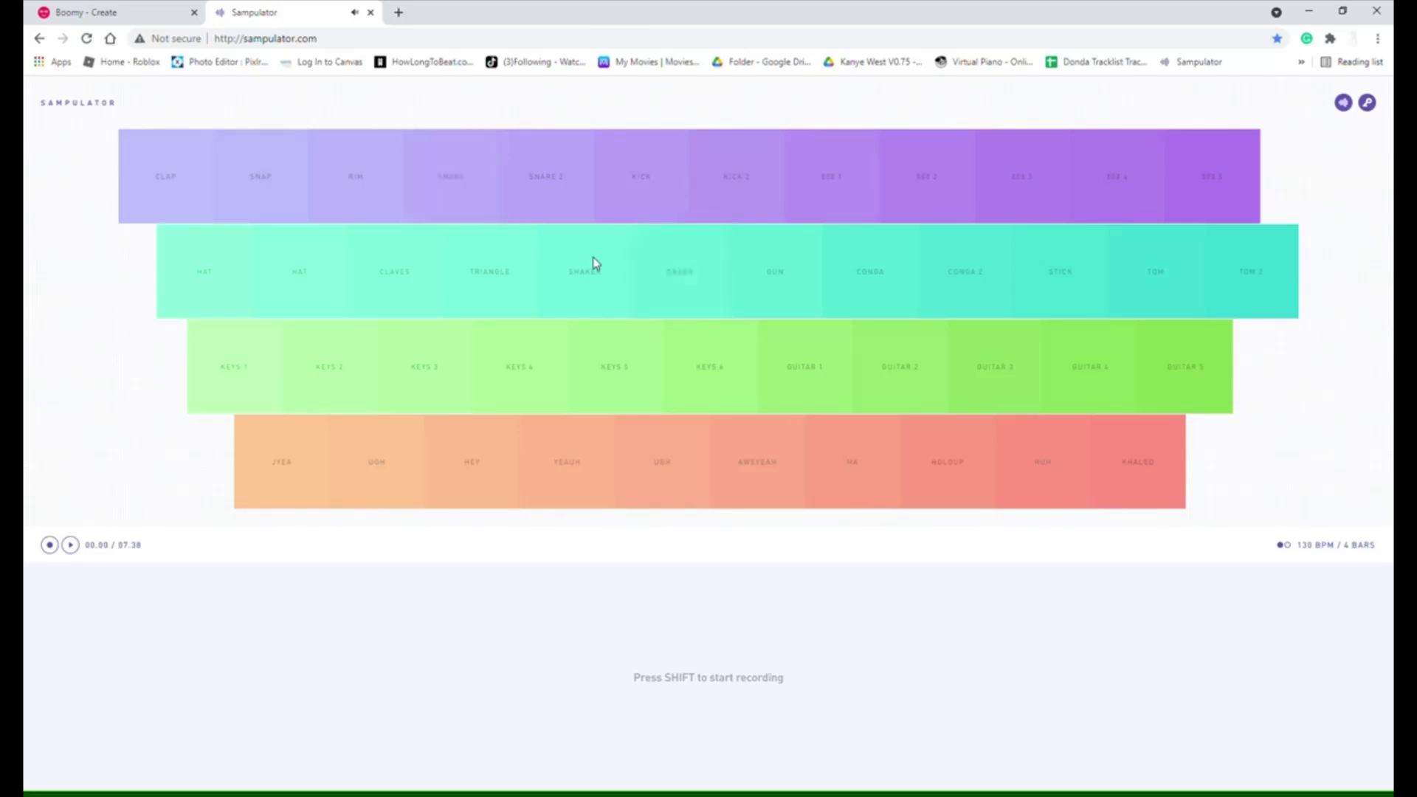
pyautogui.press('y')
pyautogui.press('y')
pyautogui.press('y')
pyautogui.press('4')
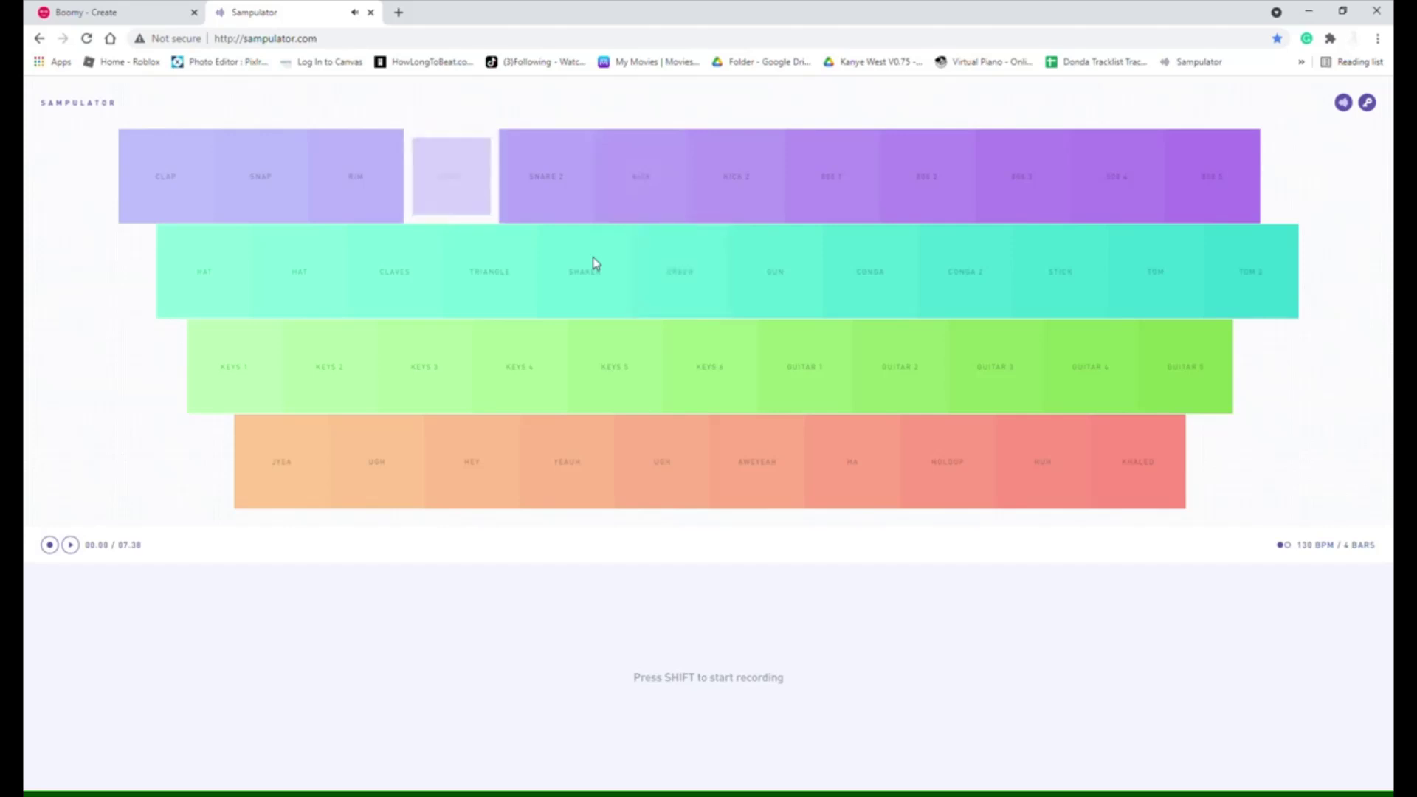
pyautogui.press('y')
pyautogui.press('y')
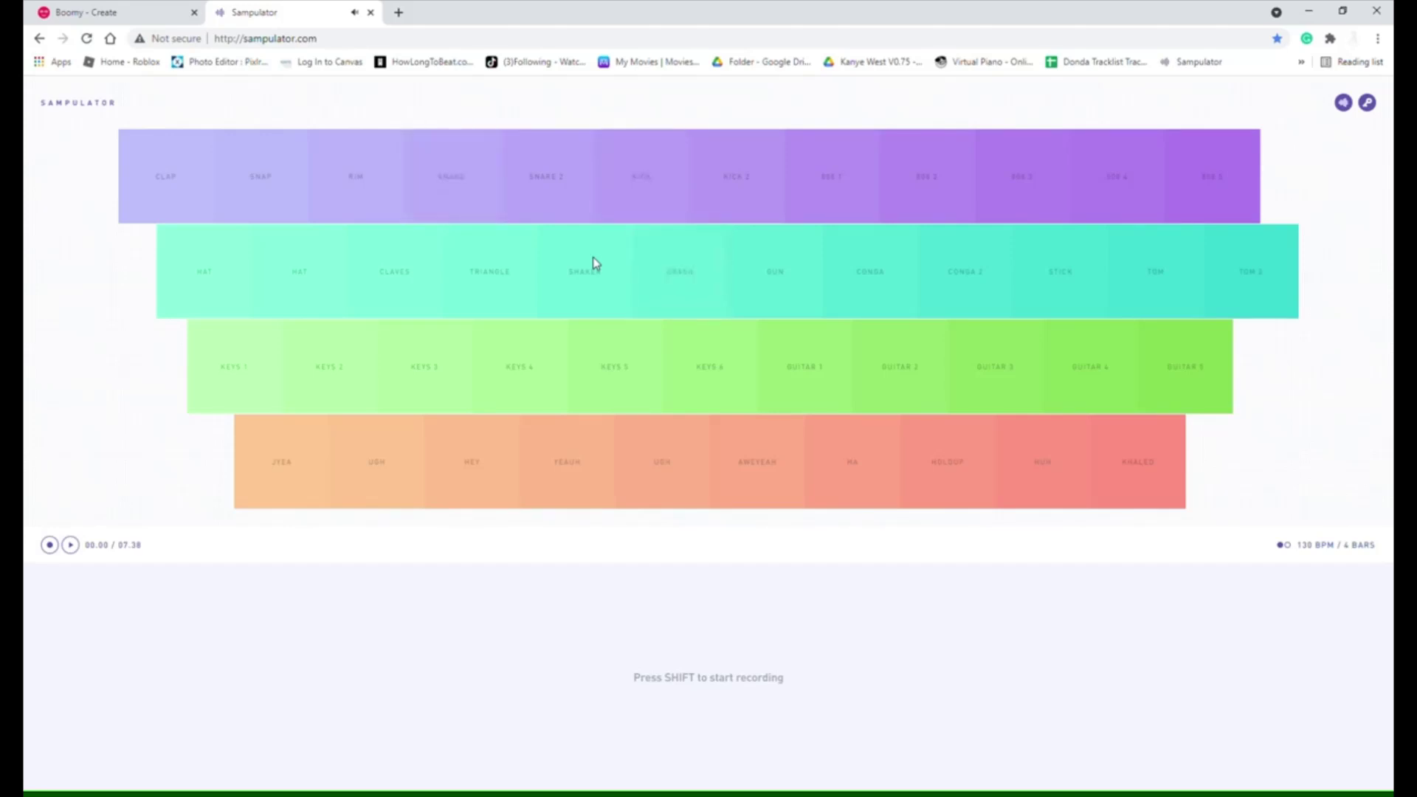
pyautogui.press('y')
# Play the Gun sample seven times in a row
pyautogui.press('u')
pyautogui.press('u')
pyautogui.press('u')
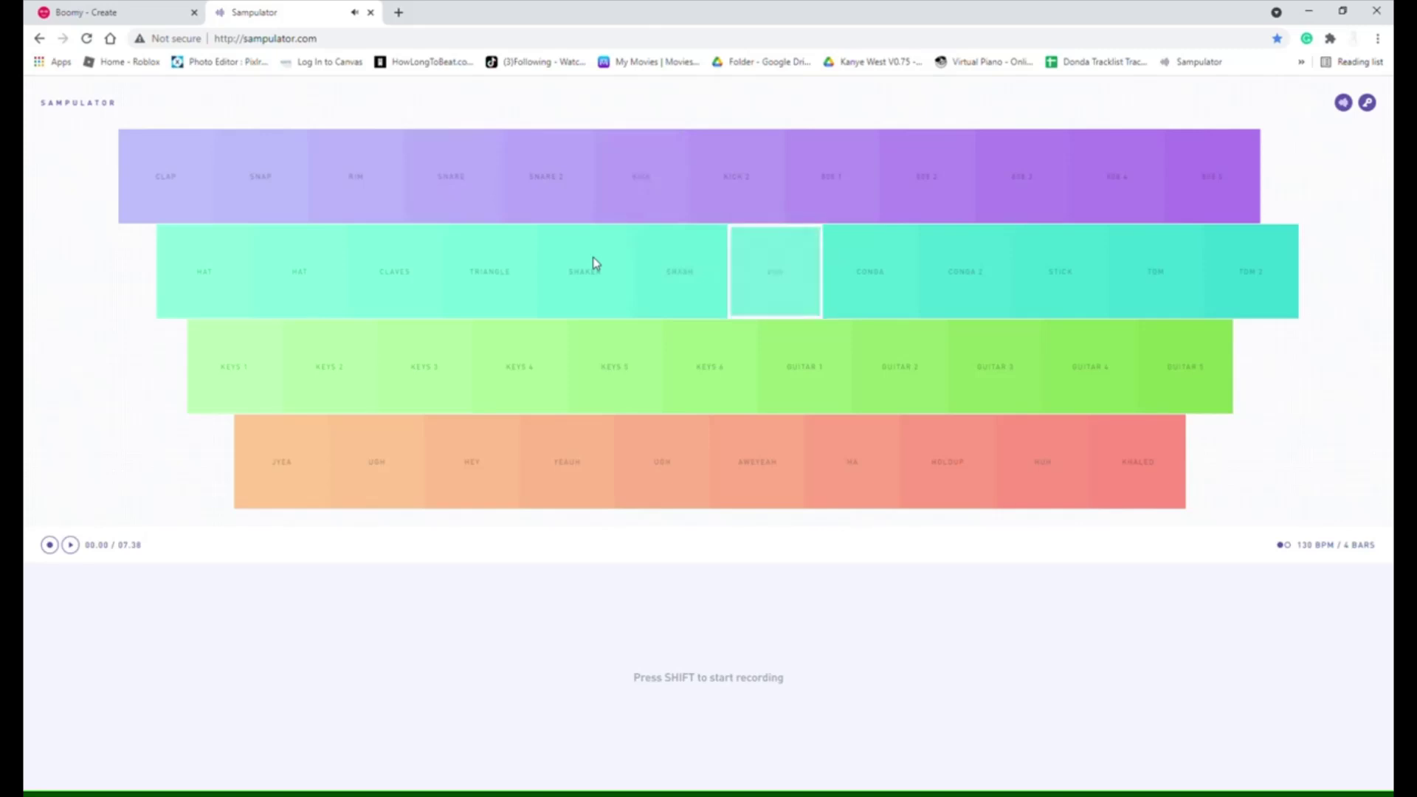
pyautogui.press('u')
pyautogui.press('u')
pyautogui.press('u')
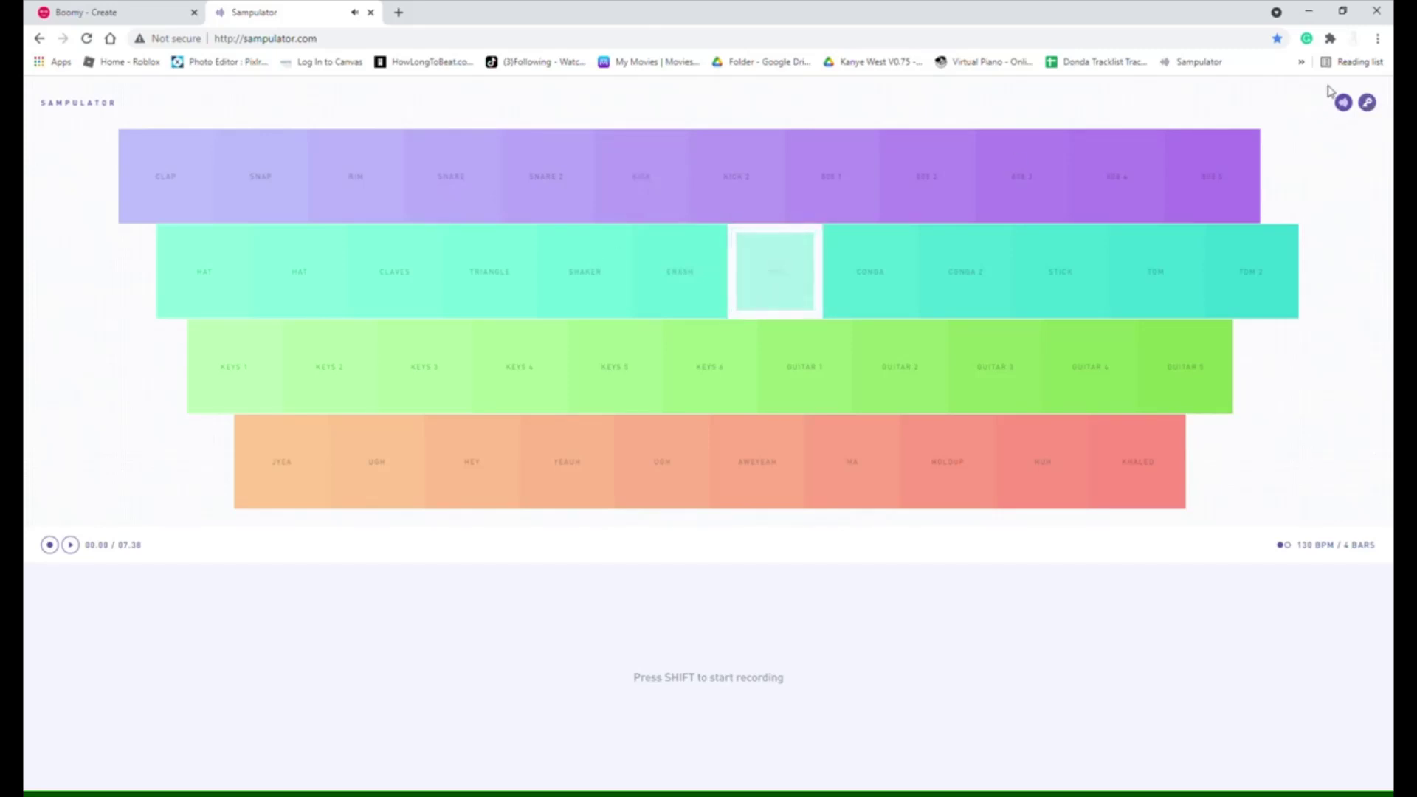
pyautogui.press('u')
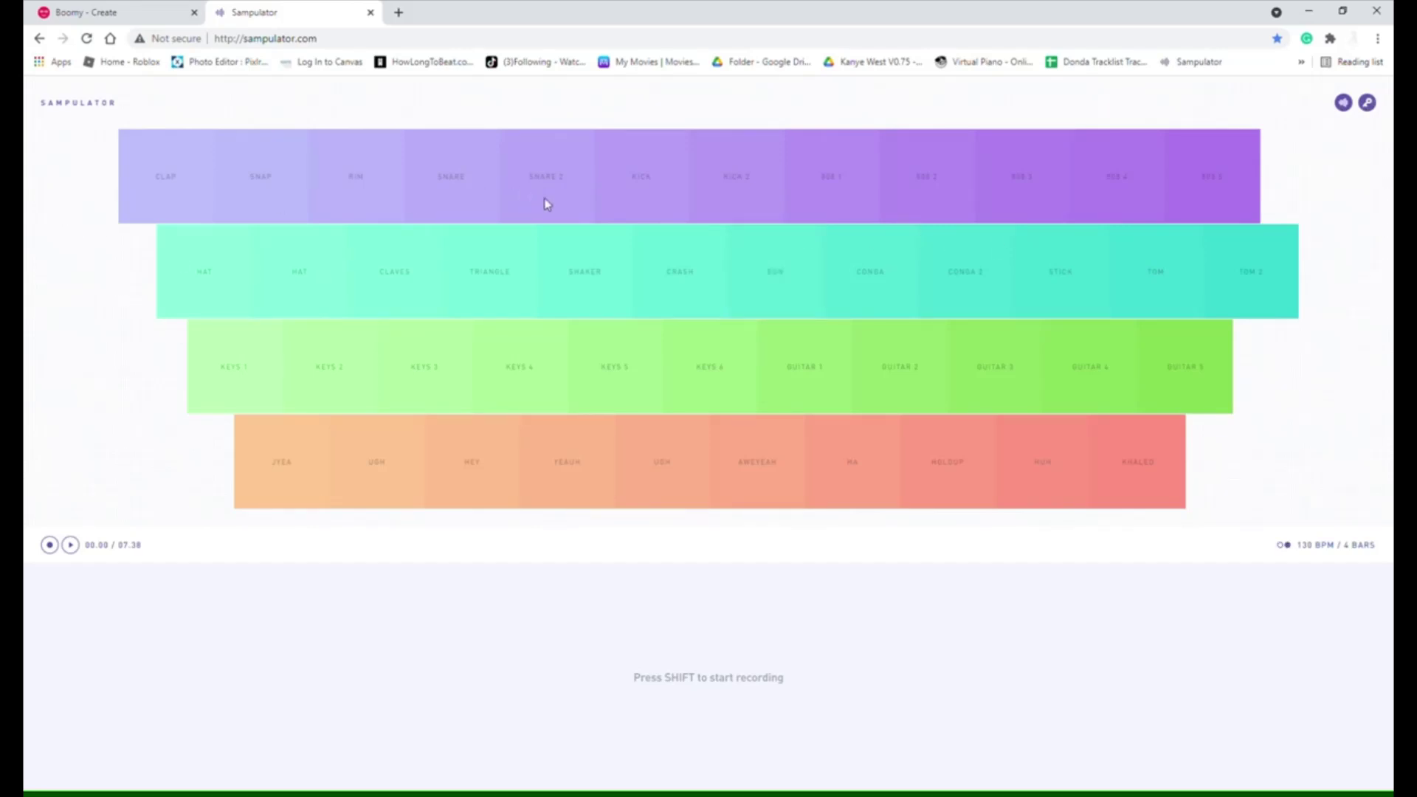
# Play a seven-hit pattern of Crash and Shaker, starting with Crash and ending with two Crash hits
pyautogui.press('y')
pyautogui.press('t')
pyautogui.press('t')
pyautogui.press('y')
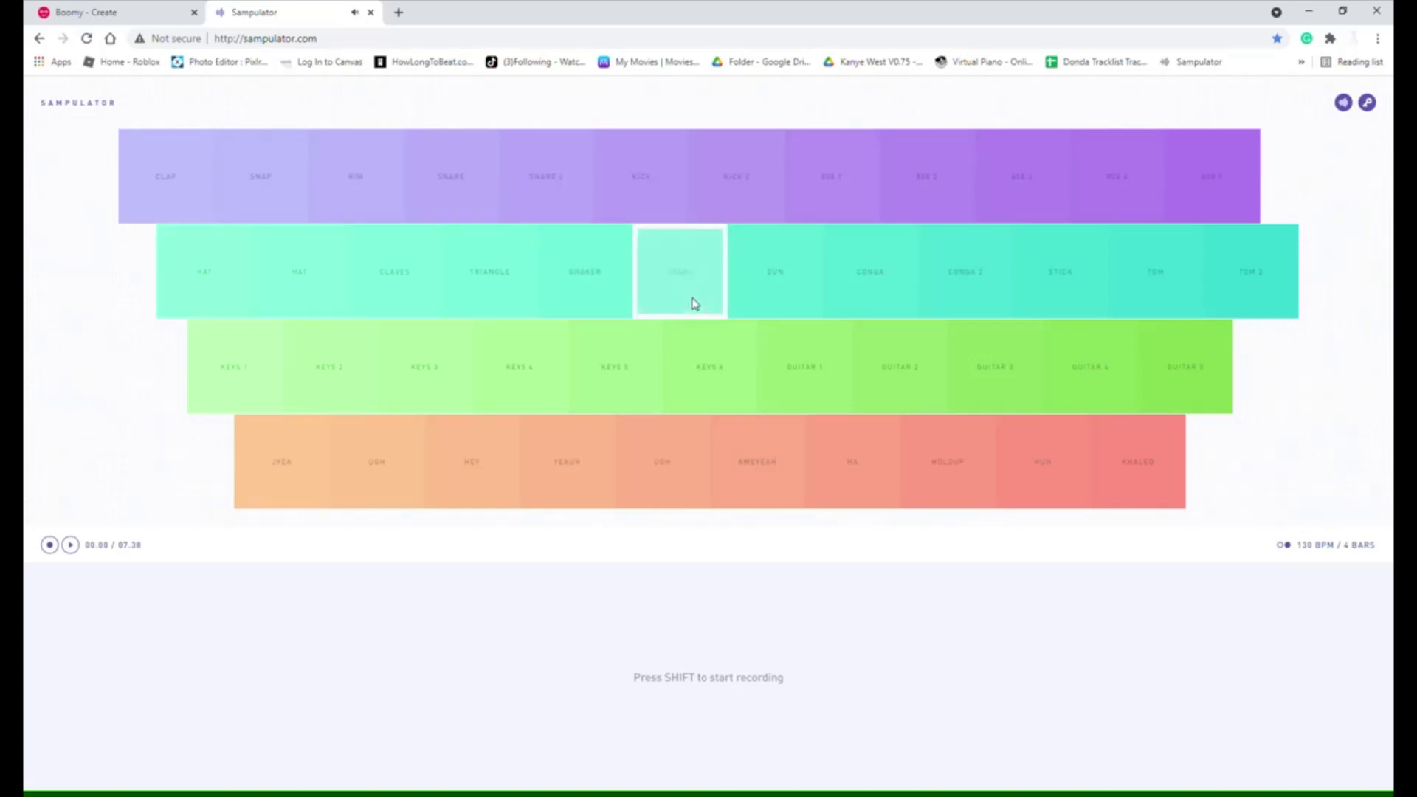
pyautogui.press('t')
pyautogui.press('y')
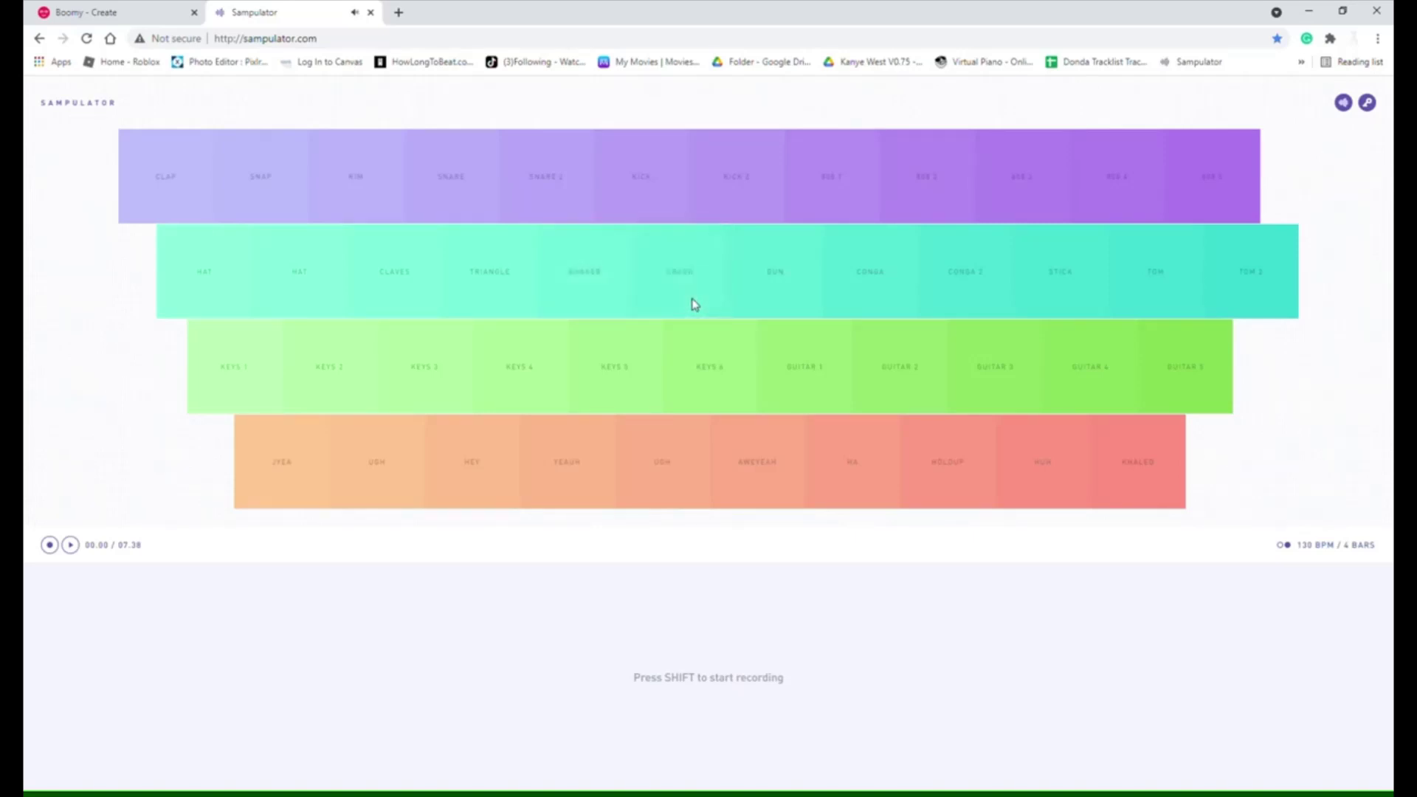
pyautogui.press('y')
# Play Crash twice over playback of the empty timeline, stop playback and play one more Crash
pyautogui.press('space')
pyautogui.press('y')
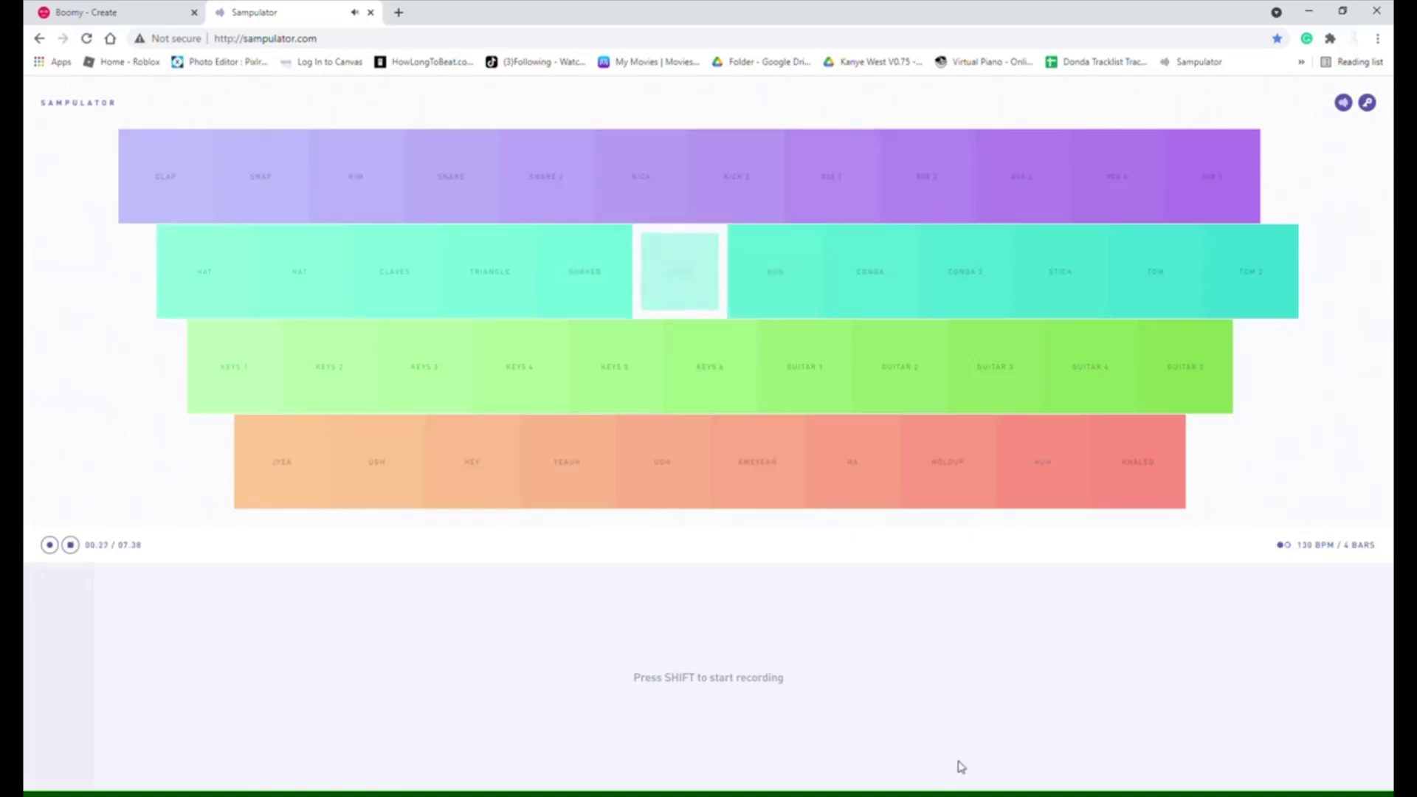
pyautogui.press('y')
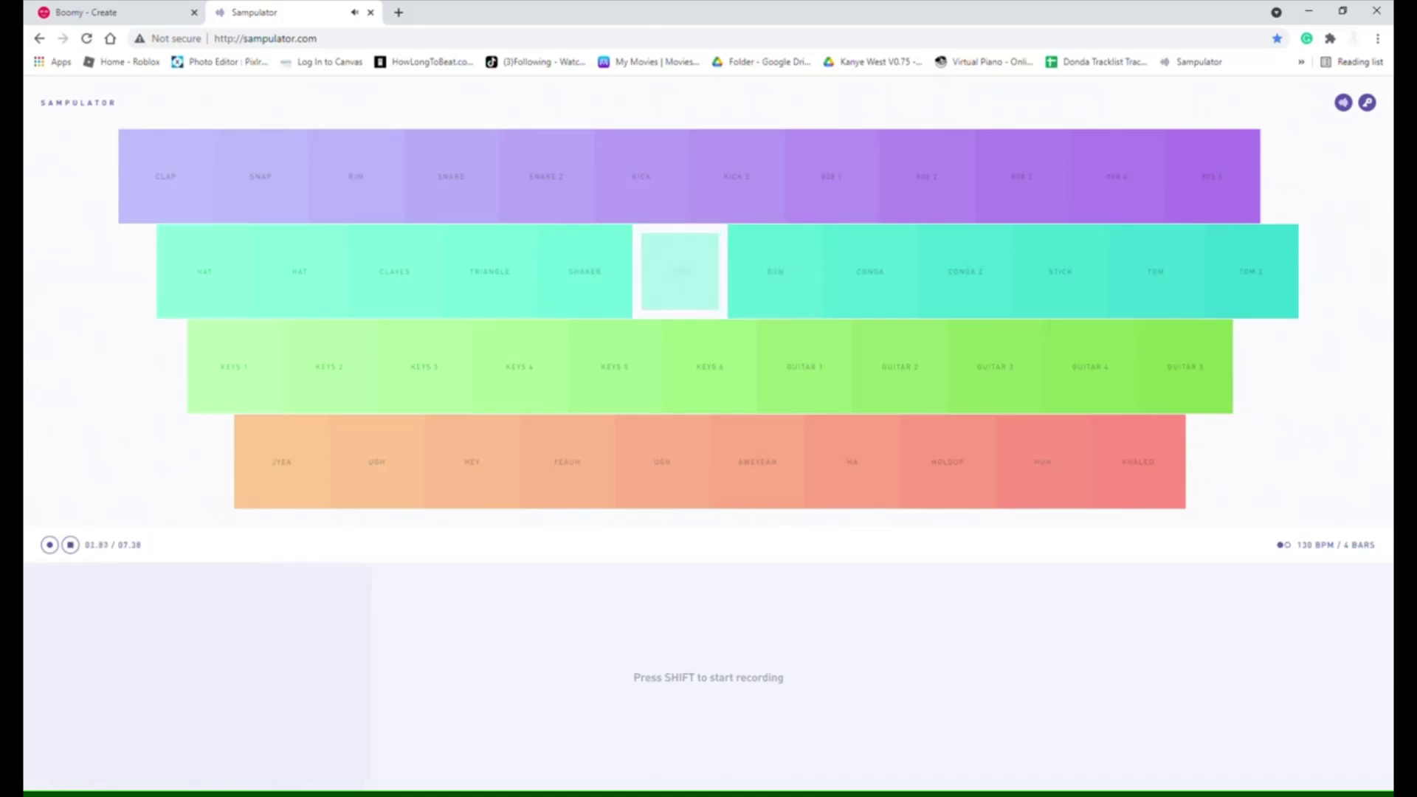
pyautogui.click(70, 545)
pyautogui.press('y')
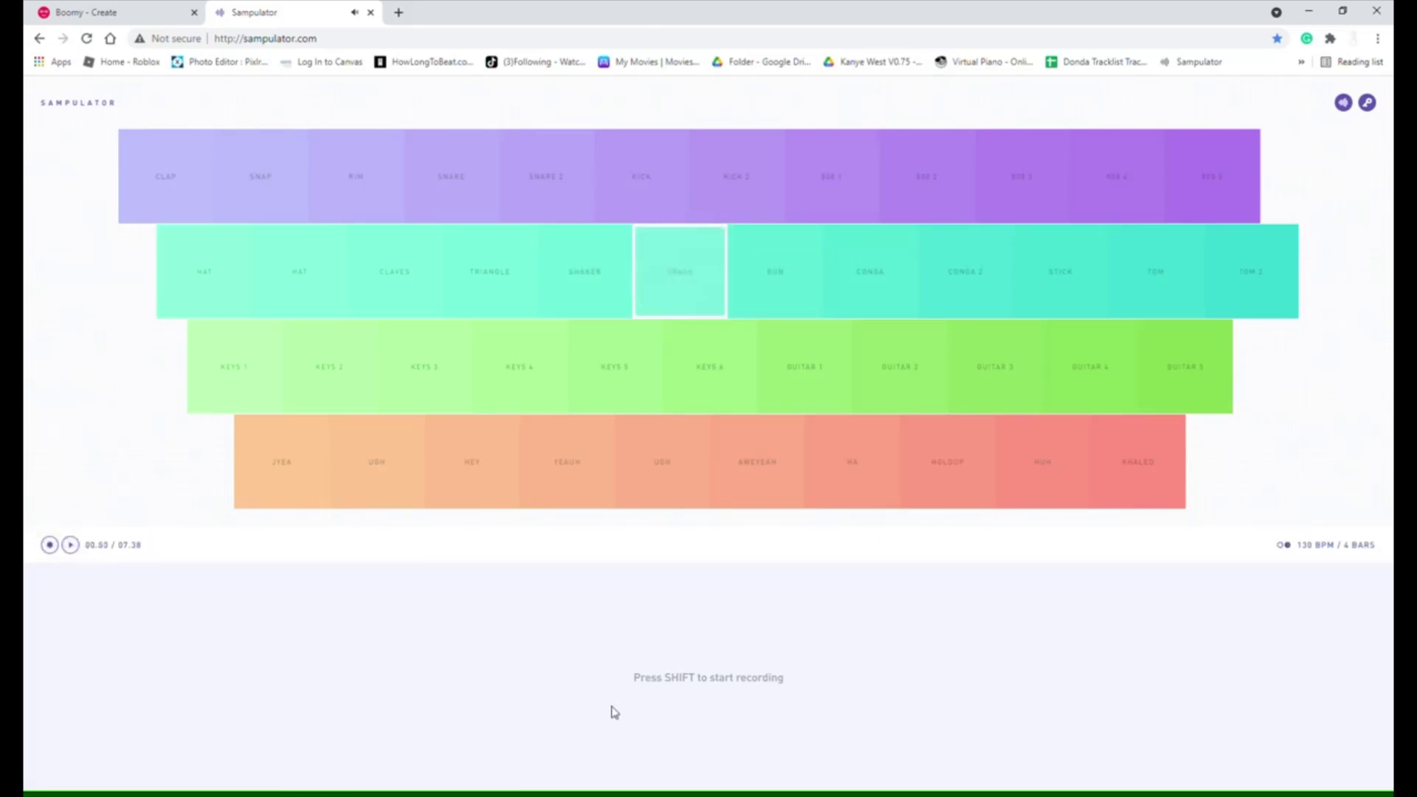
# Play Kick and Crash twice, add one Shaker hit and finish with three Crash hits
pyautogui.press('6')
pyautogui.press('y')
pyautogui.press('6')
pyautogui.press('y')
pyautogui.press('t')
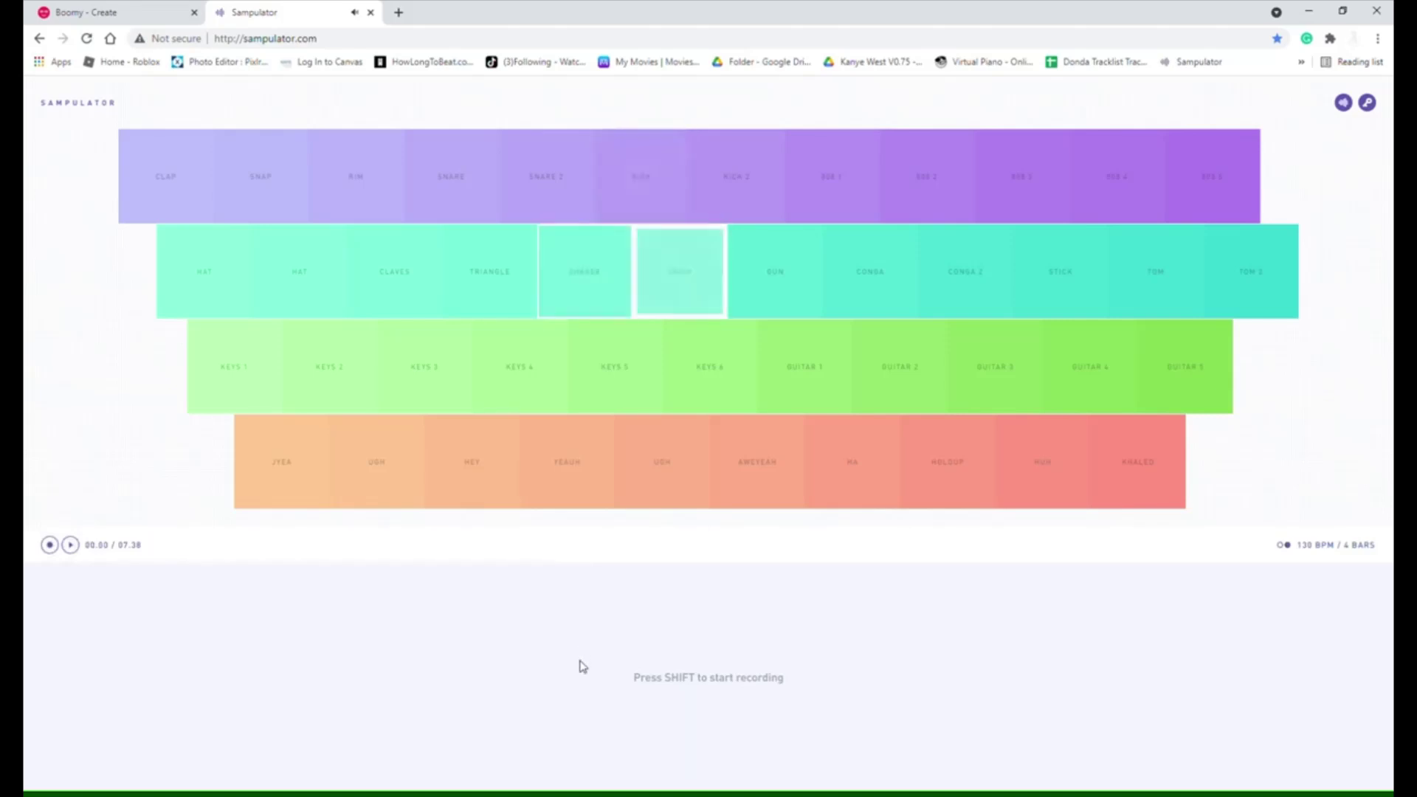
pyautogui.press('y')
pyautogui.press('y')
pyautogui.press('y')
# Play Kick and Crash twice, two extra Crash hits, and a closing Kick and Crash
pyautogui.press('6')
pyautogui.press('y')
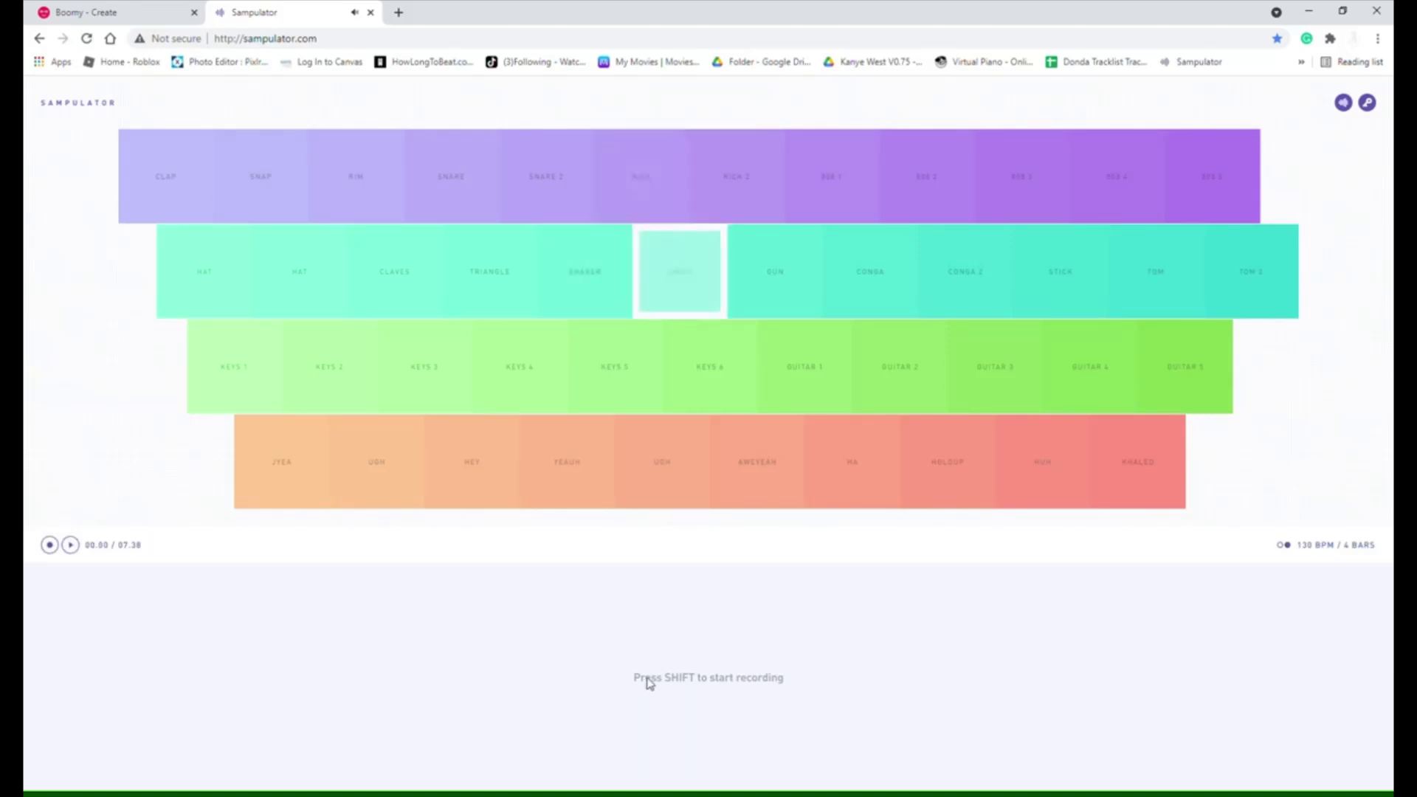
pyautogui.press('6')
pyautogui.press('y')
pyautogui.press('y')
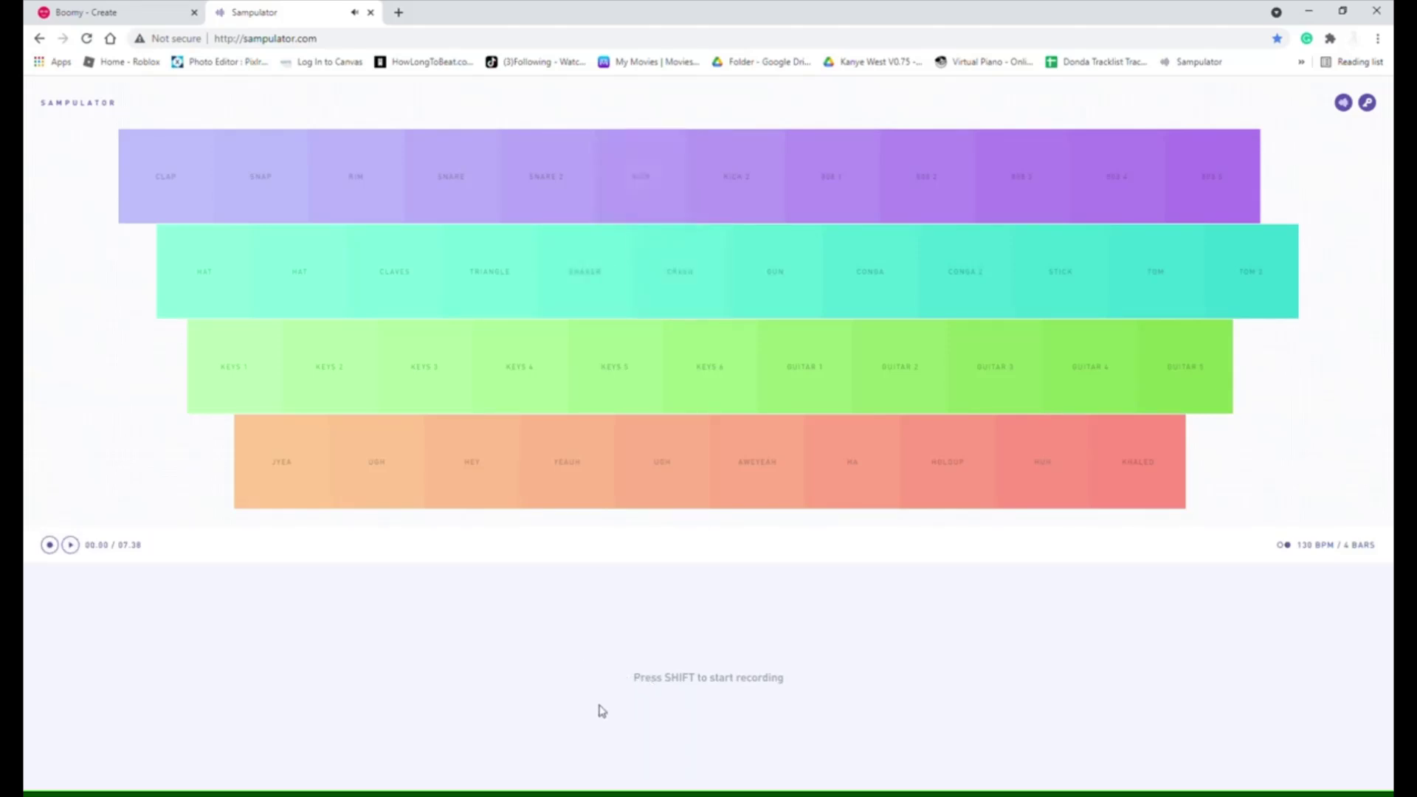
pyautogui.press('y')
pyautogui.press('6')
pyautogui.press('y')
# Play two Kick hits, Crash, Kick and Crash, ending with four Kick hits
pyautogui.press('6')
pyautogui.press('6')
pyautogui.press('y')
pyautogui.press('6')
pyautogui.press('y')
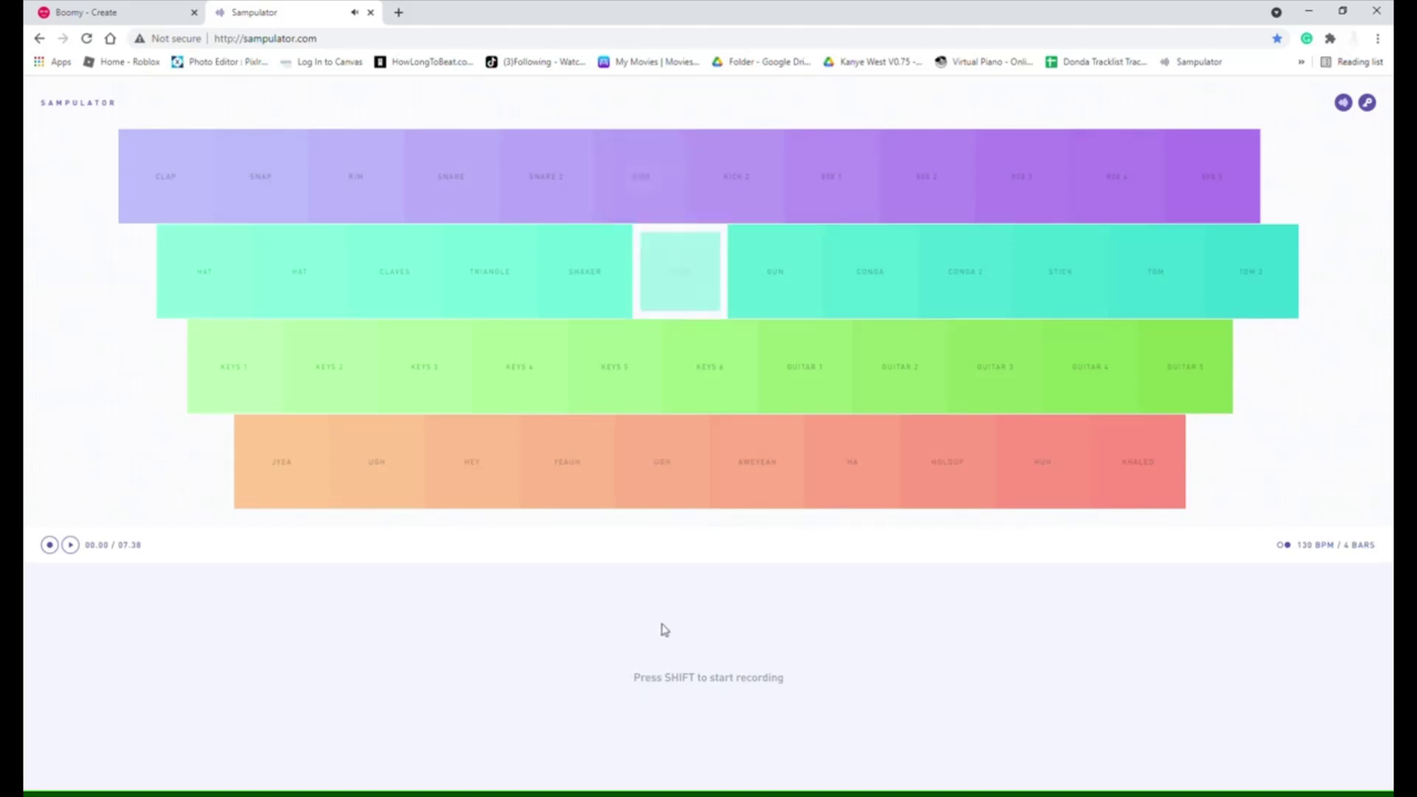
pyautogui.press('6')
pyautogui.press('6')
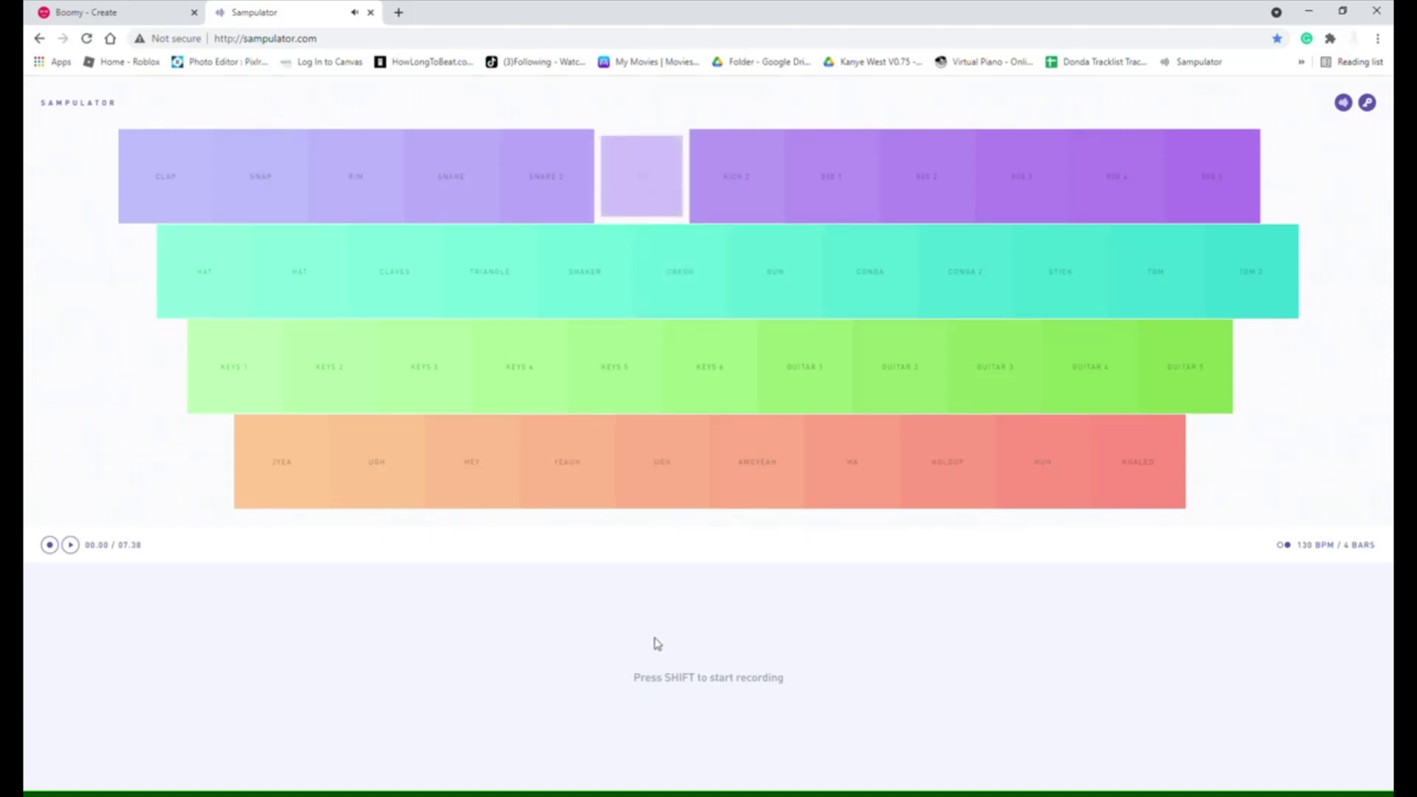
pyautogui.press('6')
pyautogui.press('6')
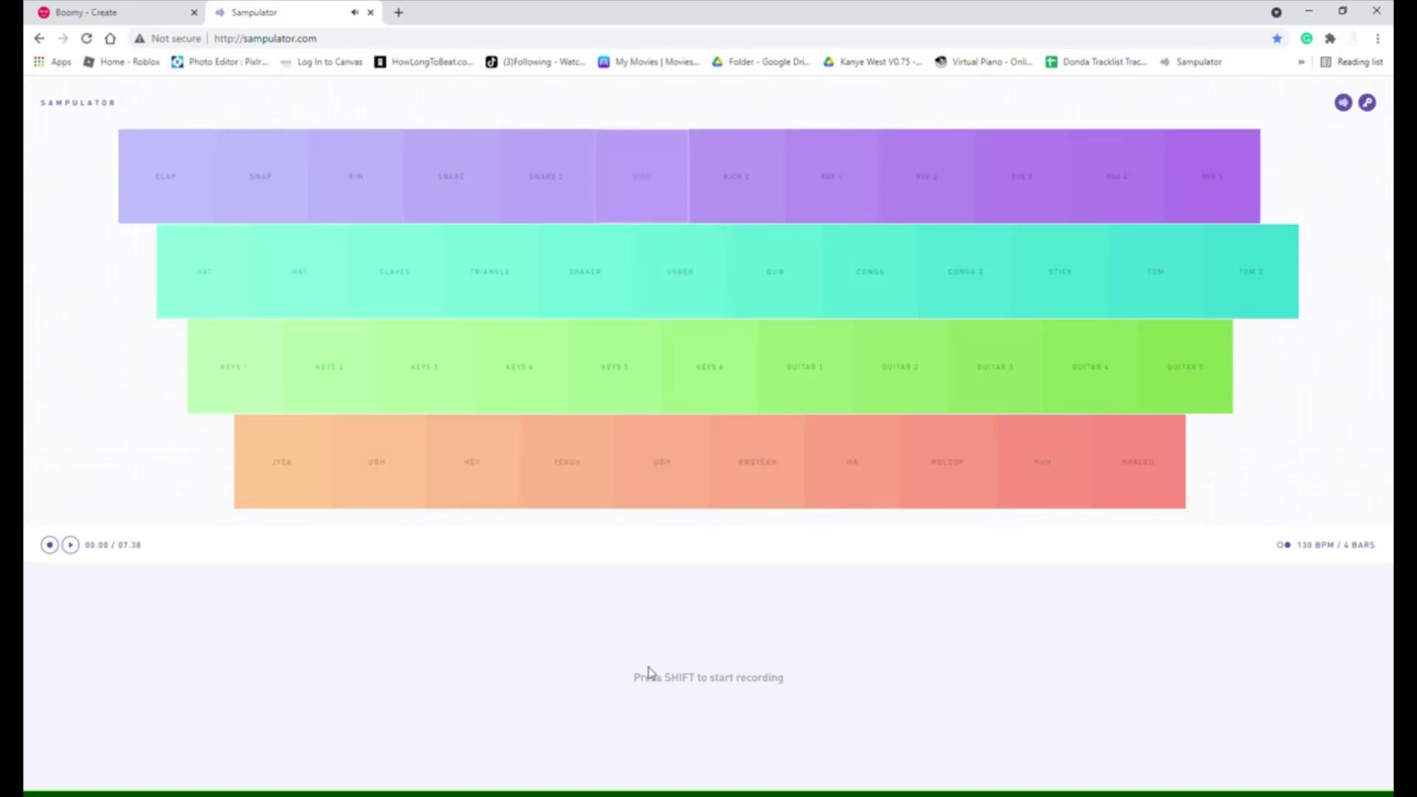
# Play Crash, Kick and Crash, ending with two Gun hits
pyautogui.press('y')
pyautogui.press('6')
pyautogui.press('y')
pyautogui.press('u')
pyautogui.press('u')
# Alternate the Crash and Gun samples for eight hits, starting with Crash and ending with Gun
pyautogui.press('y')
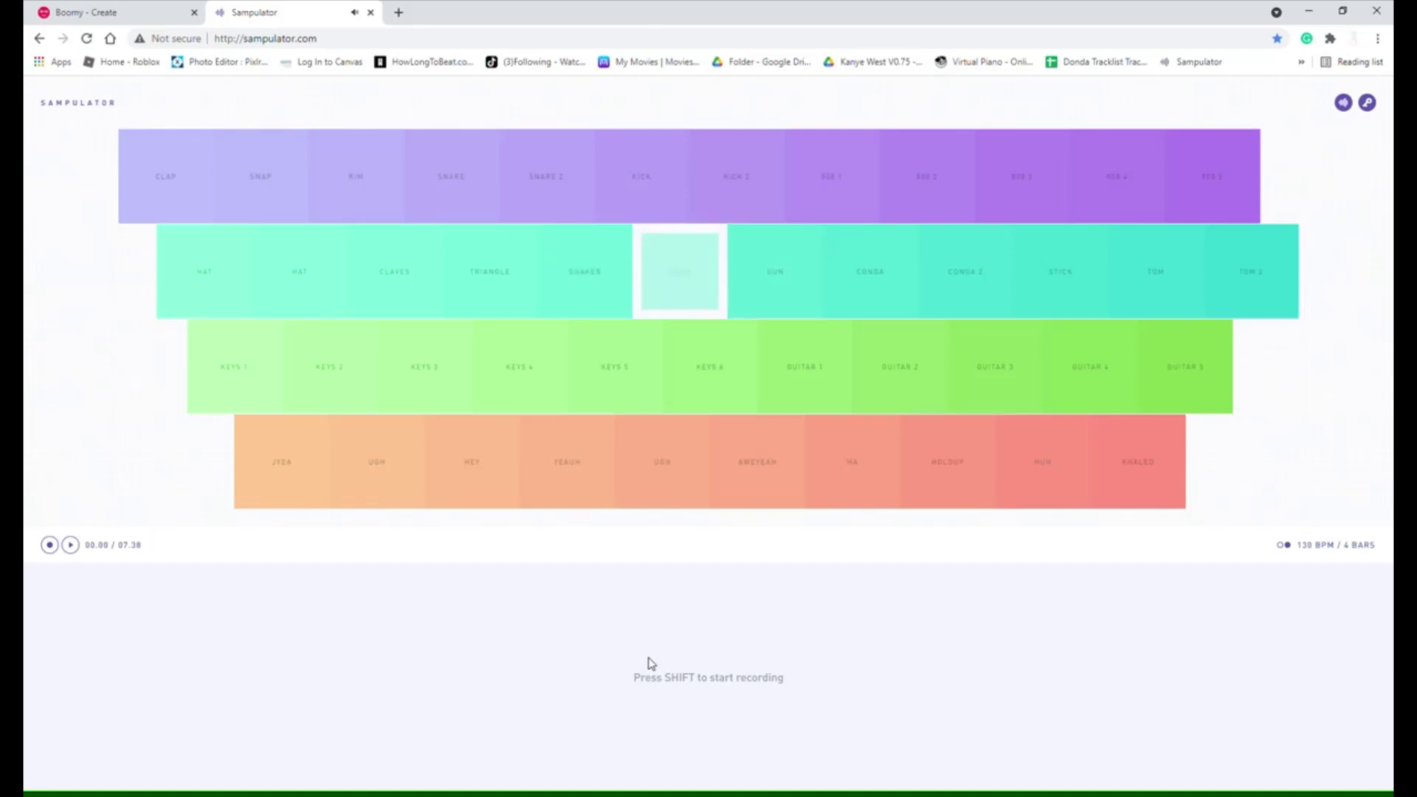
pyautogui.press('u')
pyautogui.press('y')
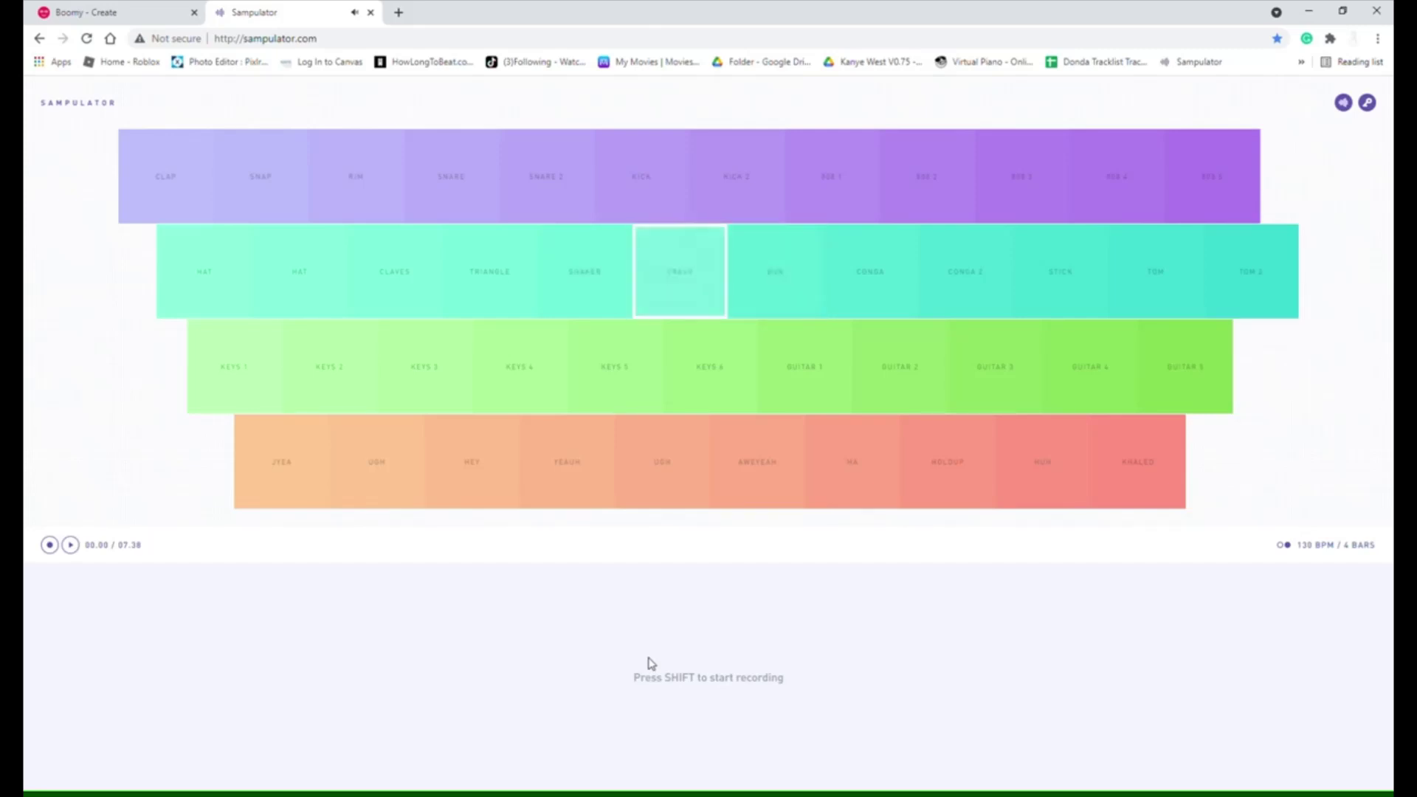
pyautogui.press('u')
pyautogui.press('y')
pyautogui.press('u')
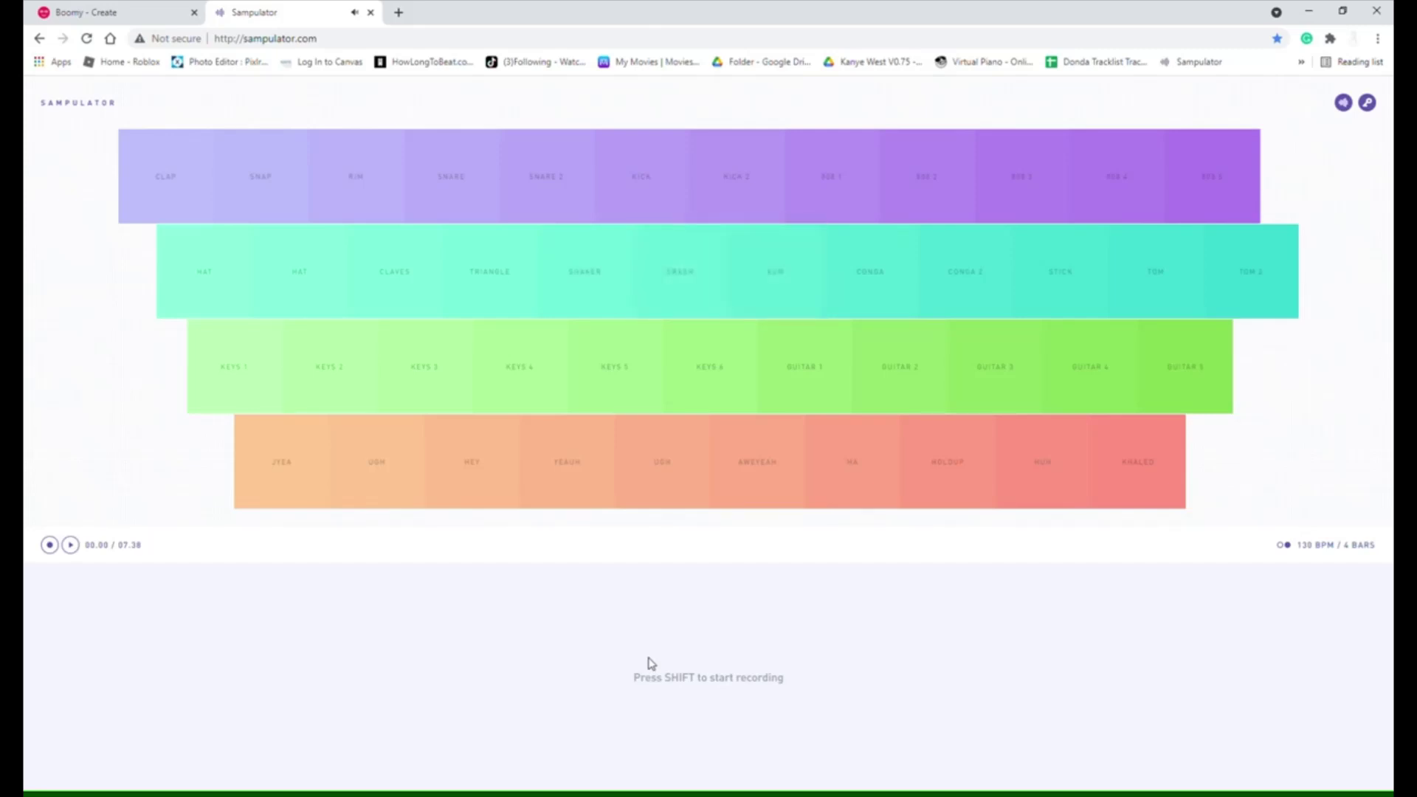
pyautogui.press('y')
pyautogui.press('u')
# Play Gun, two Crash hits, two Gun hits, two Crash hits and a final Gun
pyautogui.press('u')
pyautogui.press('y')
pyautogui.press('y')
pyautogui.press('u')
pyautogui.press('u')
pyautogui.press('y')
pyautogui.press('y')
pyautogui.press('u')
# Play two Crash hits, Gun, Crash, two Gun hits and a final Crash
pyautogui.press('y')
pyautogui.press('y')
pyautogui.press('u')
pyautogui.press('y')
pyautogui.press('u')
pyautogui.press('u')
pyautogui.press('y')
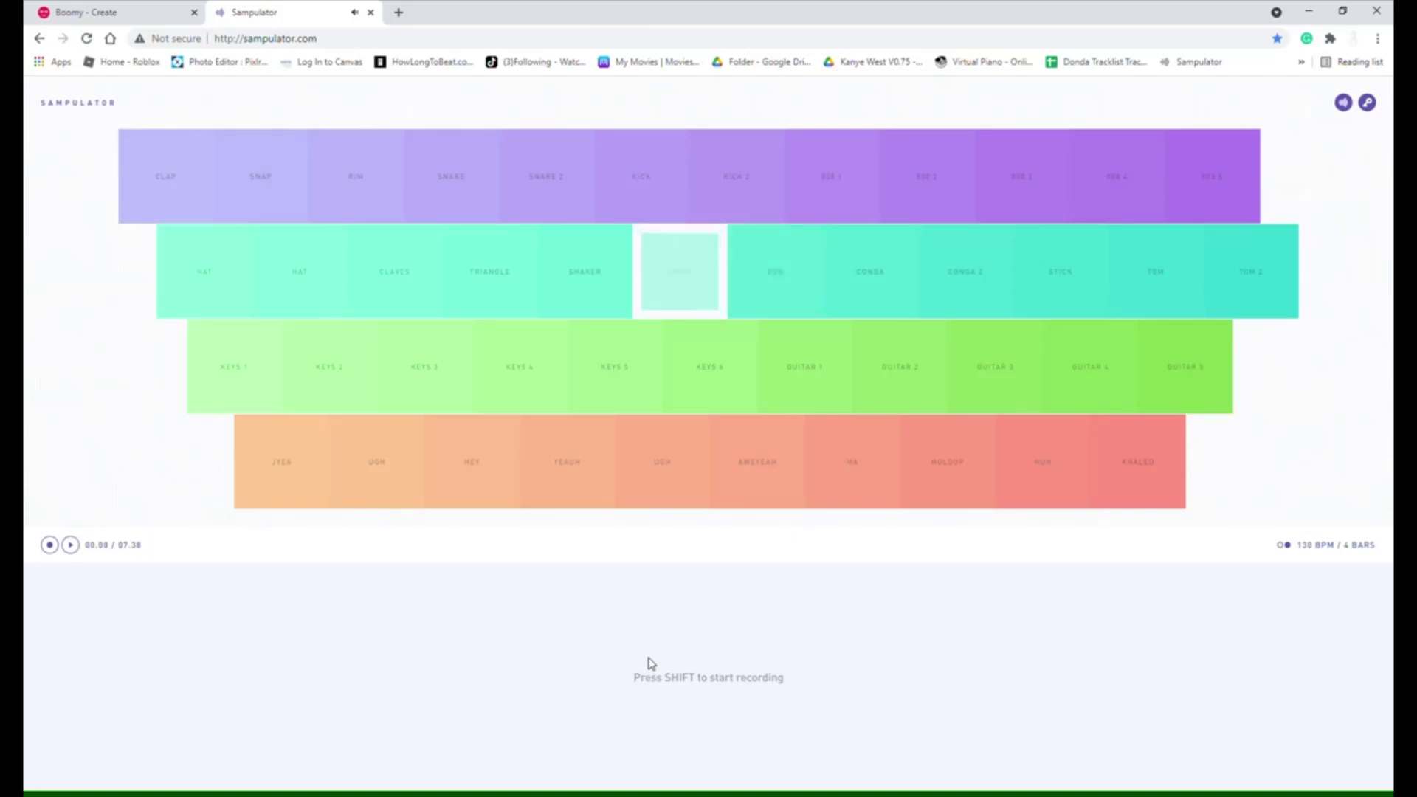
# Play Gun, Crash, three Gun hits, Crash and a final Gun
pyautogui.press('u')
pyautogui.press('y')
pyautogui.press('u')
pyautogui.press('u')
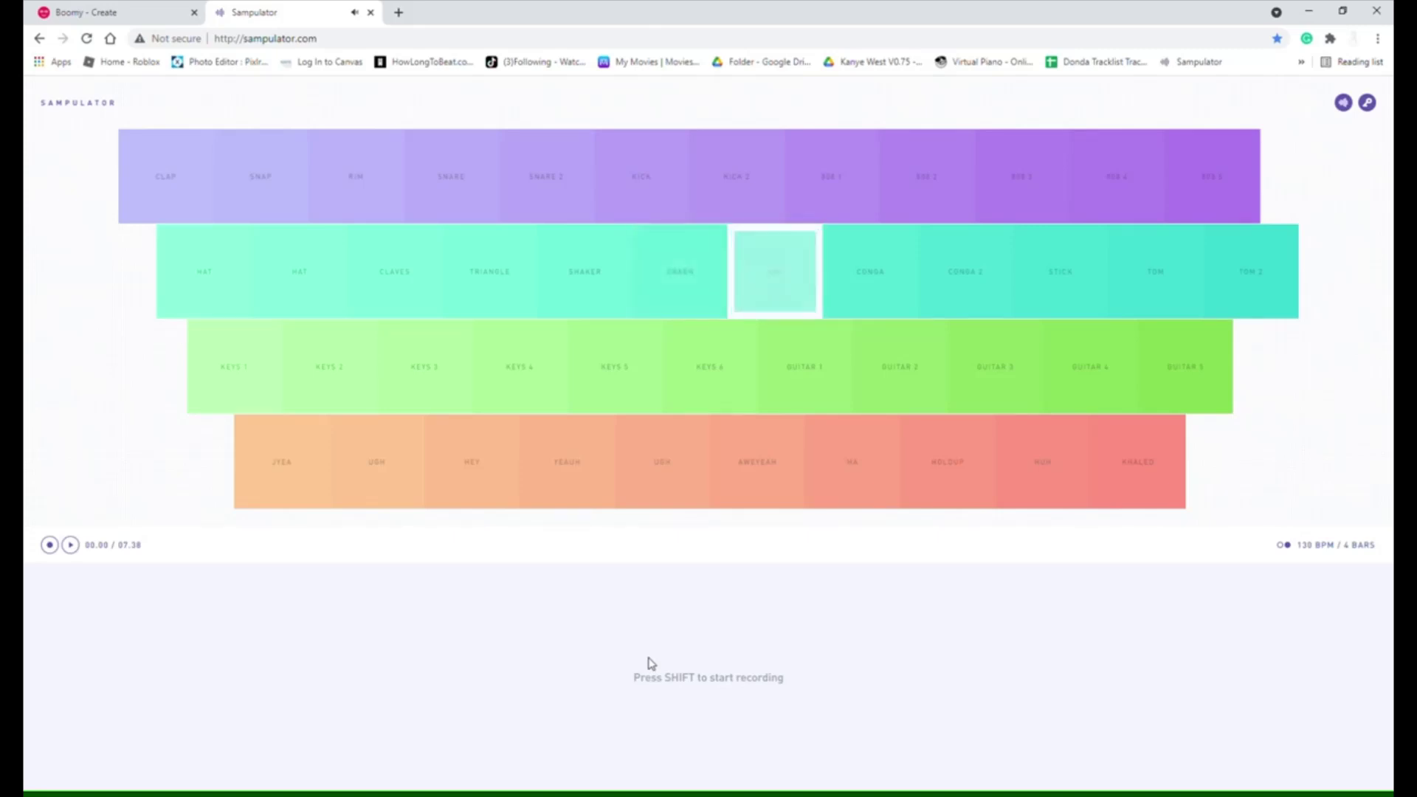
pyautogui.press('u')
pyautogui.press('y')
pyautogui.press('u')
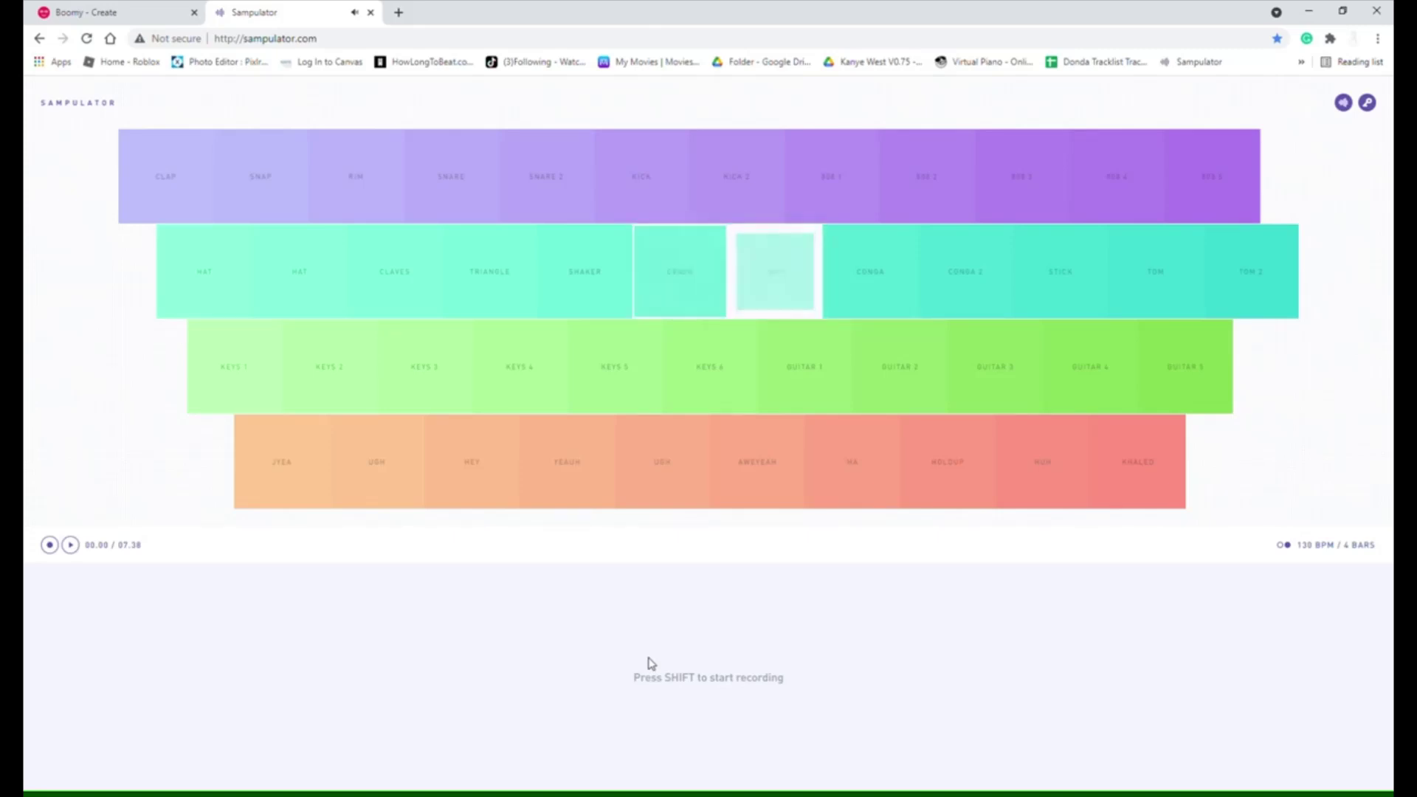
# Play one Crash hit followed by four Gun hits
pyautogui.press('y')
pyautogui.press('u')
pyautogui.press('u')
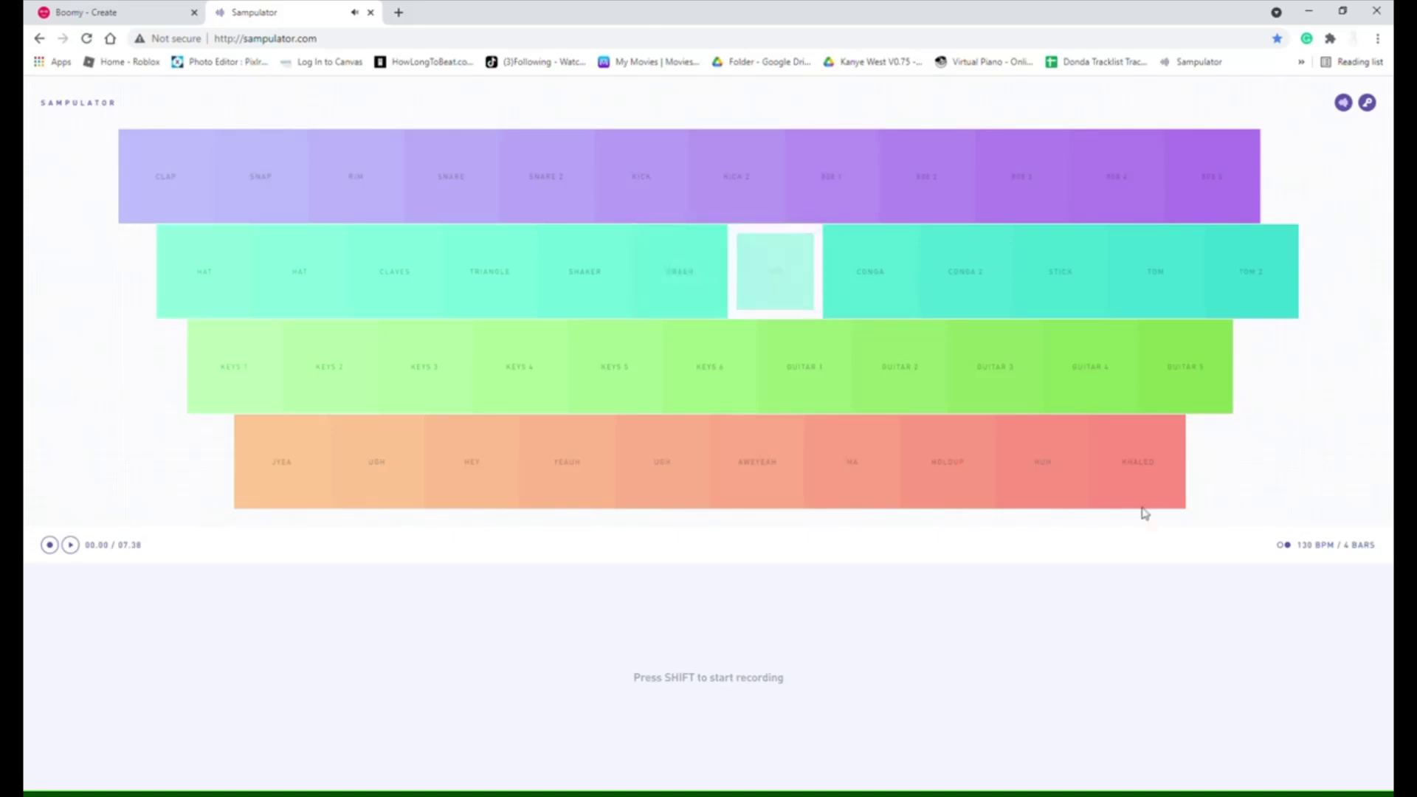
pyautogui.press('u')
pyautogui.press('u')
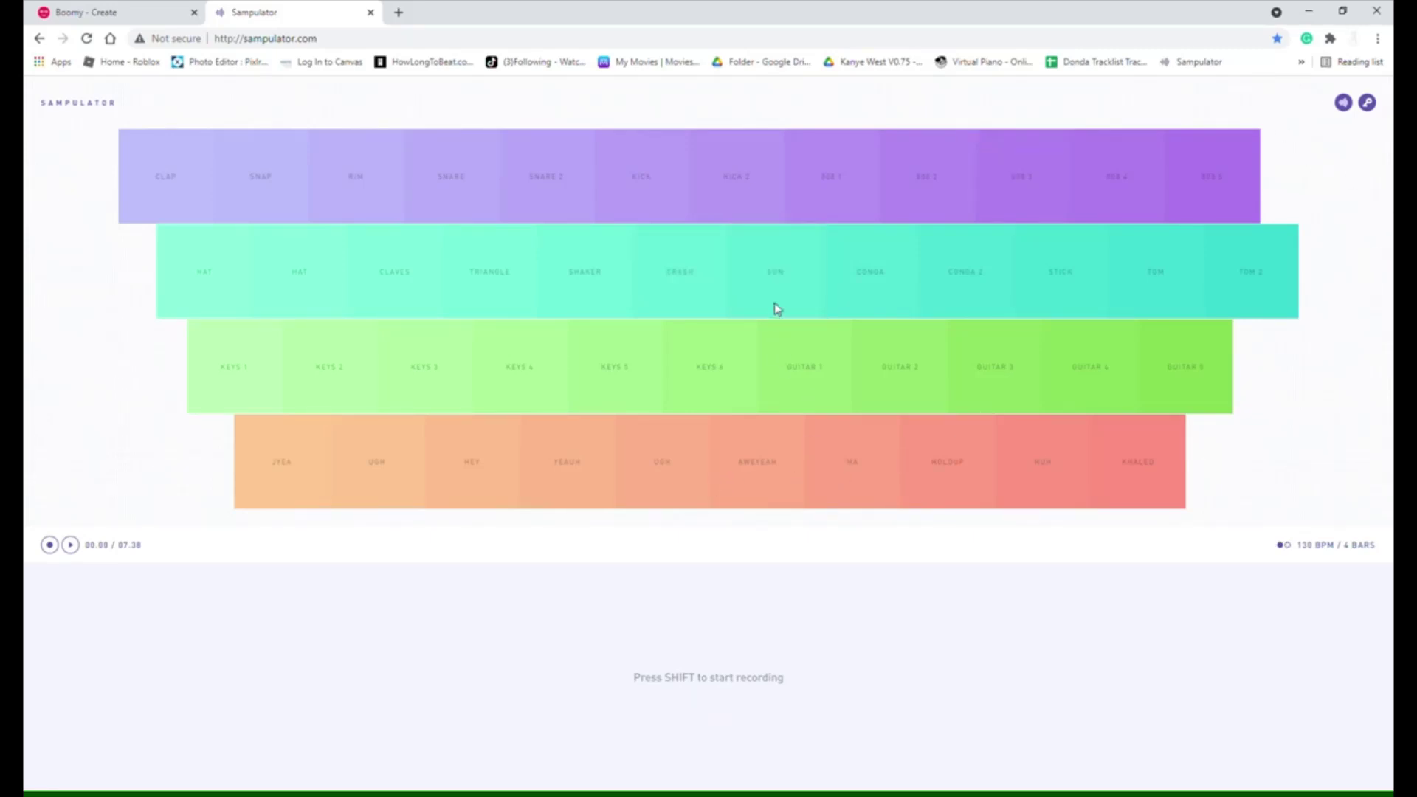
# Repeat the phrase of one Crash hit and four Gun hits
pyautogui.press('y')
pyautogui.press('u')
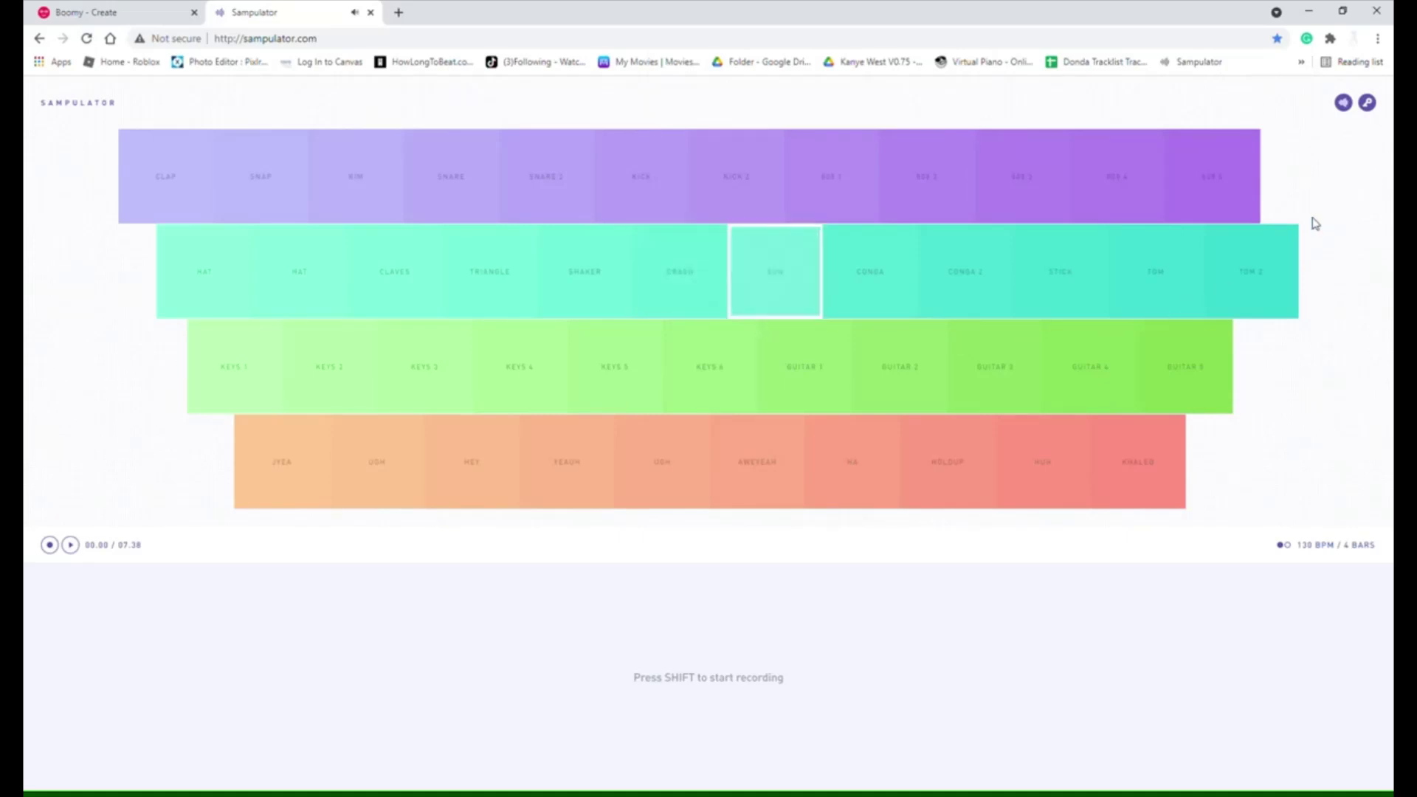
pyautogui.press('u')
pyautogui.press('u')
pyautogui.press('u')
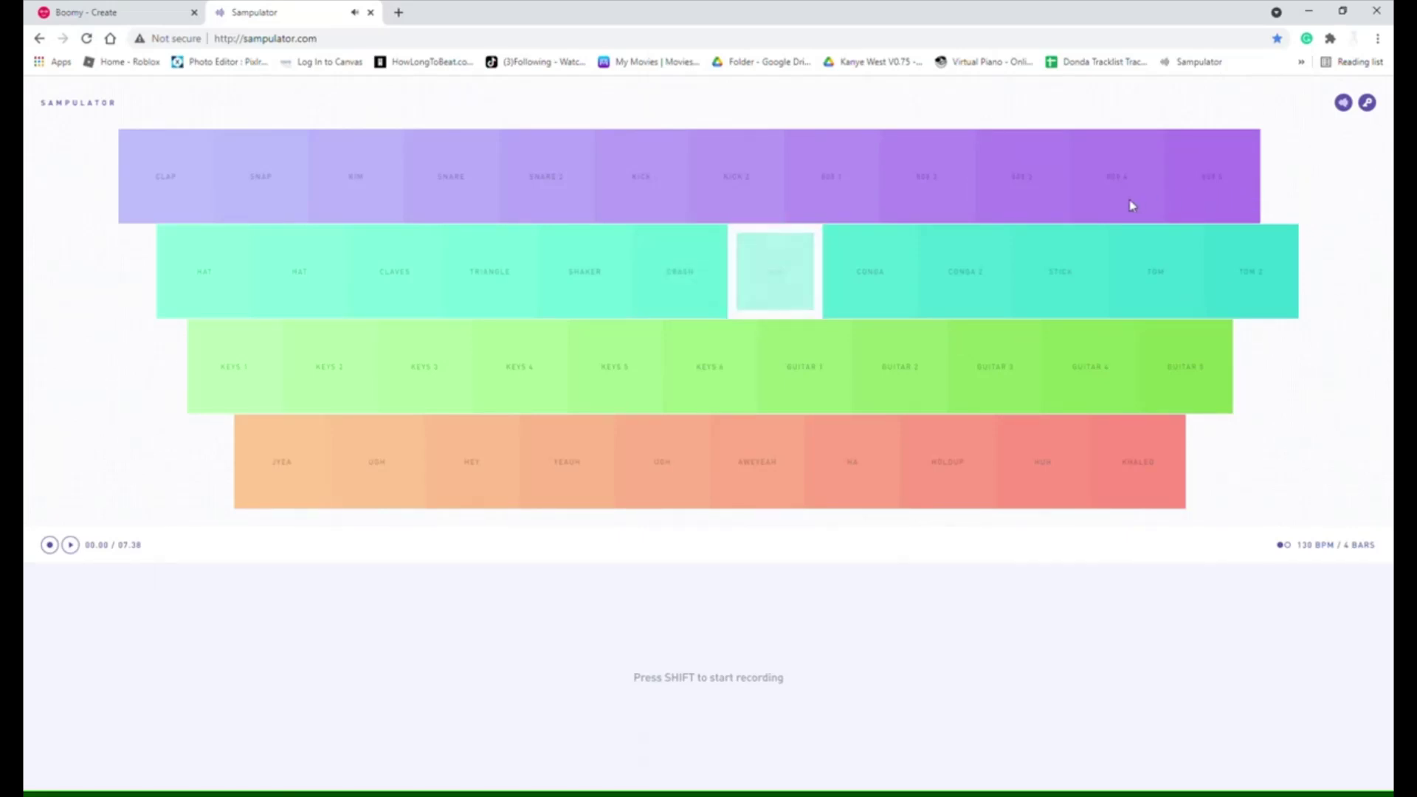
# Play bass samples 2, 1, 3, 5 and 4 in that order
pyautogui.click(906, 175)
pyautogui.click(869, 179)
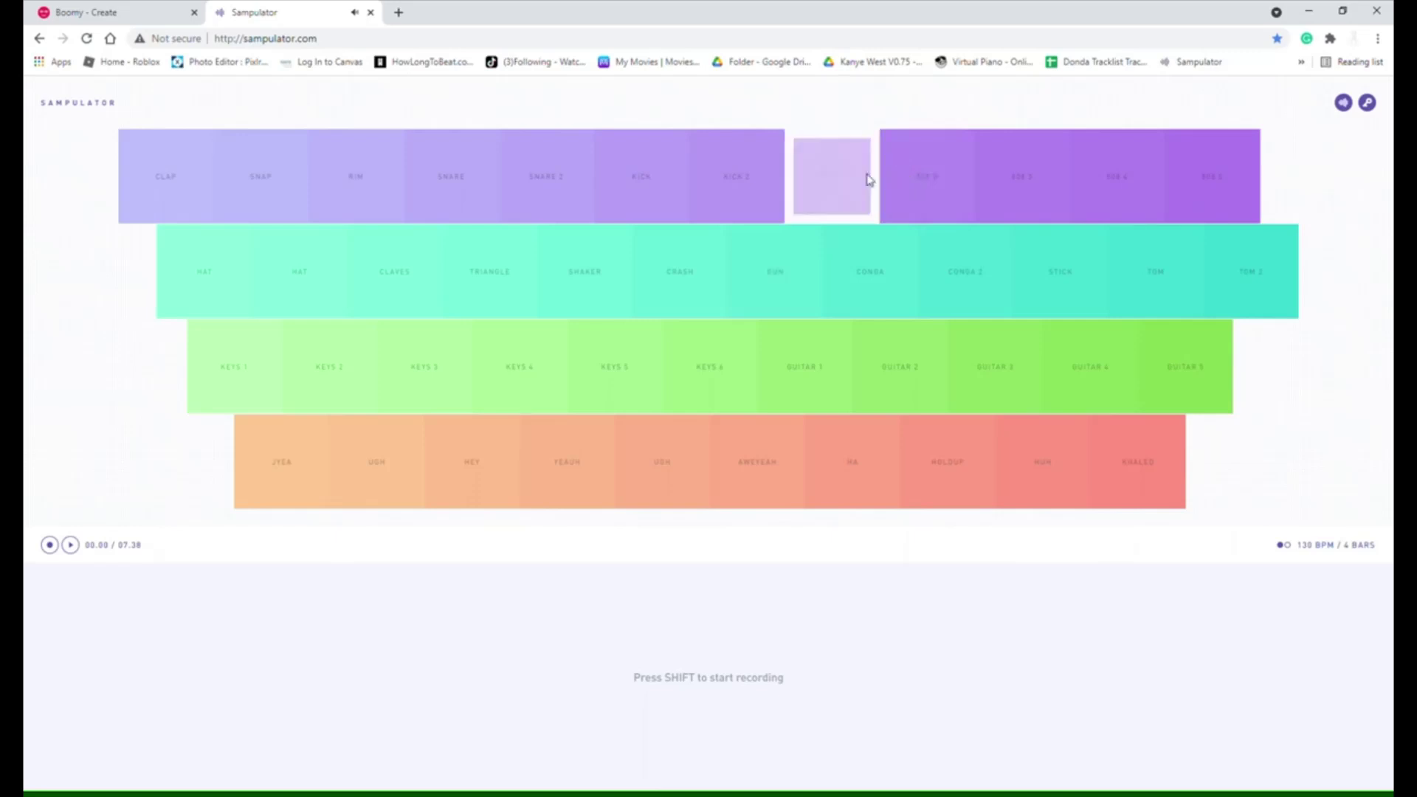
pyautogui.click(1022, 190)
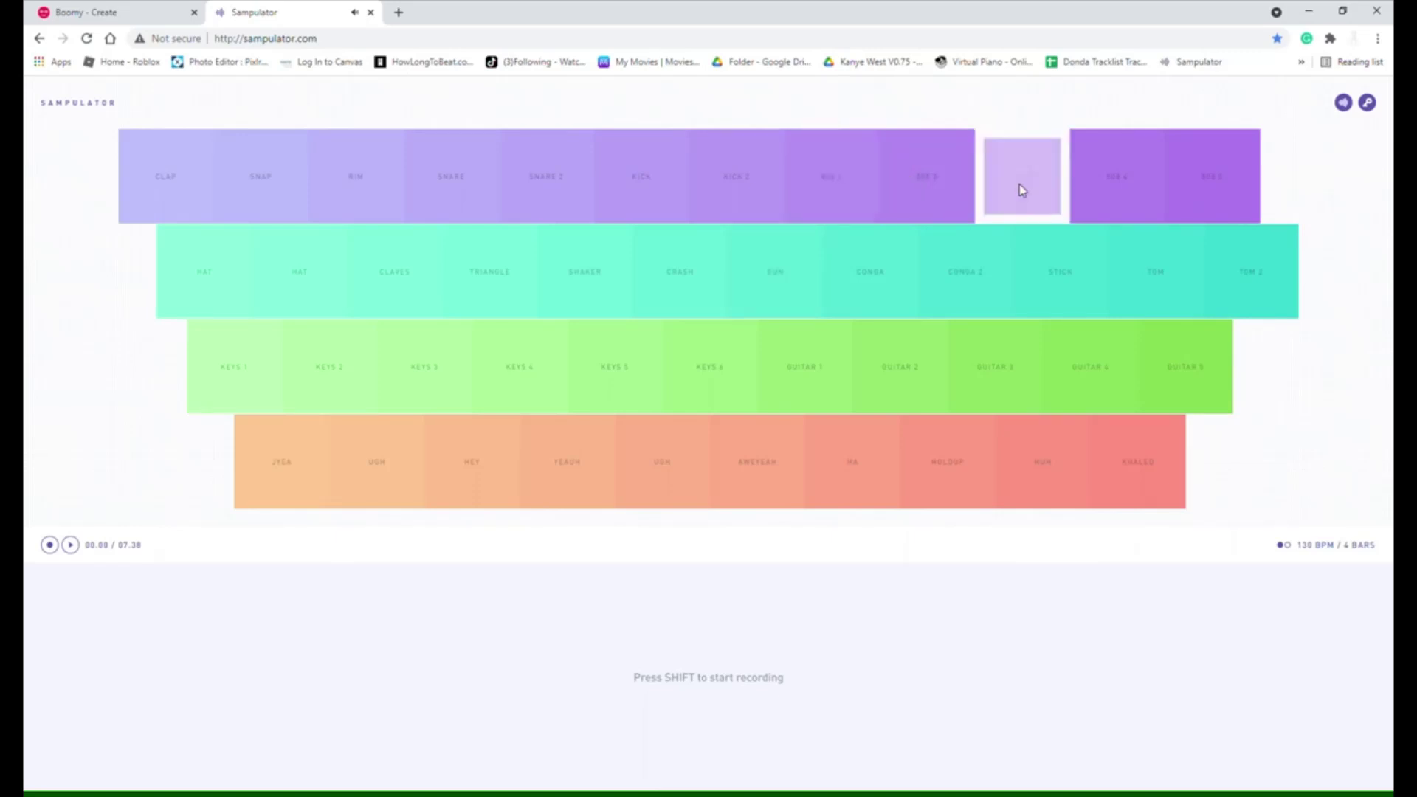
pyautogui.click(1197, 183)
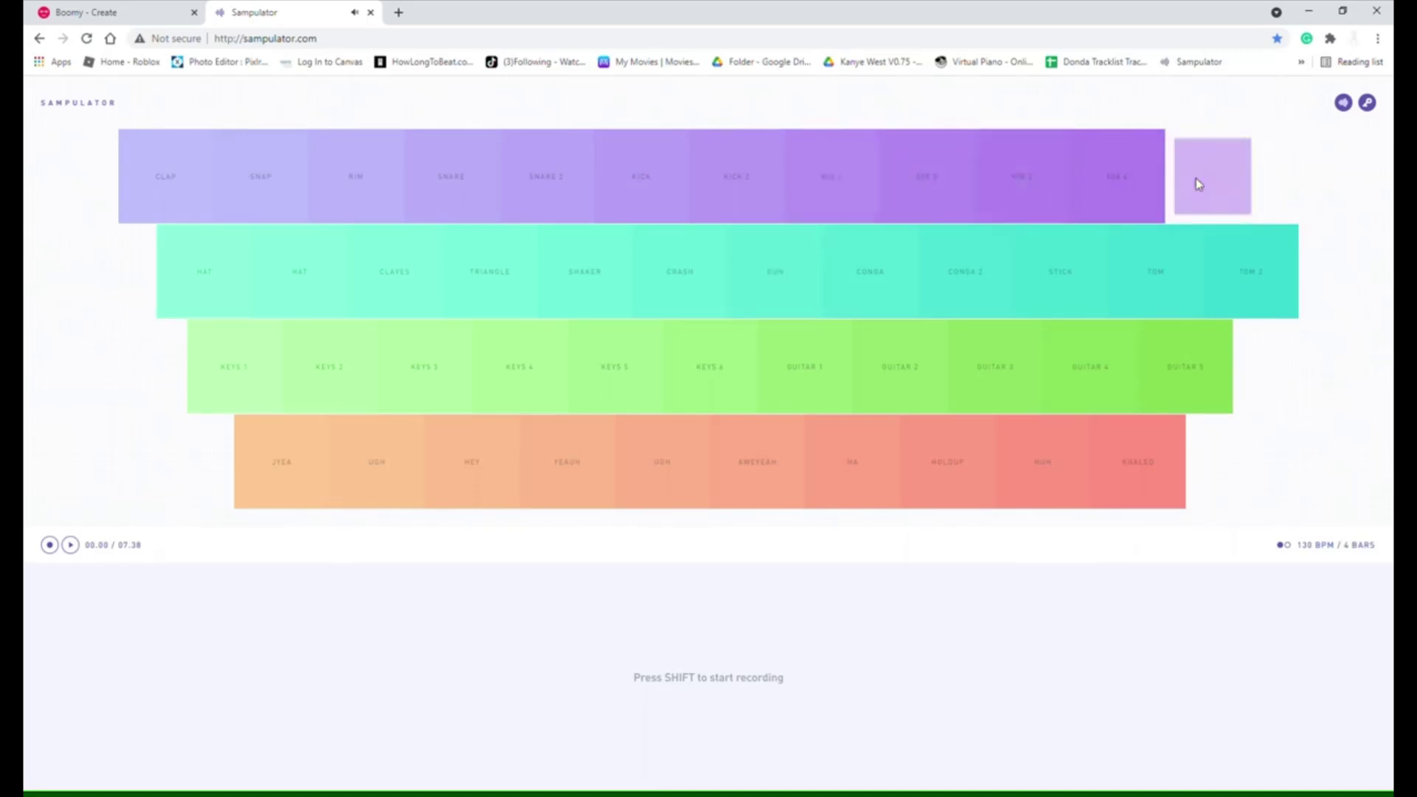
pyautogui.click(1088, 180)
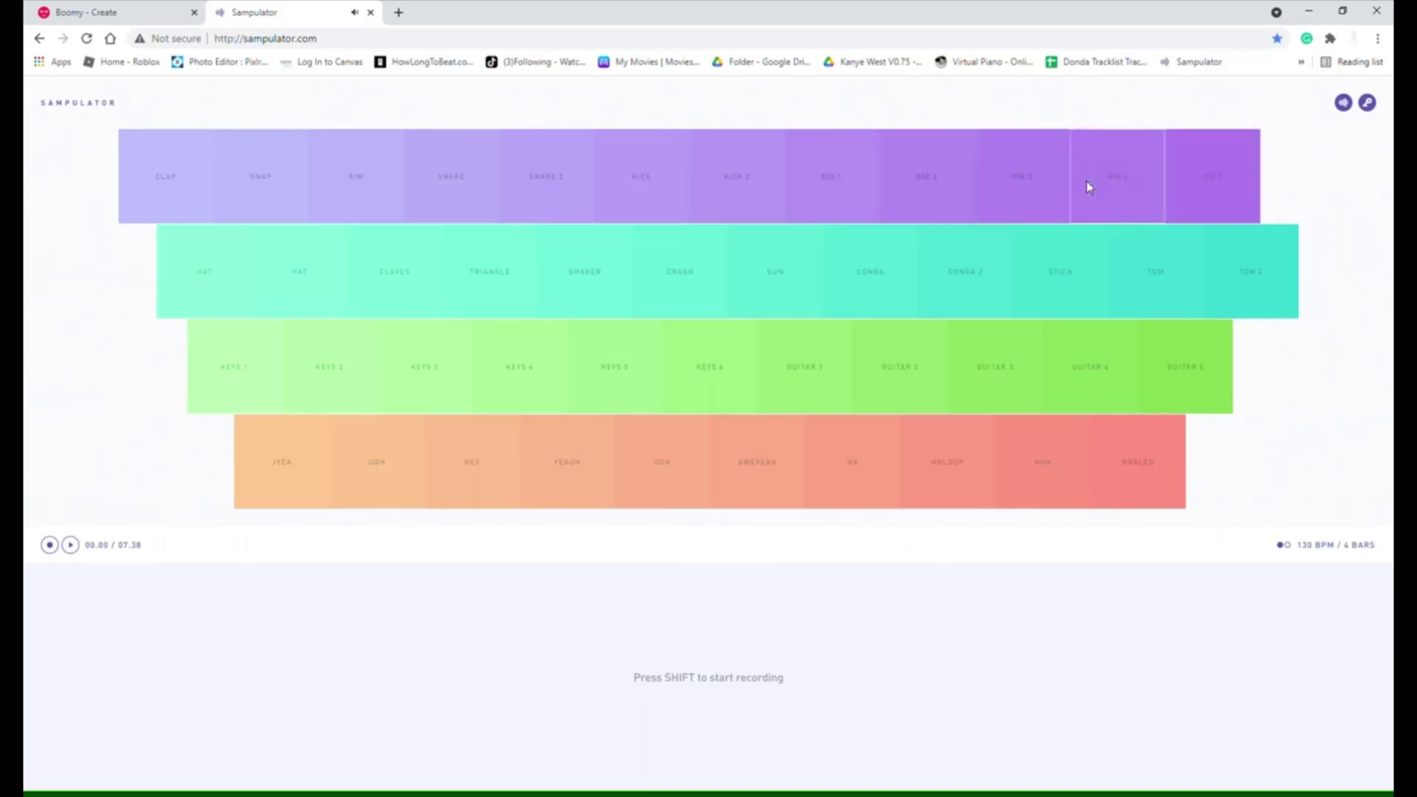
# Play a bass phrase using samples 3, 5, 4, 3, 4 and 5
pyautogui.press('0')
pyautogui.press('=')
pyautogui.press('-')
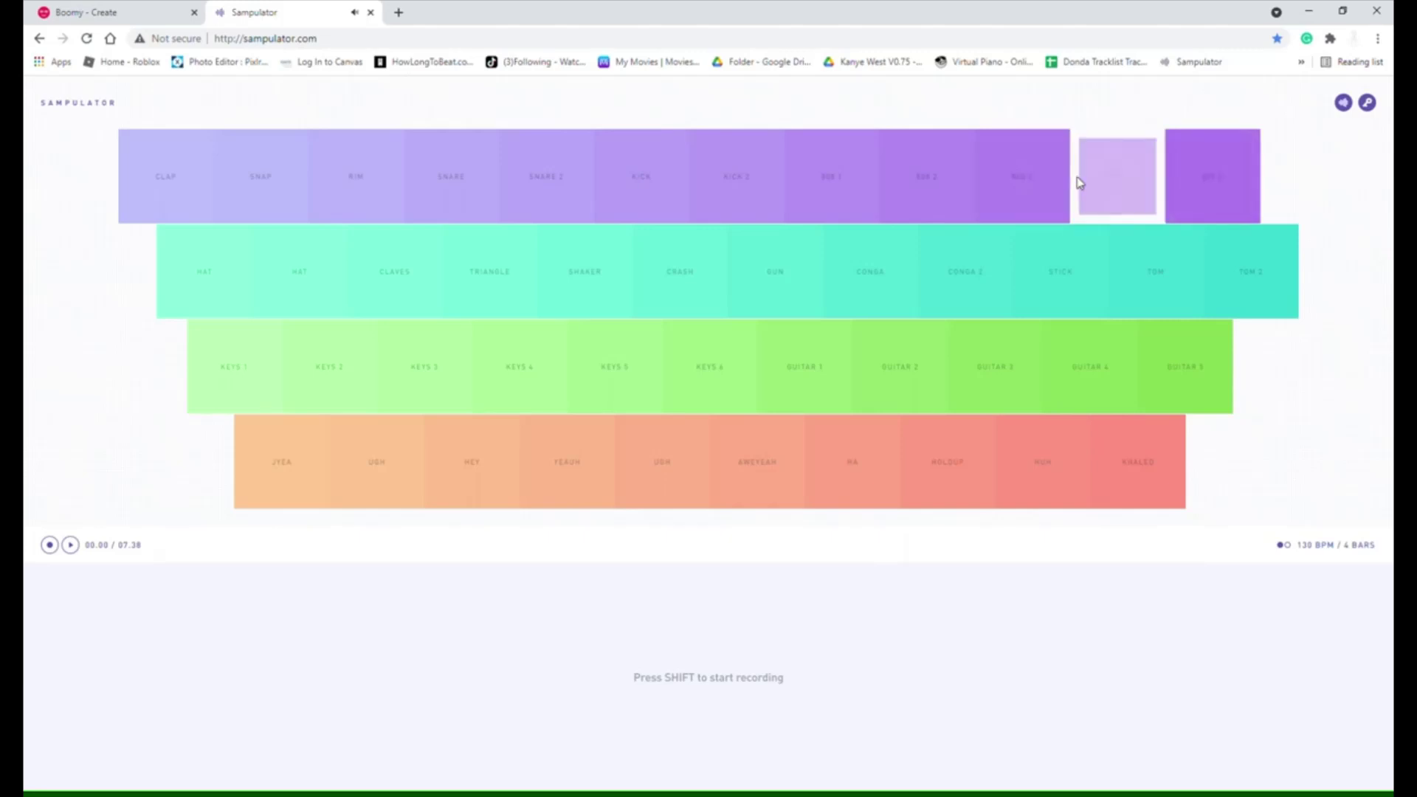
pyautogui.press('0')
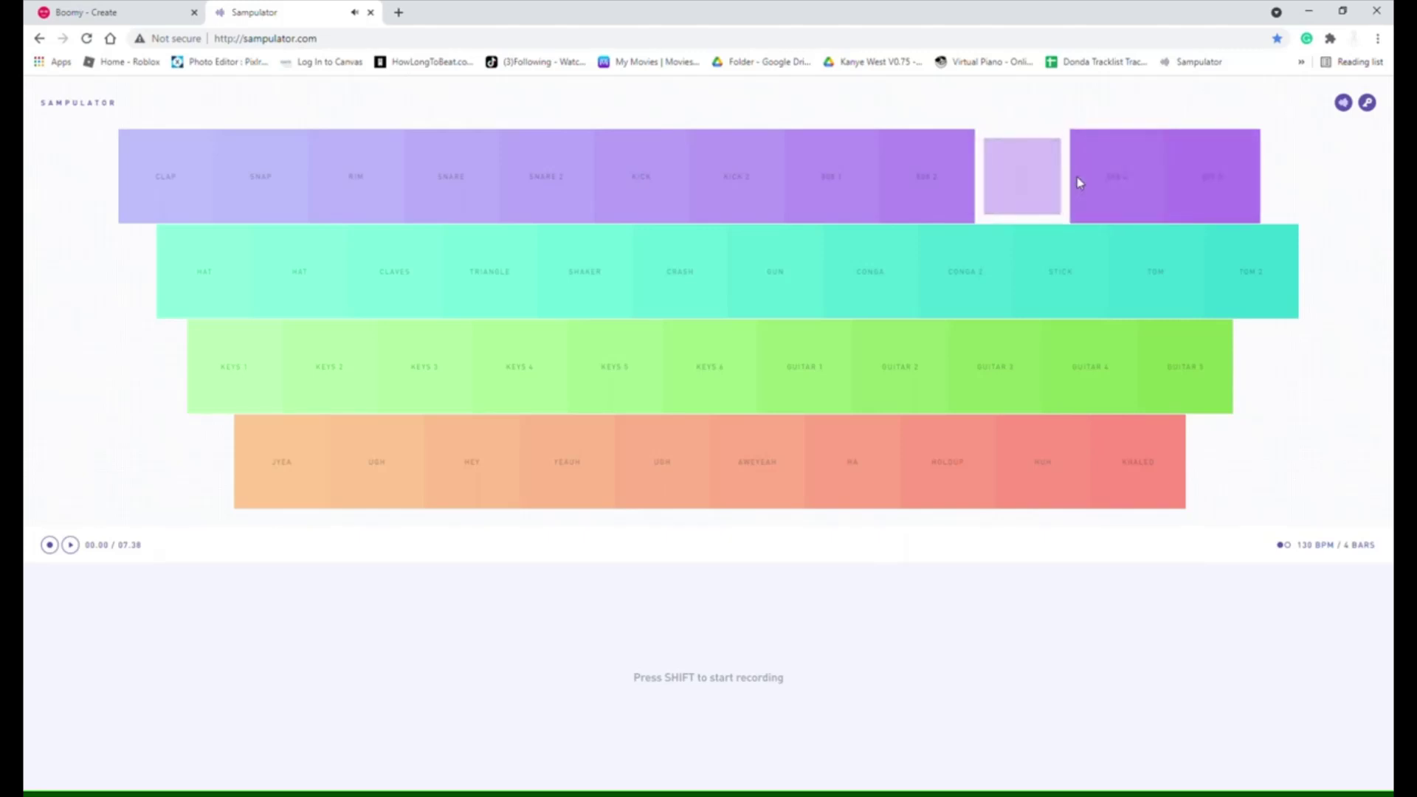
pyautogui.press('-')
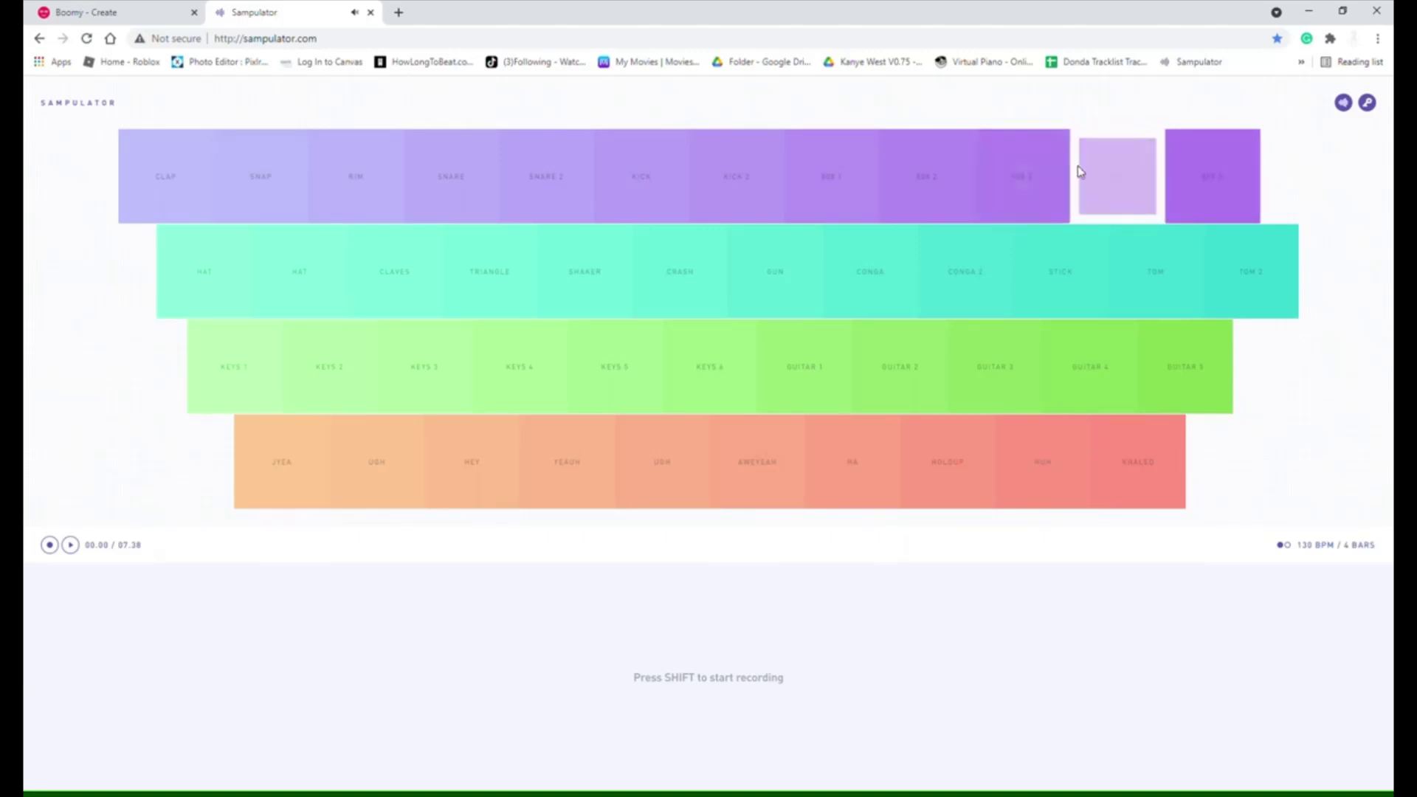
pyautogui.press('=')
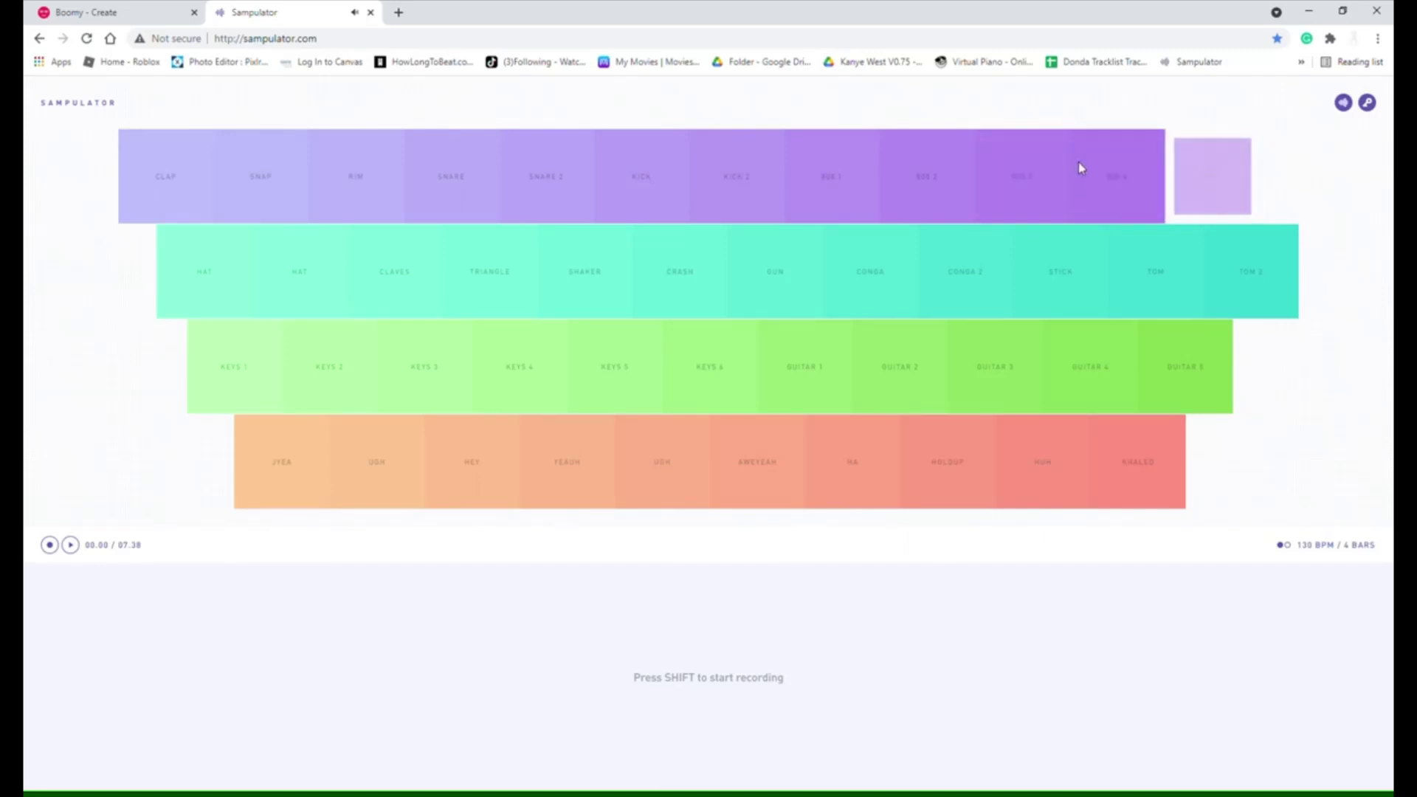
# Play bass sample 4, sample 3 twice, and samples 4, 3, 5 and 4
pyautogui.press('-')
pyautogui.press('0')
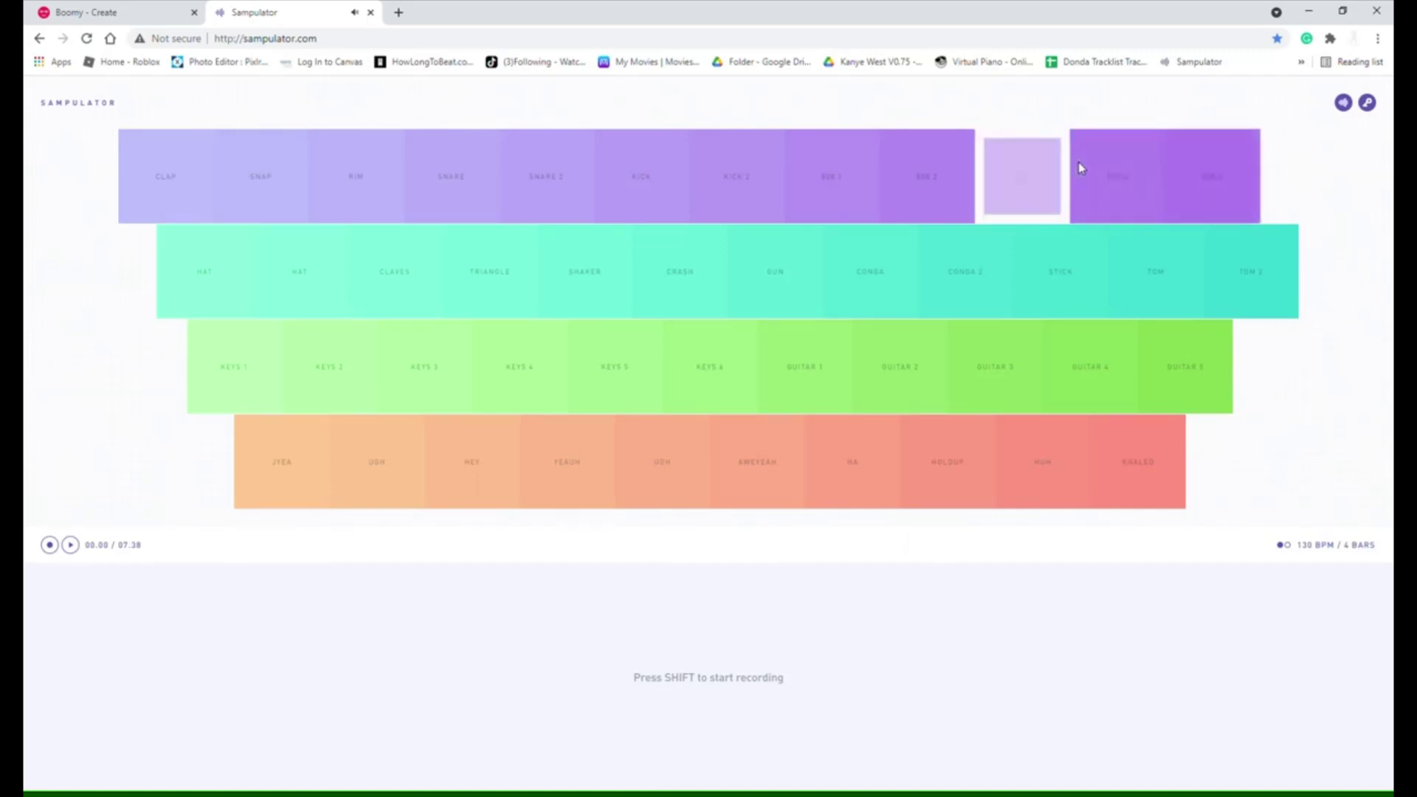
pyautogui.press('0')
pyautogui.press('-')
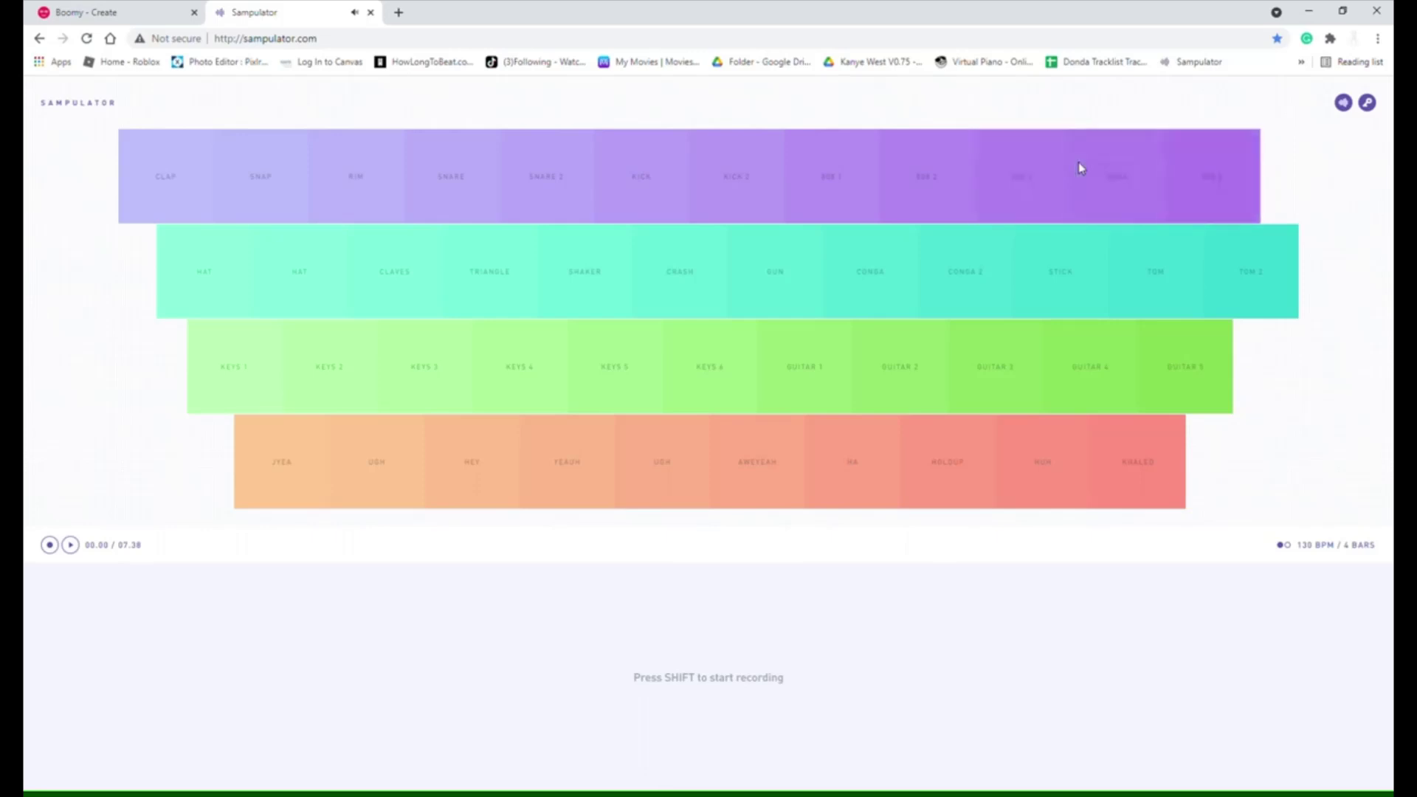
pyautogui.press('0')
pyautogui.press('=')
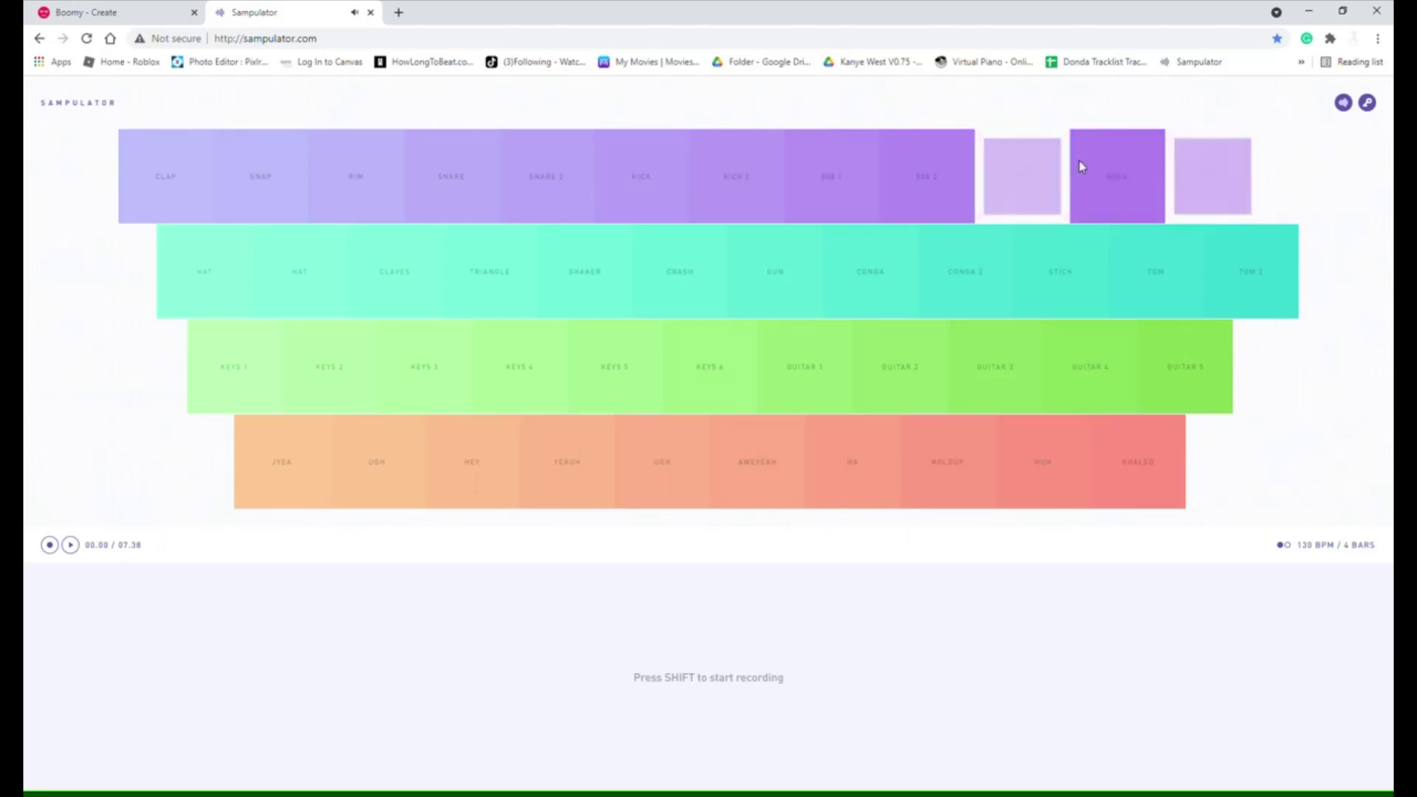
pyautogui.press('-')
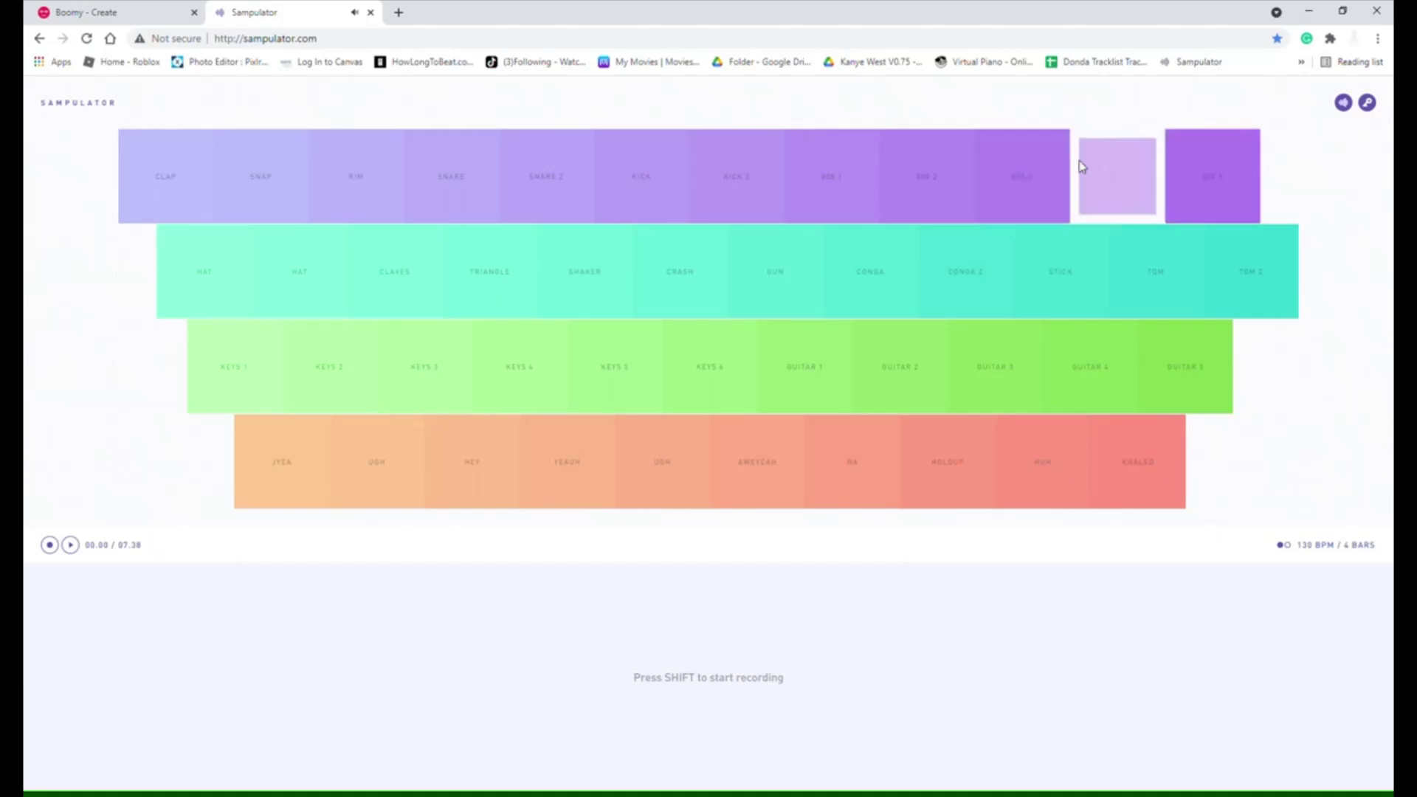
# Play the bass sequence of samples 2, 3 and 1 two times in a row
pyautogui.press('9')
pyautogui.press('0')
pyautogui.press('8')
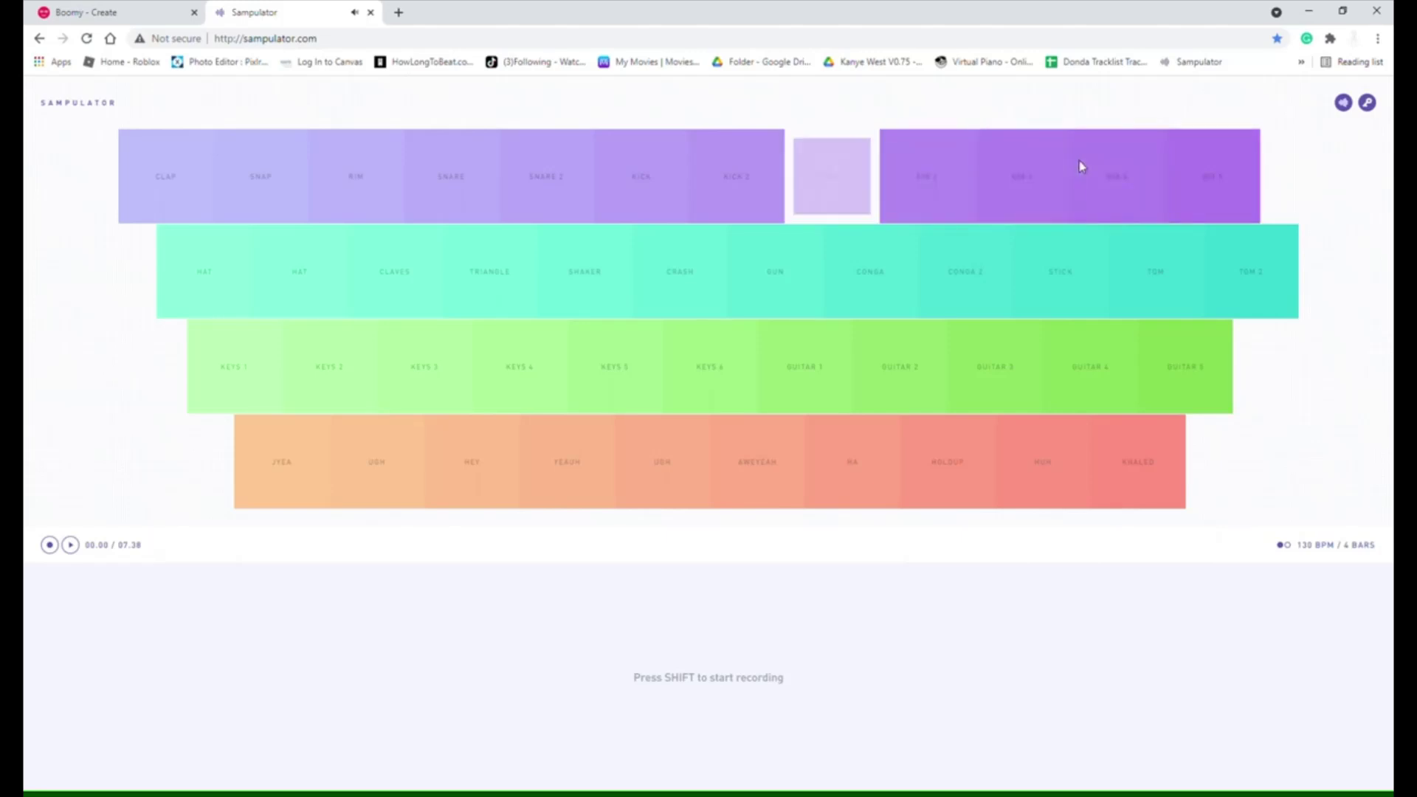
pyautogui.press('9')
pyautogui.press('0')
pyautogui.press('8')
# Play four Rim hits in a row
pyautogui.press('3')
pyautogui.press('3')
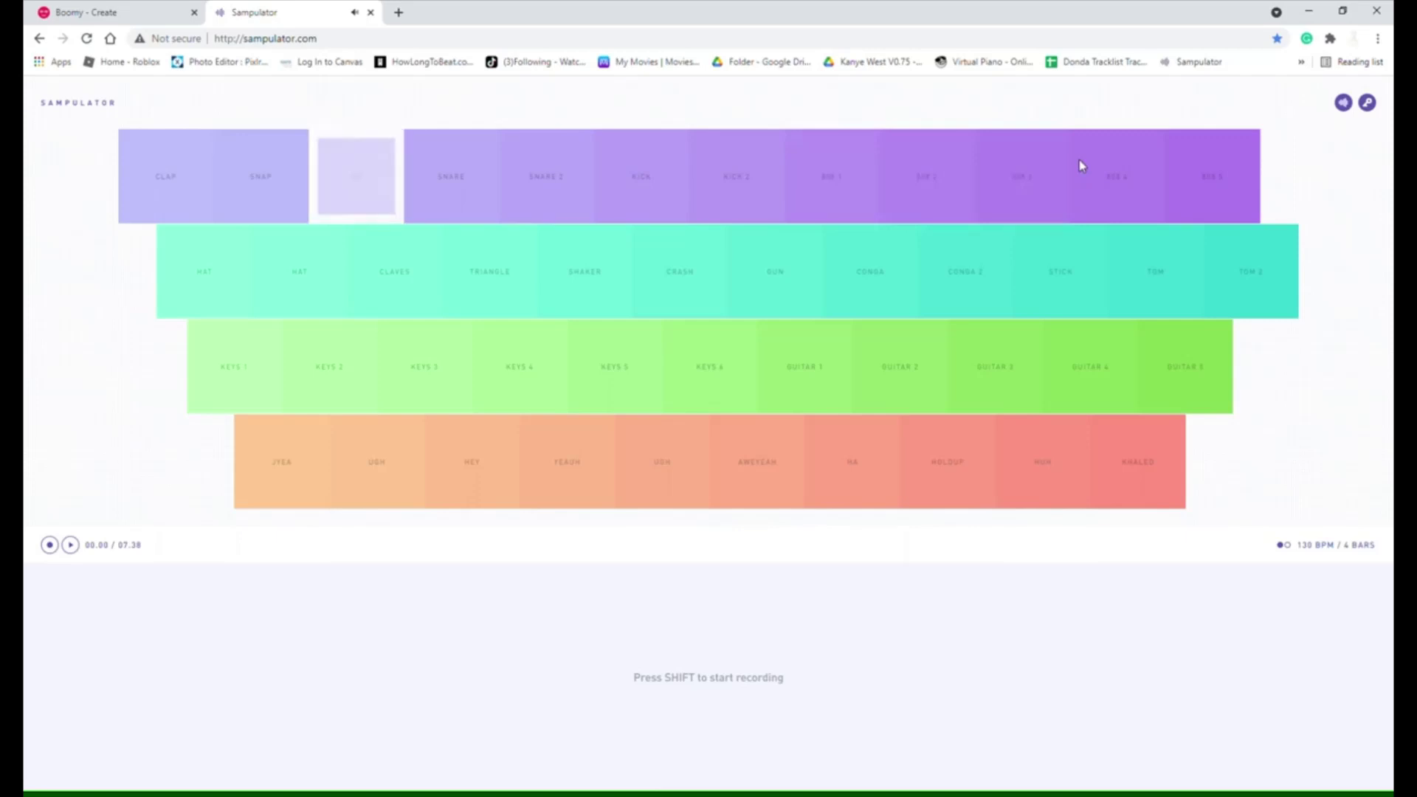
pyautogui.press('3')
pyautogui.press('3')
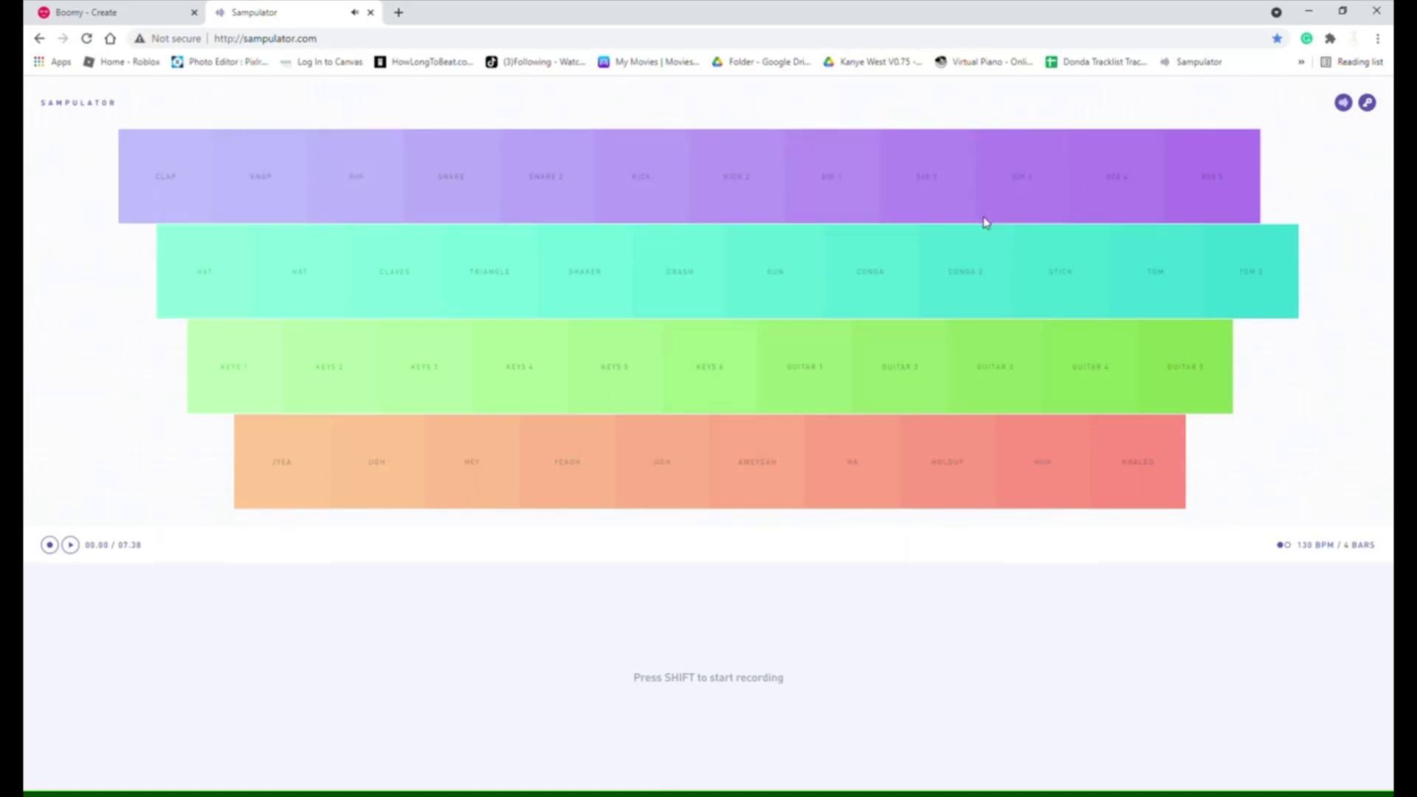
# Play two Conga hits, one Snare, one Conga and six Snare hits
pyautogui.press('i')
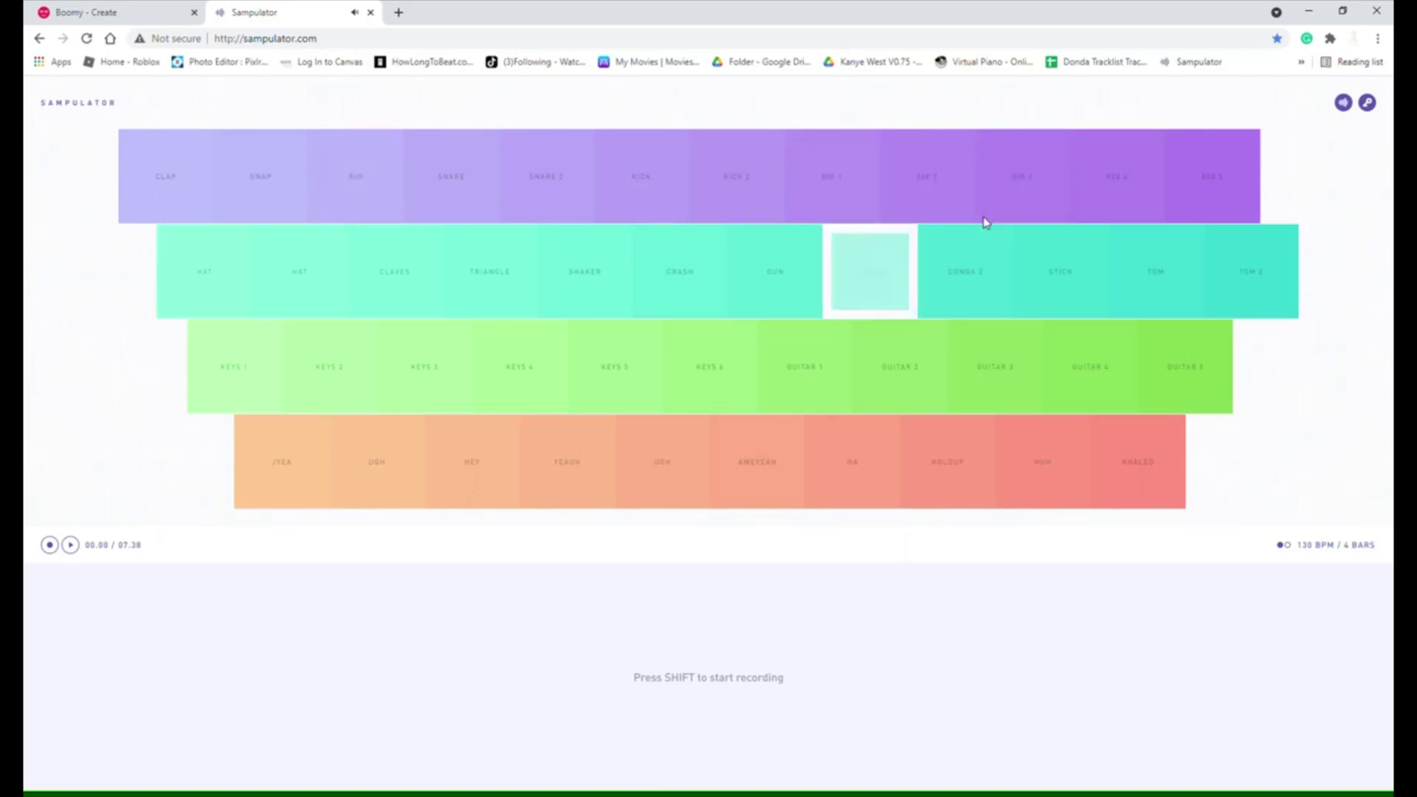
pyautogui.press('i')
pyautogui.press('4')
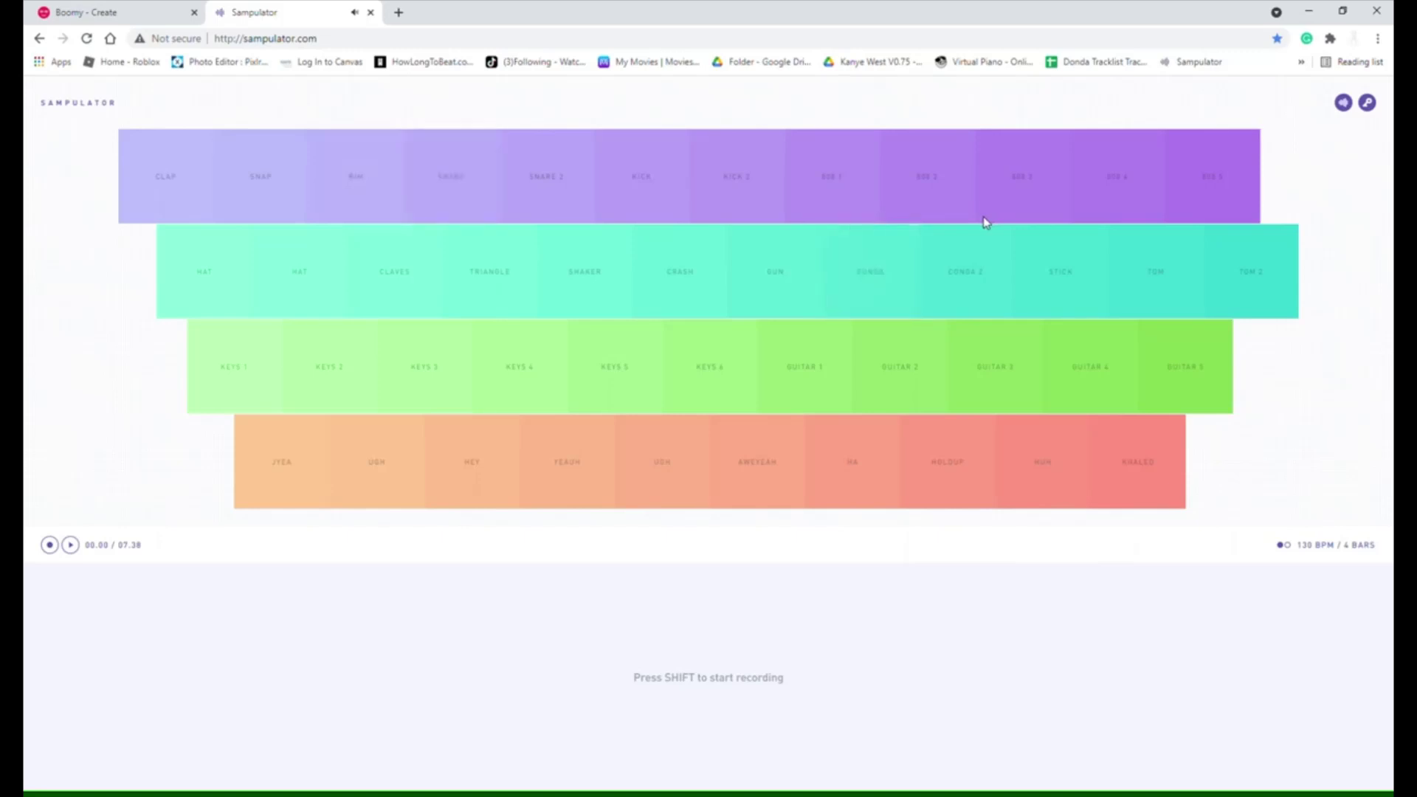
pyautogui.press('i')
pyautogui.press('4')
pyautogui.press('4')
pyautogui.press('4')
pyautogui.press('4')
pyautogui.press('4')
pyautogui.press('4')
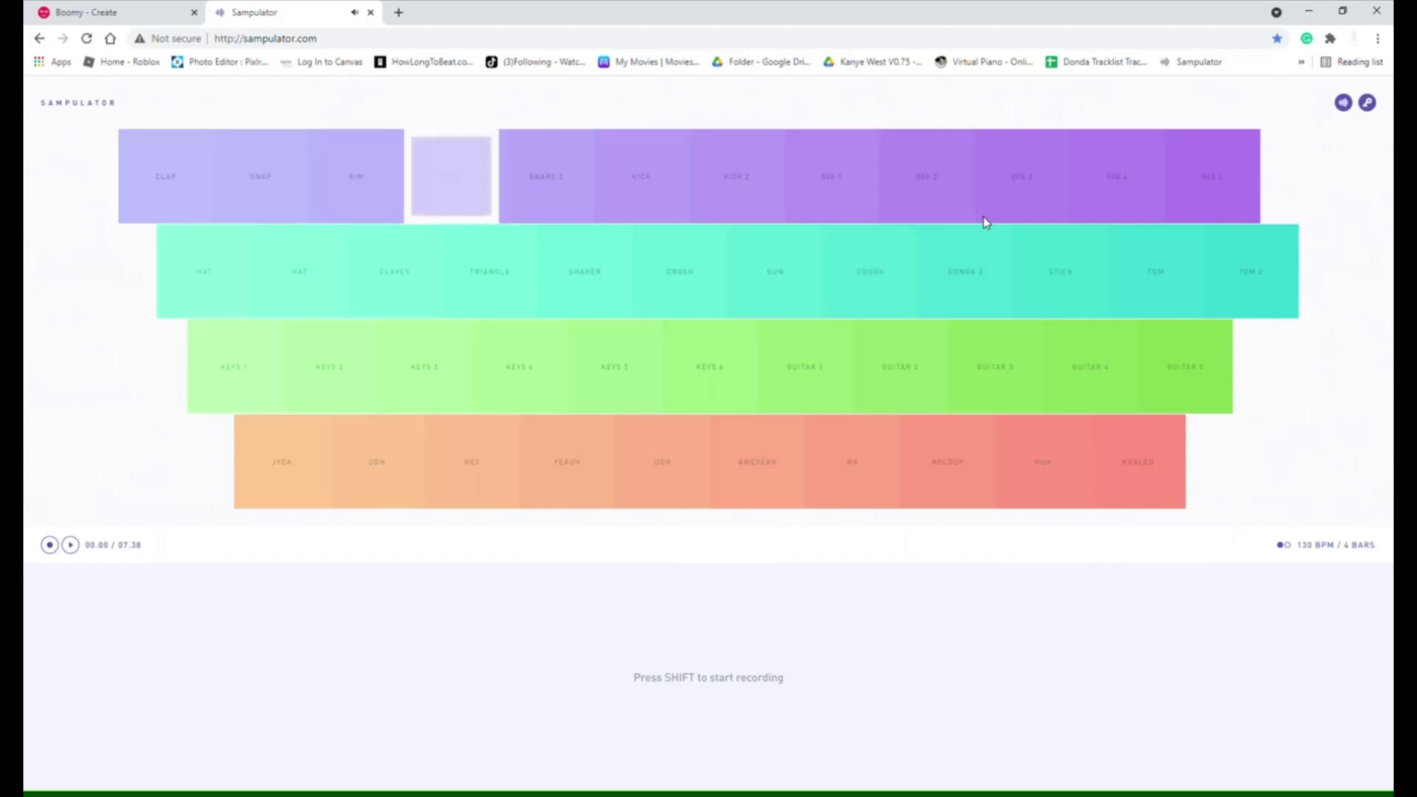
# Play a long run of twelve Gun hits and dismiss the Pro Tip about playing sounds
pyautogui.press('u')
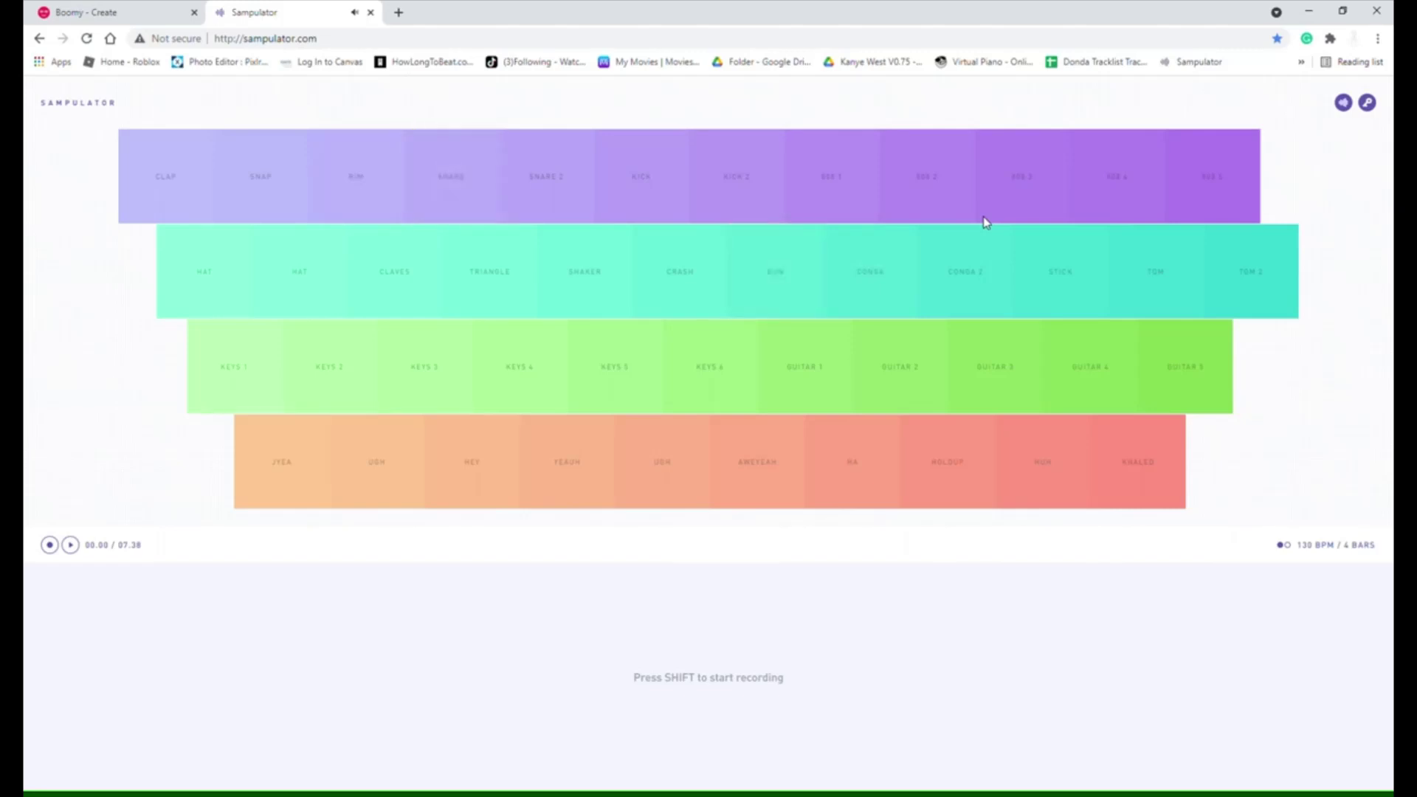
pyautogui.press('u')
pyautogui.press('u')
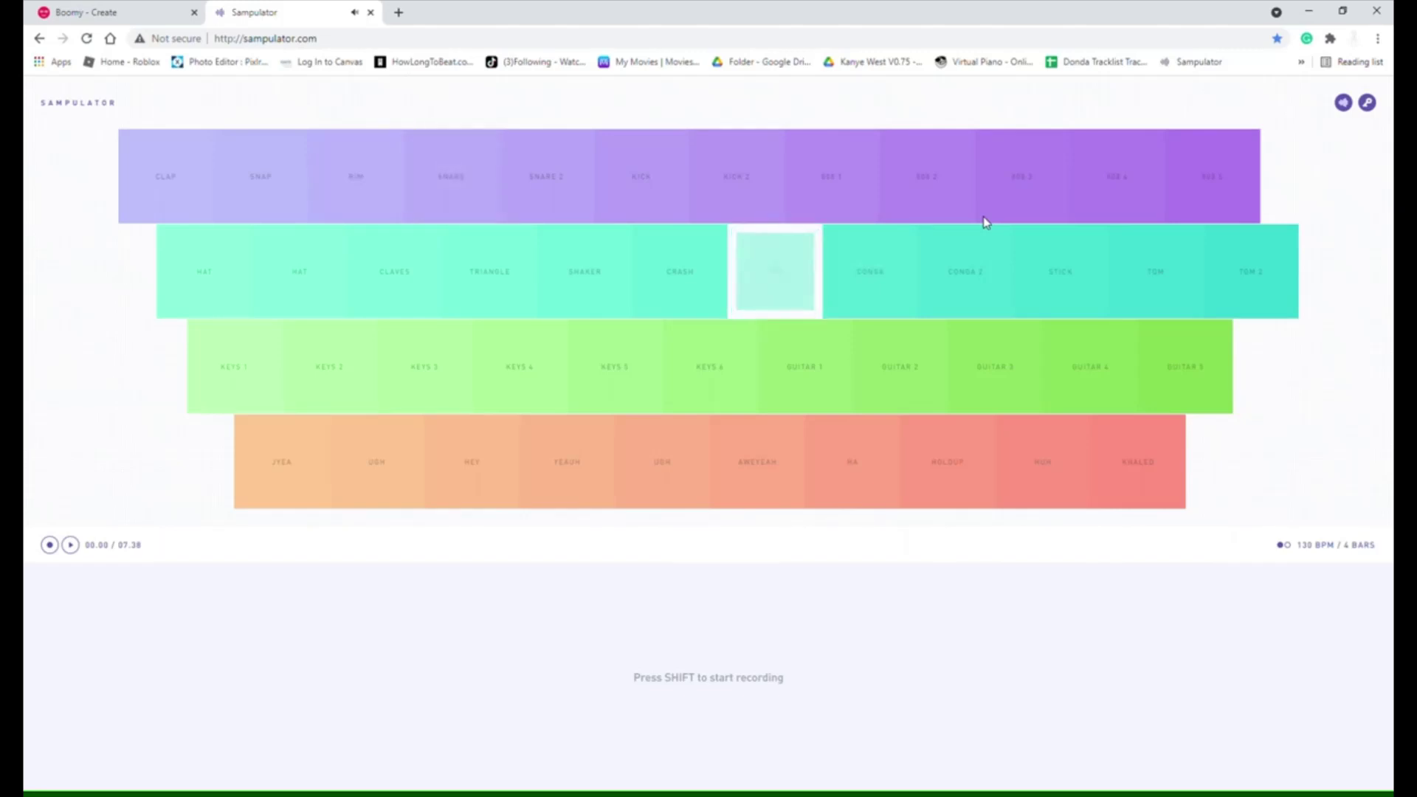
pyautogui.press('u')
pyautogui.press('u')
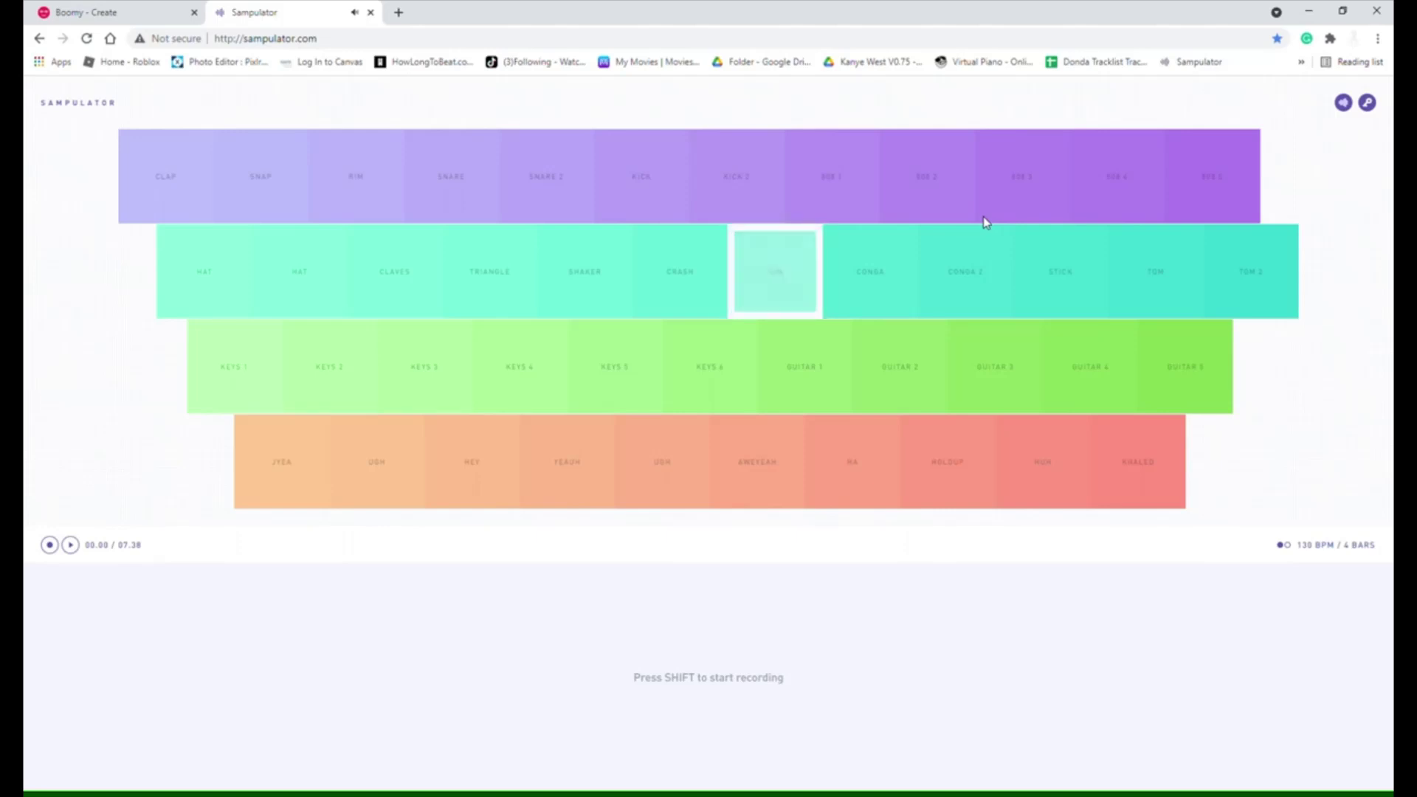
pyautogui.press('u')
pyautogui.press('u')
pyautogui.press('u')
pyautogui.press('u')
pyautogui.press('u')
pyautogui.press('u')
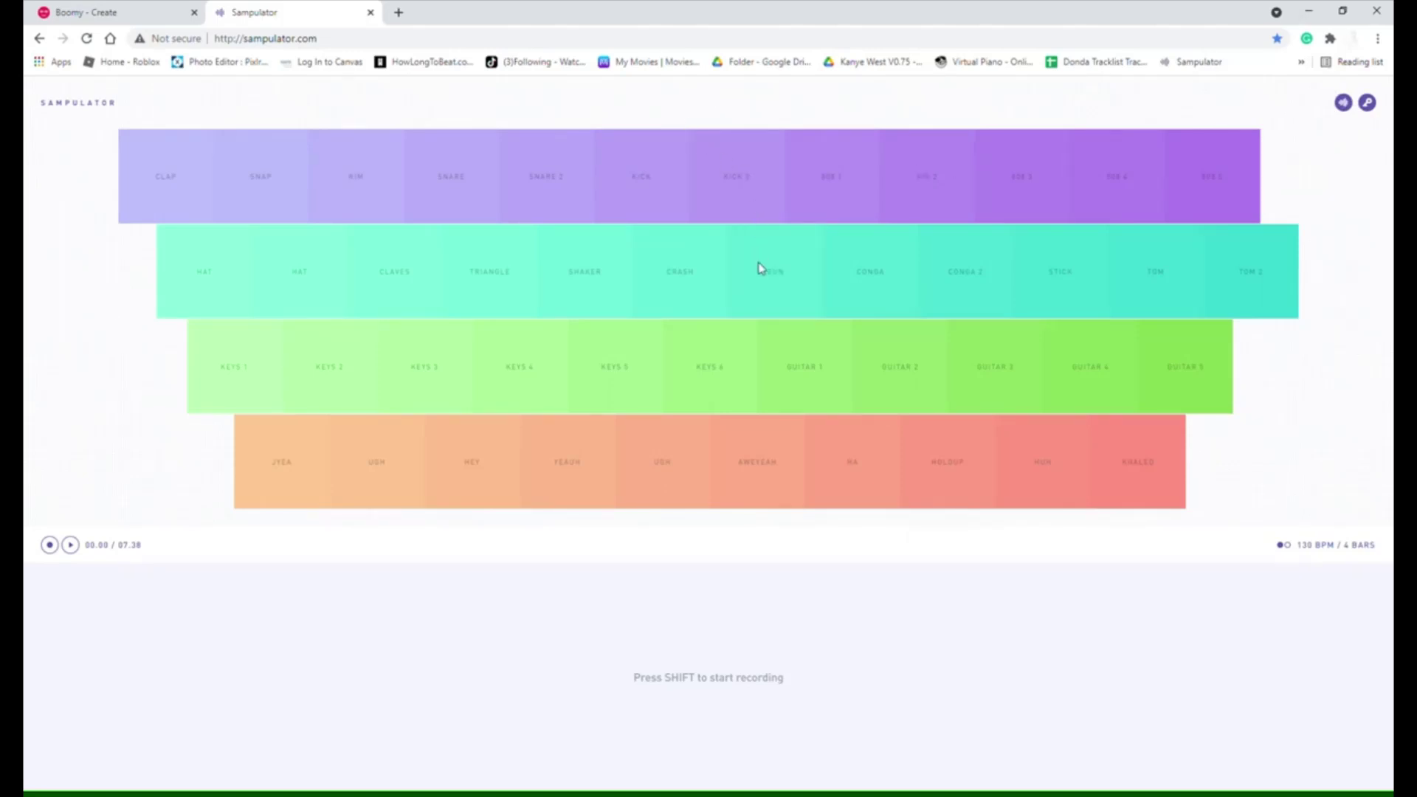
pyautogui.click(759, 295)
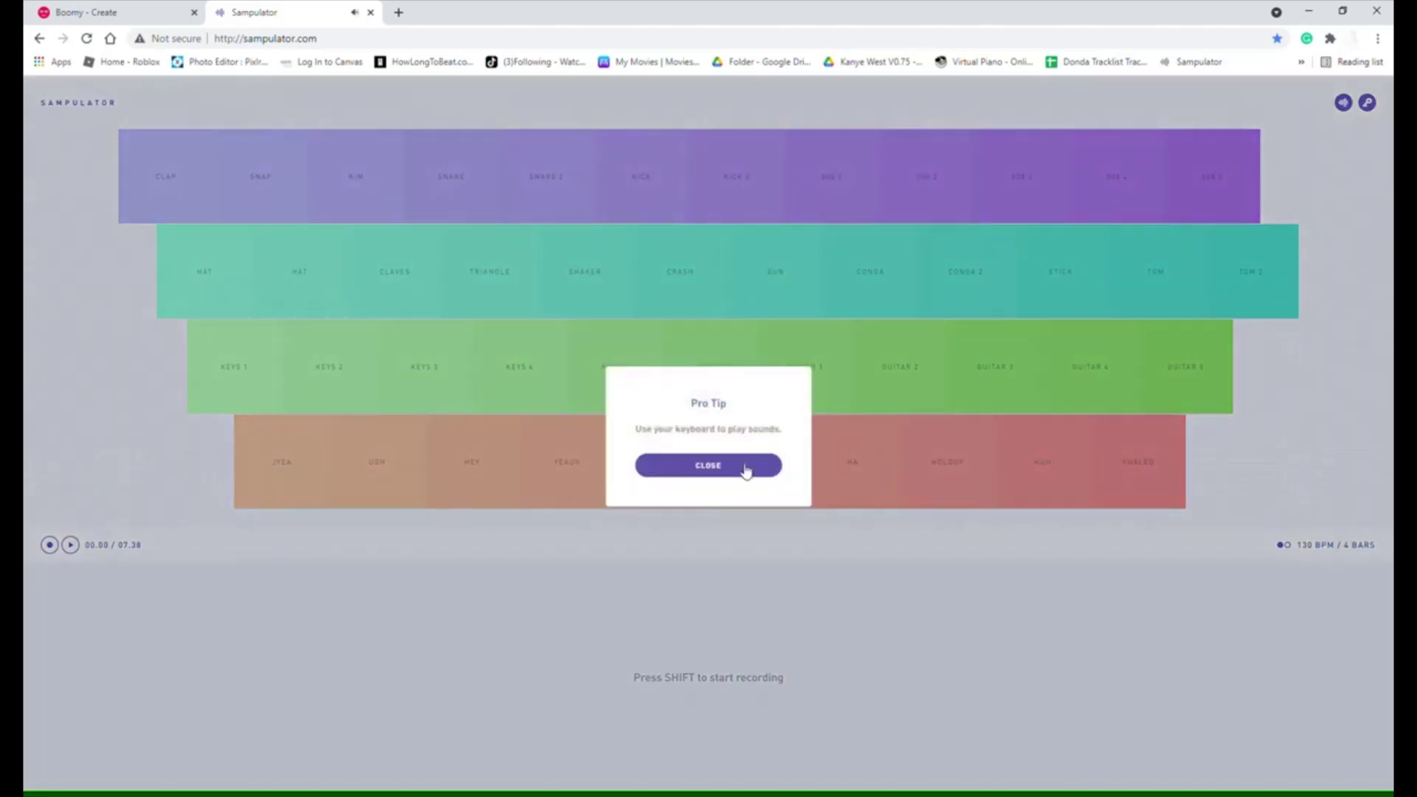
pyautogui.click(744, 470)
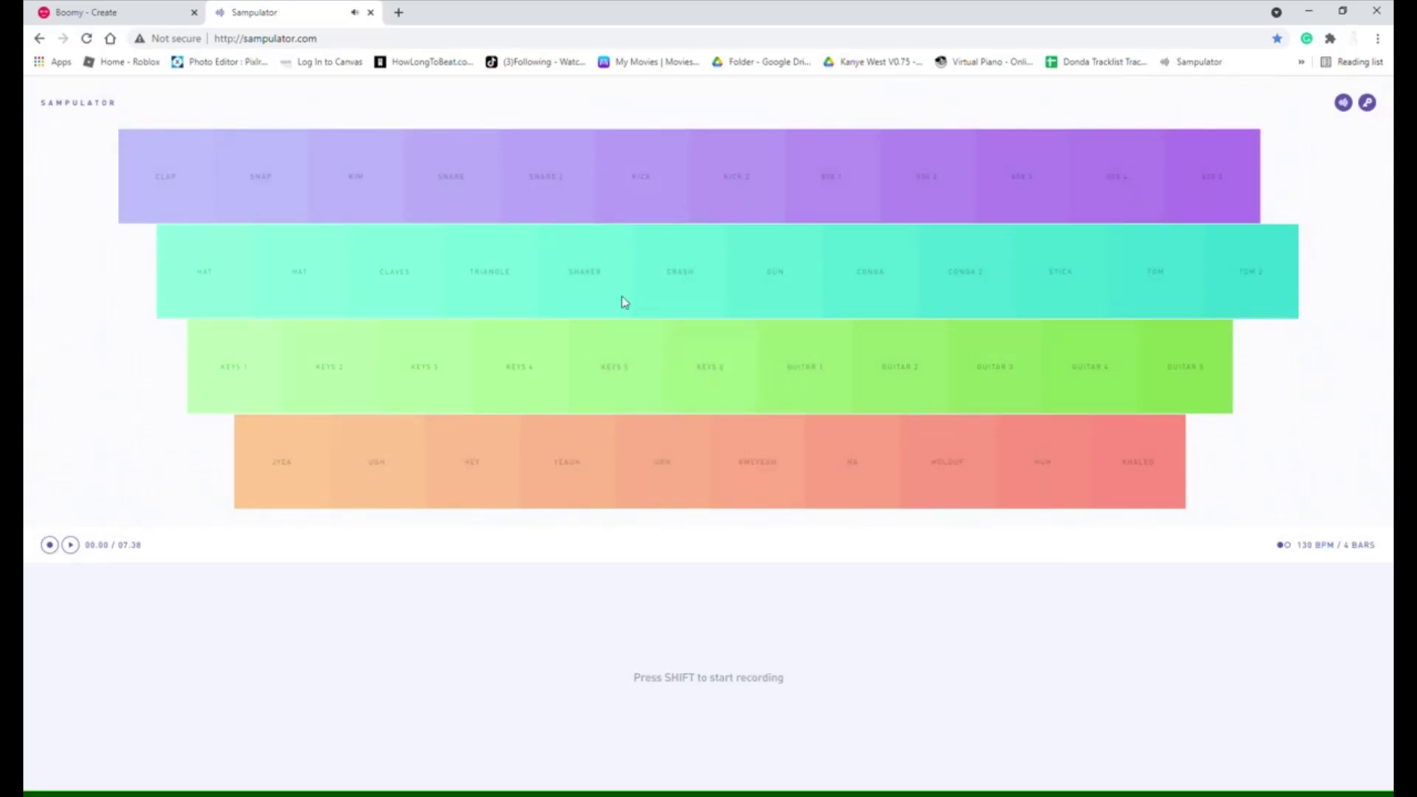
# Play a melody with Keys 3, Keys 4, Keys 2, Keys 4, Keys 3 and Keys 2
pyautogui.press('d')
pyautogui.press('f')
pyautogui.press('s')
pyautogui.press('f')
pyautogui.press('d')
pyautogui.press('s')
# Play four Gun hits in a row
pyautogui.click(760, 298)
pyautogui.click(763, 293)
pyautogui.click(764, 297)
pyautogui.click(765, 297)
# Play Keys 3, Keys 2 twice, Keys 1, Keys 2 and Keys 1
pyautogui.press('d')
pyautogui.press('s')
pyautogui.press('s')
pyautogui.press('a')
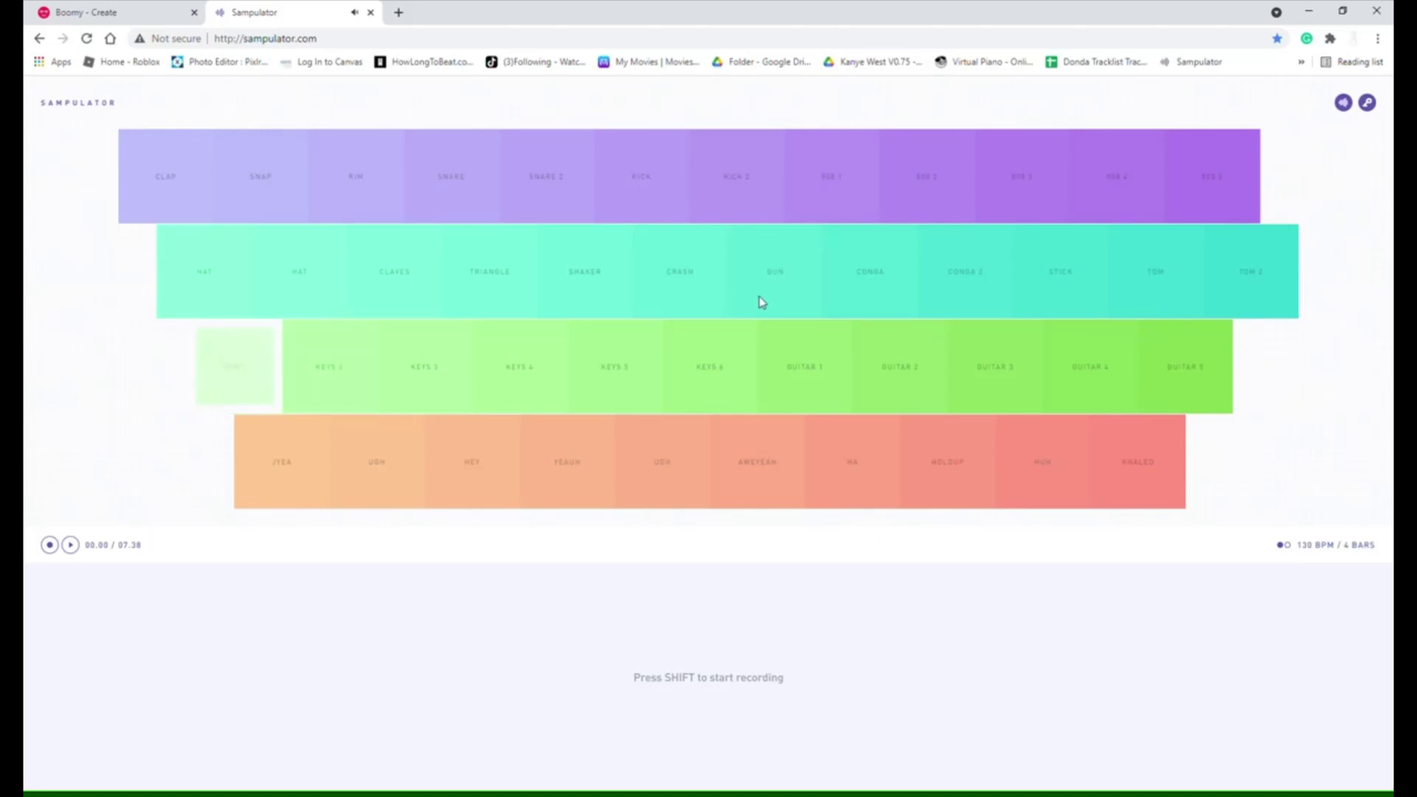
pyautogui.press('s')
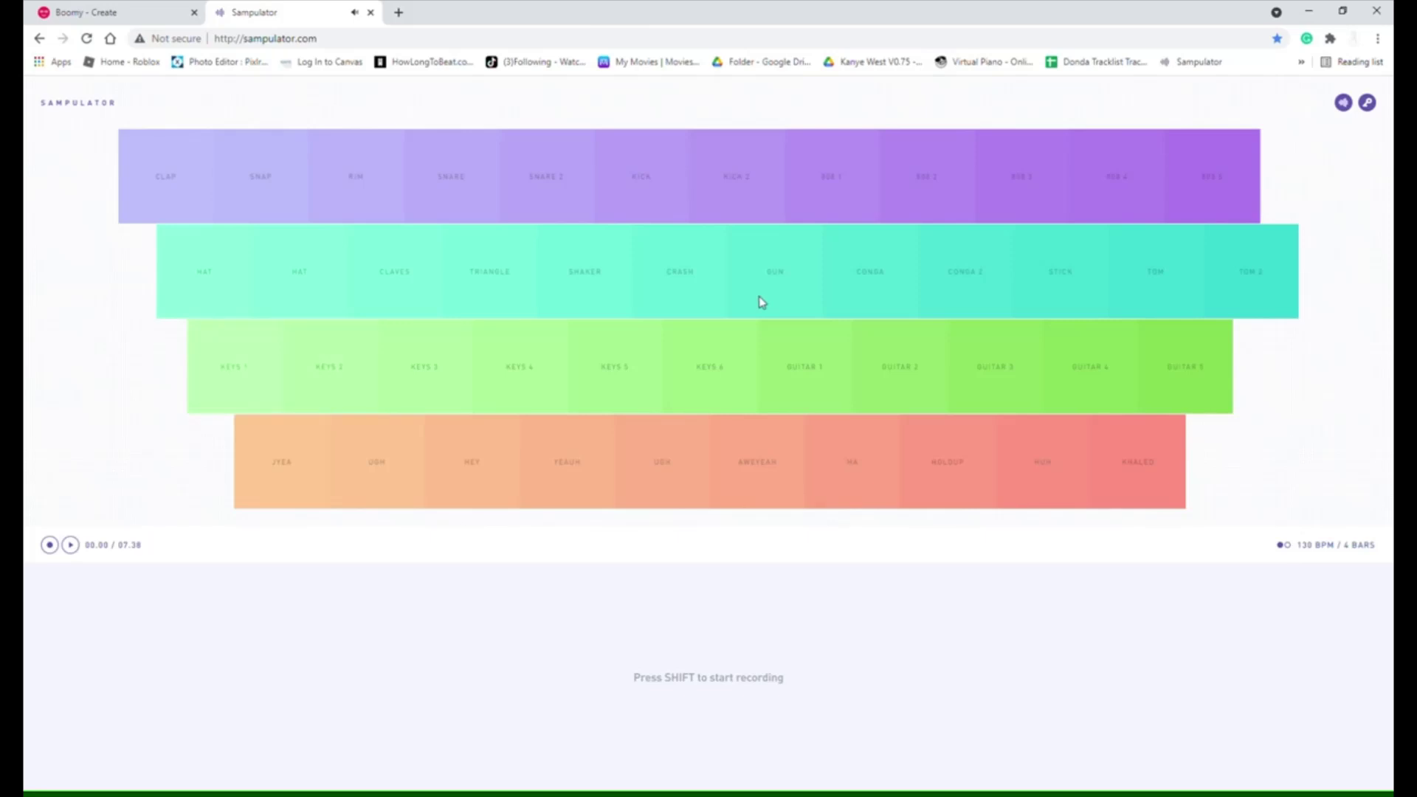
pyautogui.press('a')
# Play the first and second Hat alternately, doubling the first Hat after its third hit, and finish on the second Hat
pyautogui.press('q')
pyautogui.press('w')
pyautogui.press('q')
pyautogui.press('w')
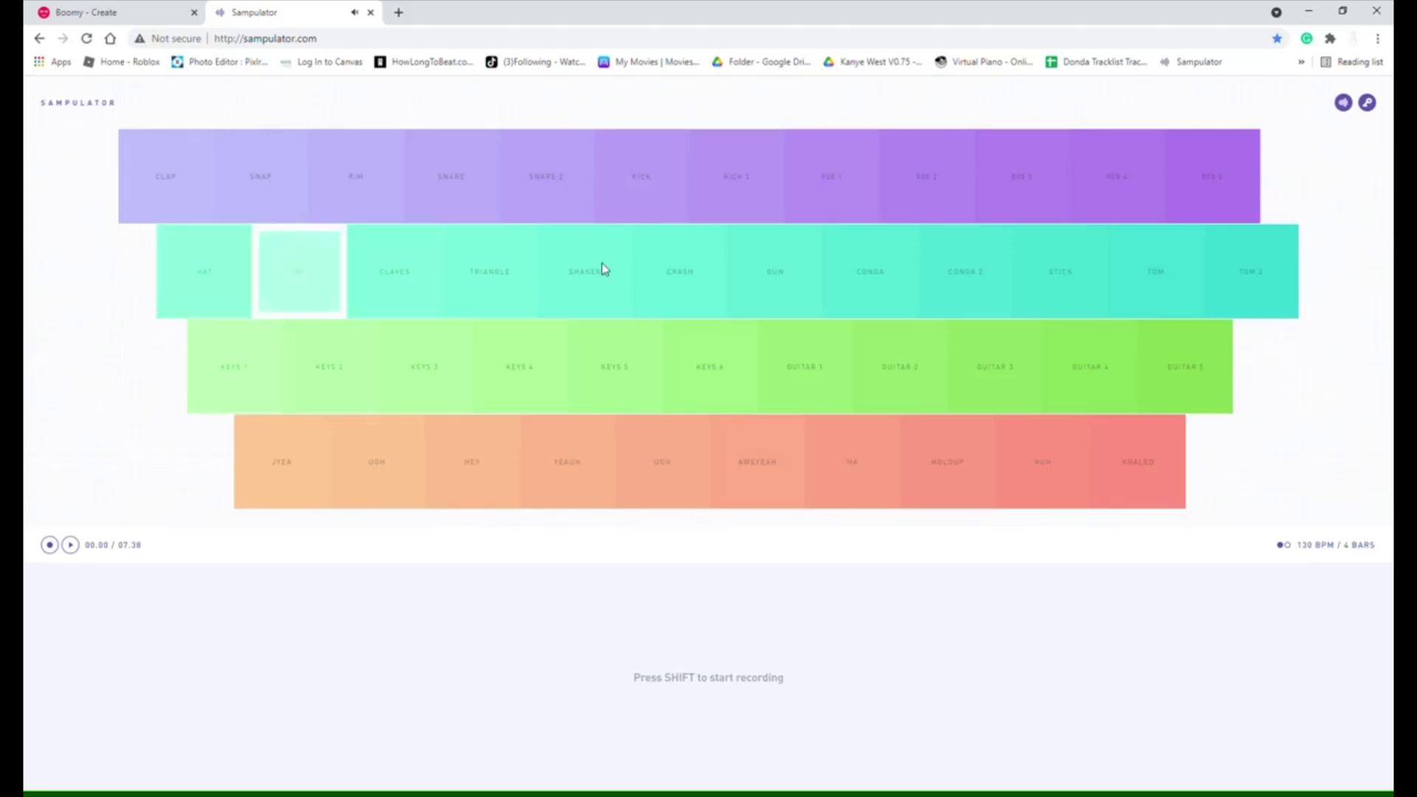
pyautogui.press('q')
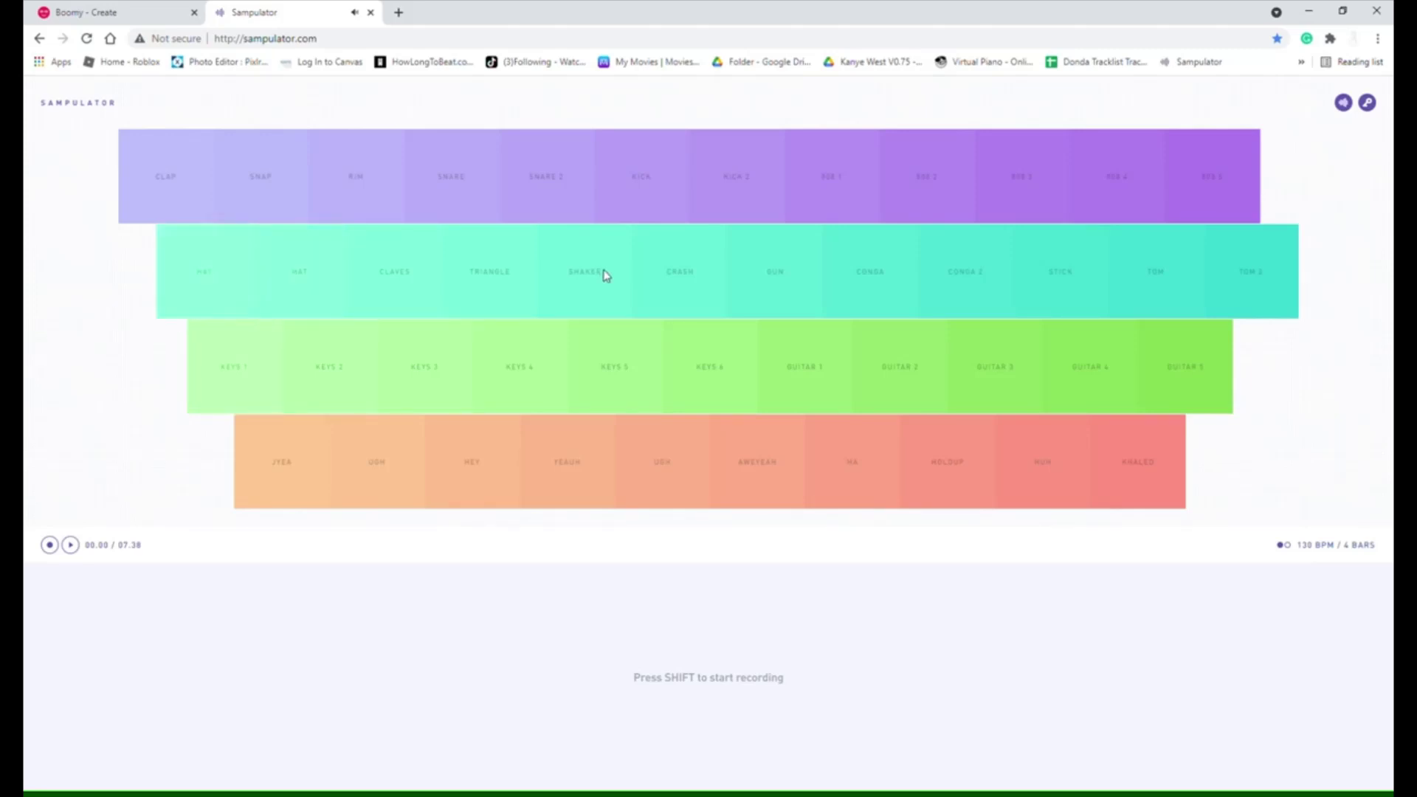
pyautogui.press('q')
pyautogui.press('w')
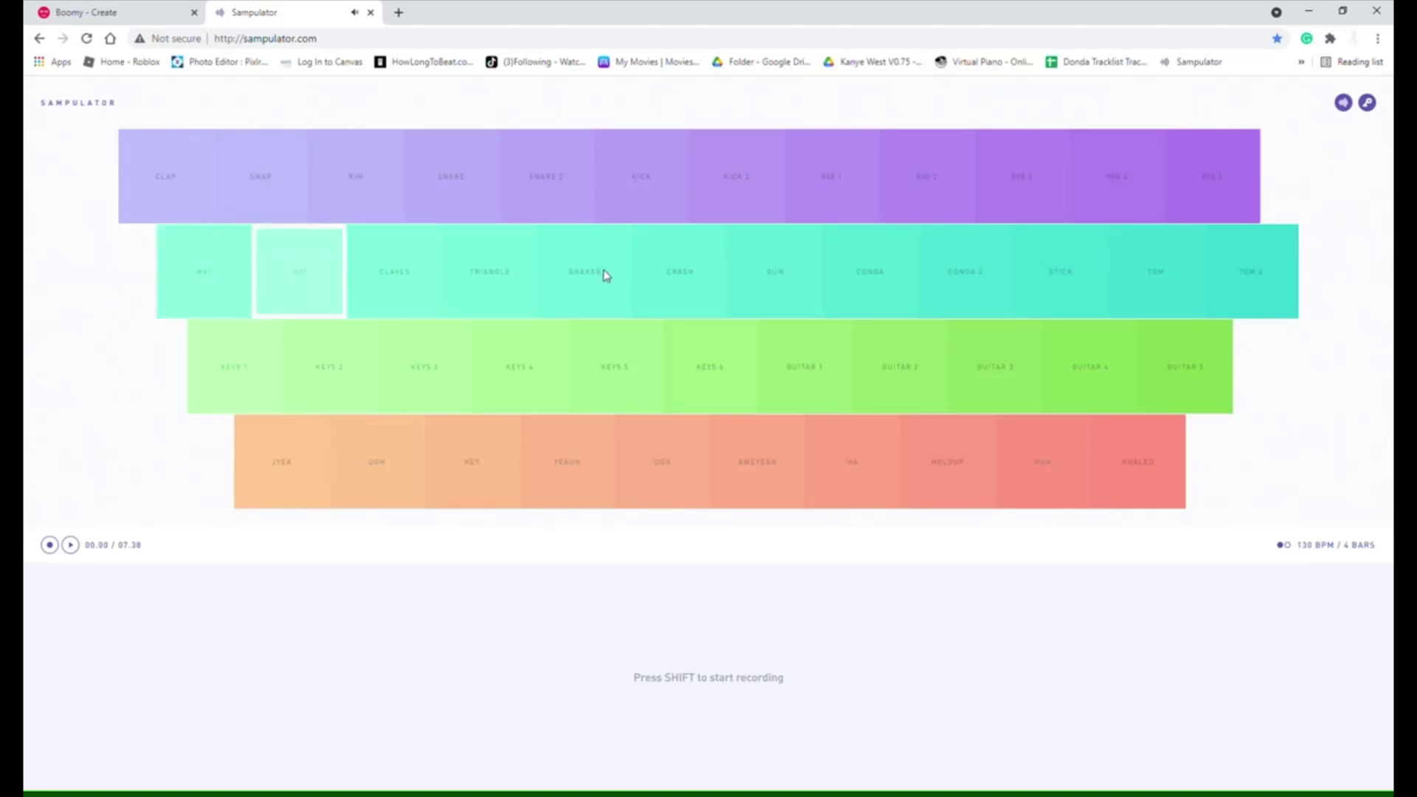
pyautogui.press('q')
pyautogui.press('w')
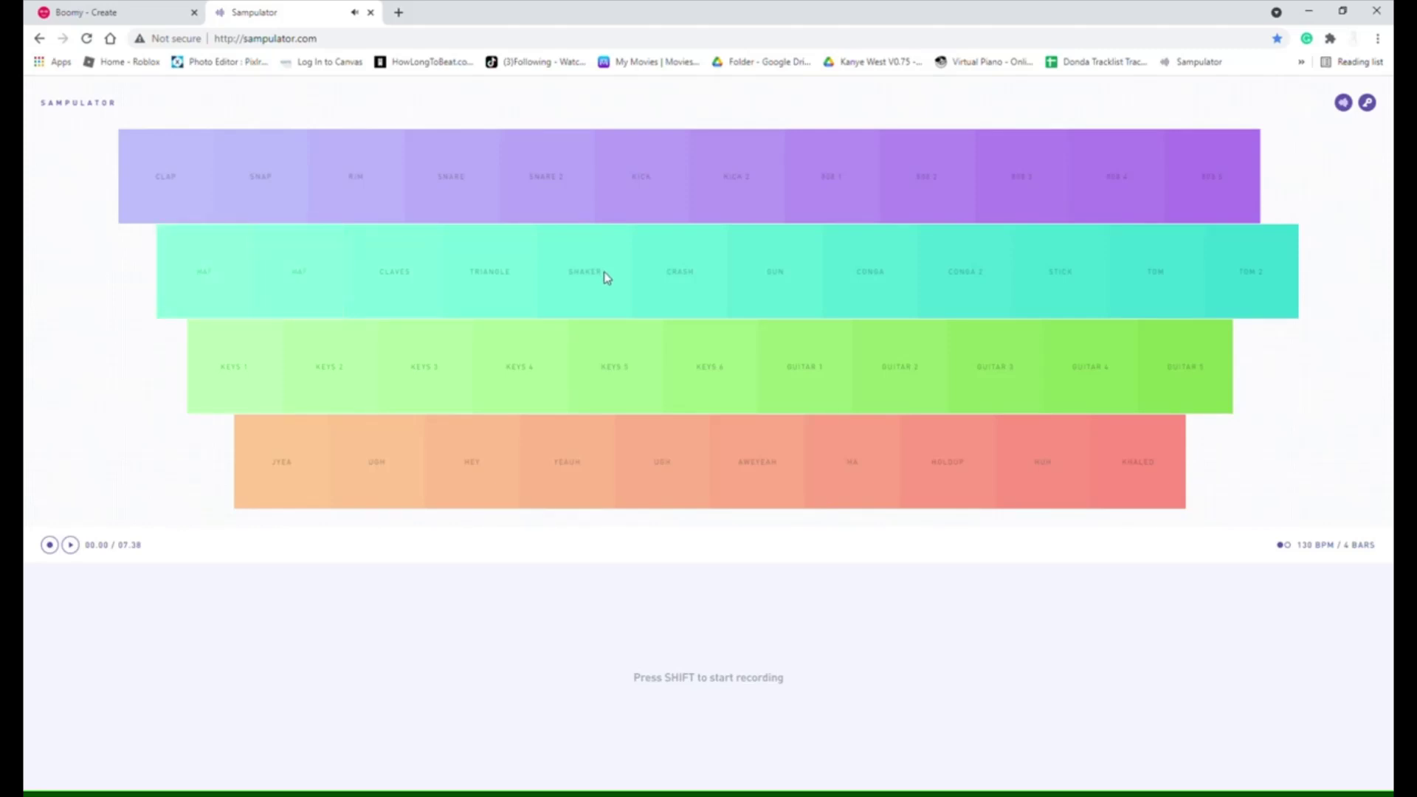
# Alternate Claves with the second Hat, starting and ending on Claves, for five hits
pyautogui.press('e')
pyautogui.press('w')
pyautogui.press('e')
pyautogui.press('w')
pyautogui.press('e')
# Play the two Hats in turn twice, one Claves, first Hat, second Hat twice, first Hat and second Hat
pyautogui.press('q')
pyautogui.press('w')
pyautogui.press('q')
pyautogui.press('w')
pyautogui.press('e')
pyautogui.press('q')
pyautogui.press('w')
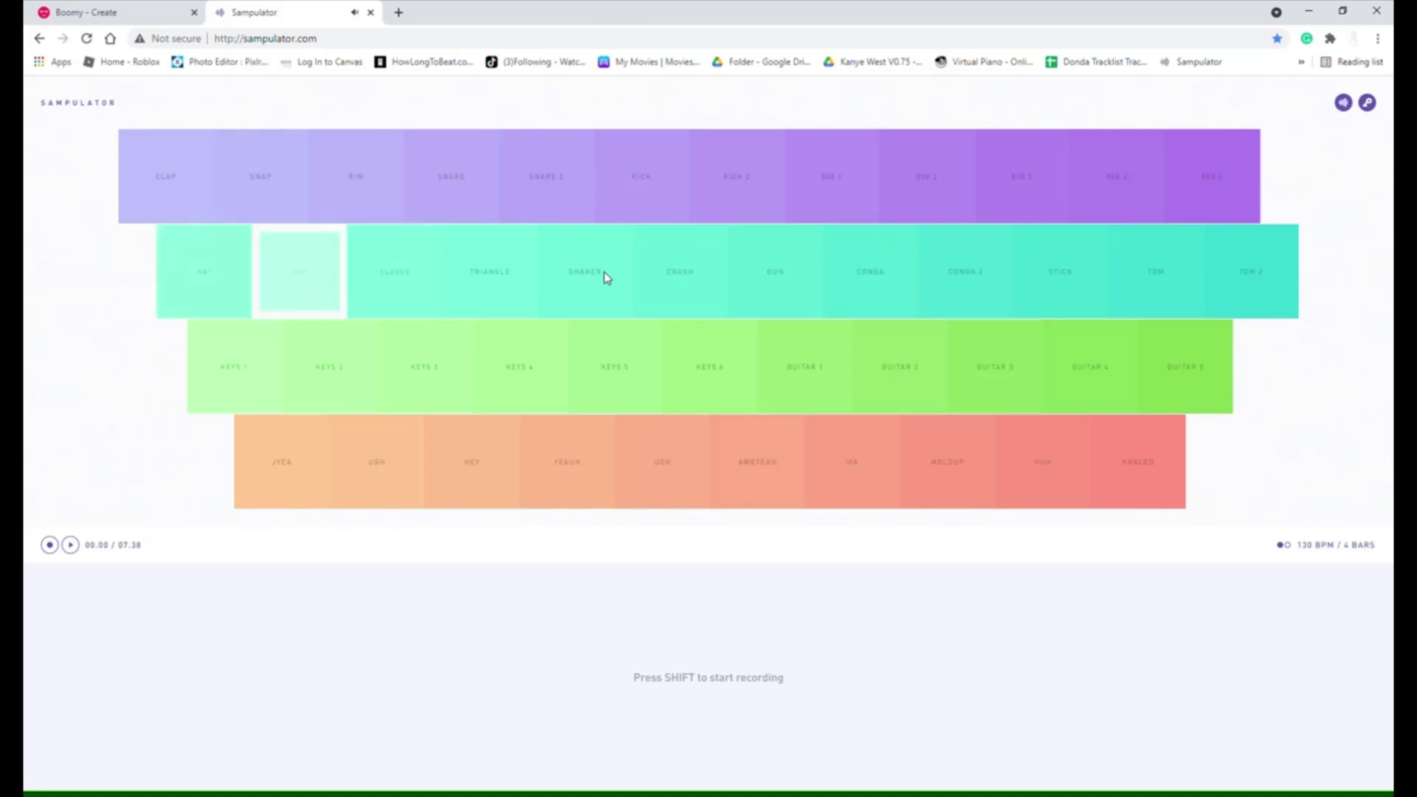
pyautogui.press('w')
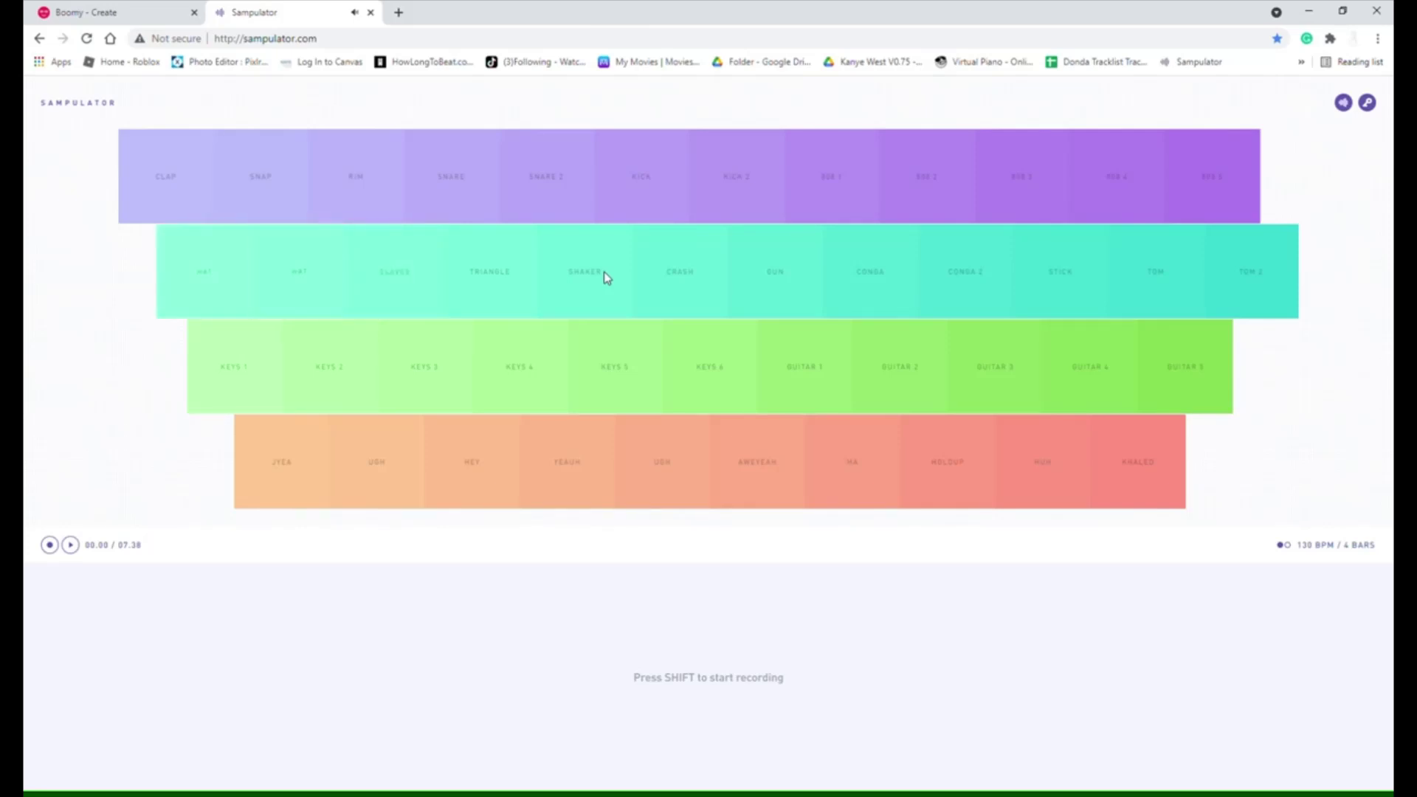
pyautogui.press('q')
pyautogui.press('w')
# Play five Rim hits followed by Snare, Snare 2 and Kick
pyautogui.click(365, 191)
pyautogui.click(375, 201)
pyautogui.click(389, 201)
pyautogui.click(390, 202)
pyautogui.click(389, 201)
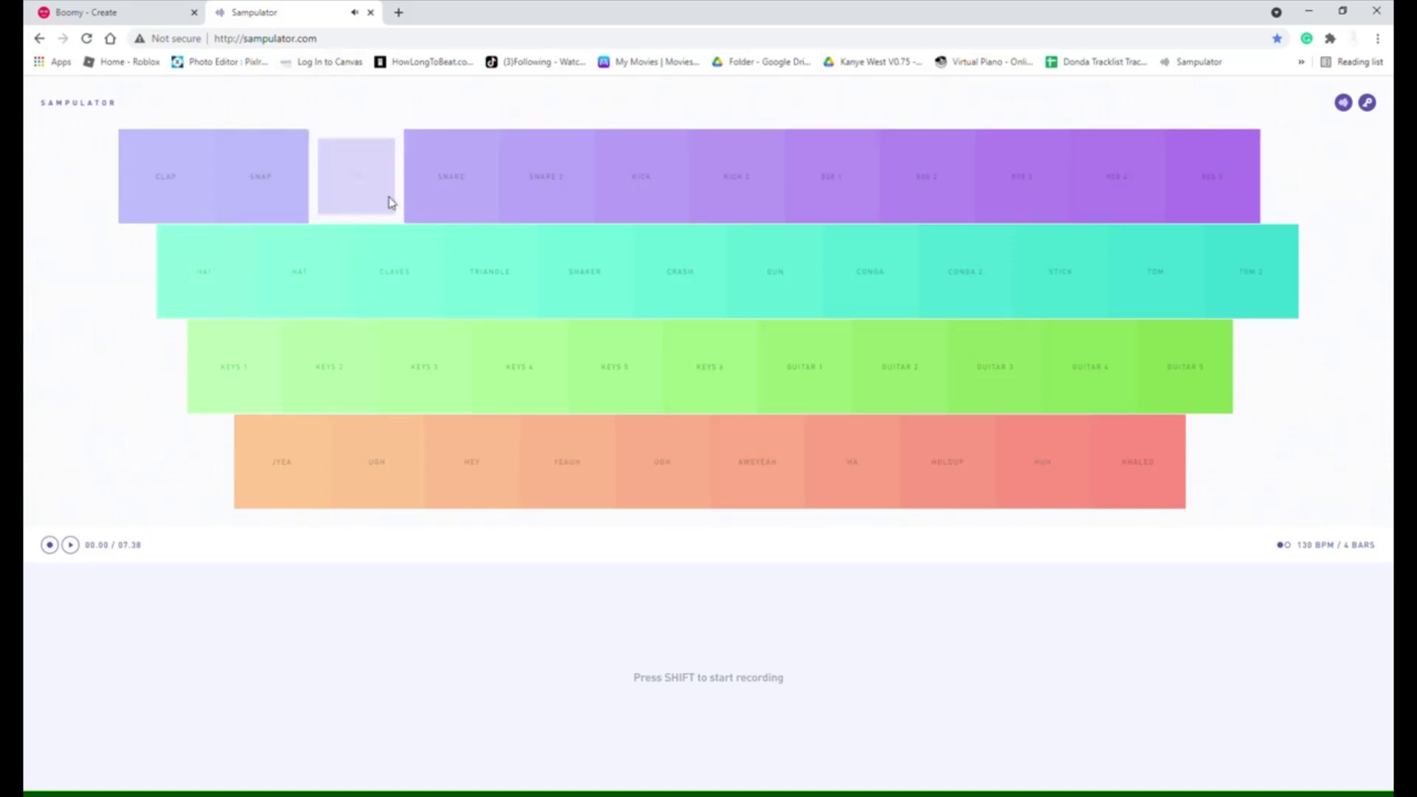
pyautogui.click(465, 198)
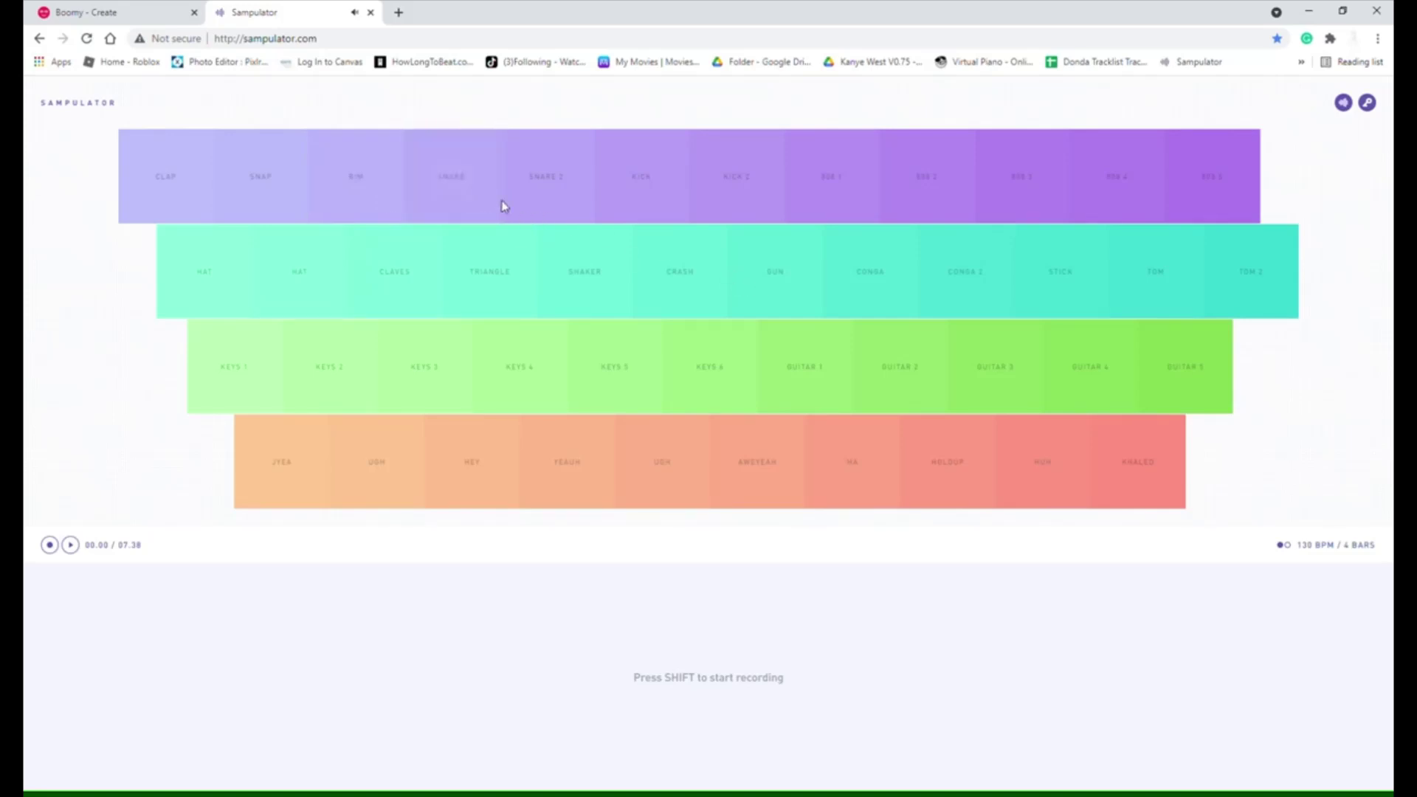
pyautogui.click(569, 209)
pyautogui.click(647, 213)
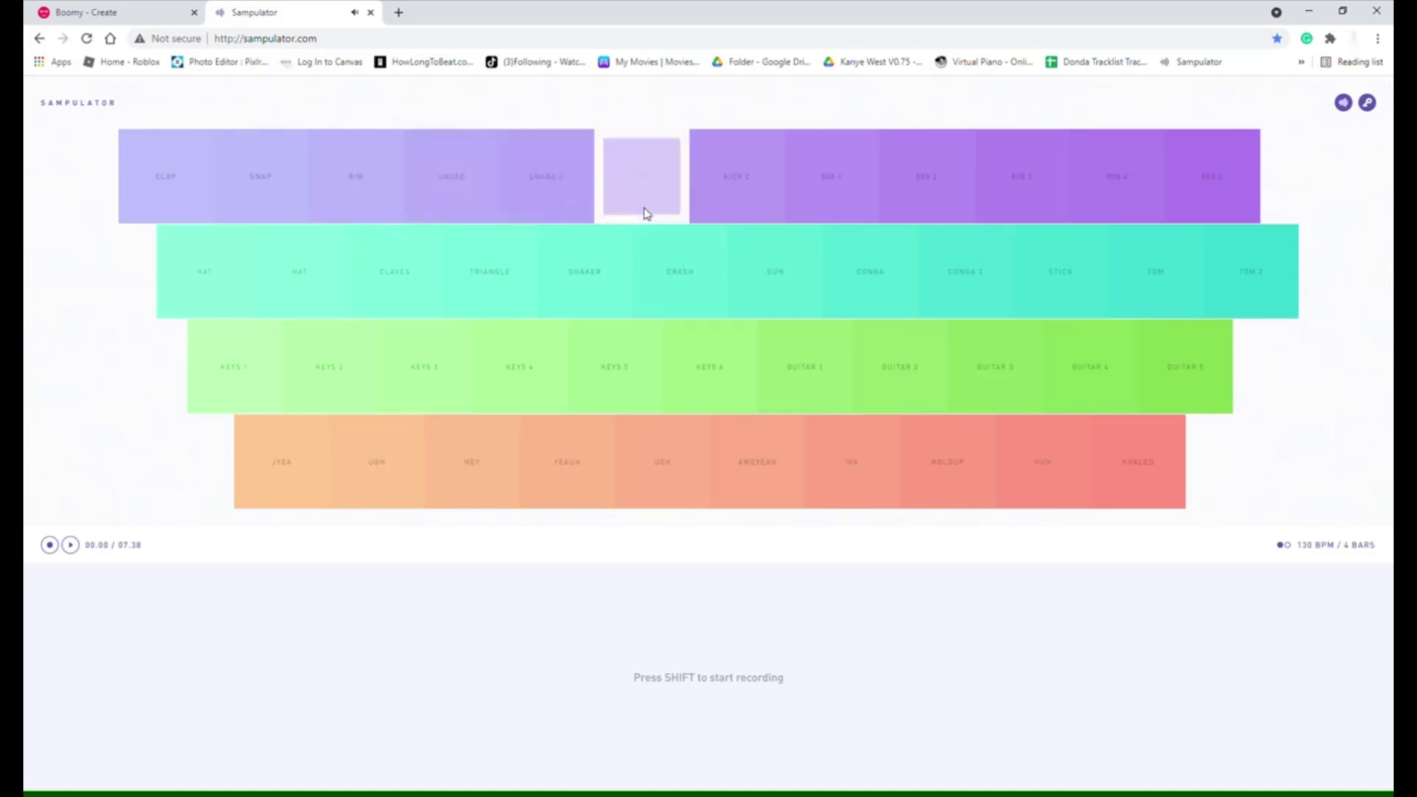
# Play one Kick 2 and one 808 1 hit followed by three Gun hits
pyautogui.click(721, 209)
pyautogui.click(846, 201)
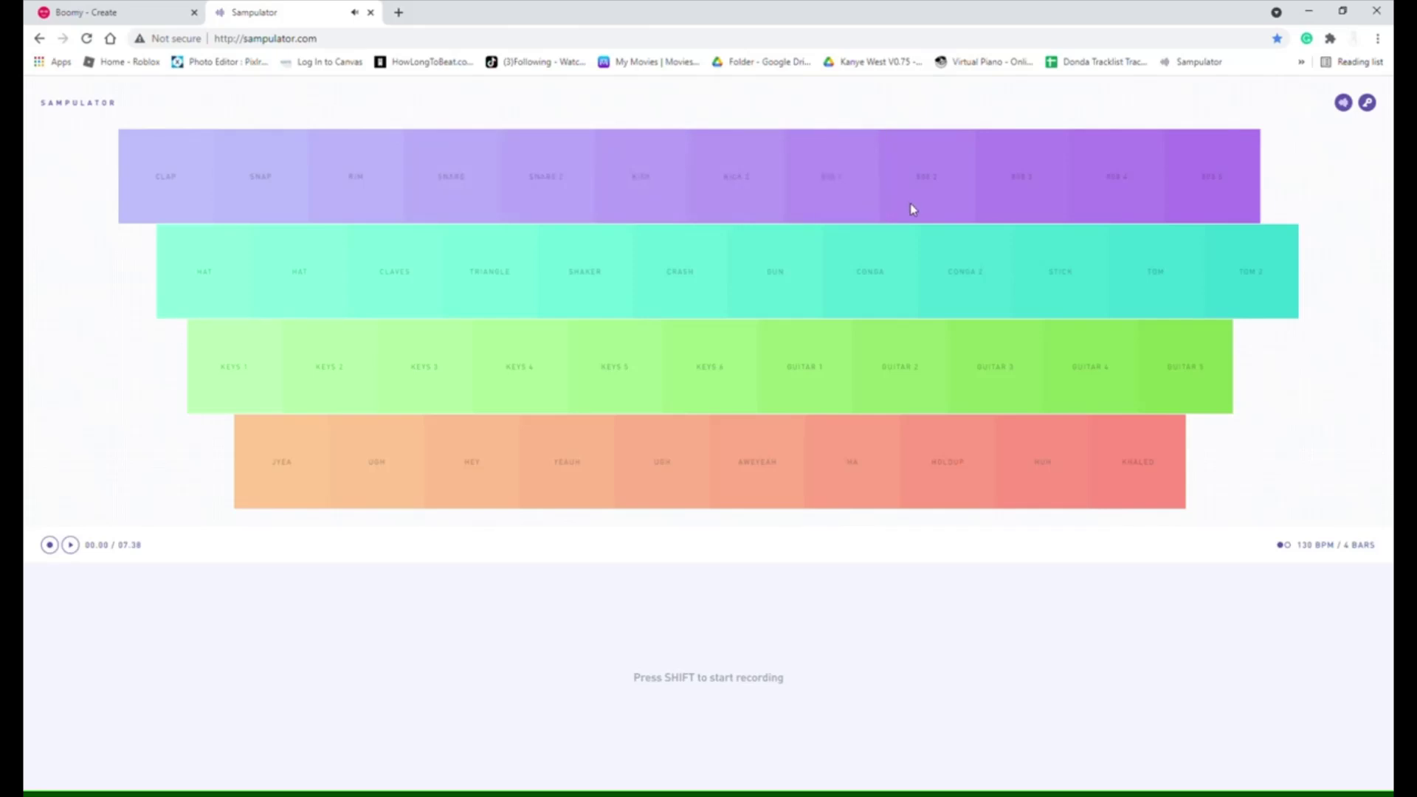
pyautogui.click(768, 298)
pyautogui.click(767, 297)
pyautogui.click(768, 297)
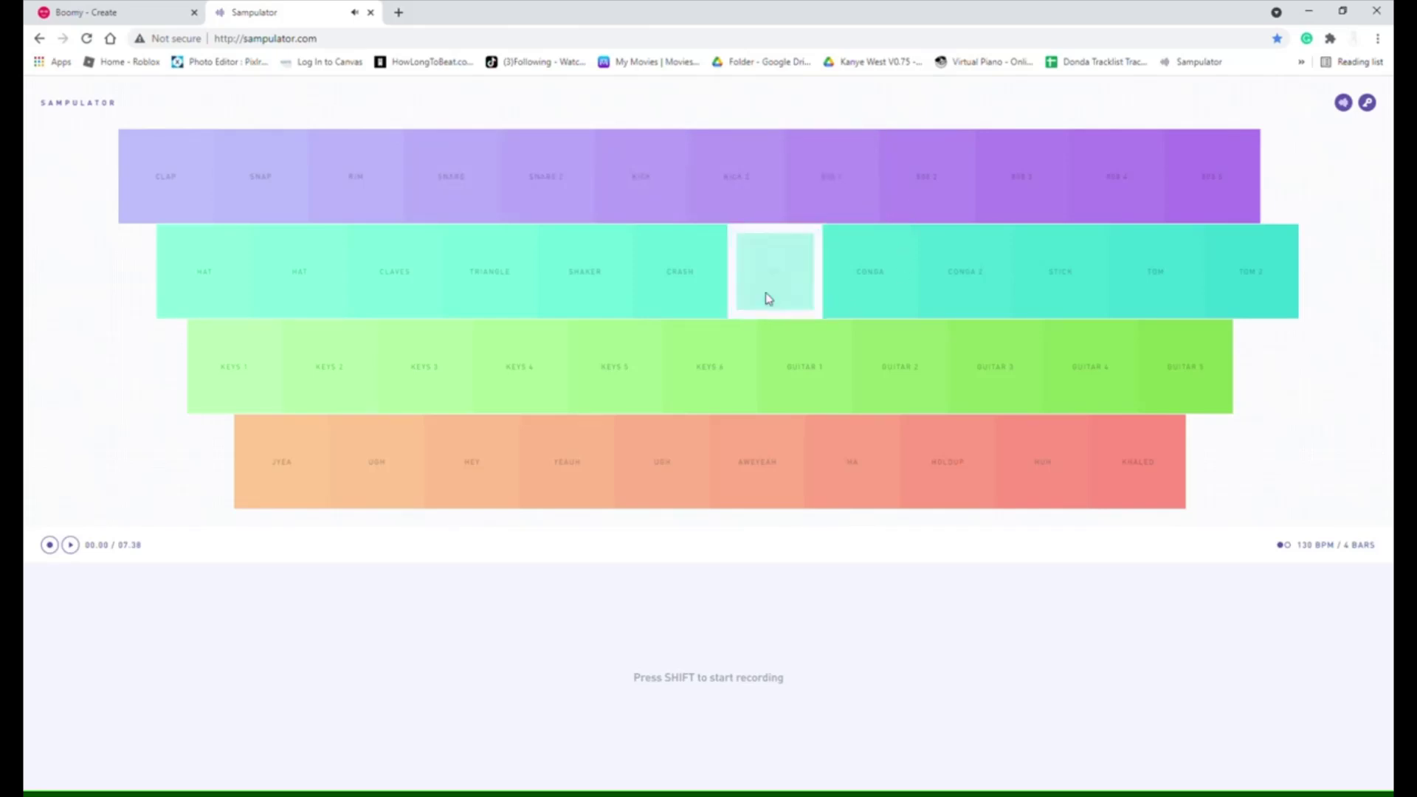
# Switch to Boomy and listen to the Lo-Fi song, followed by two Custom songs
pyautogui.hotkey('ctrl', 'shift', 'Tab')
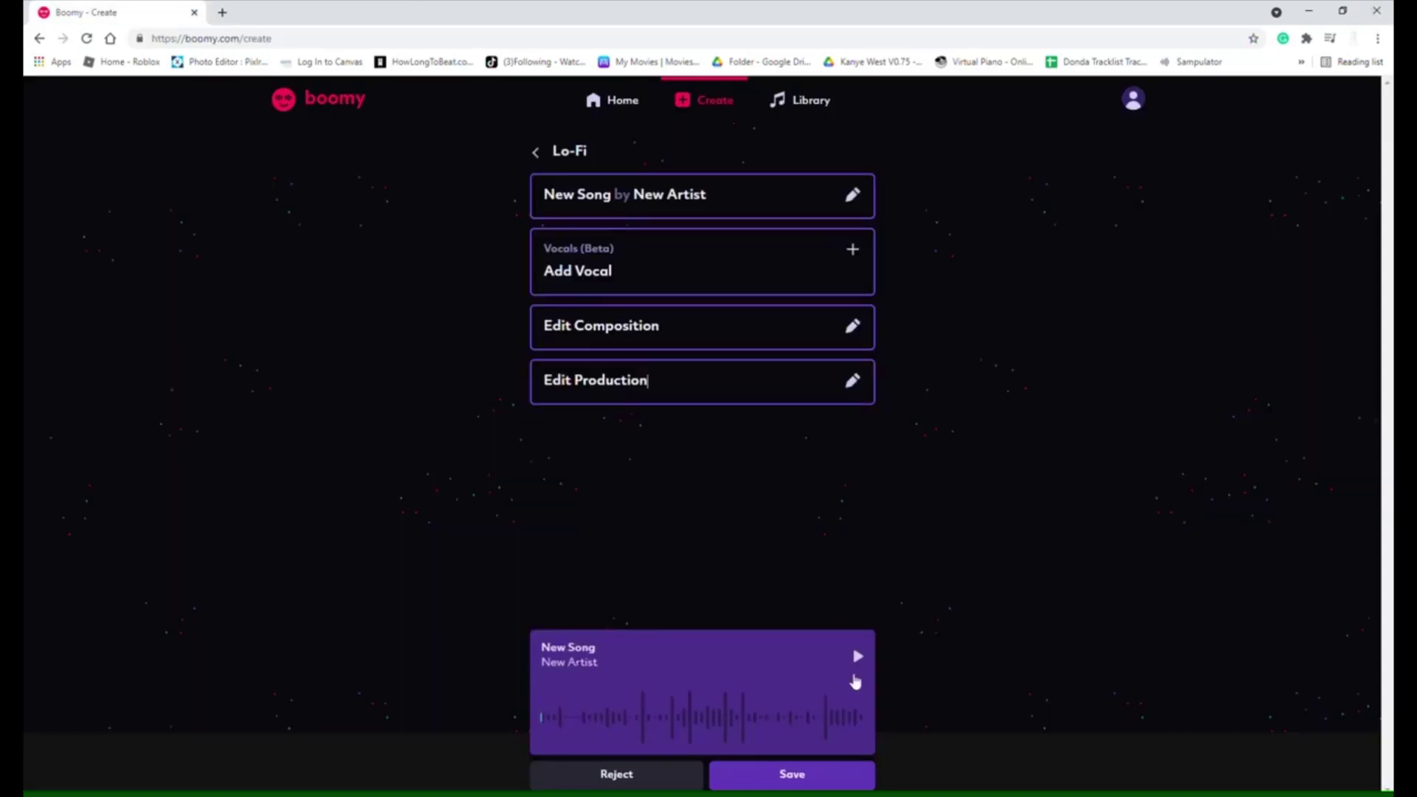
pyautogui.click(858, 657)
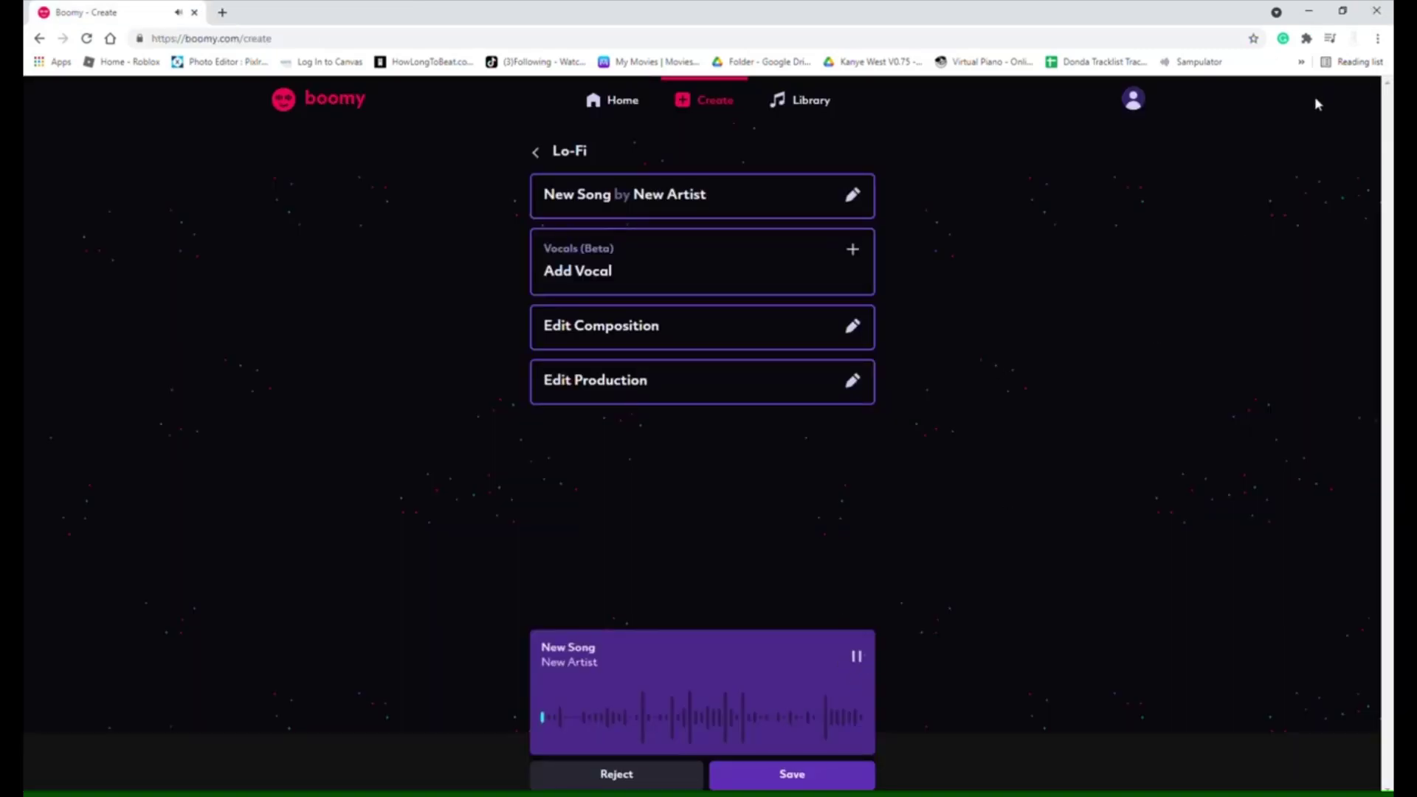
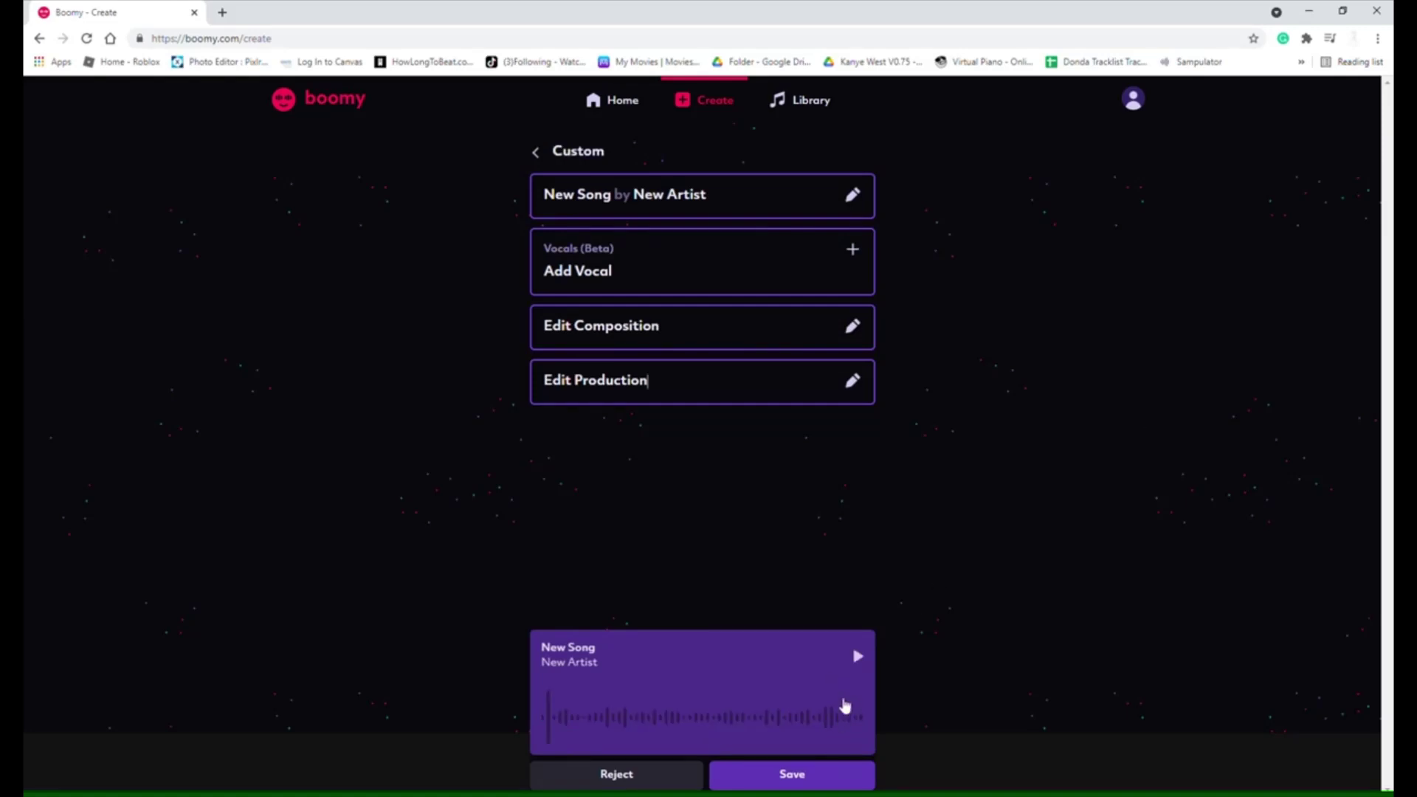
pyautogui.click(858, 657)
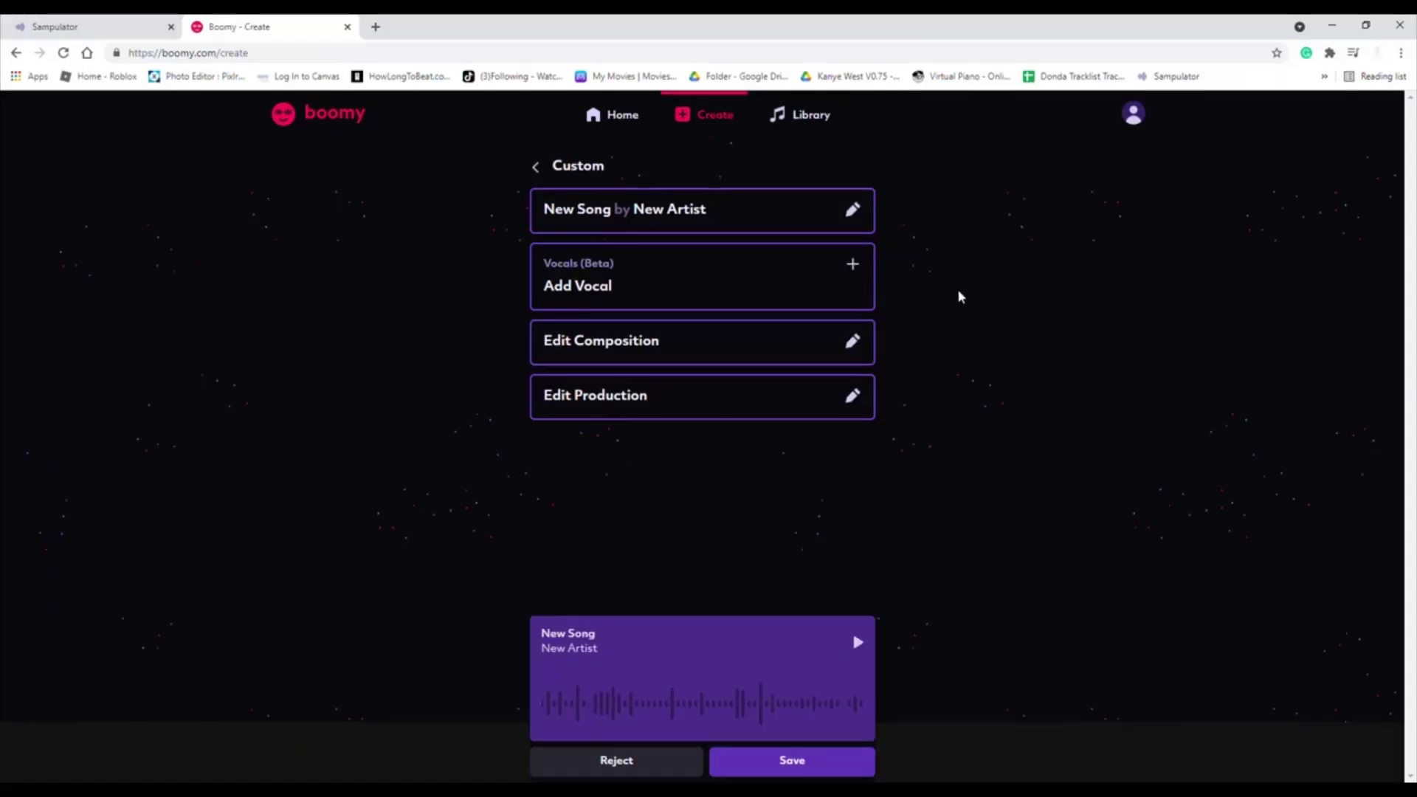
pyautogui.click(861, 643)
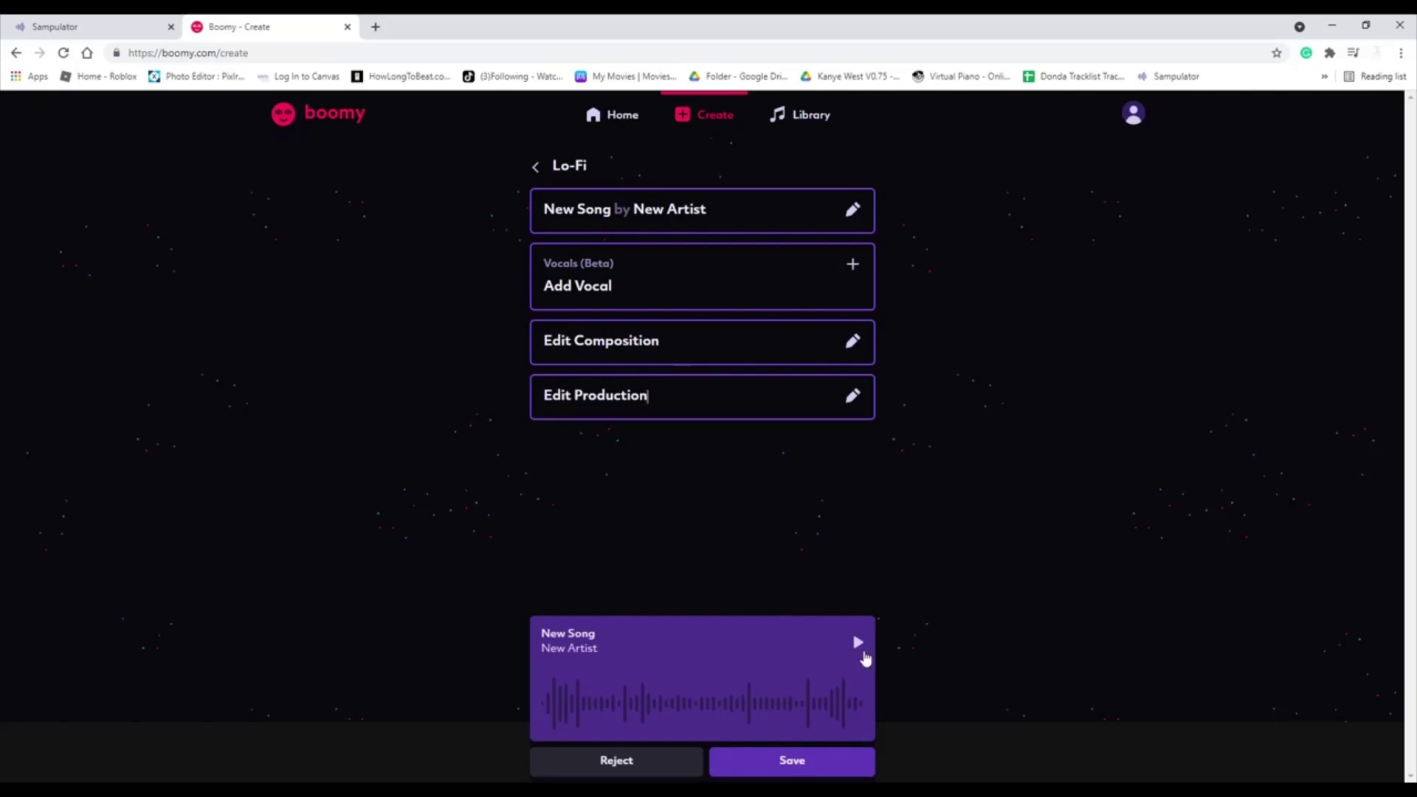
# Listen to the following Lo-Fi songs one after another
pyautogui.click(858, 645)
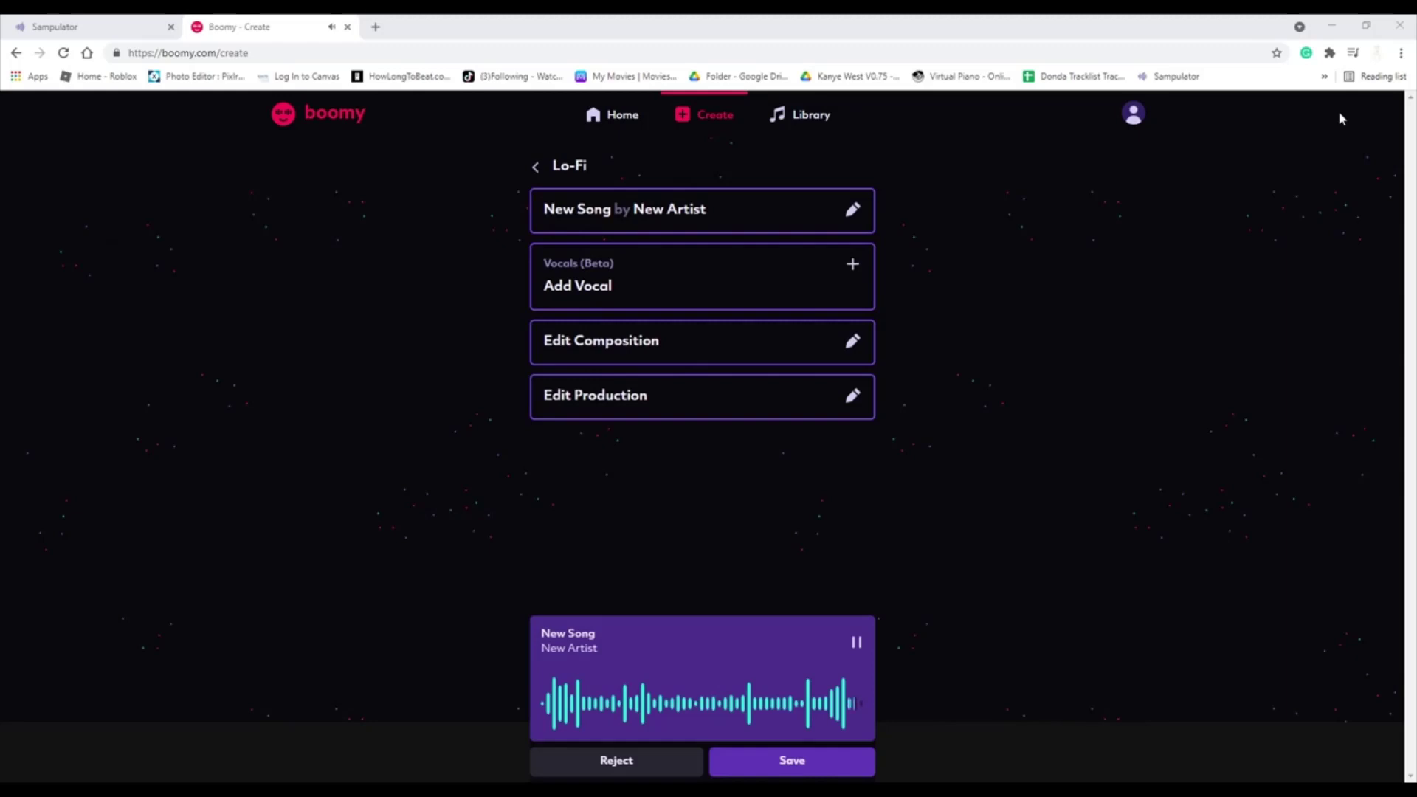
pyautogui.click(858, 643)
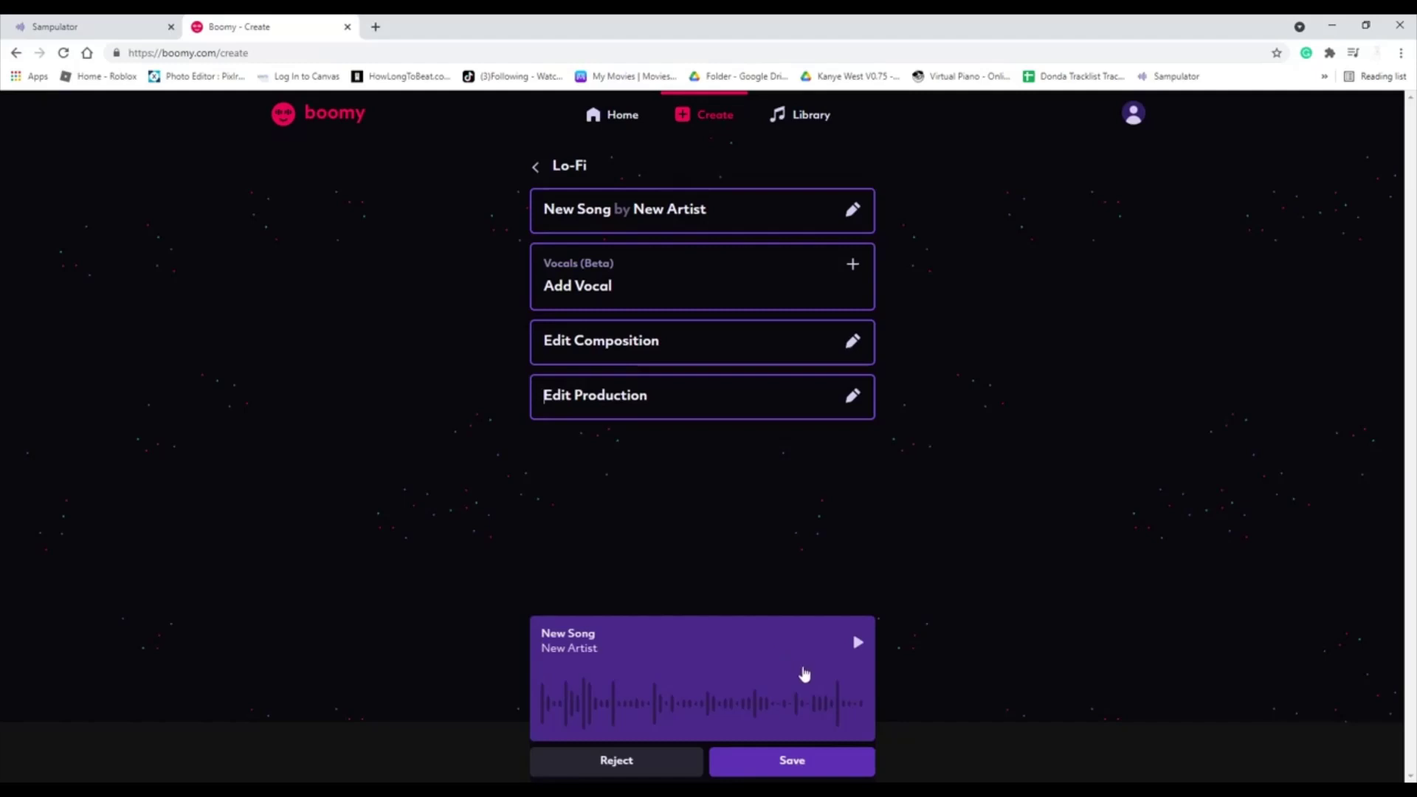
pyautogui.click(856, 642)
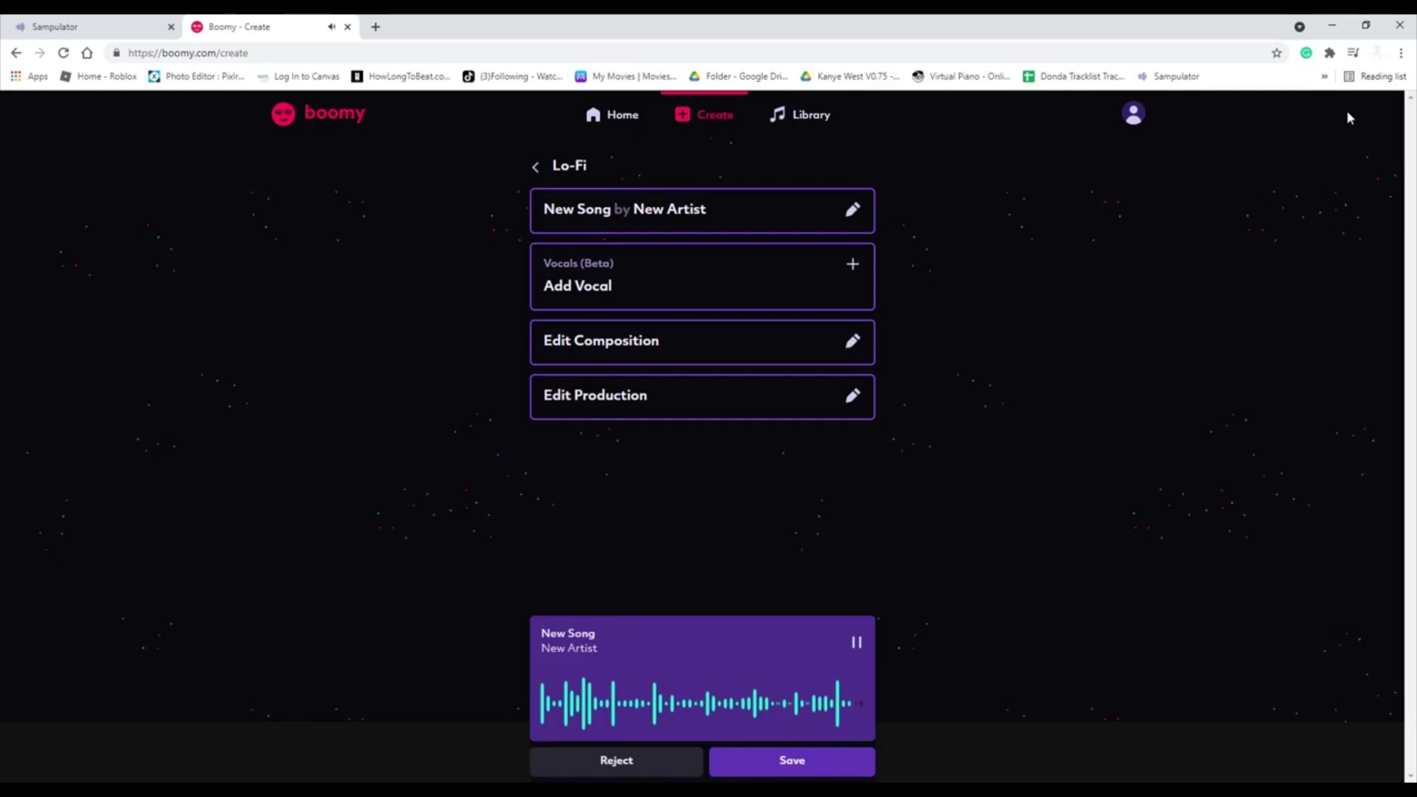
# Listen to the Relaxing Meditation song and the series of Custom songs, playing the last Custom song again
pyautogui.click(857, 644)
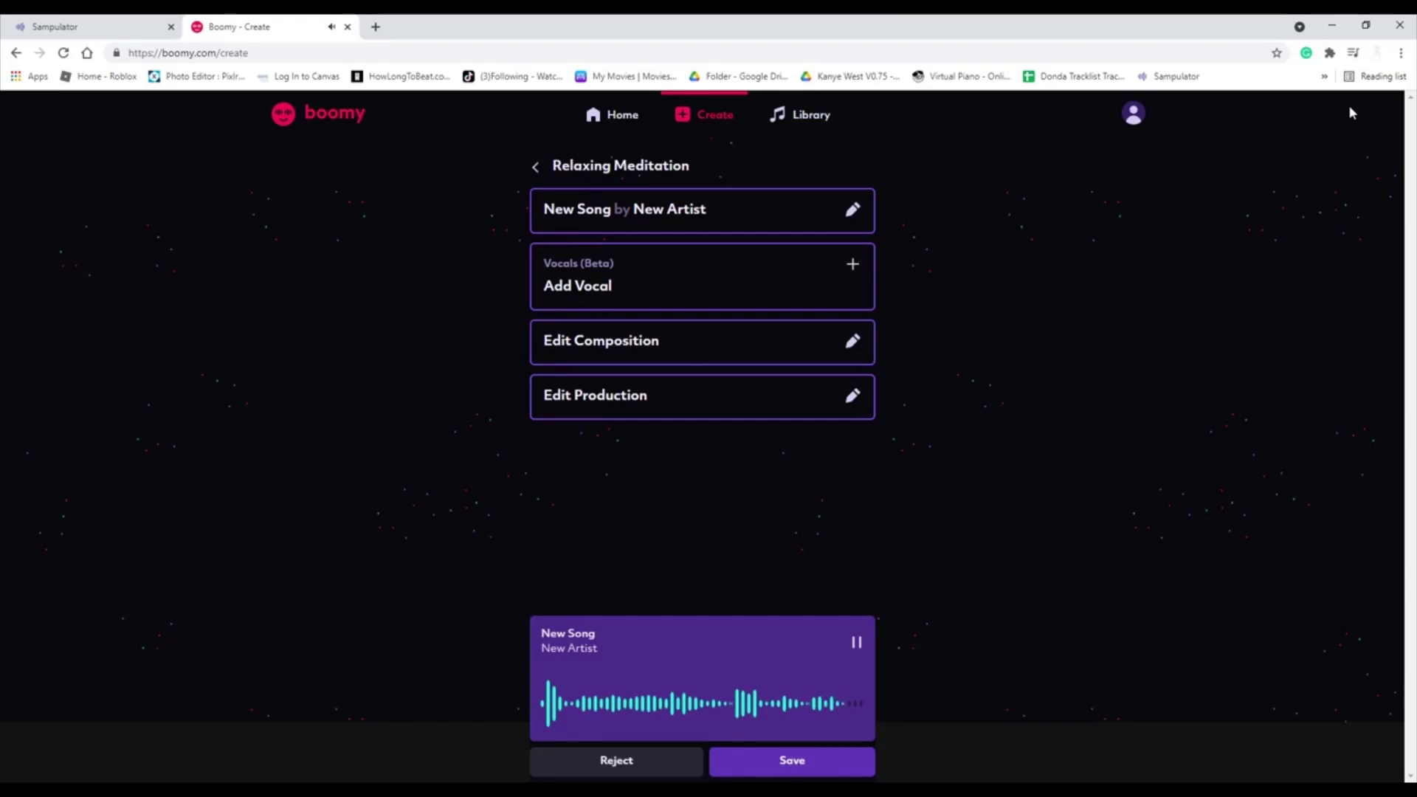
pyautogui.click(857, 642)
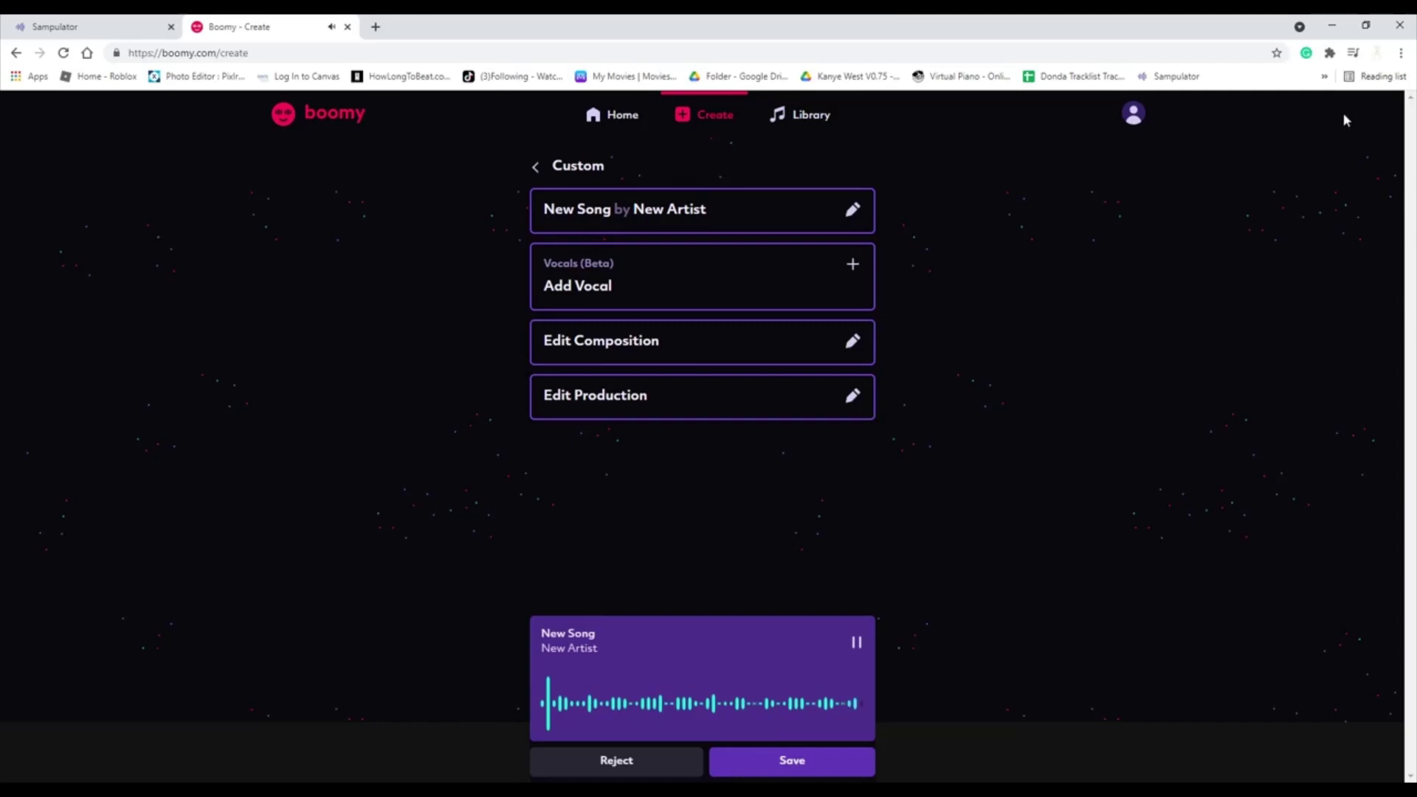
pyautogui.click(856, 643)
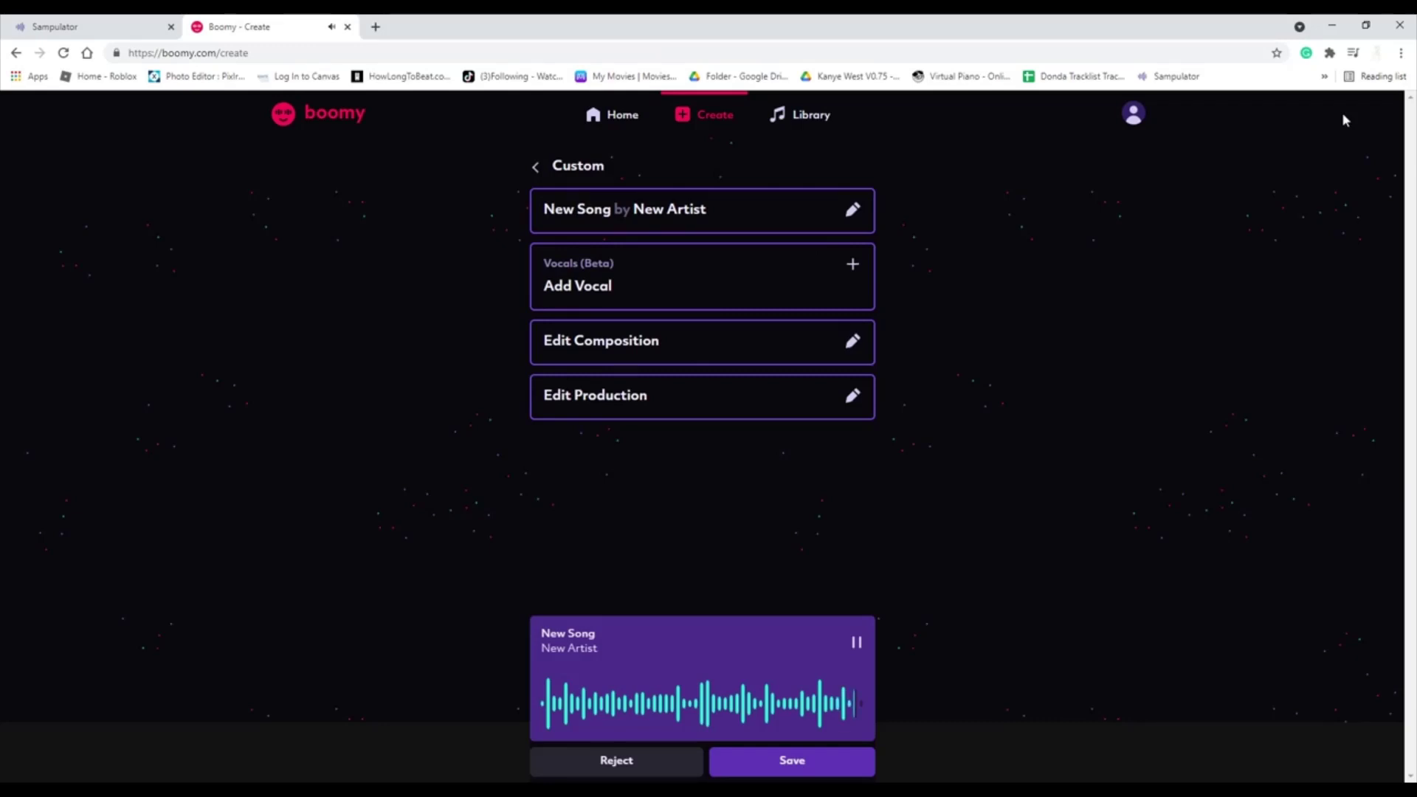
pyautogui.click(859, 648)
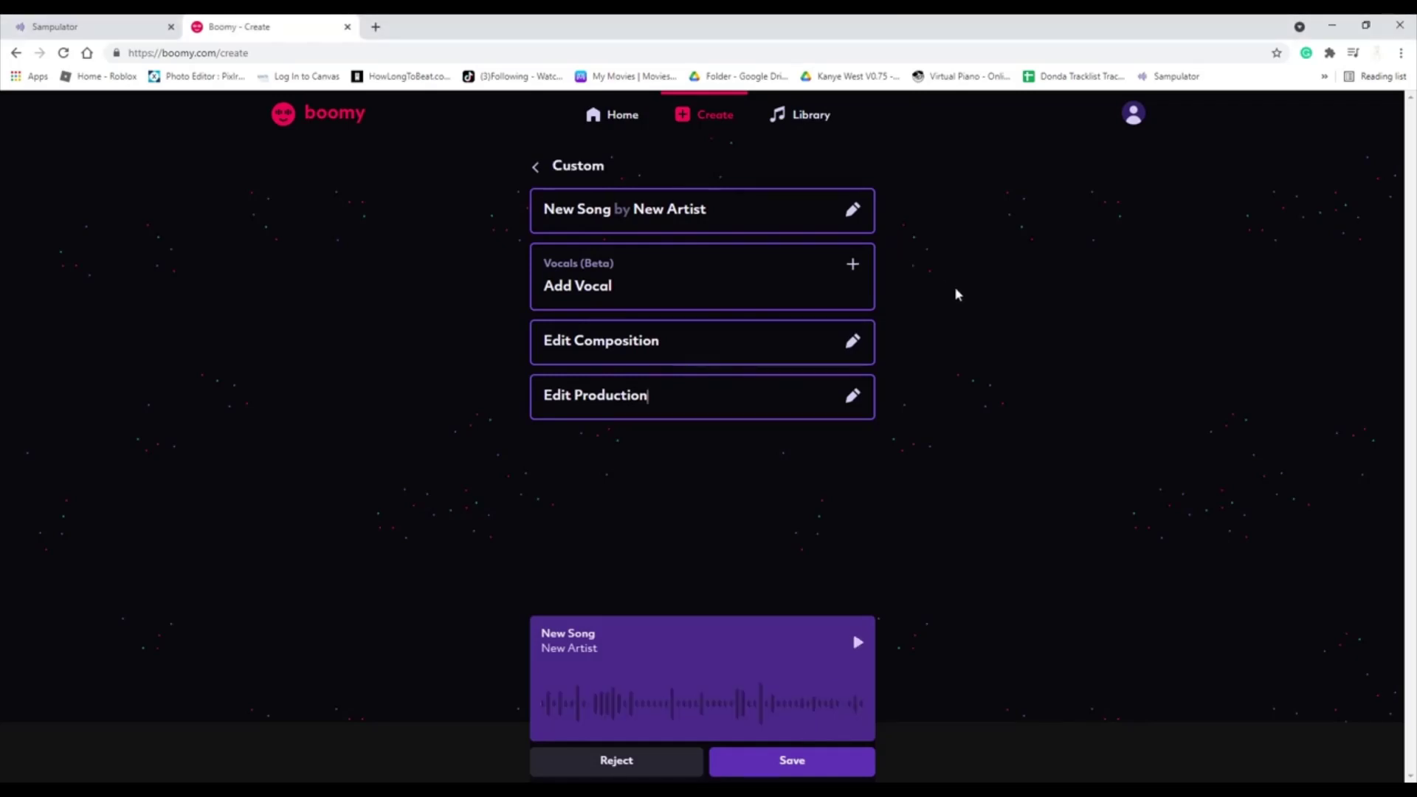
pyautogui.click(864, 647)
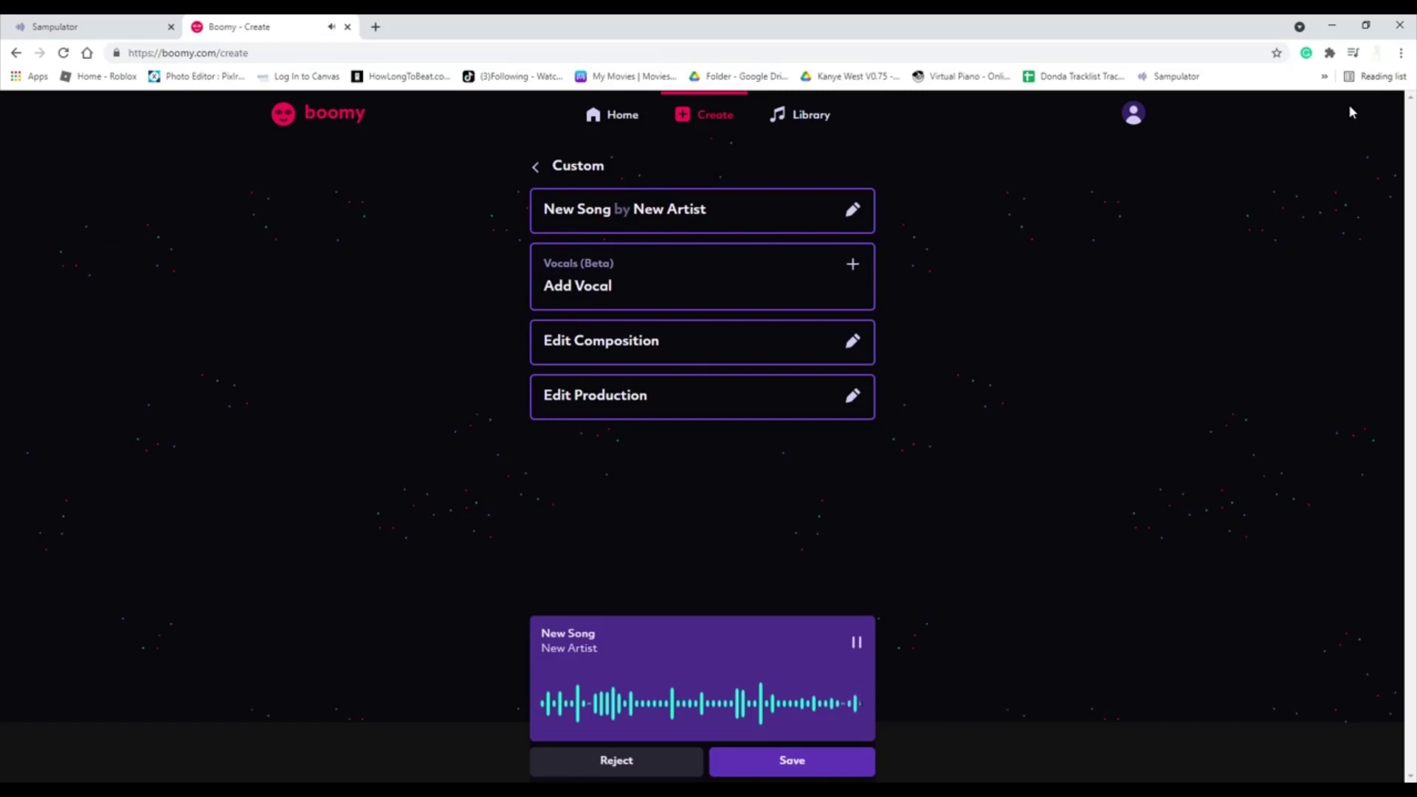
pyautogui.click(857, 642)
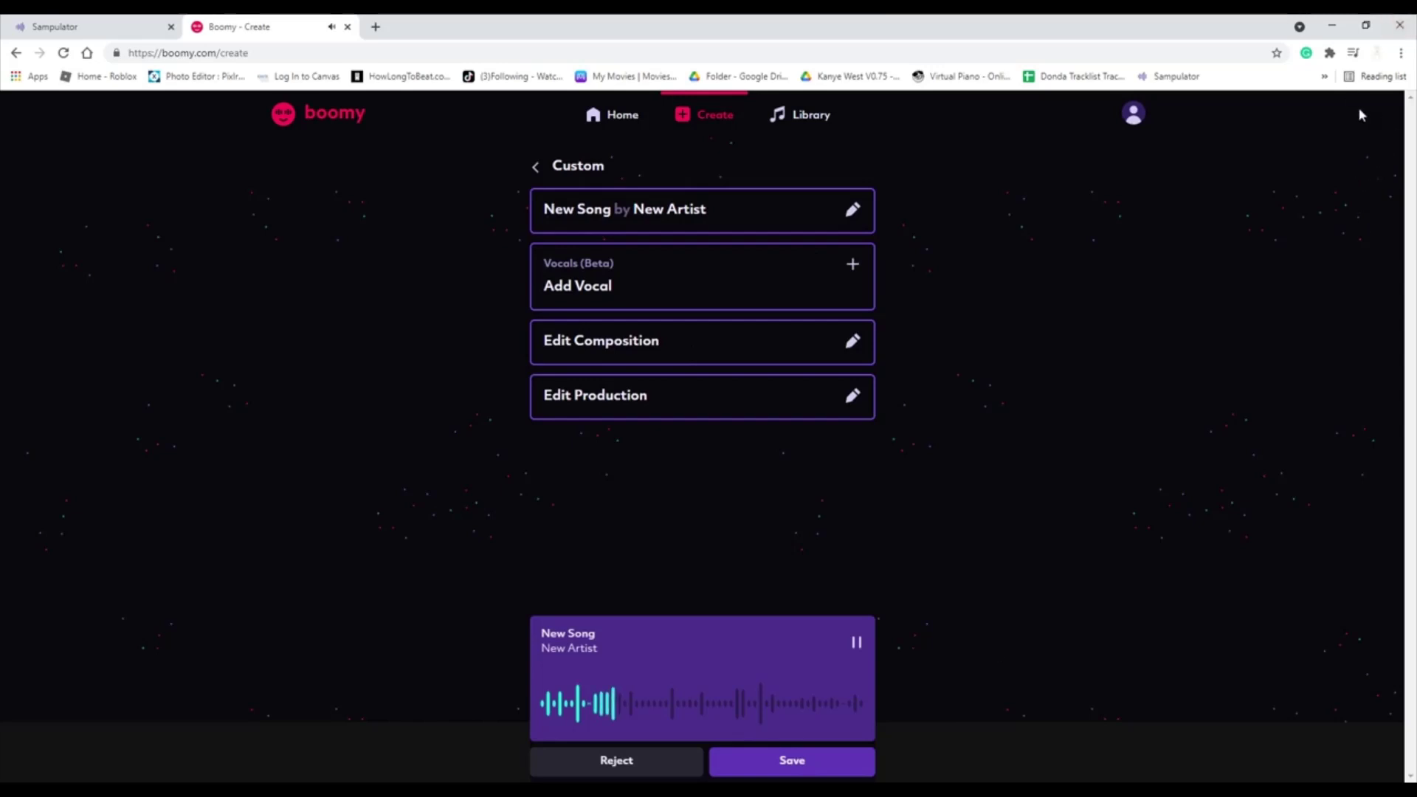
# Listen to the Relaxing Meditation song again and play the Lo-Fi song
pyautogui.click(858, 644)
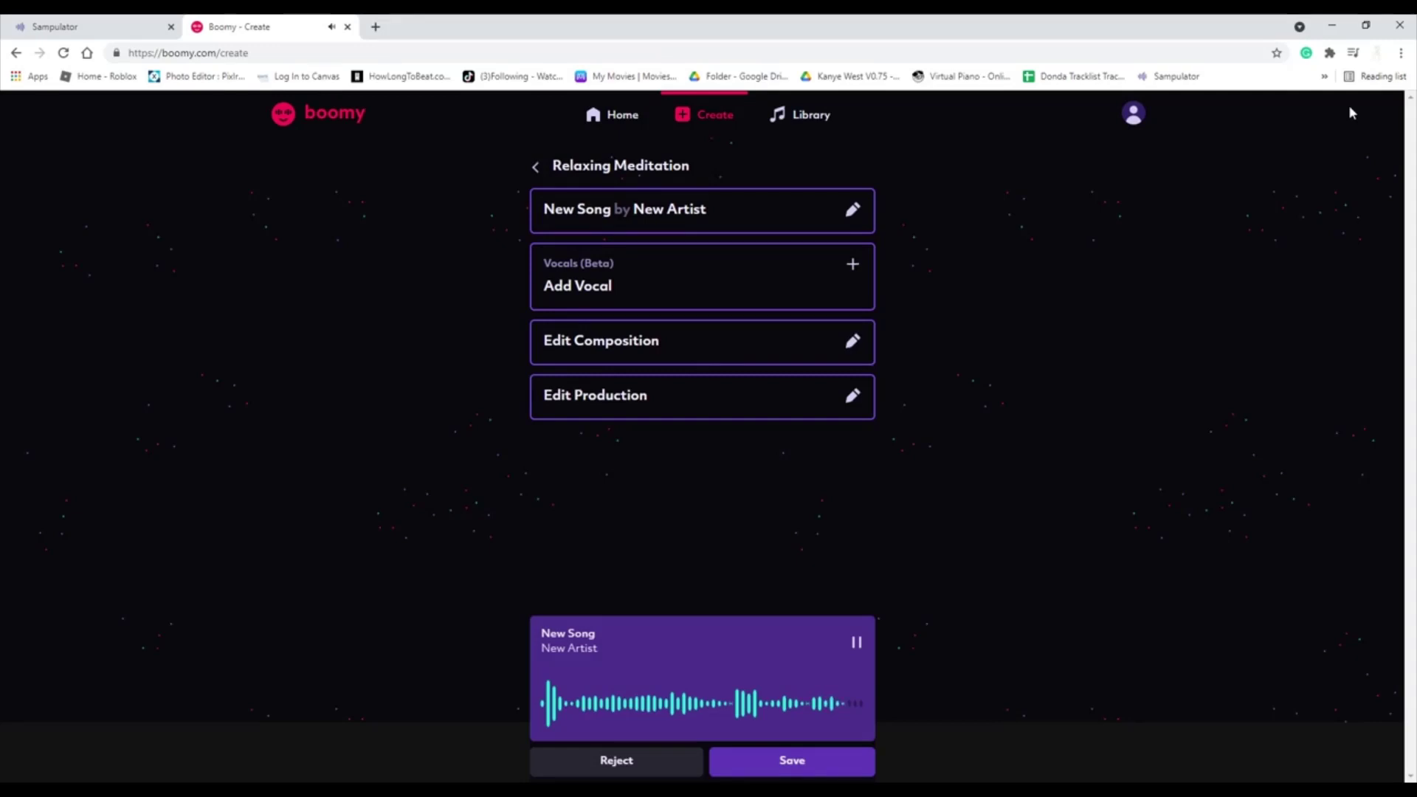
pyautogui.click(854, 642)
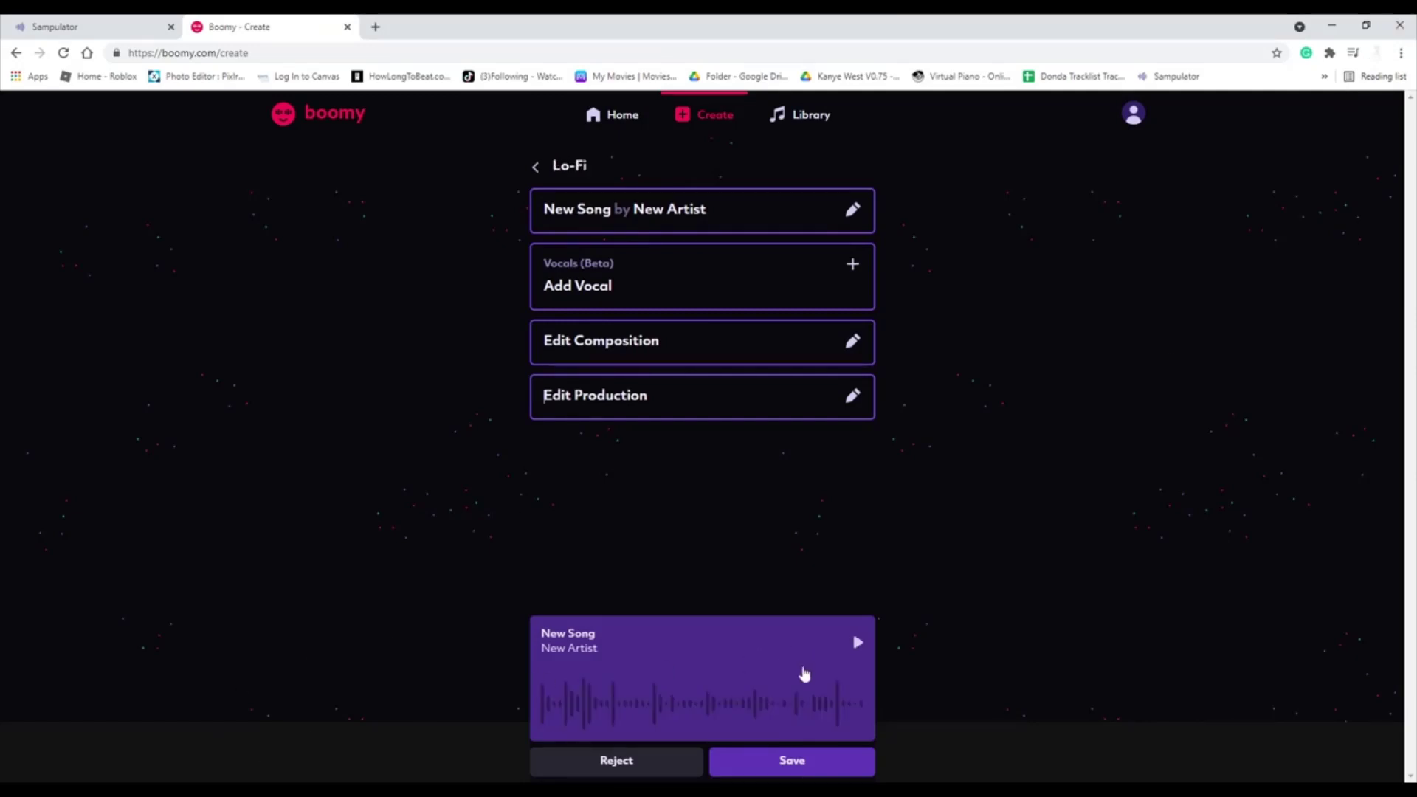
pyautogui.click(856, 644)
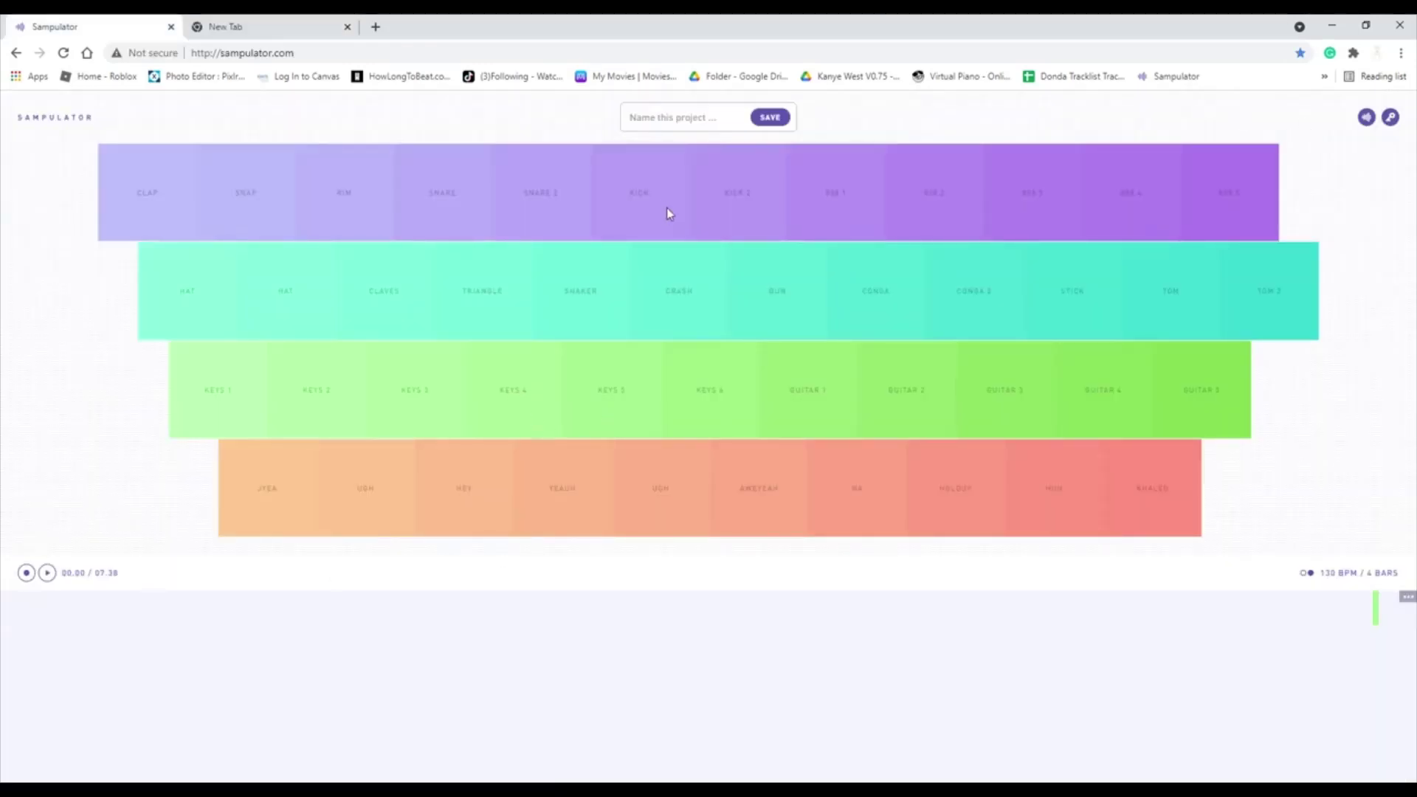
# Switch to Sampulator and play seven Claves hits in a row
pyautogui.click(393, 298)
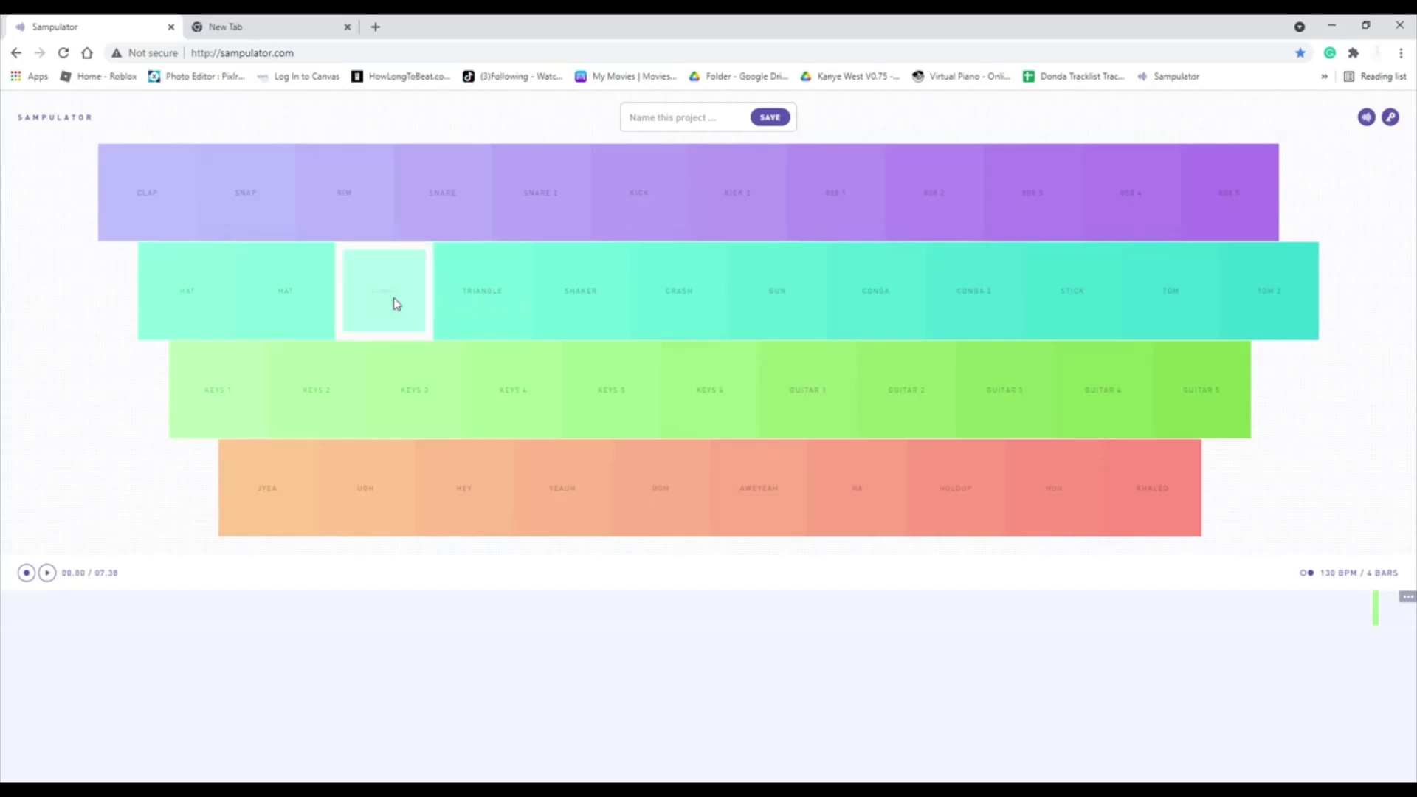
pyautogui.click(393, 298)
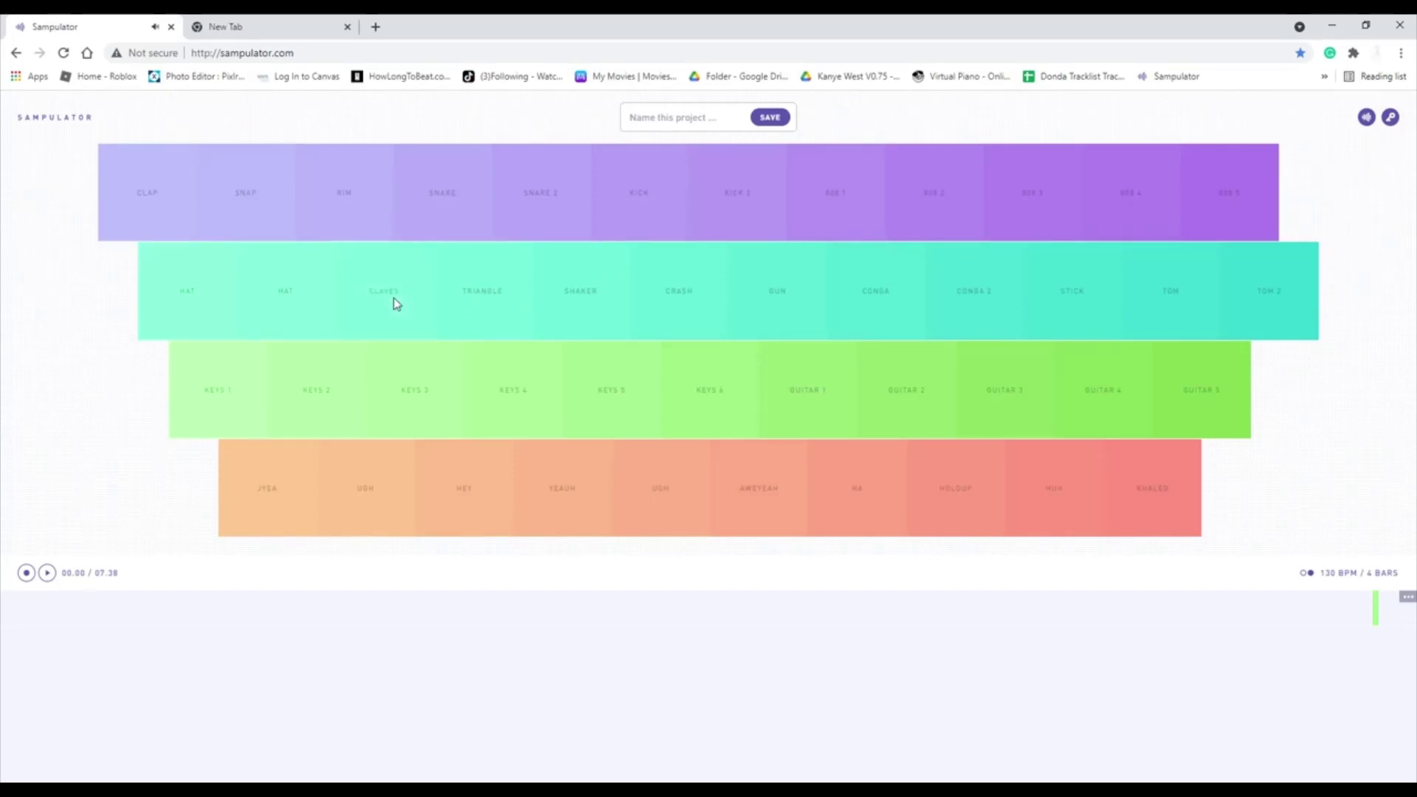
pyautogui.click(393, 298)
pyautogui.click(393, 298)
pyautogui.click(393, 299)
pyautogui.click(391, 298)
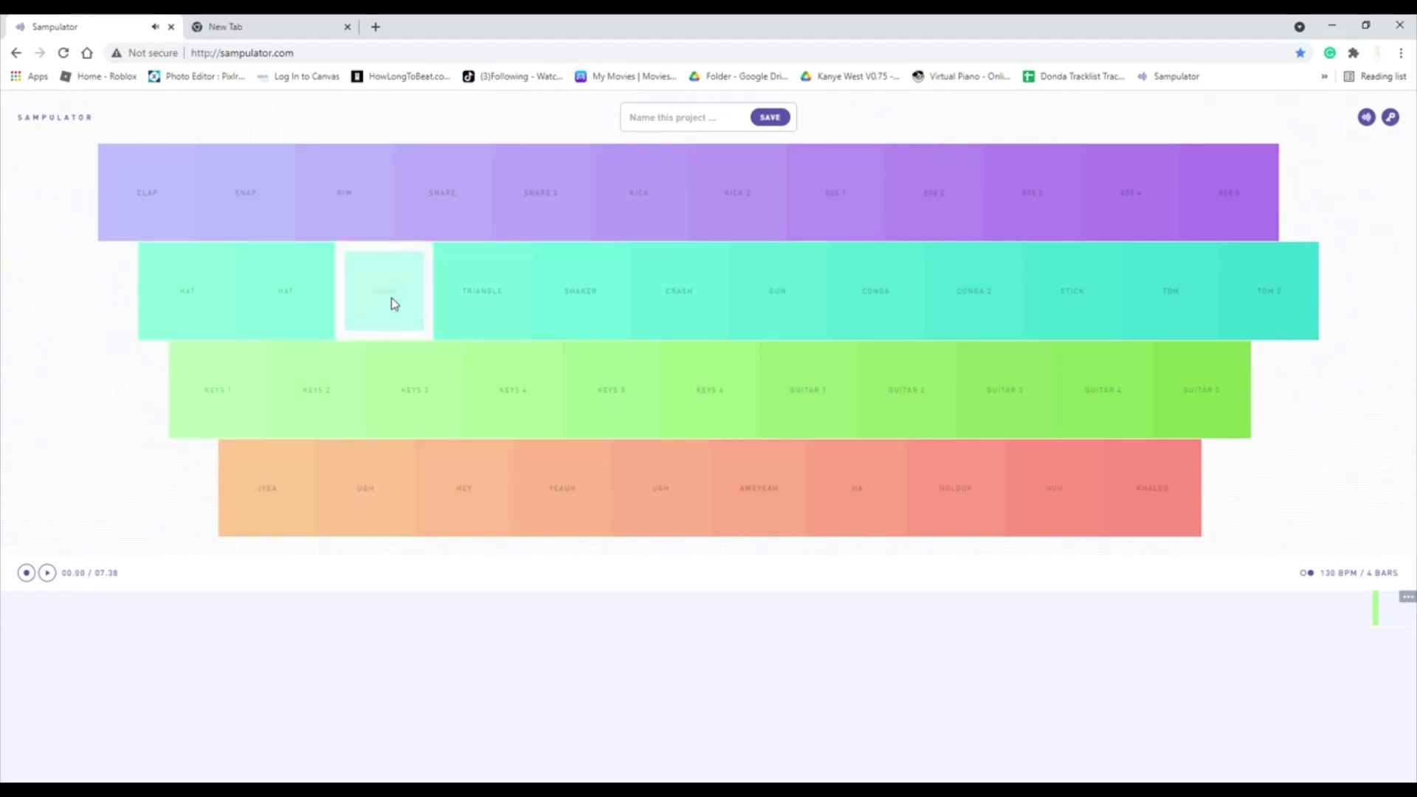
pyautogui.click(391, 298)
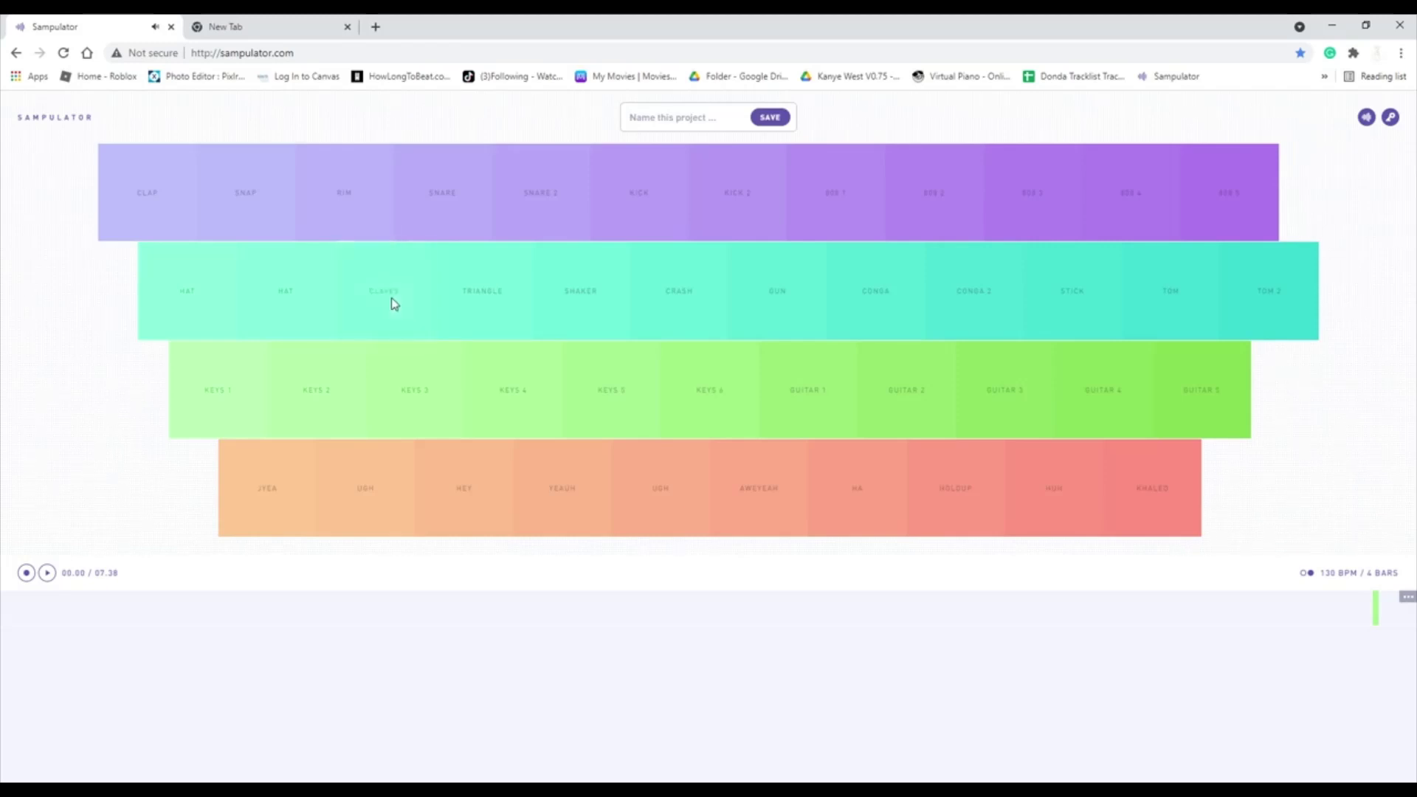
# Play Keys 3 once followed by five Claves hits
pyautogui.click(409, 367)
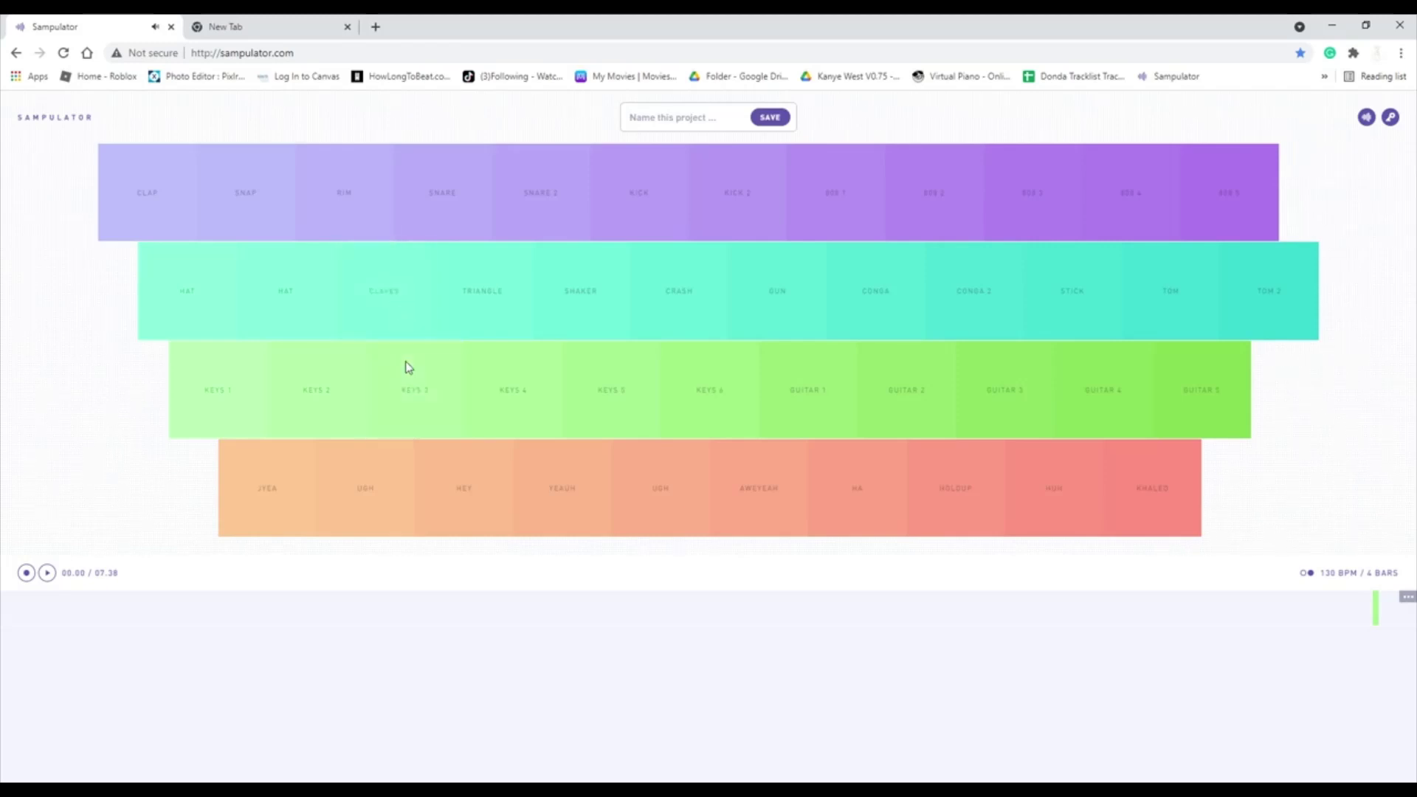
pyautogui.click(398, 322)
pyautogui.click(398, 322)
pyautogui.click(411, 312)
pyautogui.click(411, 312)
pyautogui.click(410, 312)
# Play Keys 2 with three Claves hits, followed by Keys 1 with three Claves hits
pyautogui.click(347, 378)
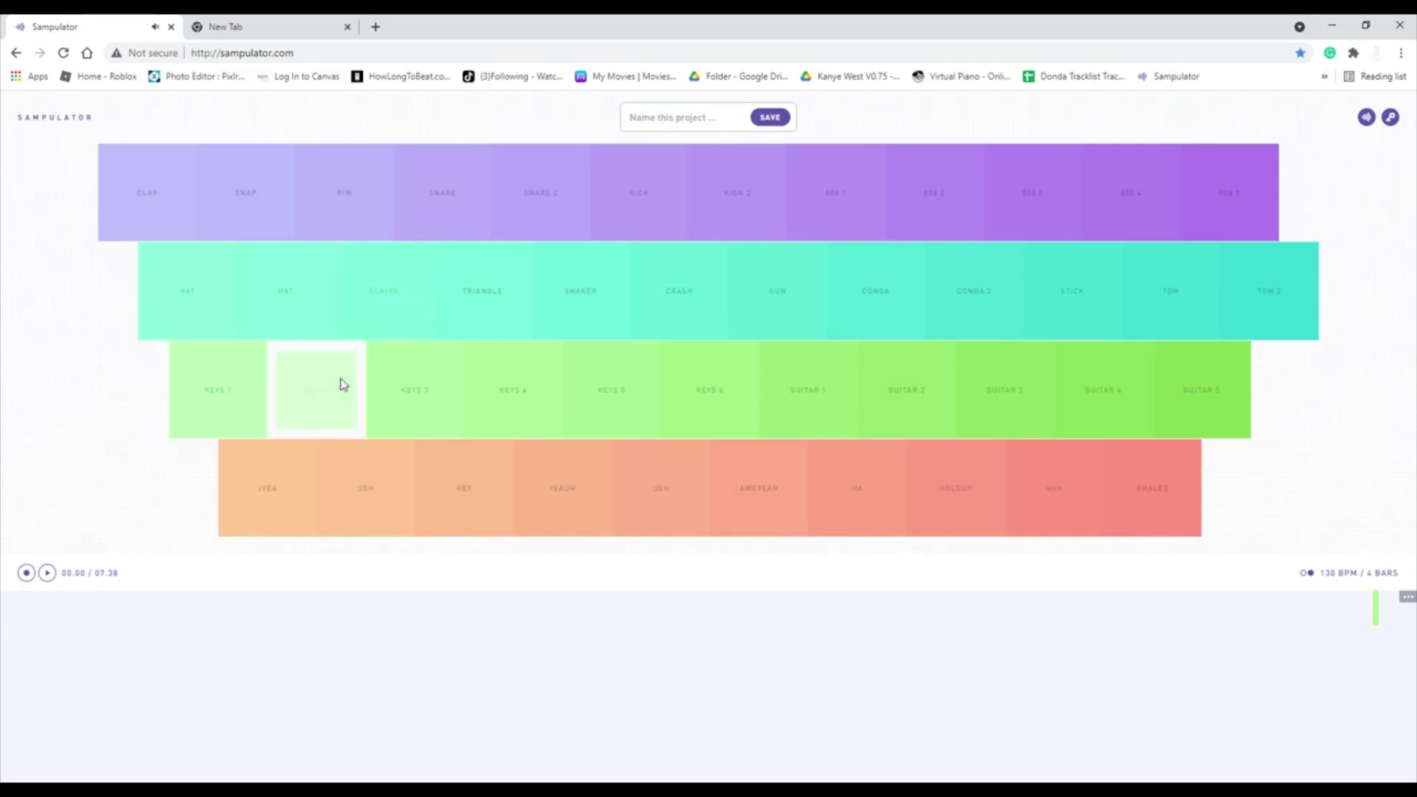
pyautogui.click(365, 324)
pyautogui.click(363, 324)
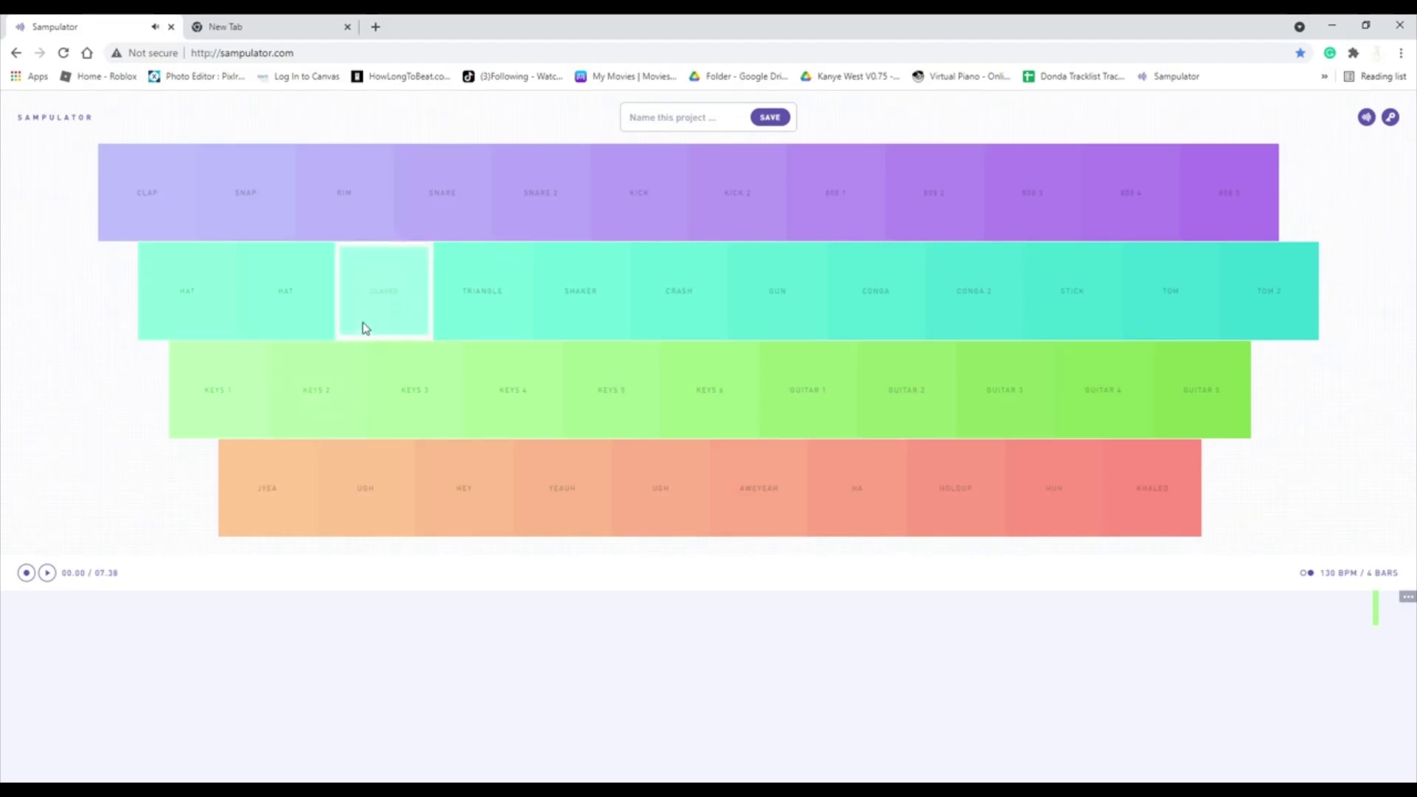
pyautogui.click(362, 323)
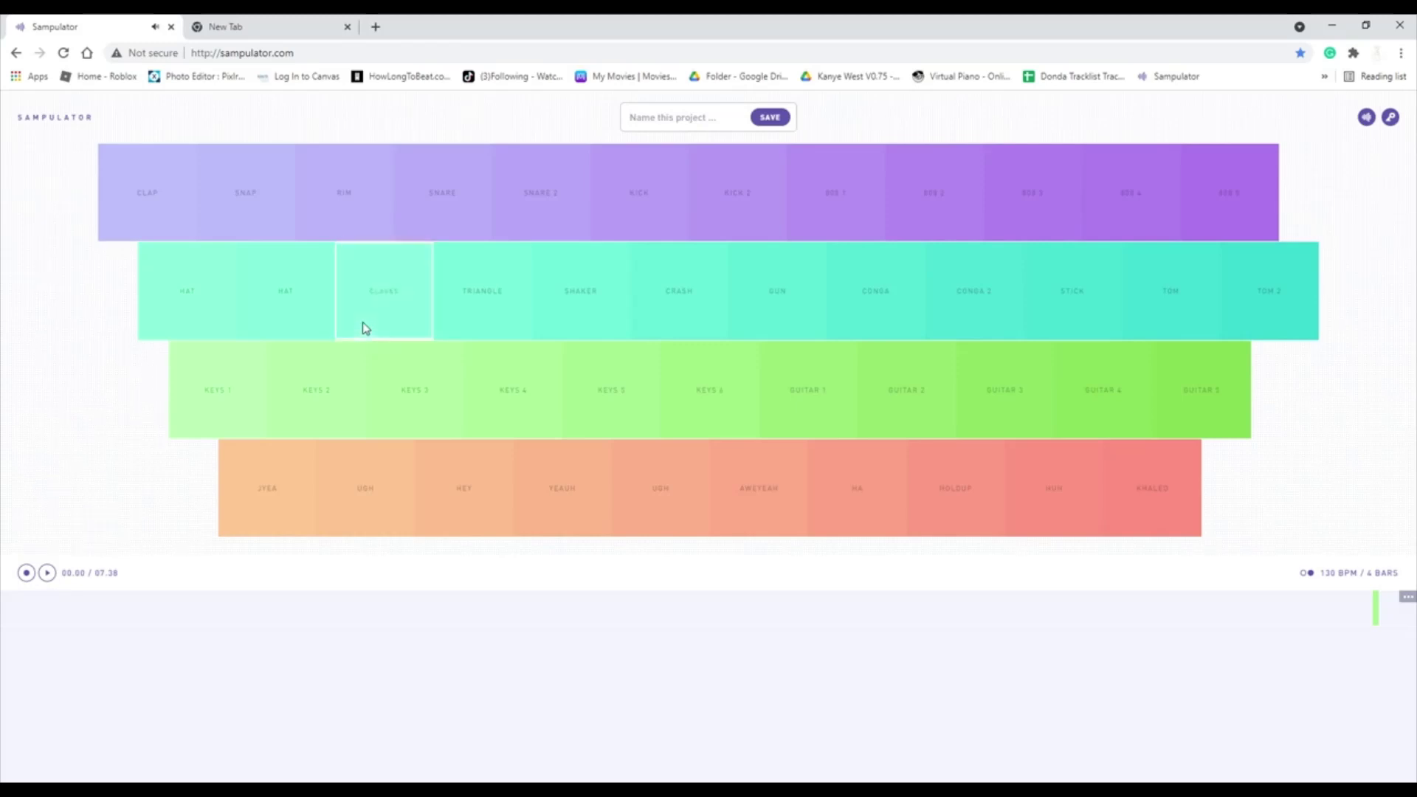
pyautogui.click(238, 374)
pyautogui.click(372, 305)
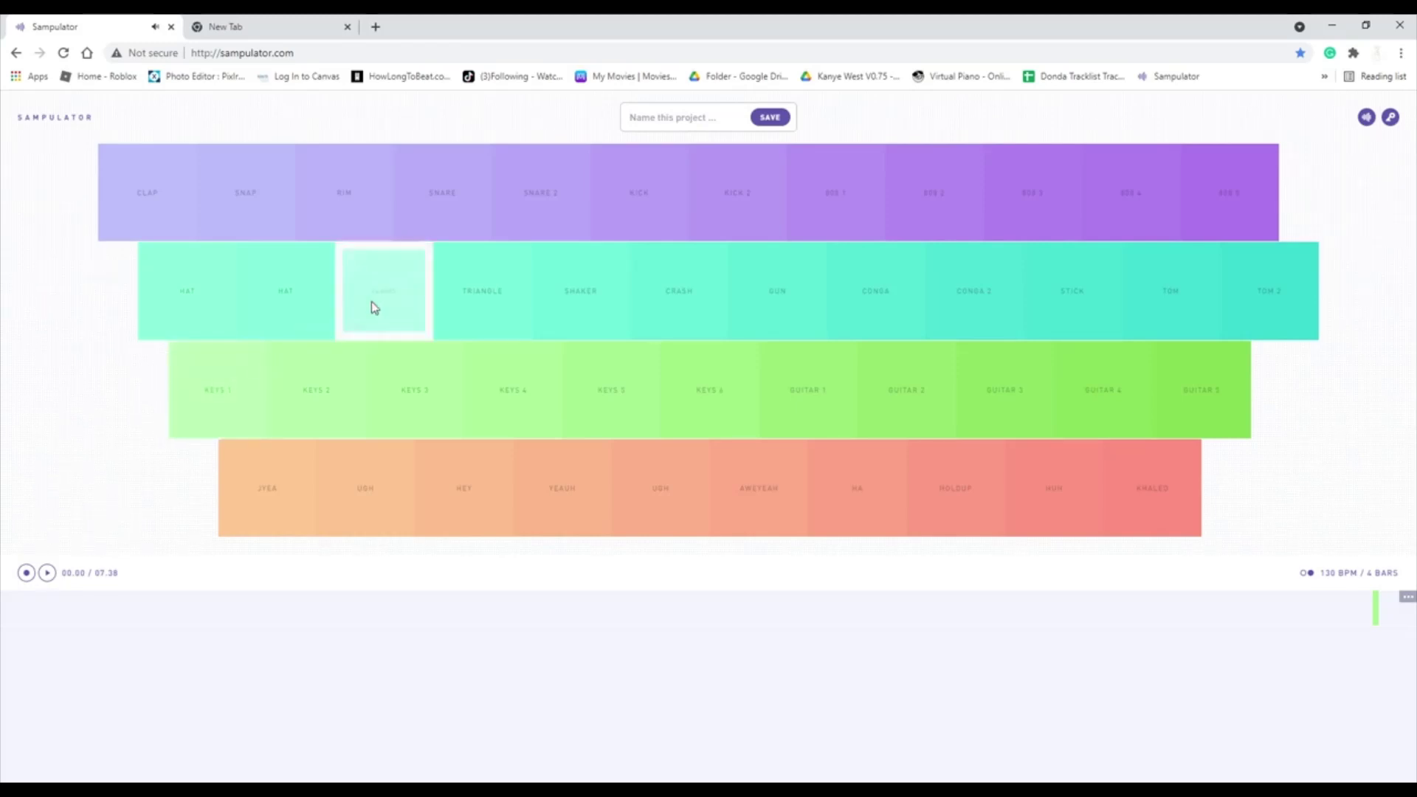
pyautogui.click(371, 302)
pyautogui.click(372, 302)
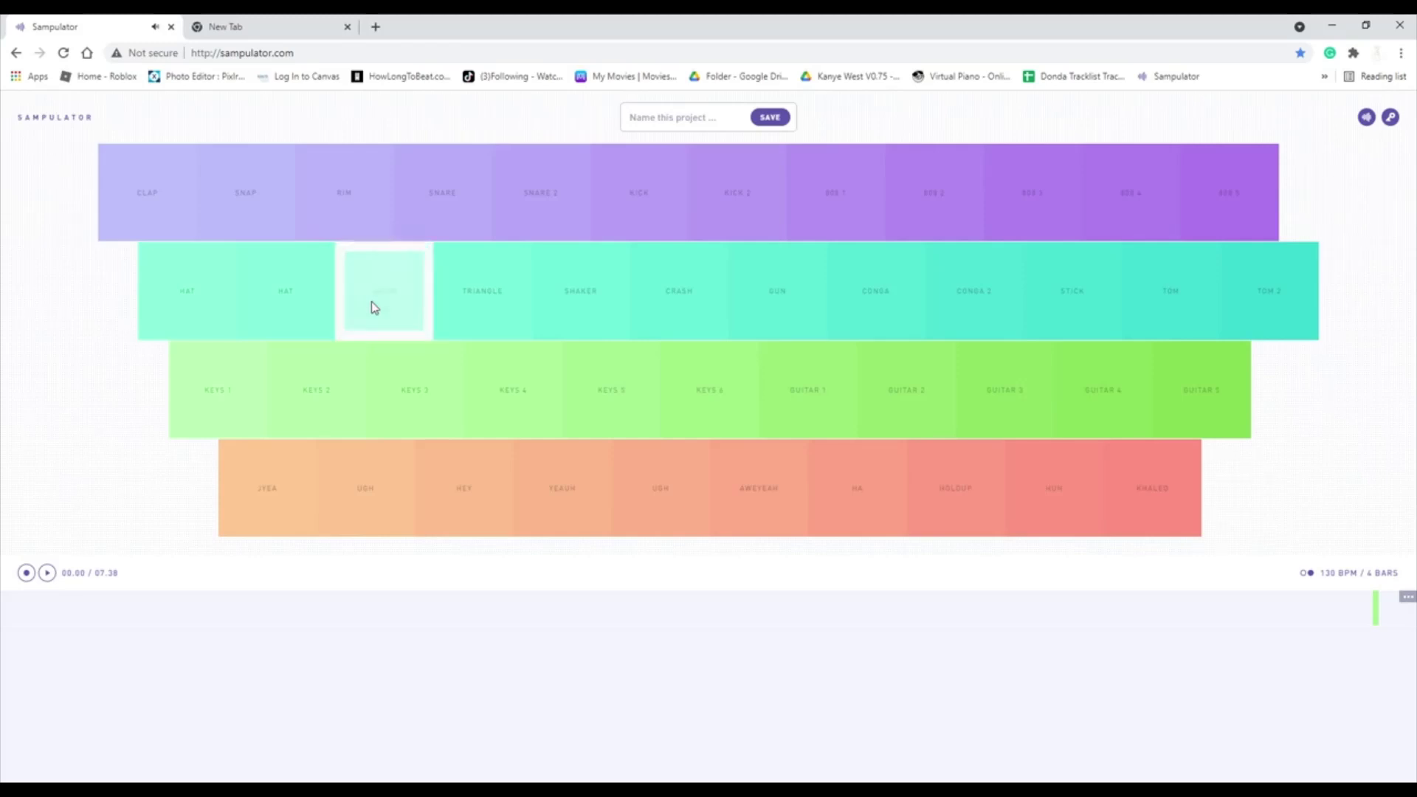
# Play Keys 4 once followed by a run of fourteen Claves hits
pyautogui.click(482, 363)
pyautogui.click(410, 318)
pyautogui.click(407, 313)
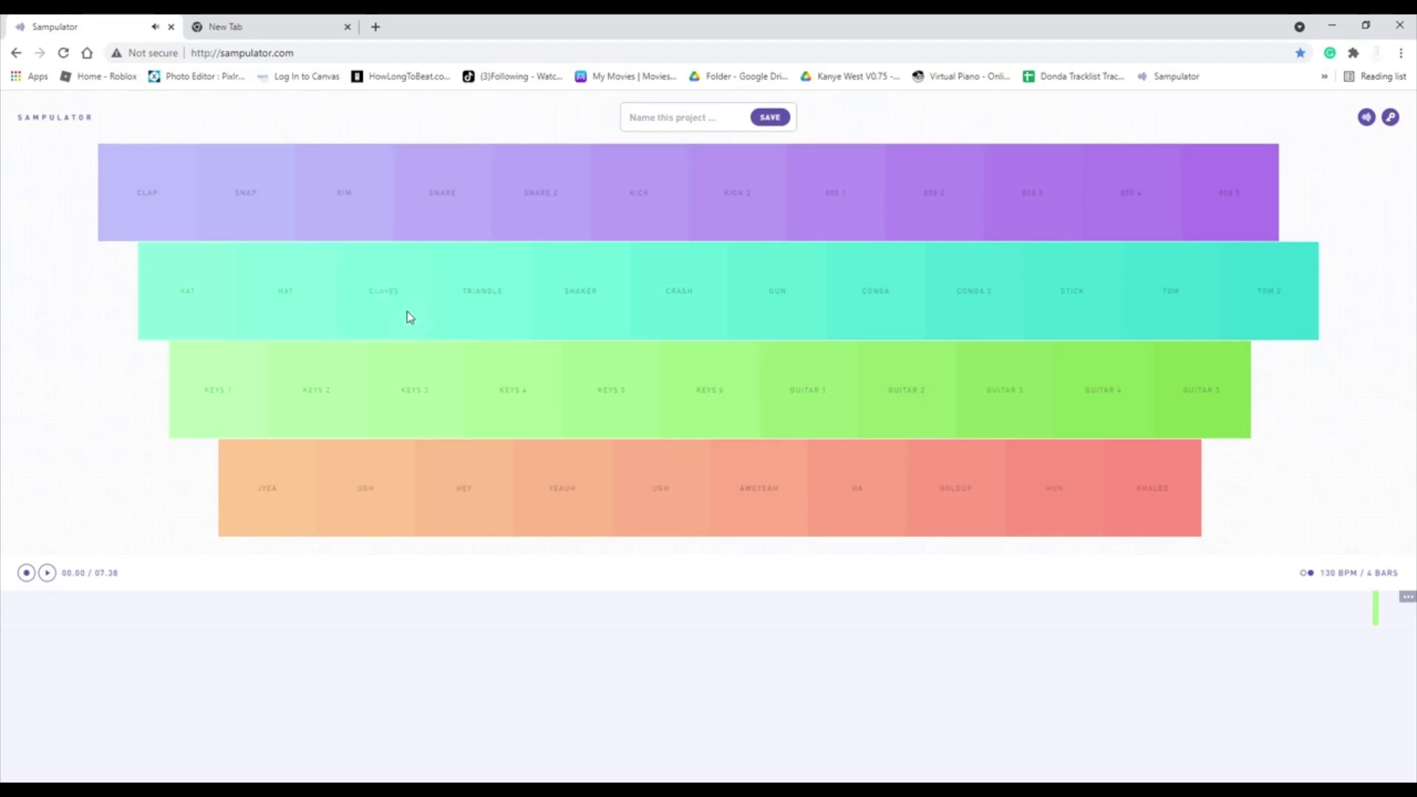
pyautogui.click(407, 315)
pyautogui.click(381, 292)
pyautogui.click(380, 290)
pyautogui.click(375, 287)
pyautogui.click(378, 303)
pyautogui.click(375, 303)
pyautogui.click(378, 310)
pyautogui.click(362, 286)
pyautogui.click(370, 287)
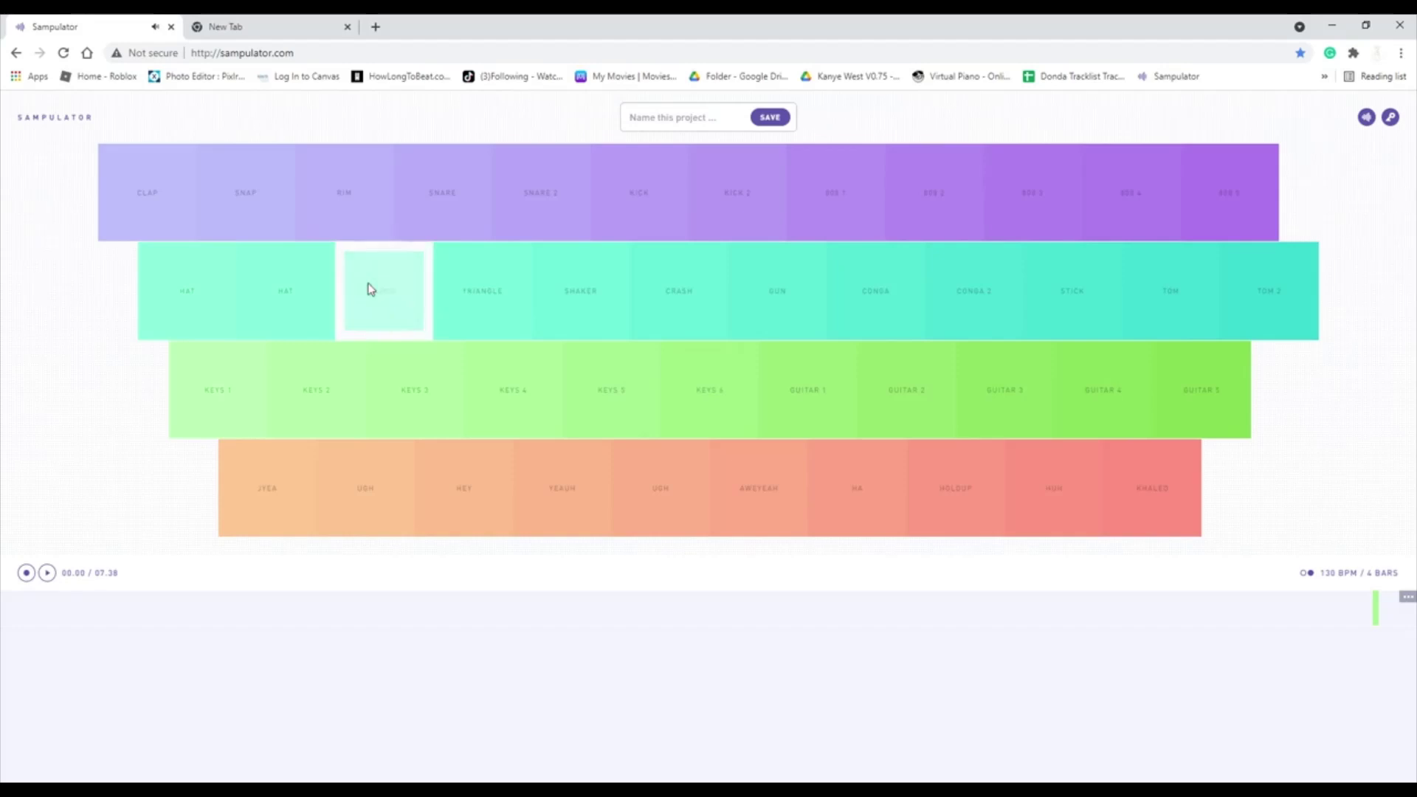
pyautogui.click(371, 288)
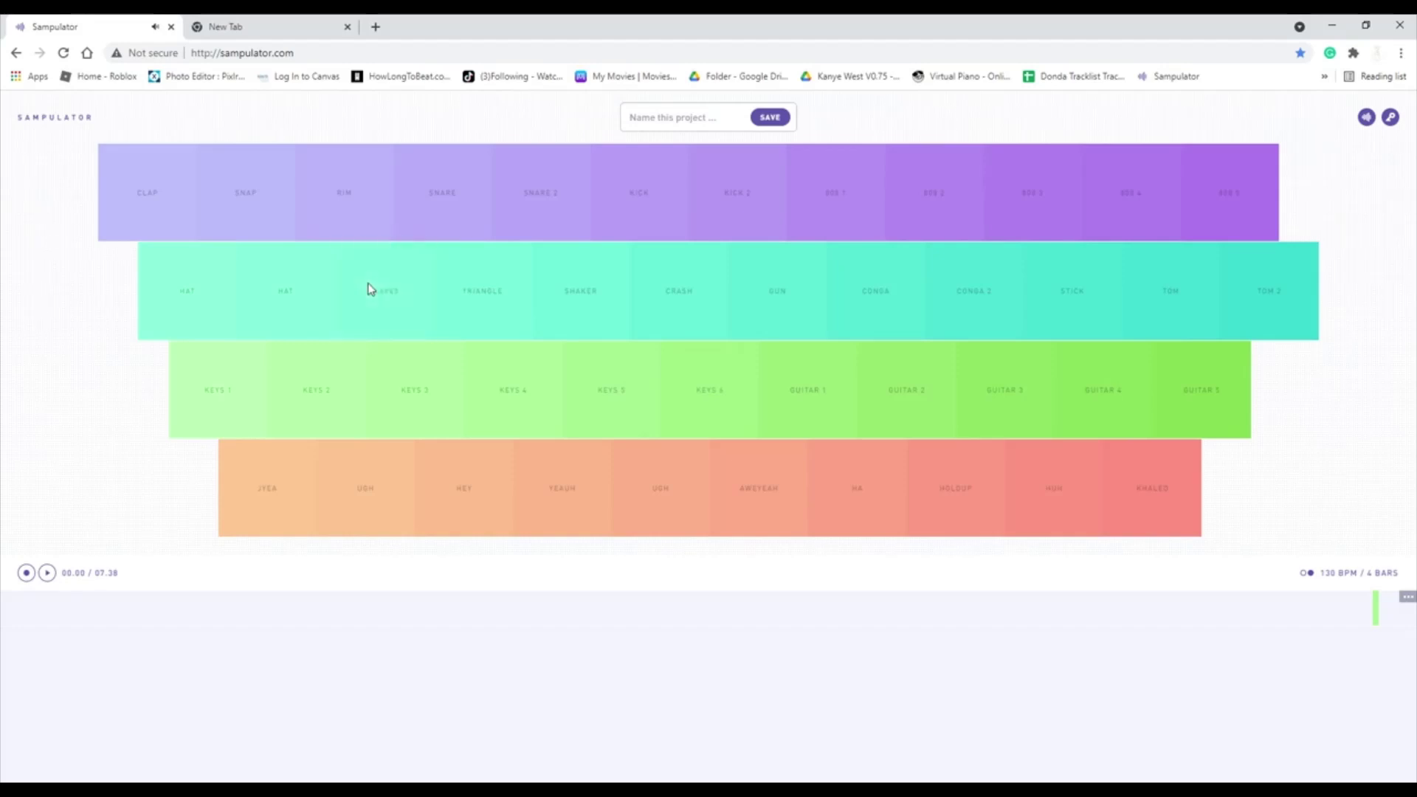
pyautogui.click(370, 288)
pyautogui.click(370, 288)
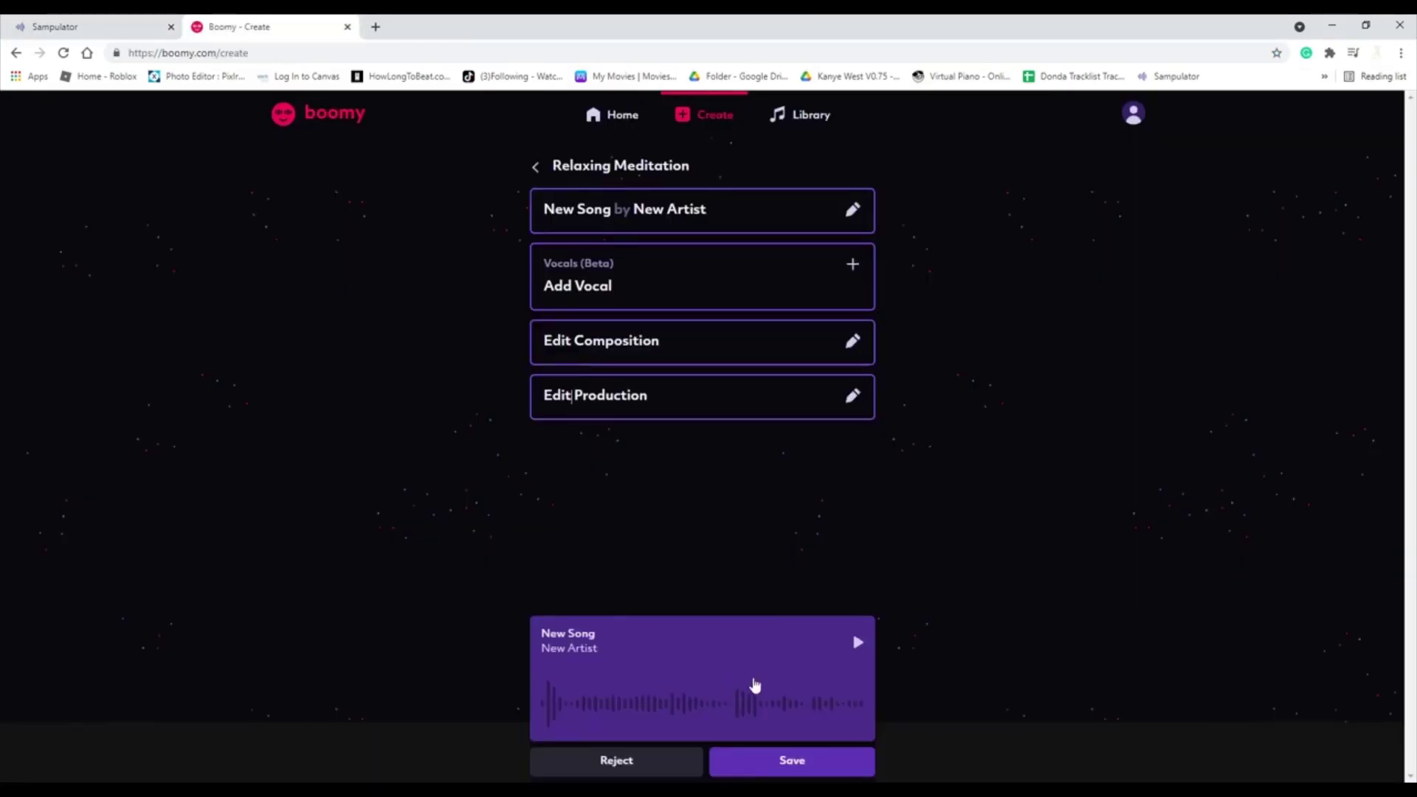
# Switch to Boomy and start playback of the Relaxing Meditation song
pyautogui.click(859, 644)
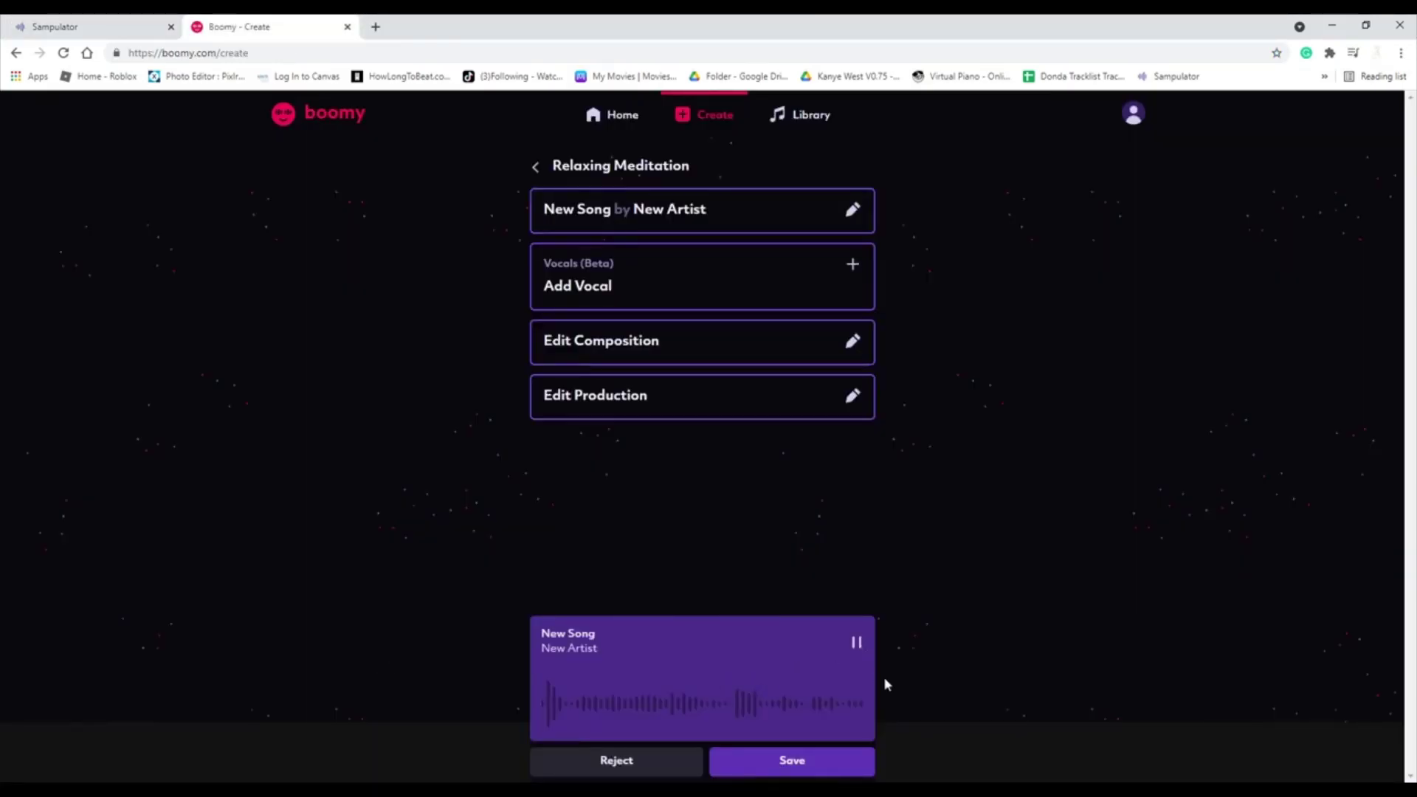